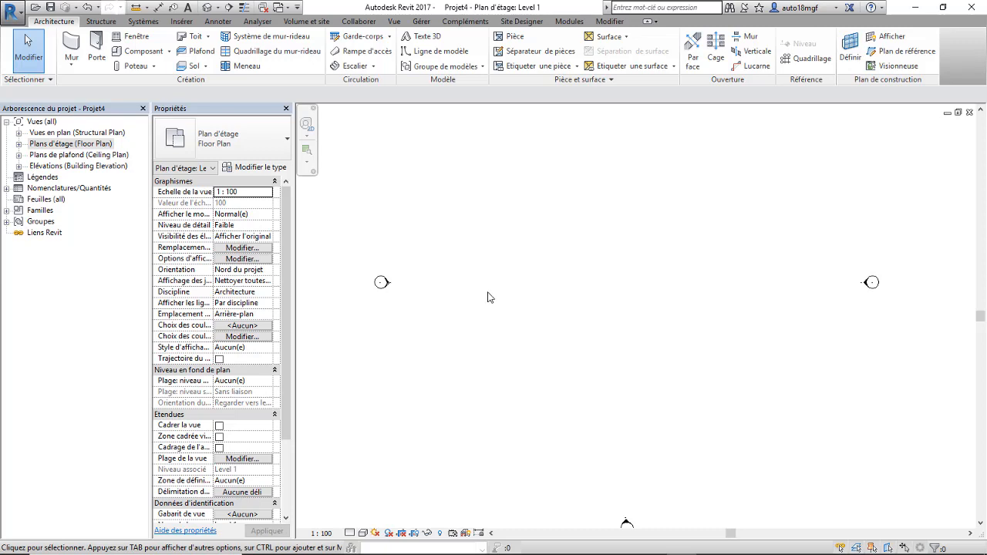
scroll(513, 291, "down", 1)
middle_click_drag(520, 298, 509, 329)
left_click(34, 7)
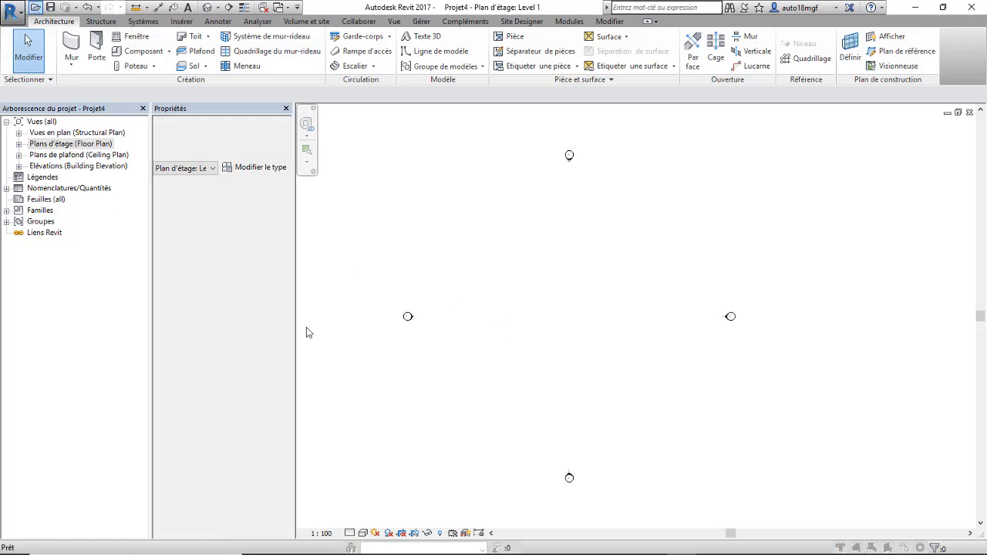
left_click(386, 181)
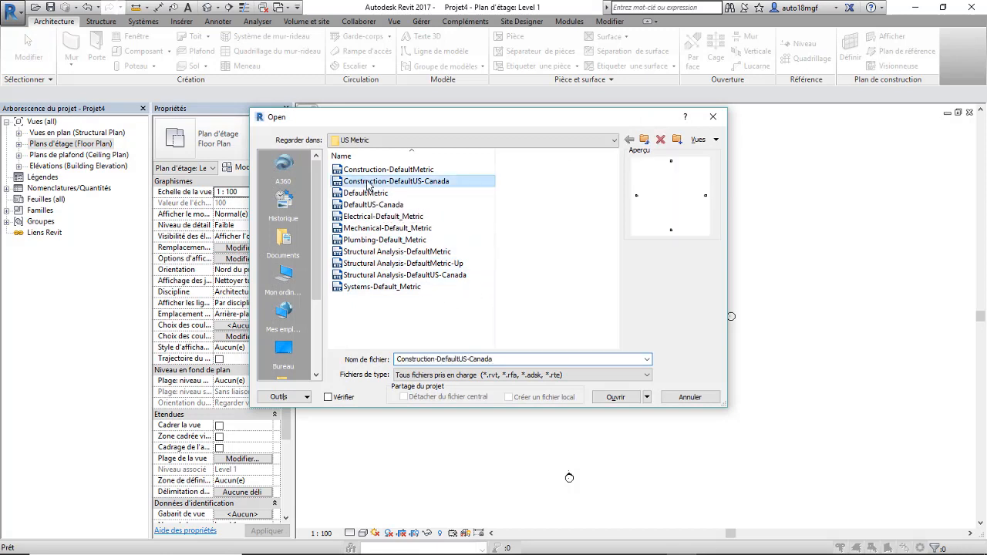
left_click(367, 193)
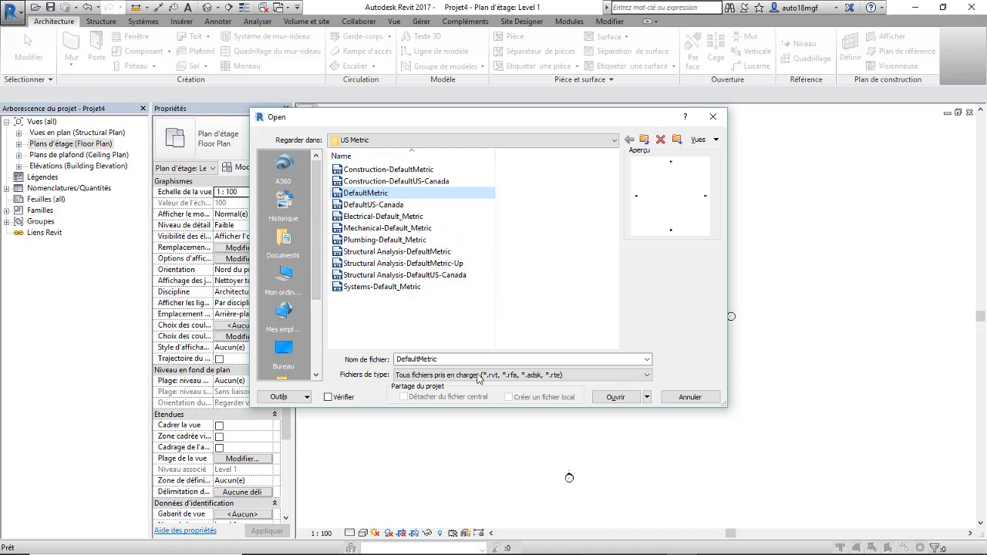
left_click(682, 398)
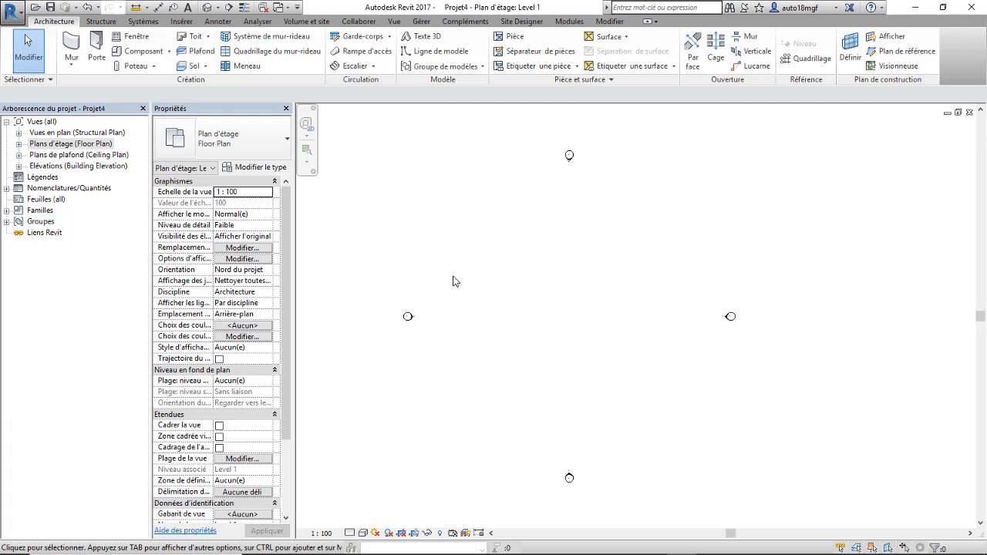
Set the project's length units to metres (Mètres) for the Common (Commune) discipline.
key("u")
key("n")
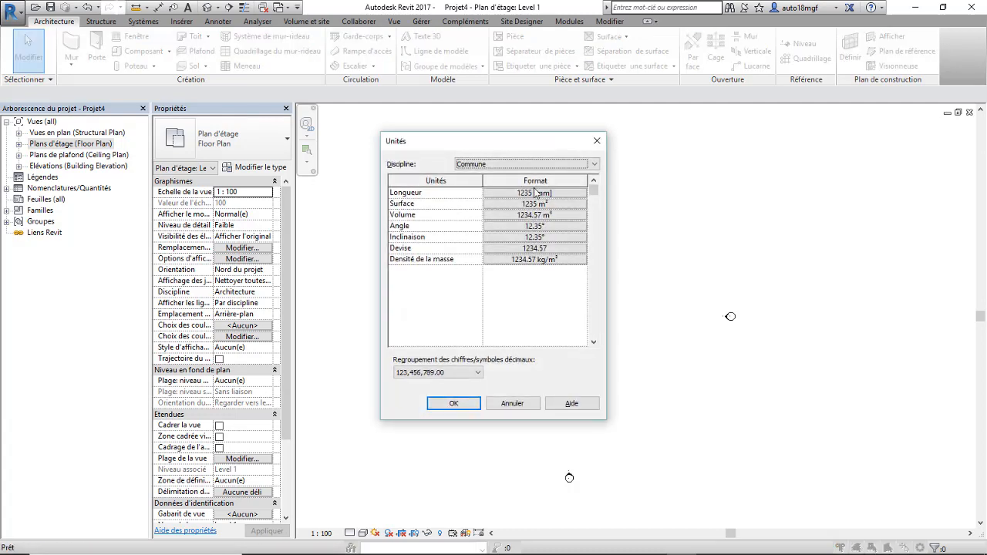
left_click(535, 192)
left_click(538, 193)
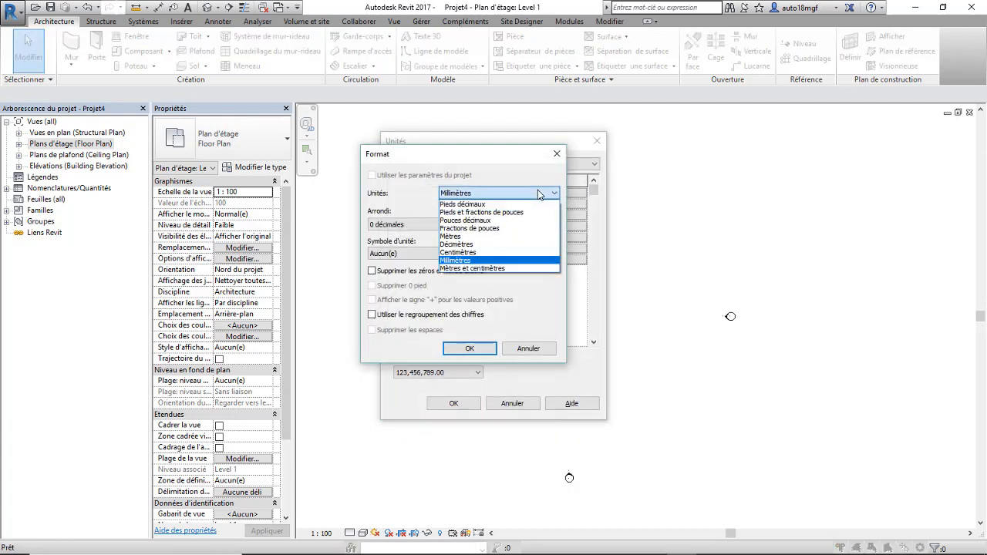
left_click(498, 237)
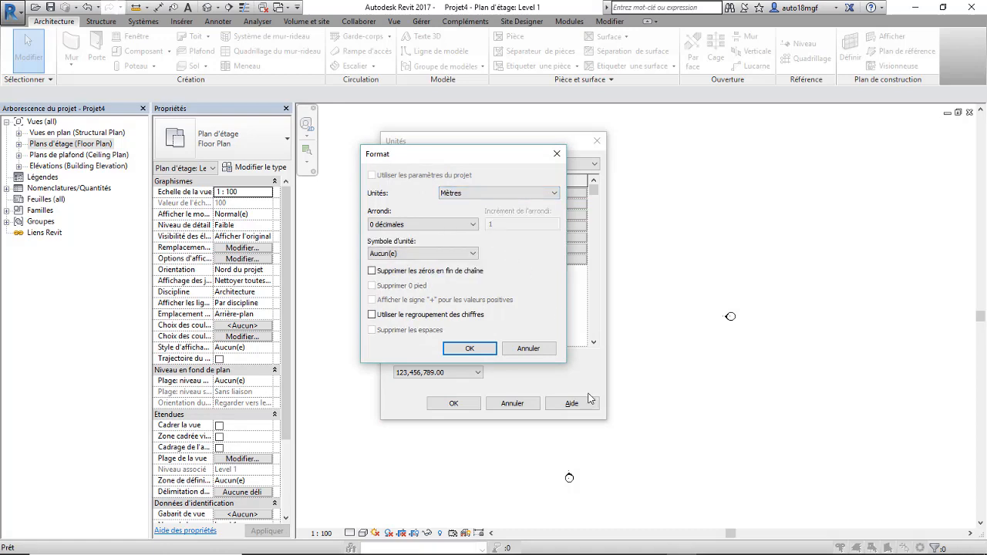
left_click(485, 350)
left_click(457, 405)
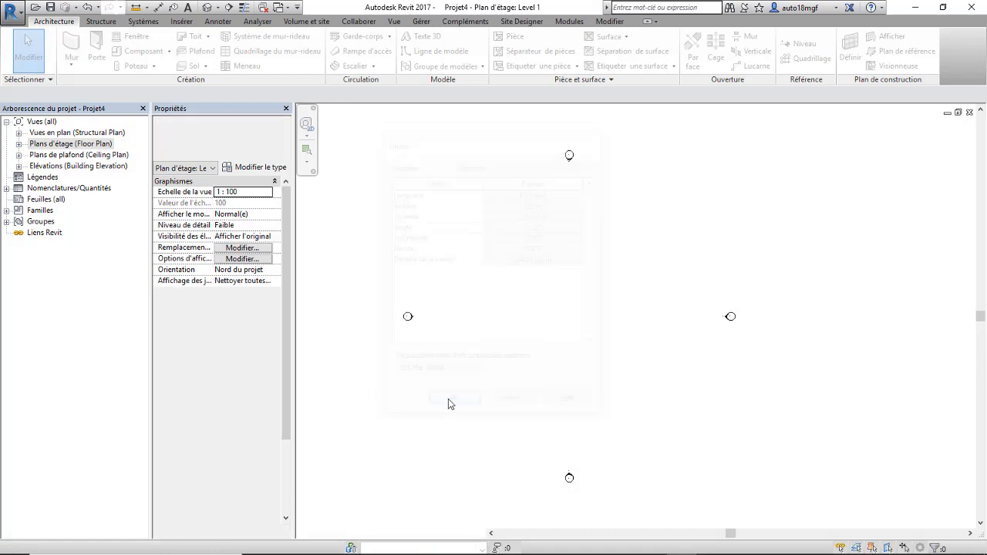
View the Level 2 structural plan.
left_click(18, 133)
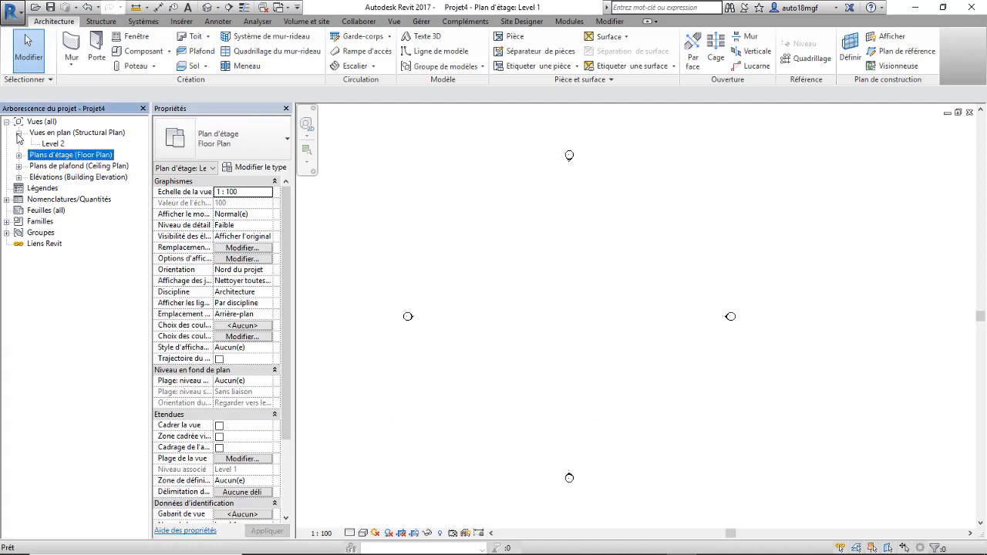
double_click(50, 144)
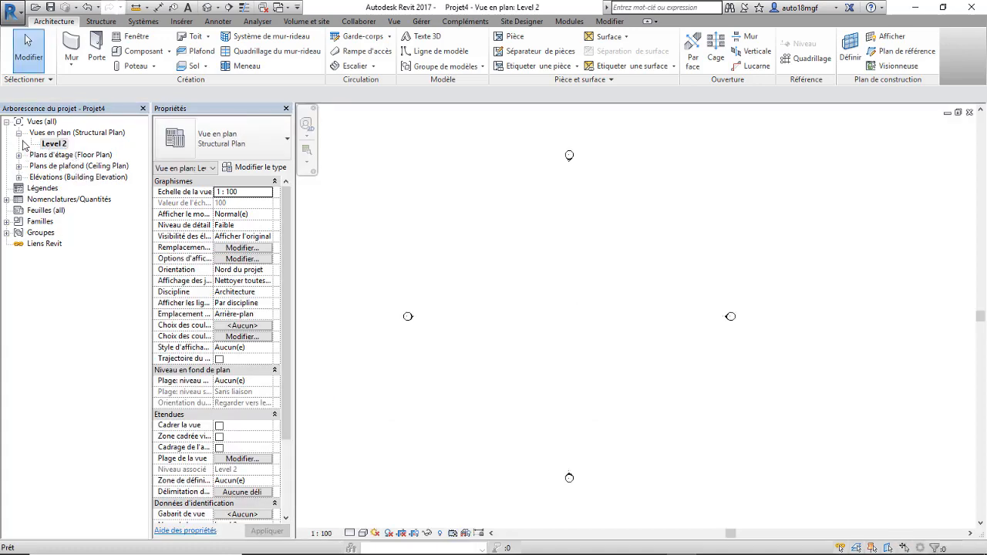
left_click(18, 133)
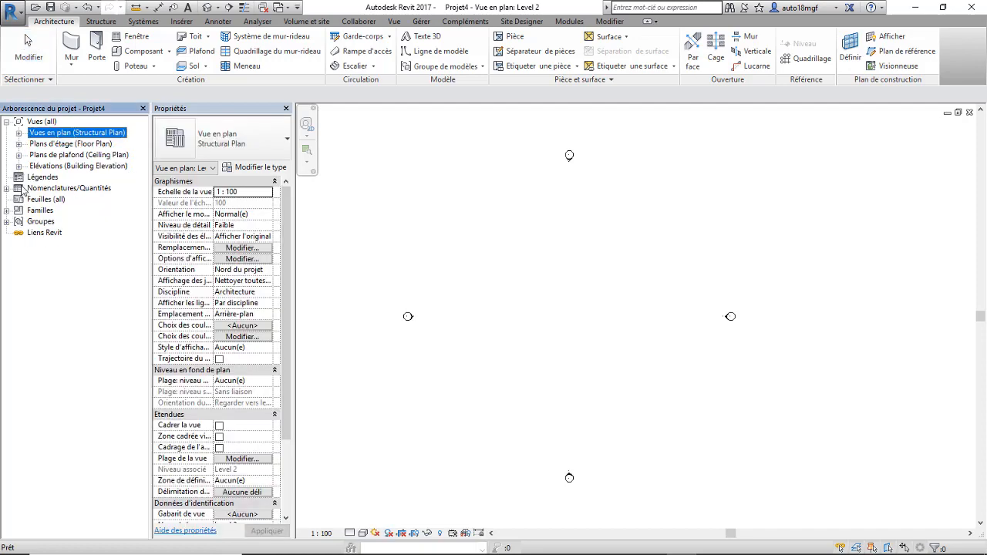
Open the South building elevation and look over its level lines.
left_click(18, 167)
double_click(49, 200)
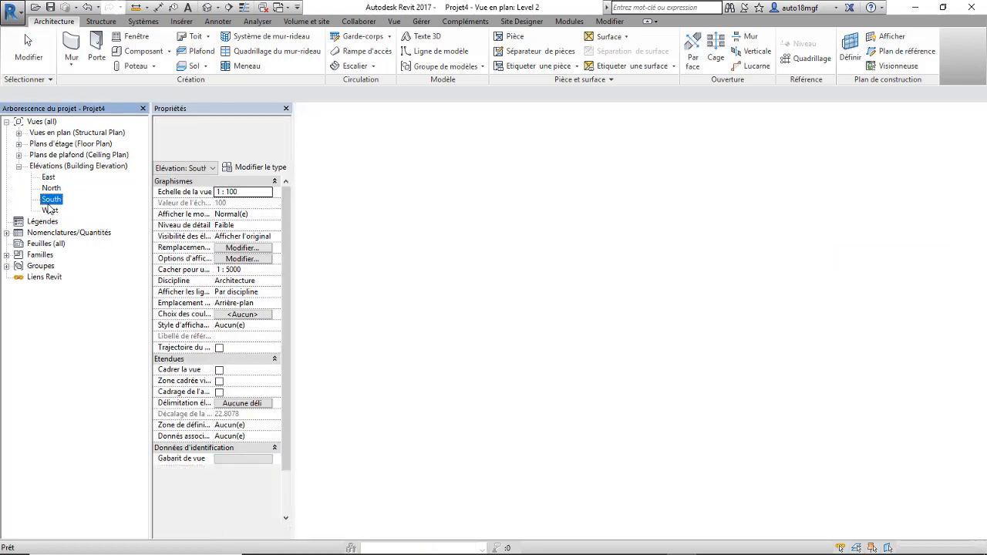
scroll(494, 228, "down", 1)
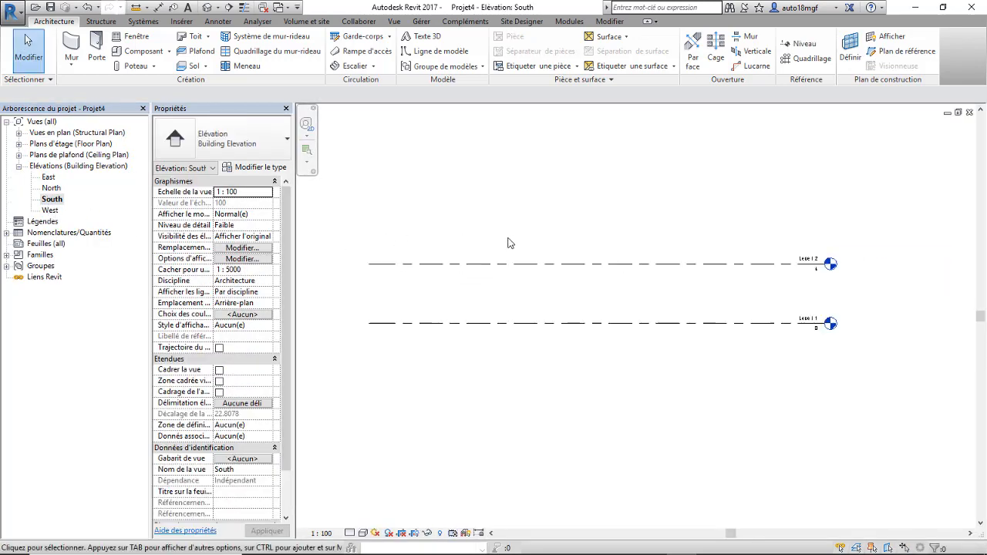
scroll(522, 255, "up", 2)
scroll(520, 258, "down", 3)
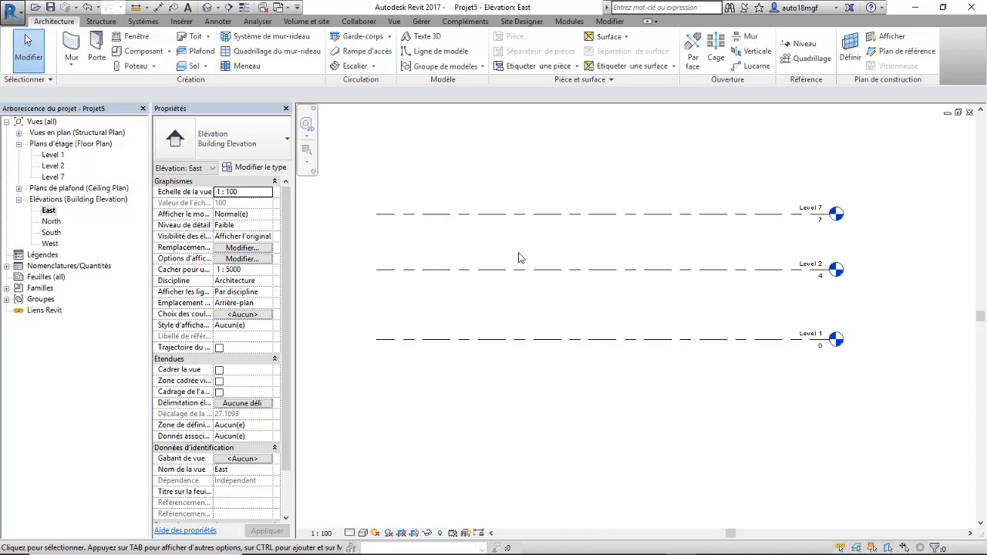
In the East elevation, draw two levels above Level 7, one at about 9.7 m and another about 3.7 m higher, aligned with the existing ends.
scroll(502, 268, "down", 1)
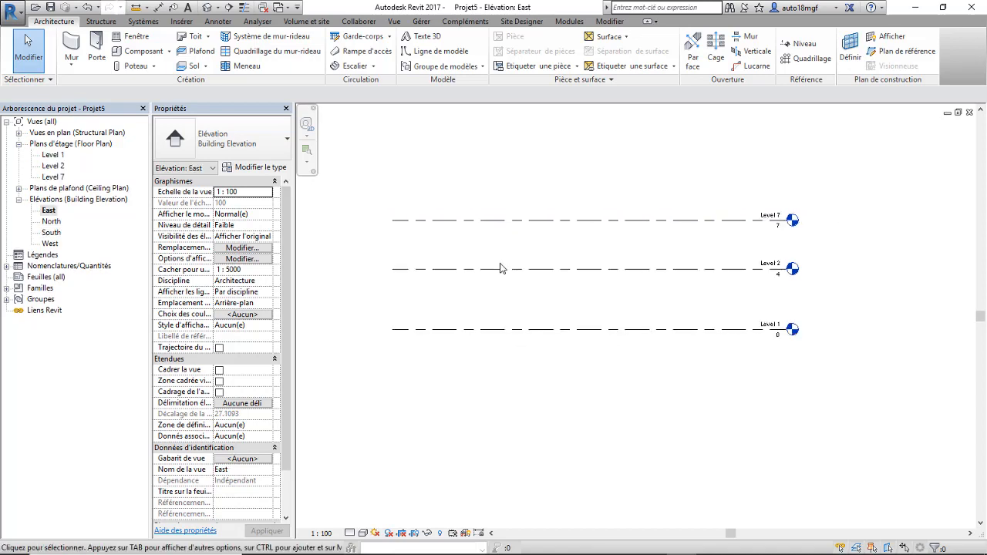
middle_click_drag(494, 269, 492, 316)
left_click(785, 51)
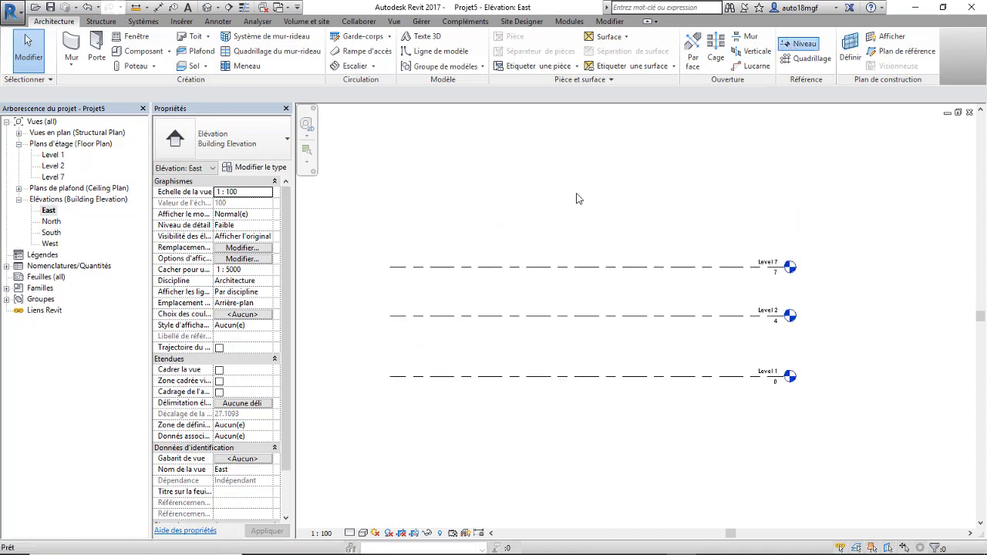
left_click(390, 229)
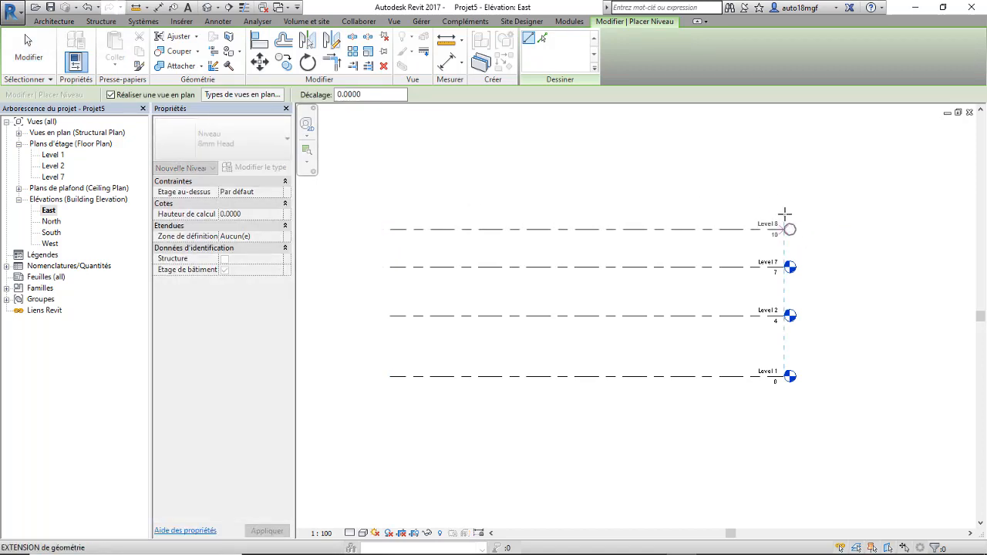
left_click(784, 212)
left_click(390, 173)
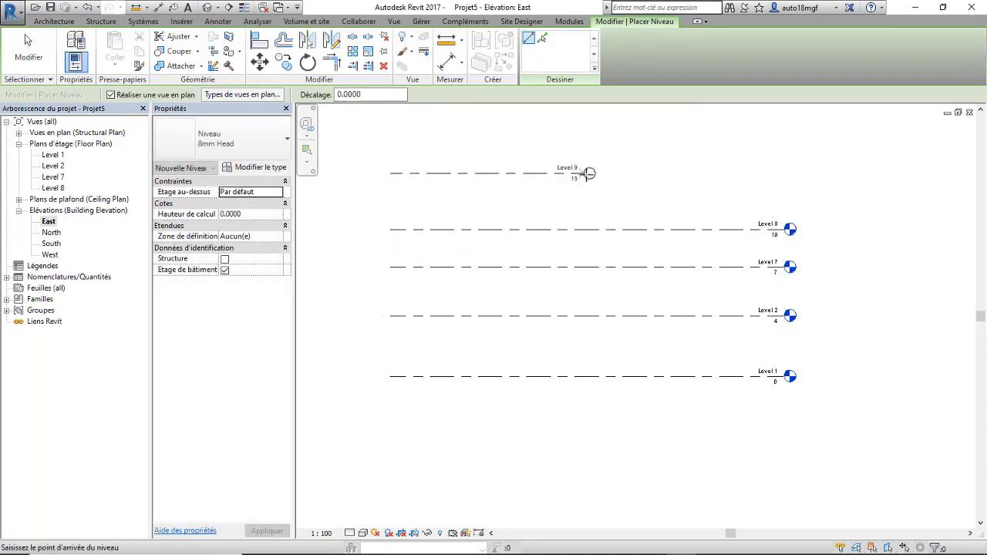
left_click(786, 173)
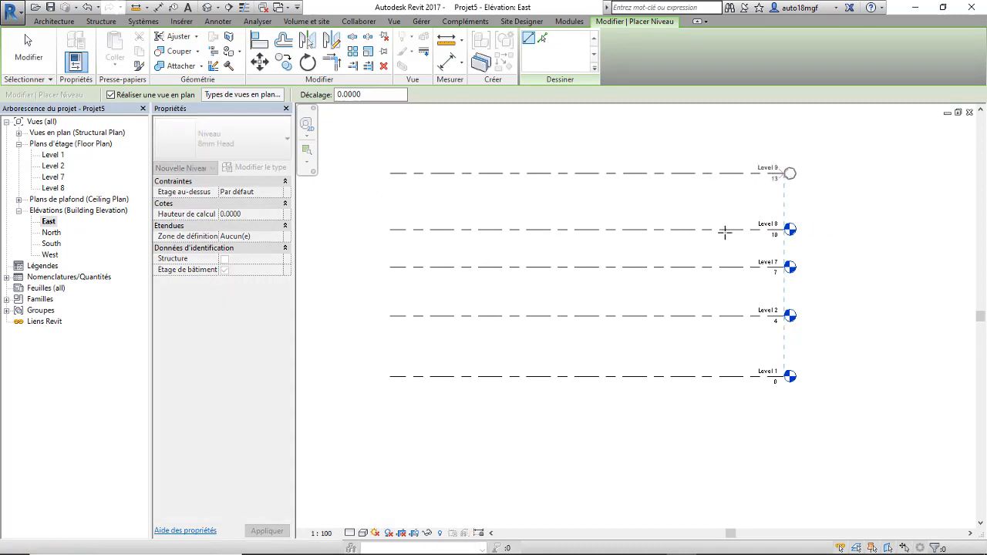
Draw two more levels above the topmost one, about 3.1 m and 3.2 m apart in height, and finish placing levels.
middle_click_drag(645, 230, 632, 265)
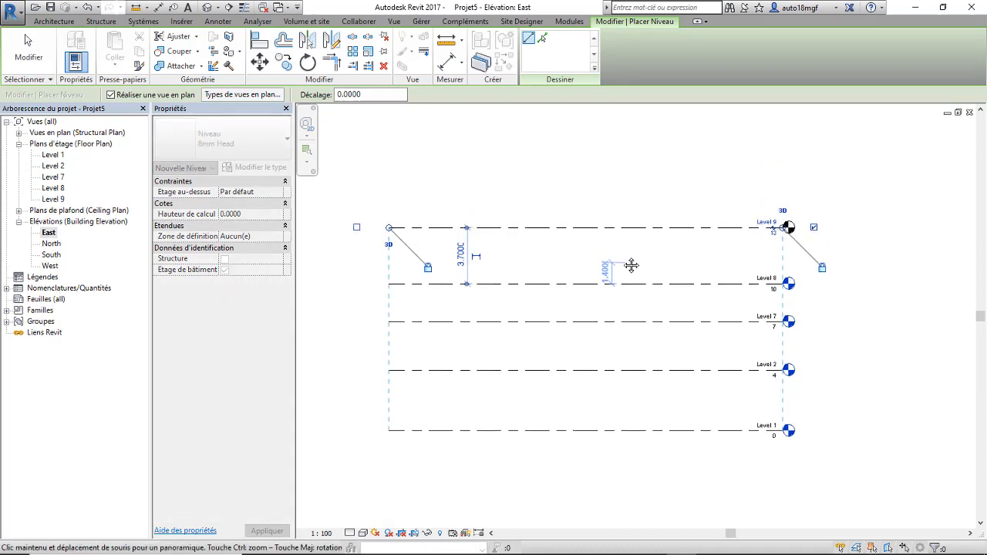
left_click(390, 180)
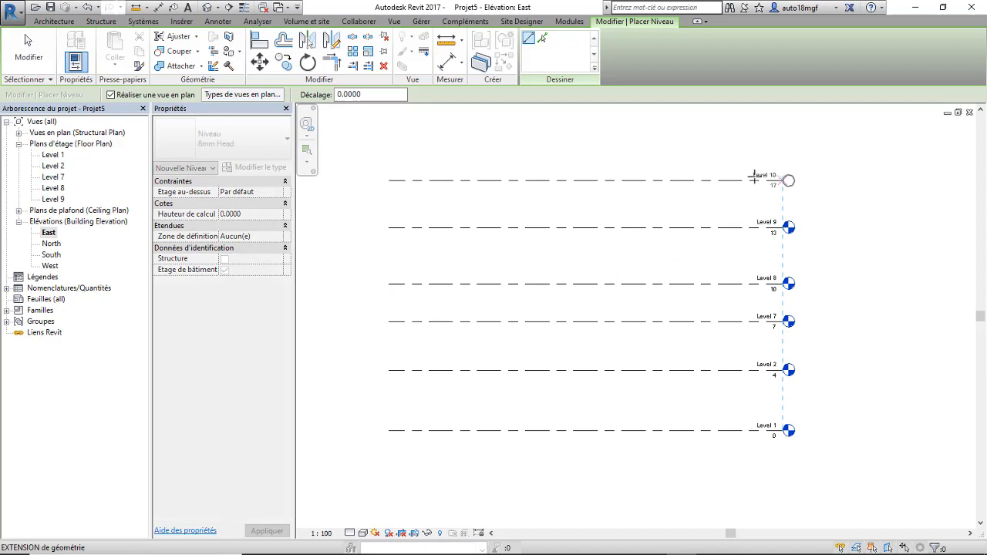
left_click(755, 179)
scroll(440, 201, "up", 2)
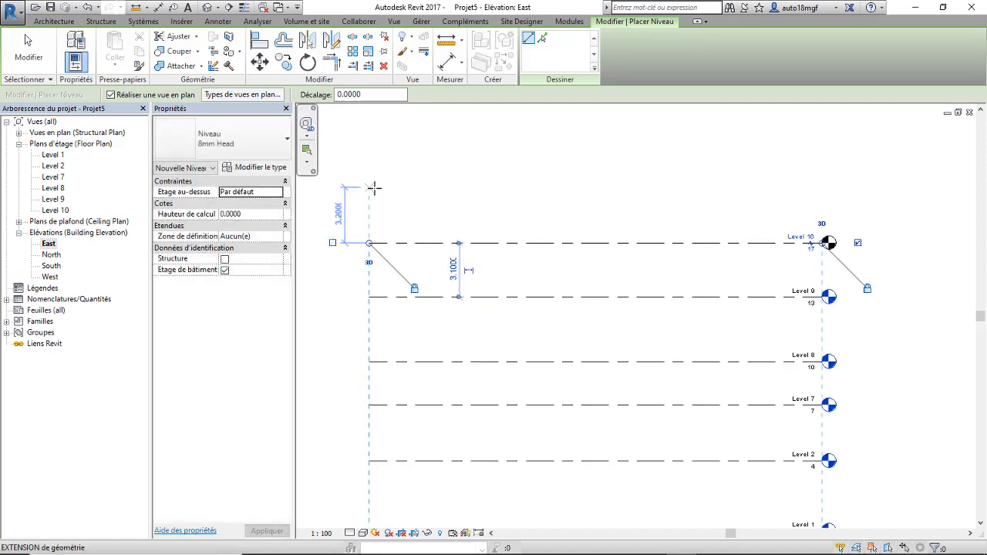
left_click(374, 188)
scroll(829, 199, "up", 1)
left_click(831, 190)
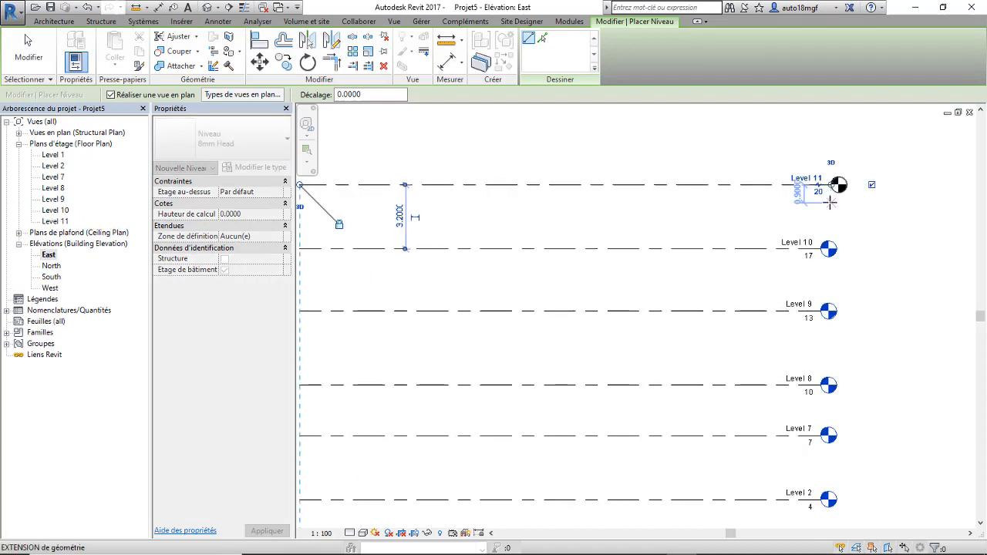
scroll(830, 202, "down", 2)
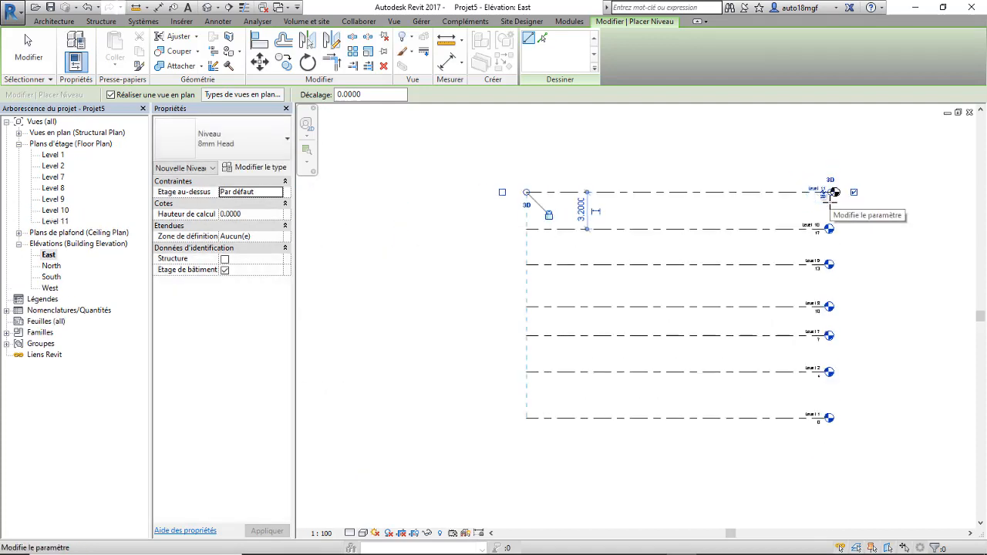
middle_click_drag(699, 277, 535, 271)
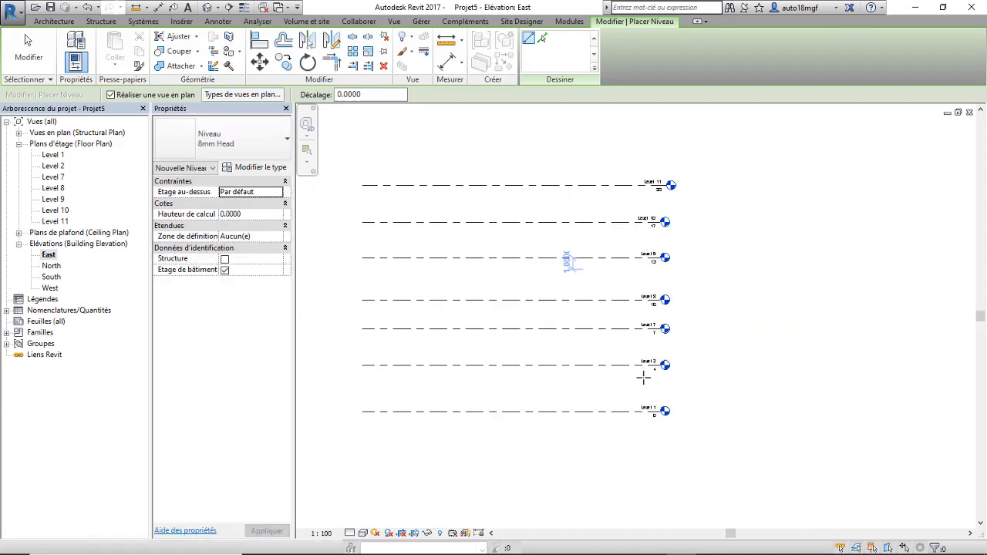
key("Escape")
key("Escape")
scroll(647, 371, "up", 4)
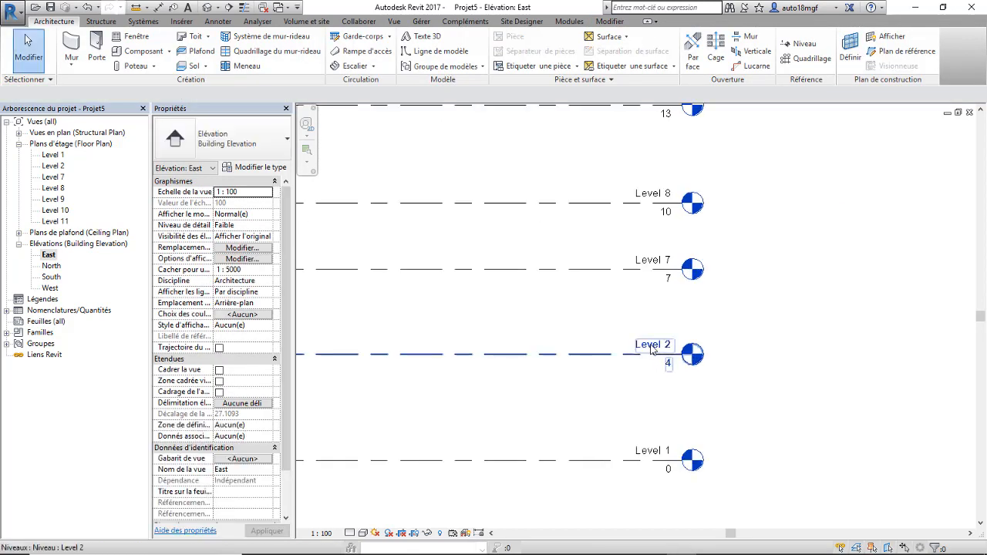
scroll(681, 353, "down", 2)
scroll(658, 356, "up", 3)
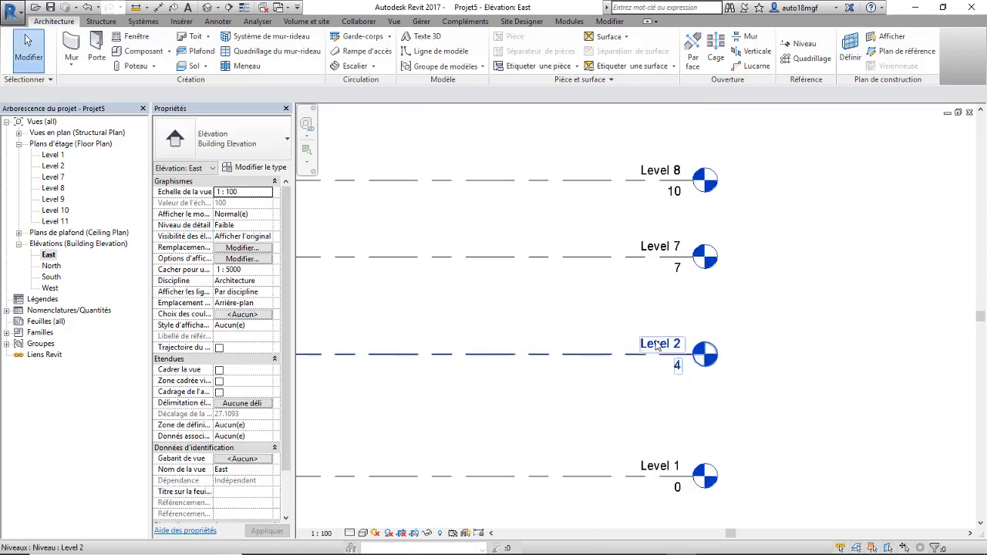
left_click(656, 345)
left_click(656, 343)
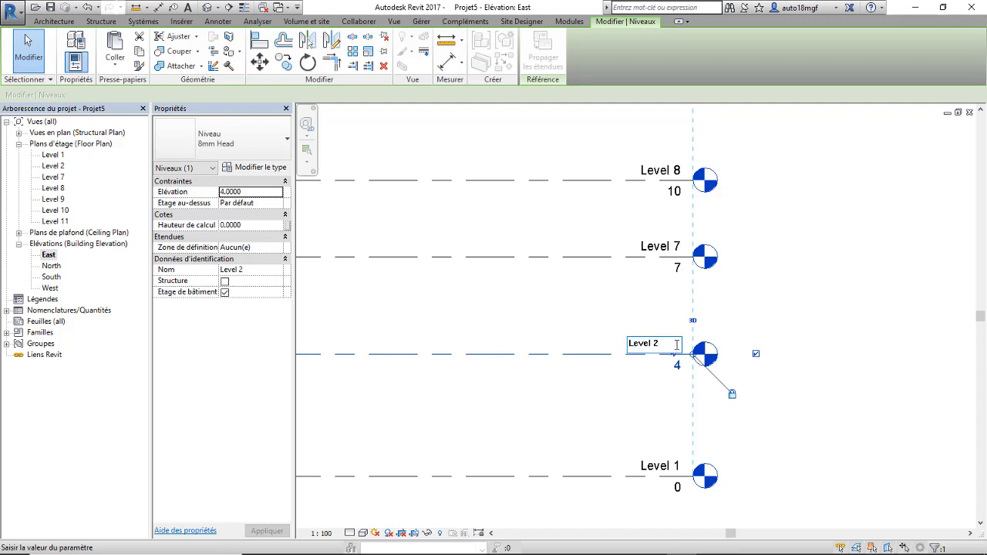
key("Escape")
Rename Level 7 as Level 3 and rename its corresponding views too.
left_click(661, 247)
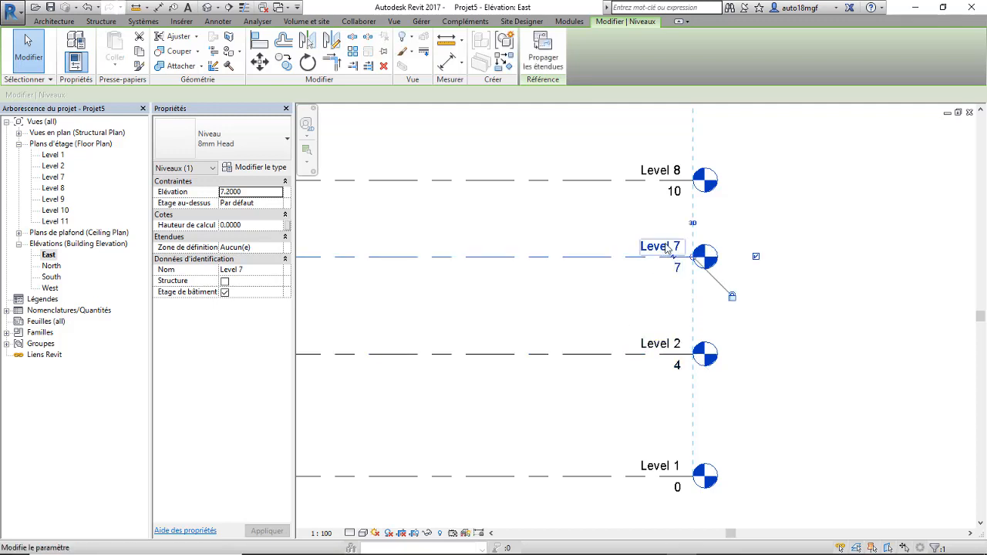
left_click(665, 246)
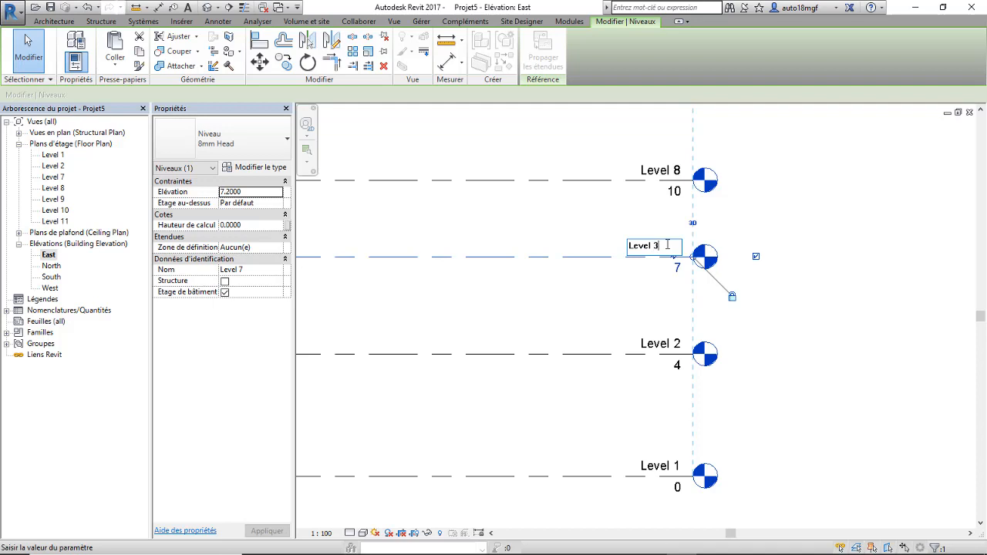
key("Return")
left_click(530, 292)
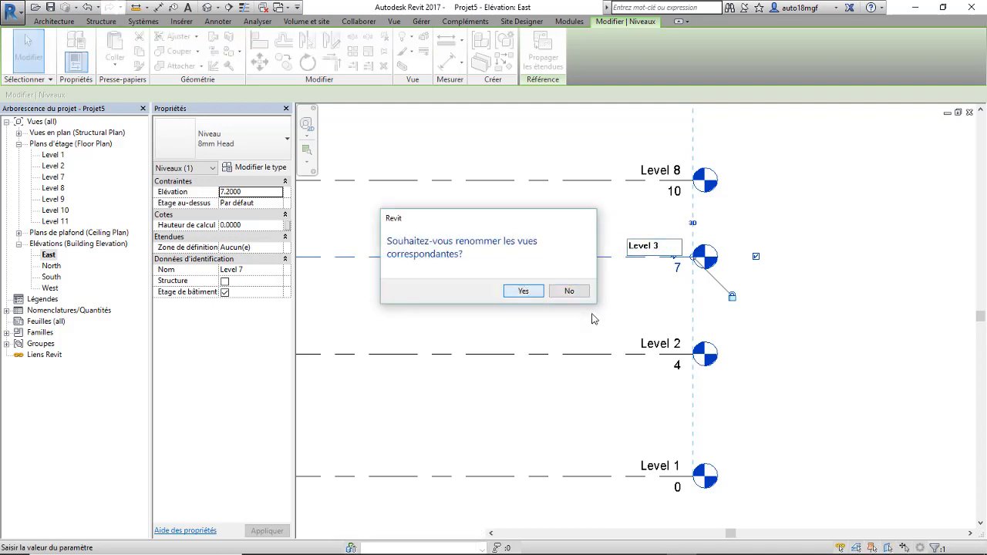
Rename Level 8 as Level 4 without renaming its corresponding views.
scroll(610, 318, "down", 3)
middle_click_drag(632, 332, 672, 368)
scroll(685, 266, "up", 1)
left_click(687, 266)
scroll(687, 266, "up", 1)
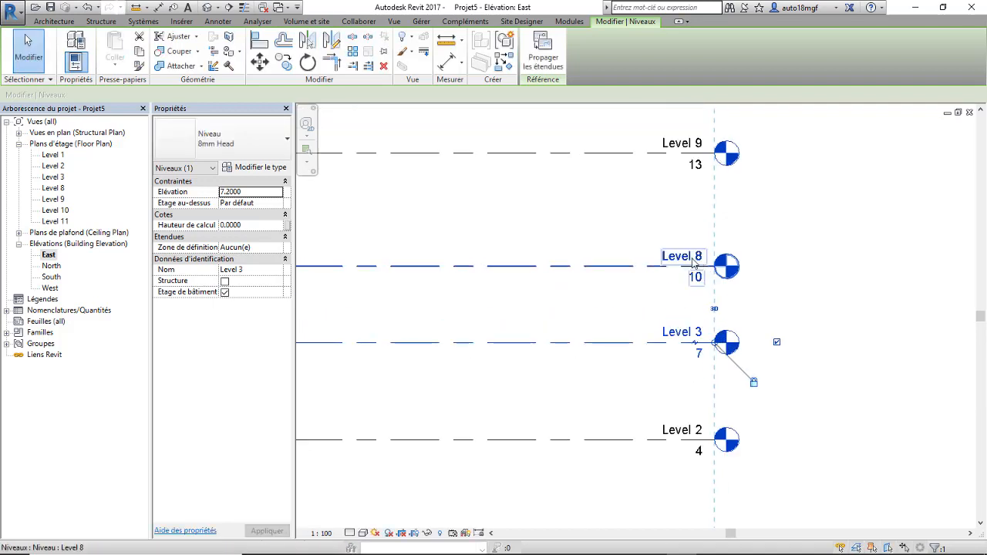
left_click(685, 260)
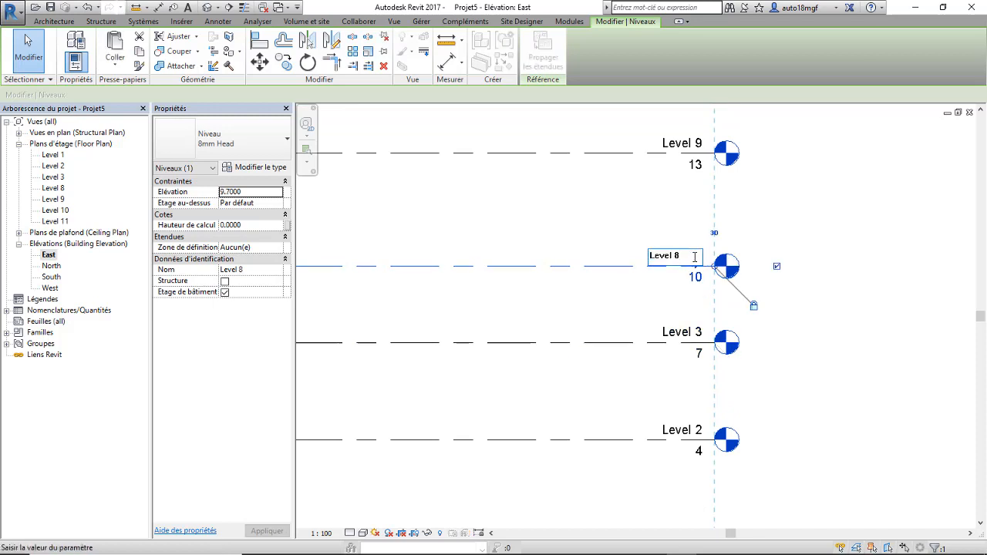
key("Return")
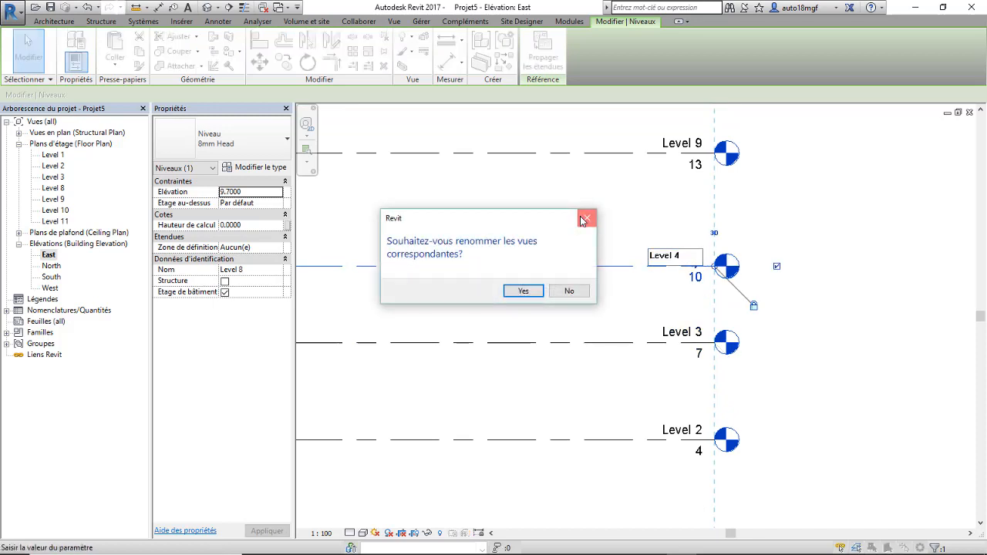
left_click(568, 289)
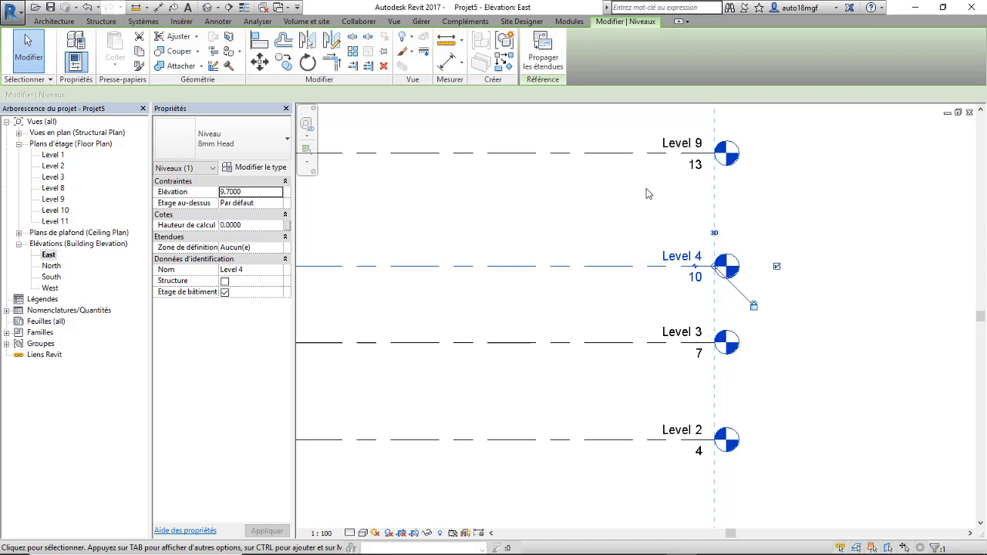
Rename Level 9 as Level 5 and rename its corresponding views too.
middle_click_drag(647, 194, 668, 299)
left_click(706, 248)
left_click(712, 248)
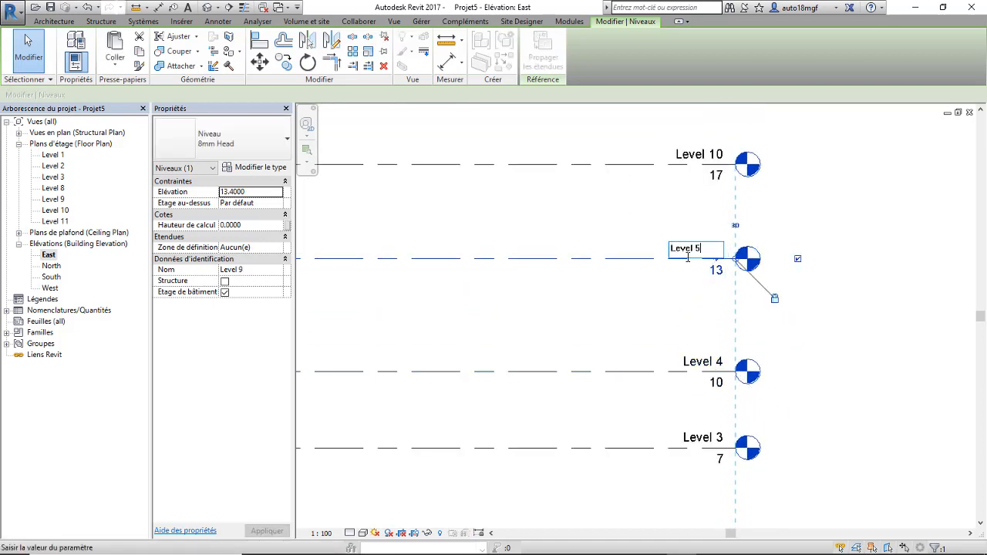
type("5")
key("Return")
left_click(525, 288)
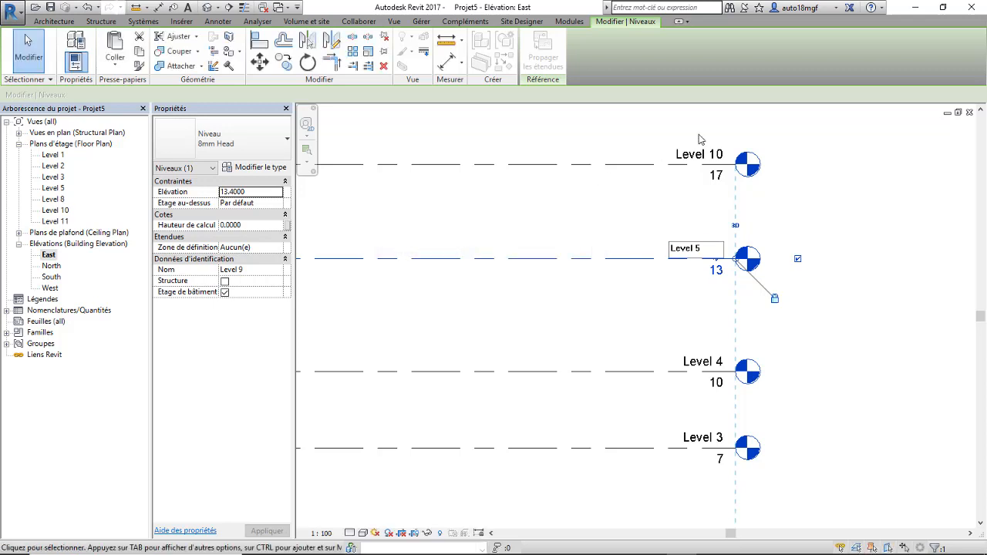
Rename Level 10 as Level 6 along with its corresponding views, and deselect the level.
left_click(710, 152)
left_click(710, 152)
left_click(711, 153)
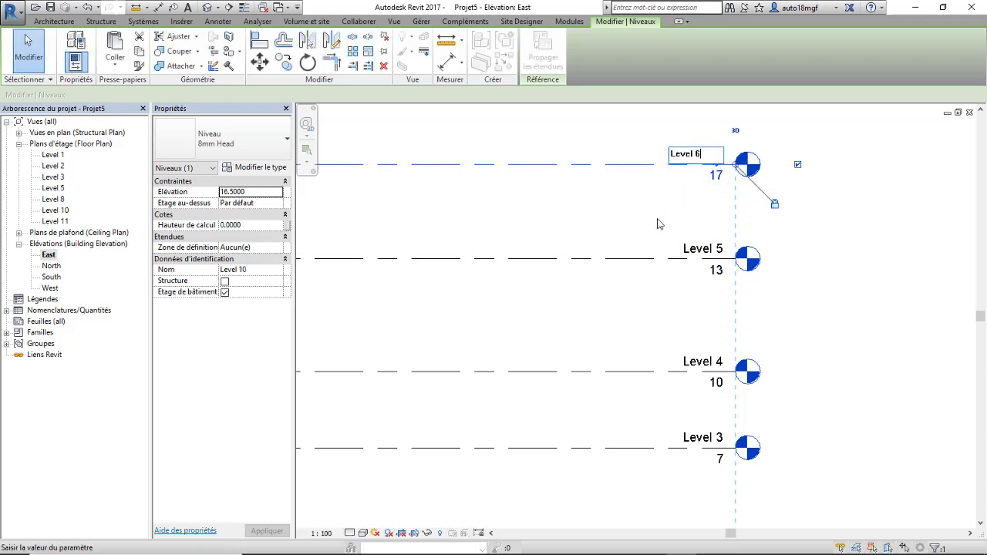
key("Return")
left_click(523, 289)
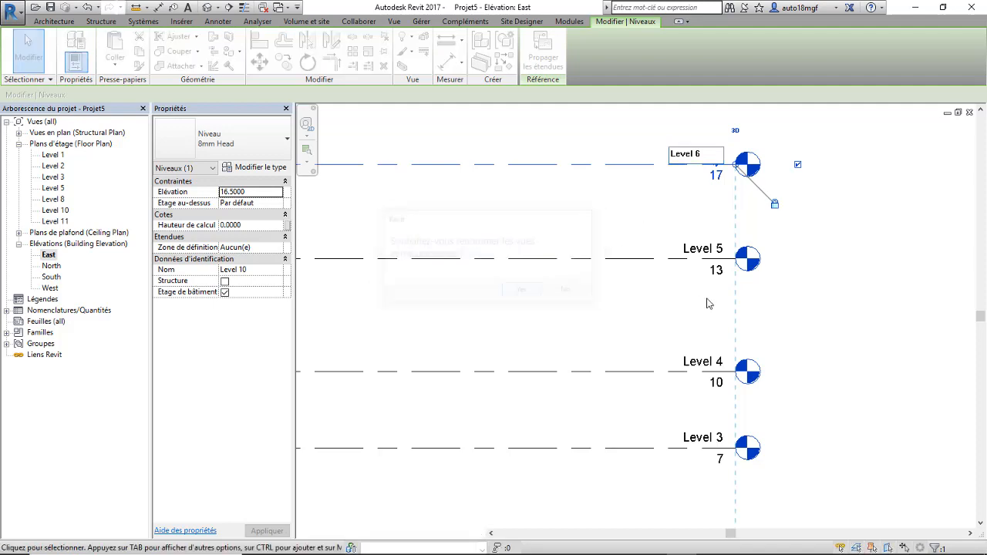
scroll(709, 304, "down", 3)
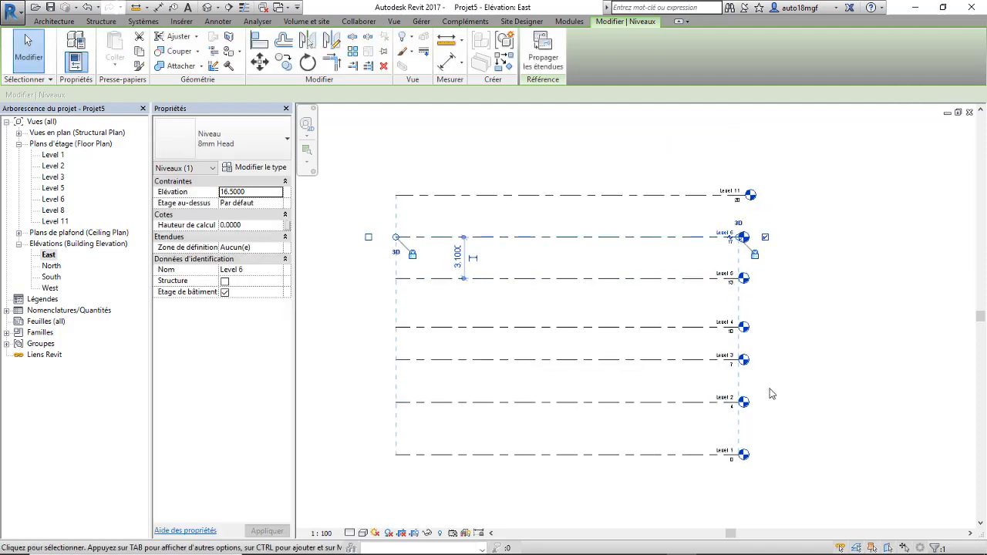
left_click(772, 394)
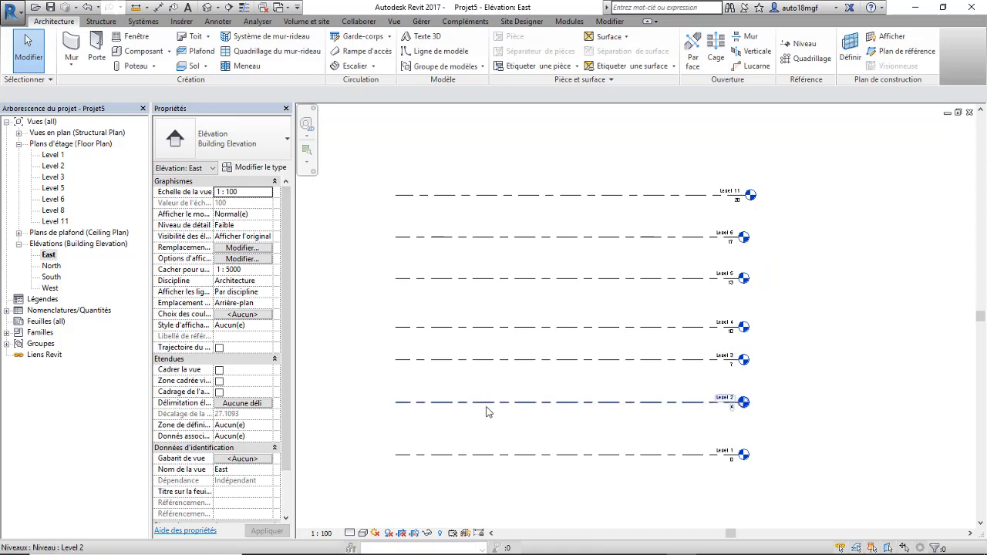
Reposition Level 4 by setting its distance to Level 5 above to 3 m.
scroll(471, 395, "up", 2)
left_click(465, 341)
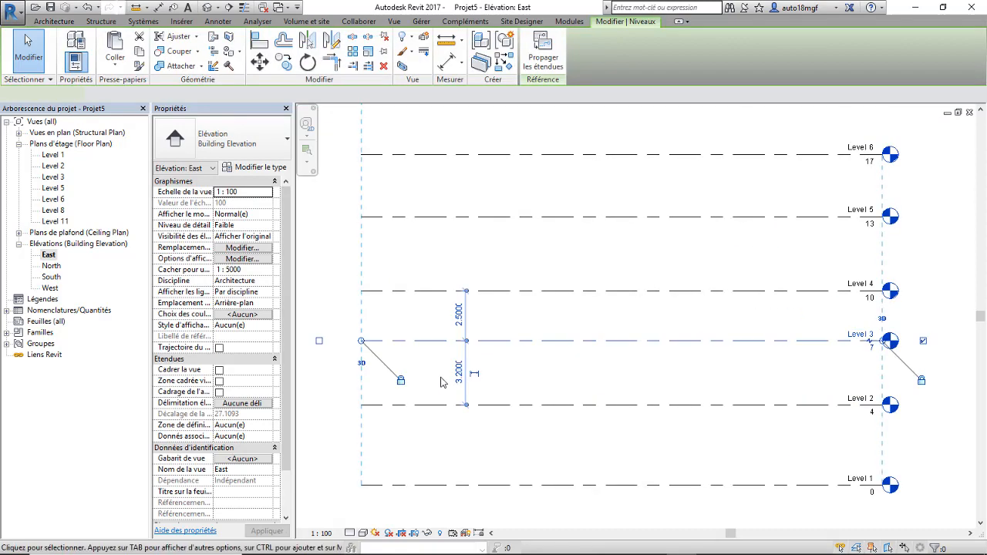
left_click(498, 301)
left_click(495, 296)
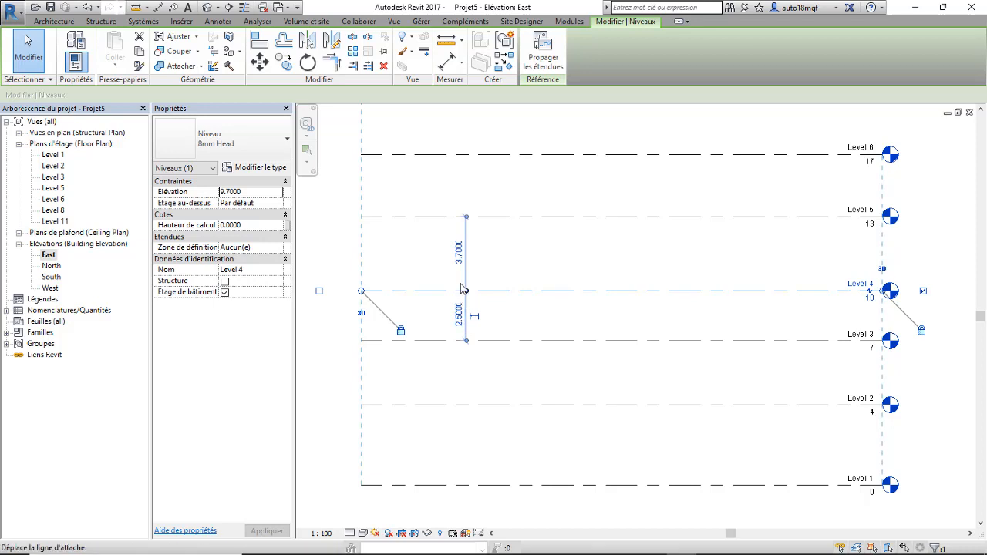
left_click(461, 254)
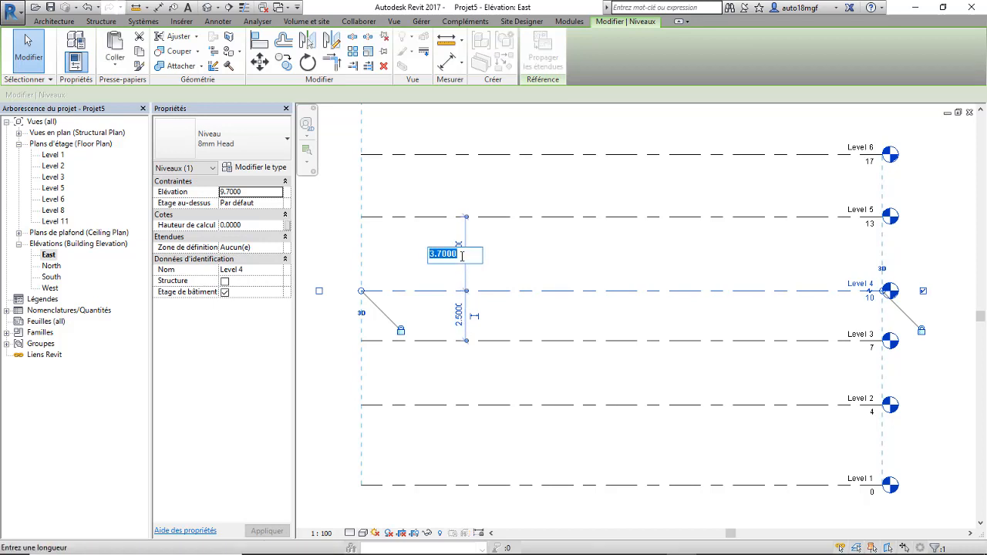
key("Return")
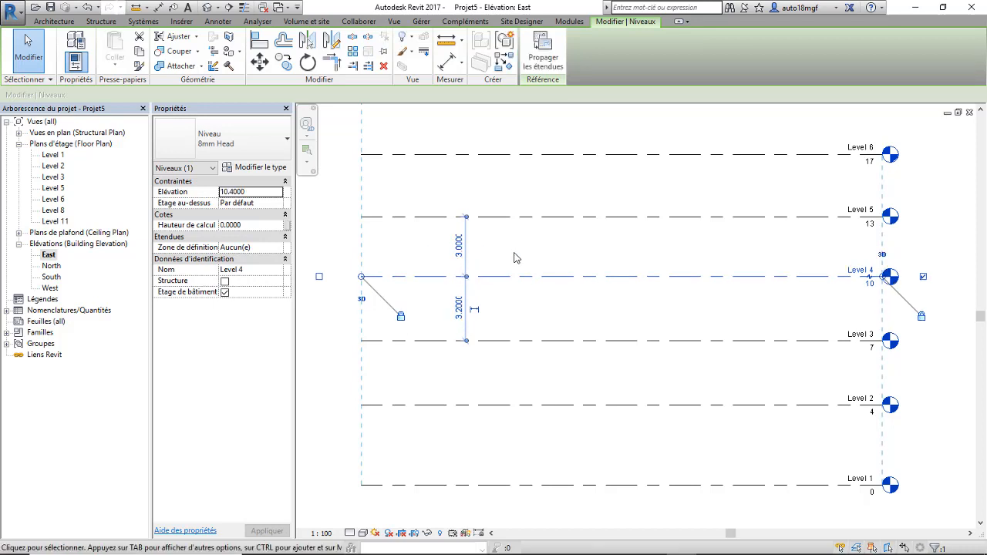
Reposition Level 5 by setting its distance to Level 6 above to 2.9 m.
left_click(486, 216)
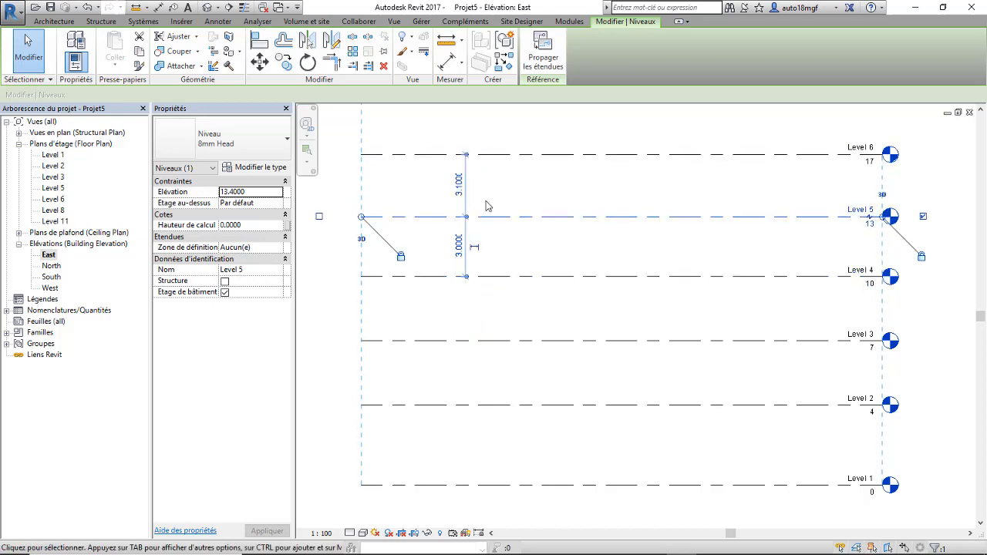
scroll(457, 184, "up", 1)
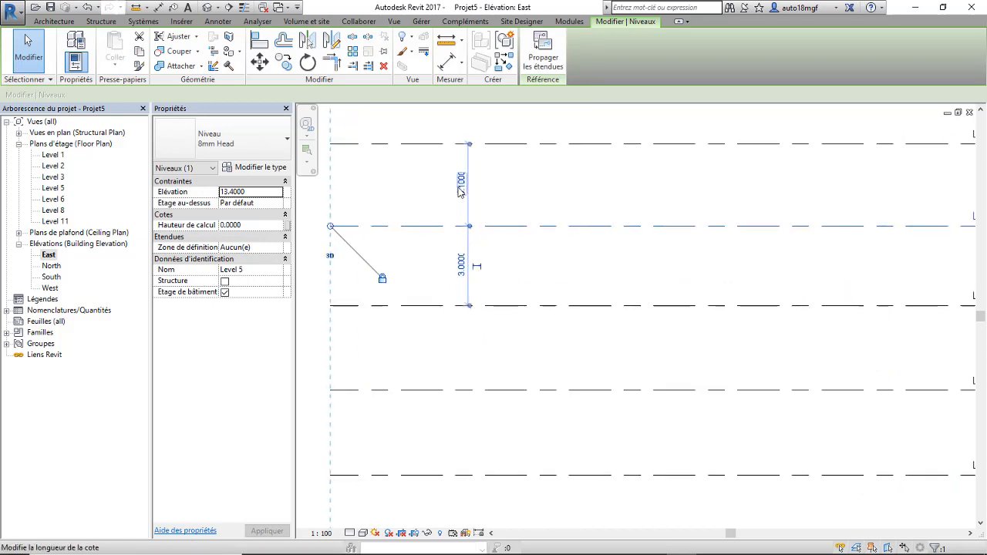
left_click(459, 185)
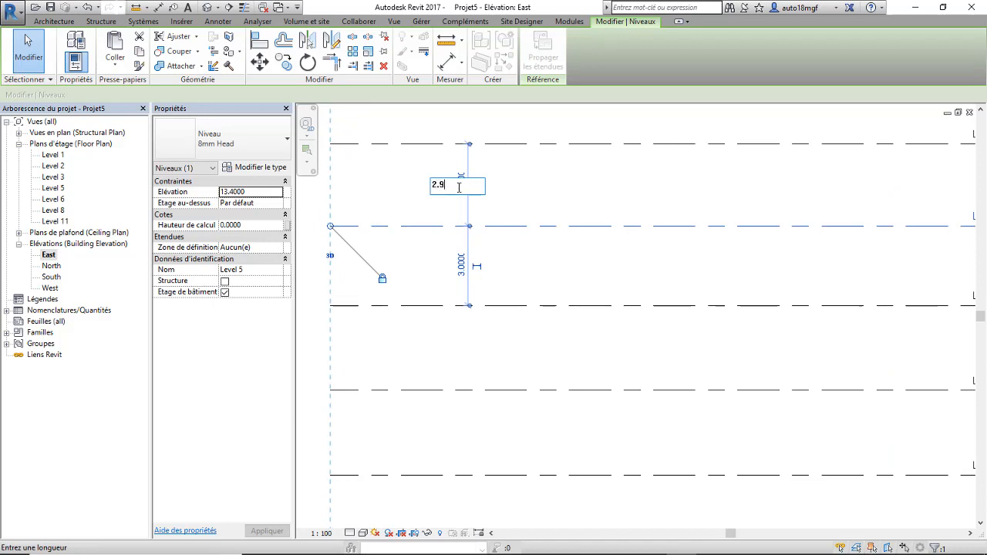
type("2.9")
key("Return")
scroll(493, 247, "down", 3)
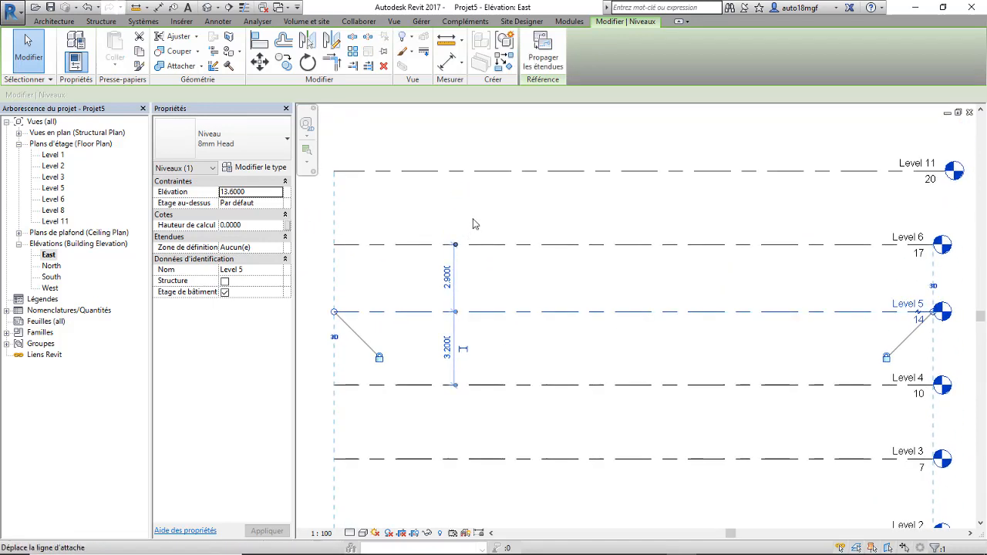
Reposition Level 6 by setting its distance to Level 11 above to 3 m.
left_click(480, 245)
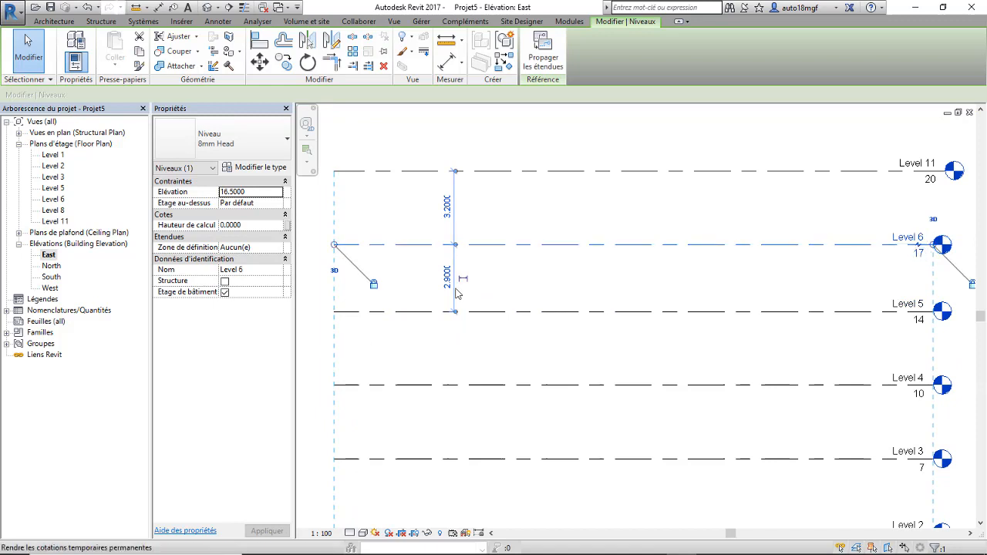
left_click(447, 207)
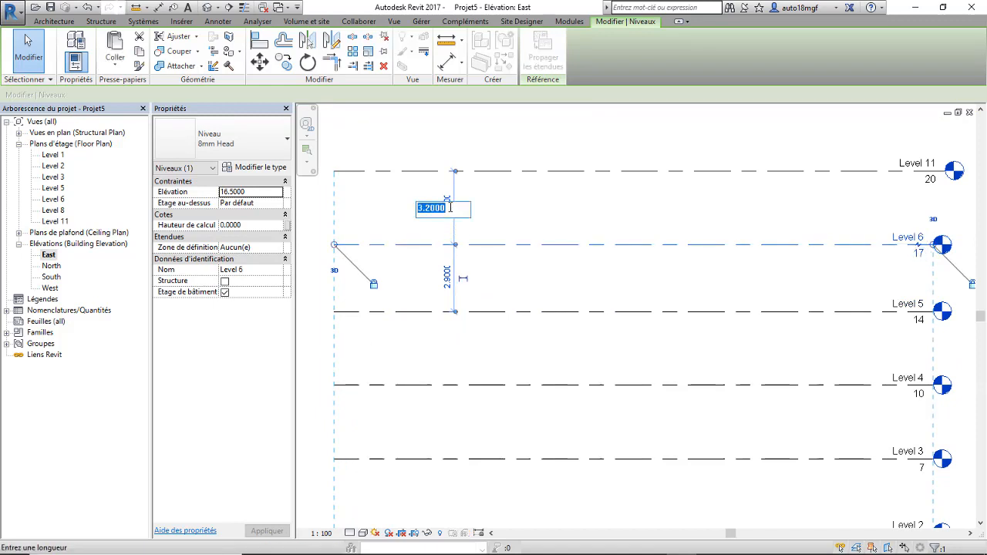
type("3")
key("Return")
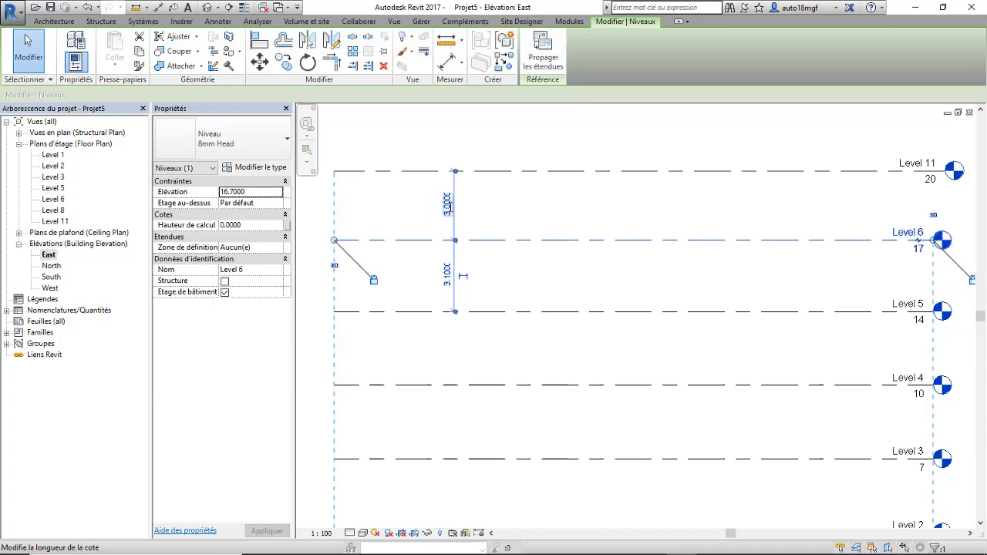
Change the distance between Level 6 and Level 11 to 2.9 m.
left_click(451, 207)
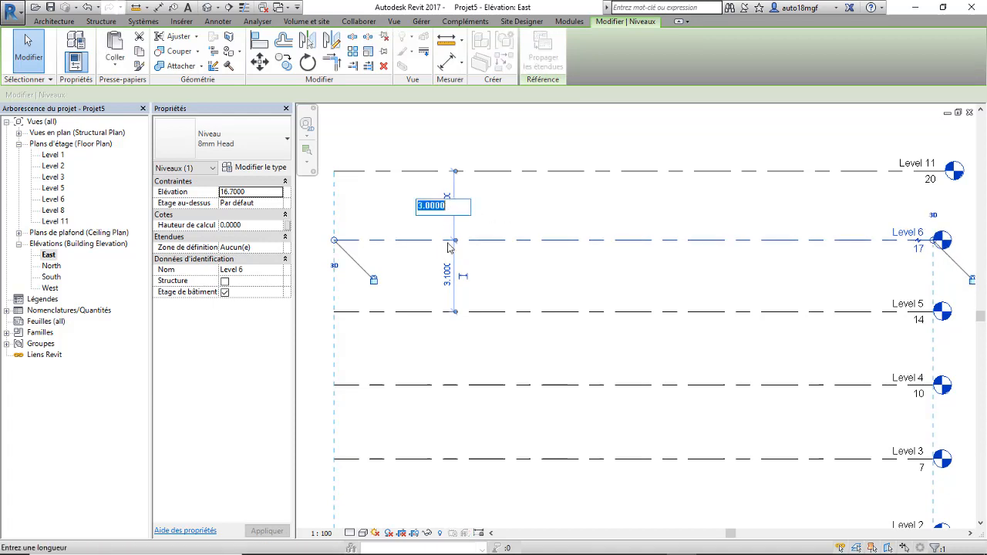
left_click(496, 226)
left_click(454, 210)
type("2.9")
key("Return")
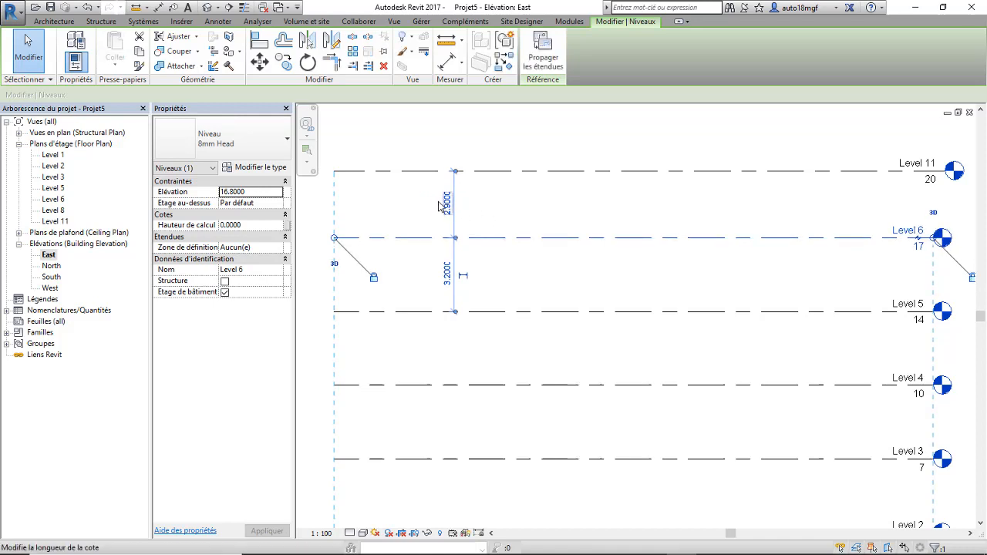
Set the distance between Level 6 and Level 11 to 3.2 m and deselect the level.
left_click(449, 205)
type("3")
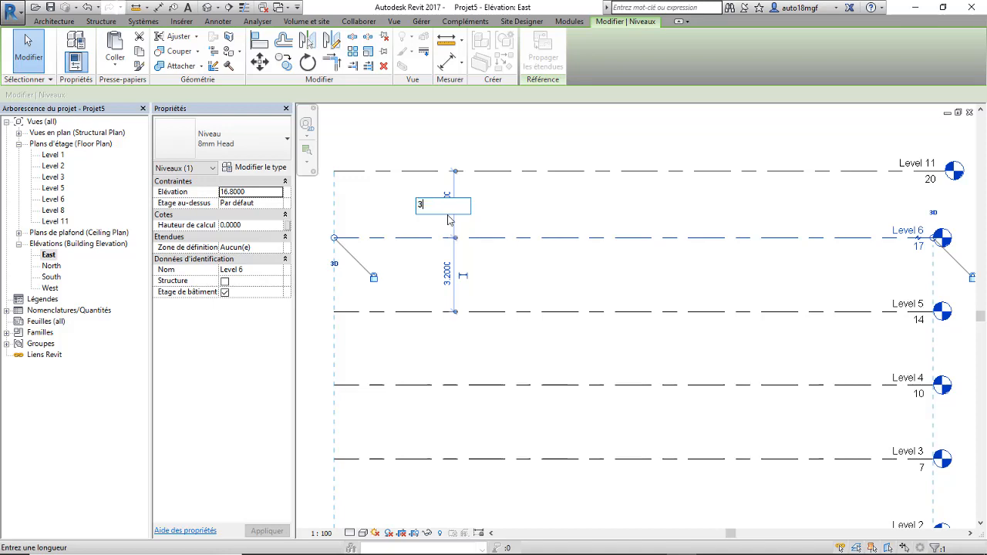
type(".5")
key("Return")
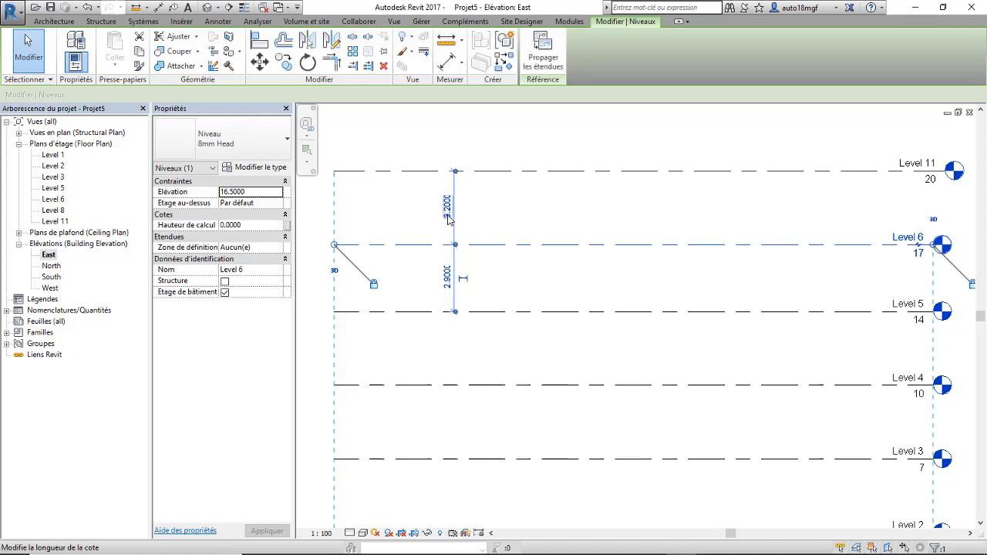
left_click(538, 153)
Open the Level 1 floor plan view.
scroll(553, 209, "down", 2)
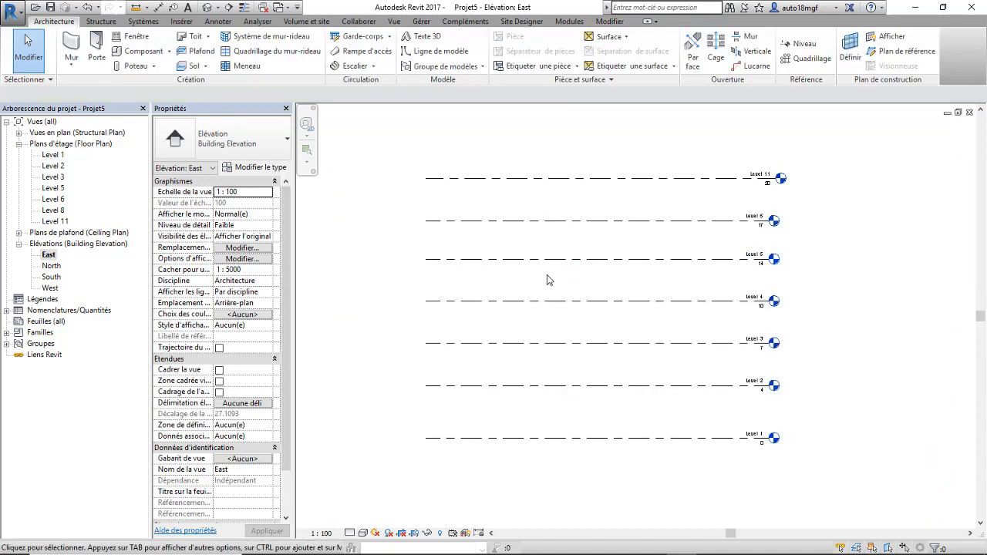
scroll(547, 275, "up", 3)
middle_click_drag(606, 294, 550, 262)
double_click(54, 155)
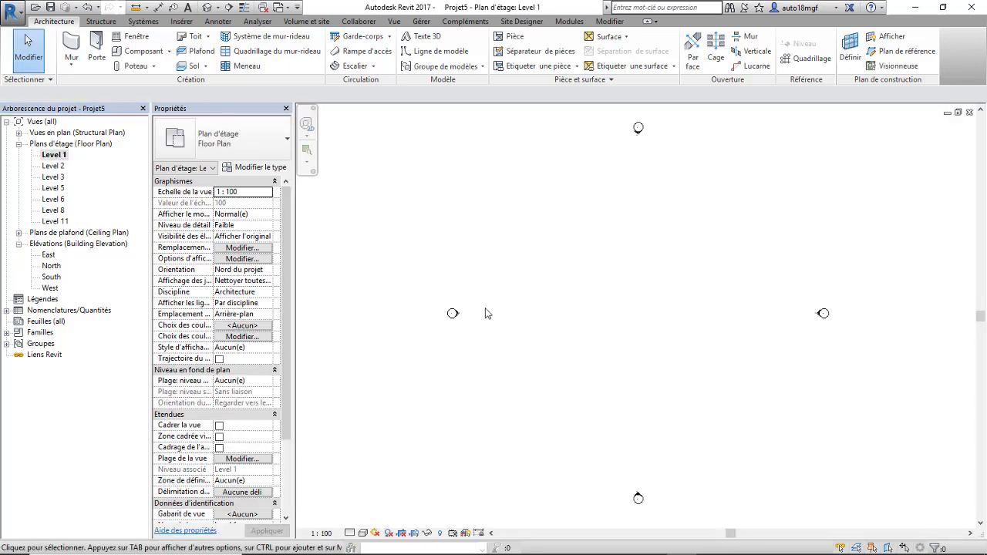
scroll(536, 278, "down", 2)
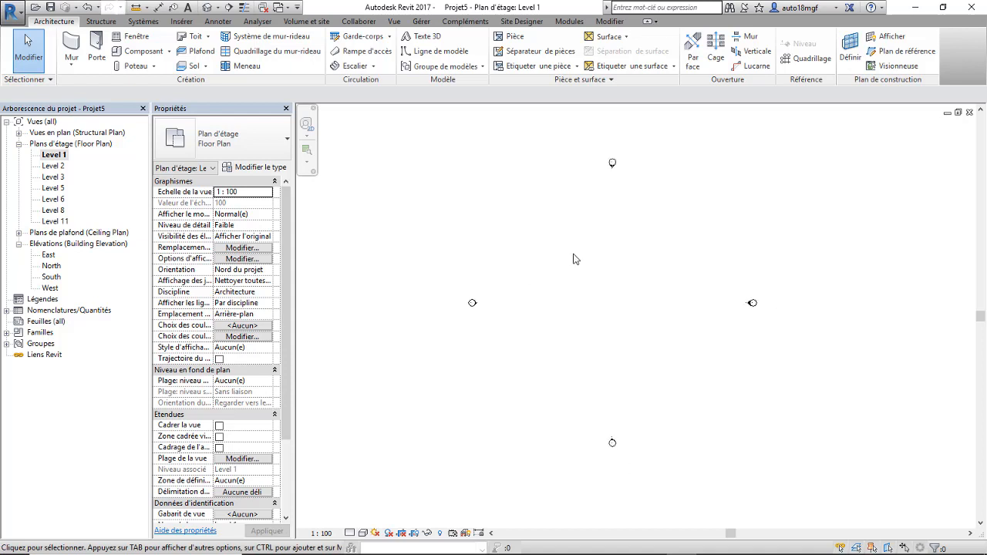
Draw the first vertical grid line downward in the Level 1 plan, just inside the west elevation marker, with its bubble at the lower end.
left_click(799, 62)
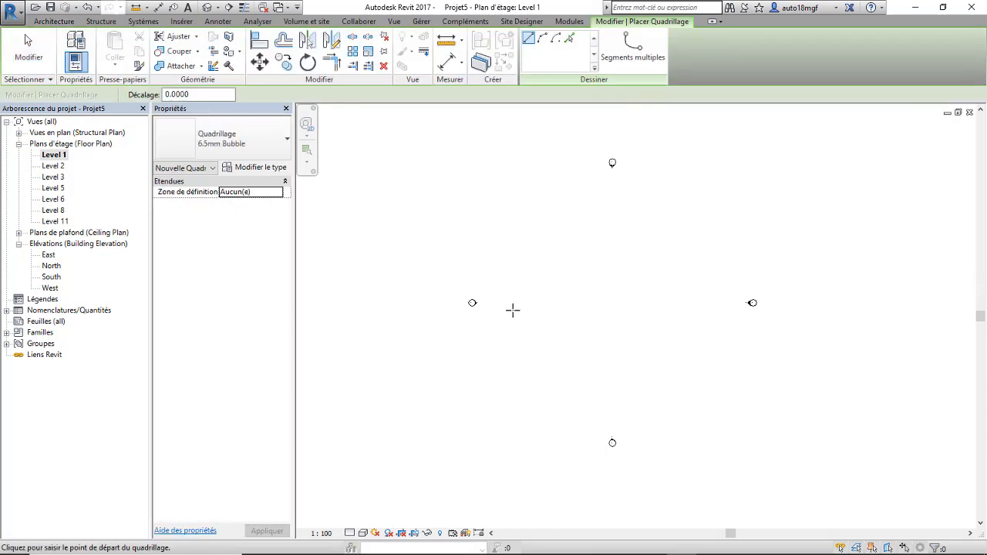
scroll(513, 310, "up", 2)
left_click(530, 321)
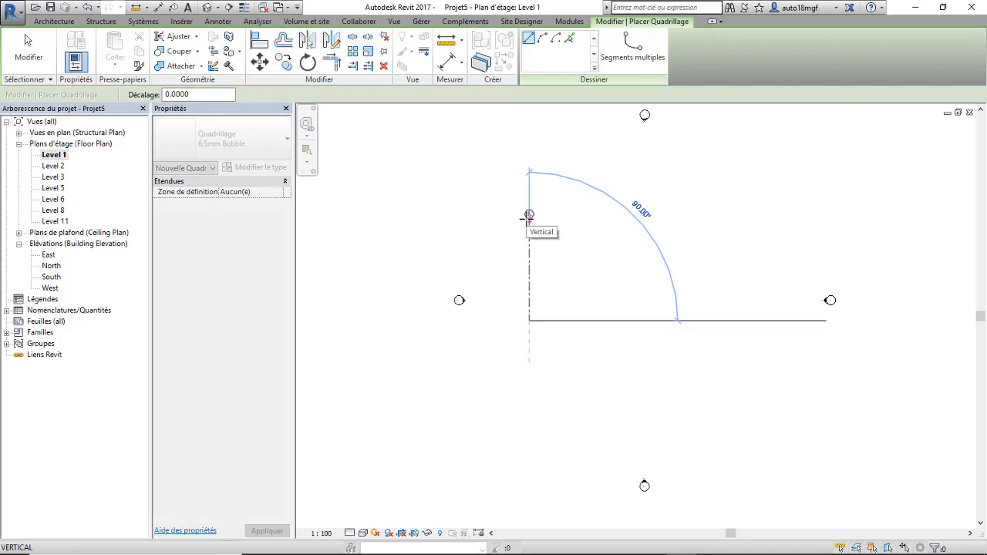
key("Escape")
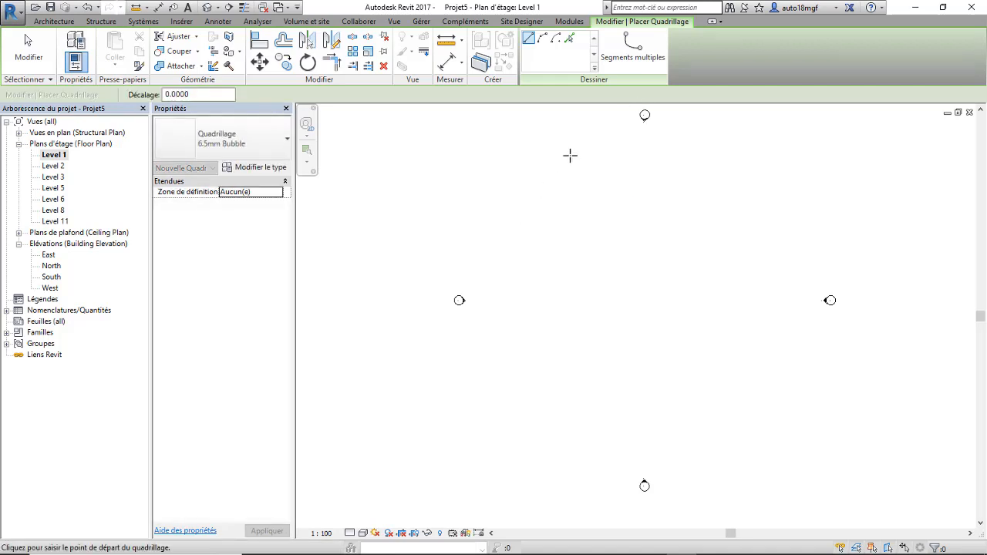
left_click(517, 209)
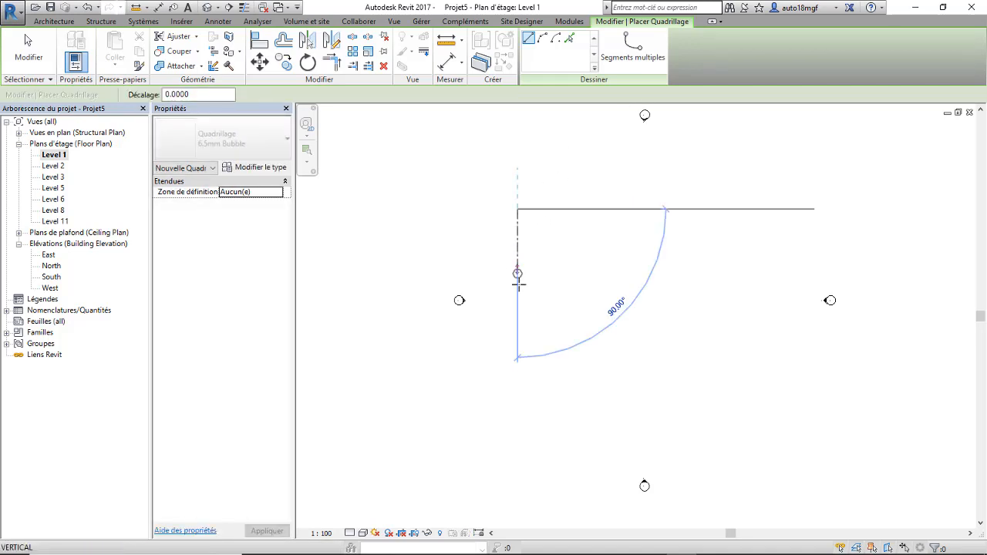
scroll(519, 311, "up", 3)
left_click(521, 314)
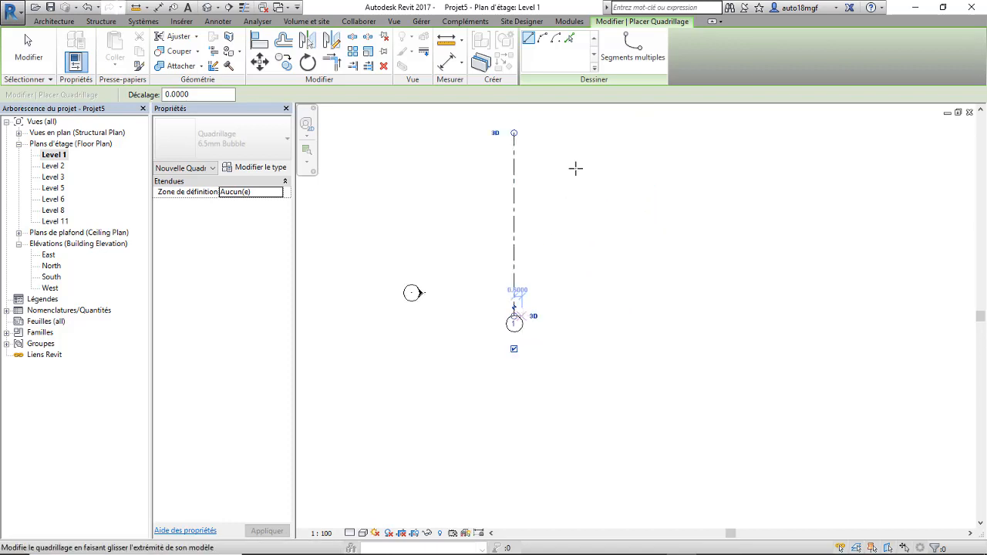
Draw a second vertical grid line about 5 m east of grid 1, with both ends aligned to it.
scroll(571, 158, "down", 3)
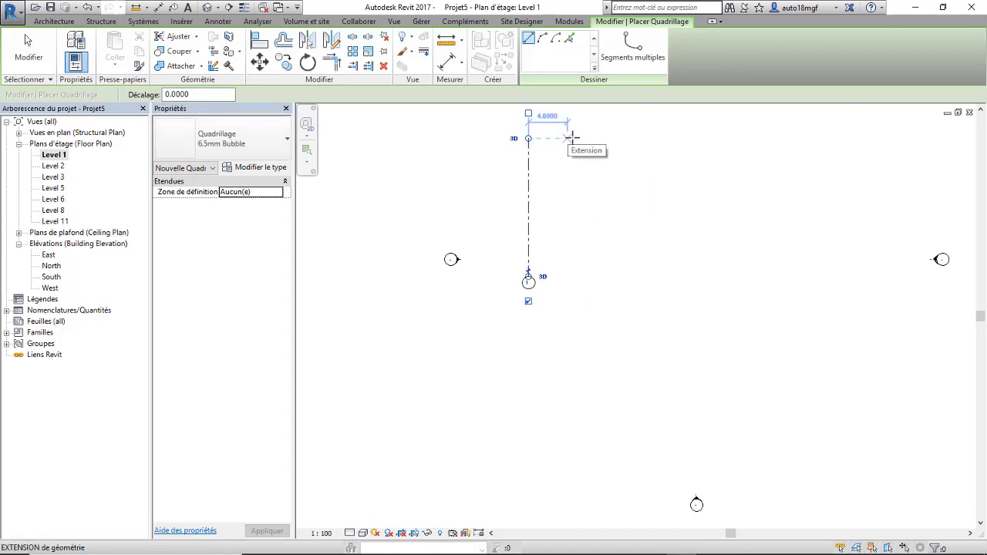
left_click(575, 138)
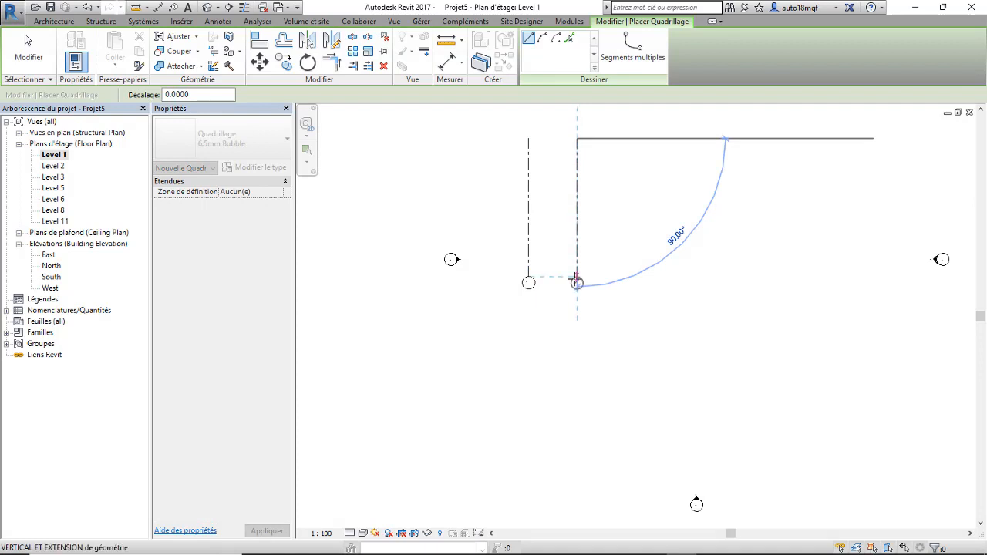
left_click(577, 283)
Add two more vertical grid lines east of grid 2, spaced 5 m apart, with their ends aligned to the existing grids.
left_click(617, 139)
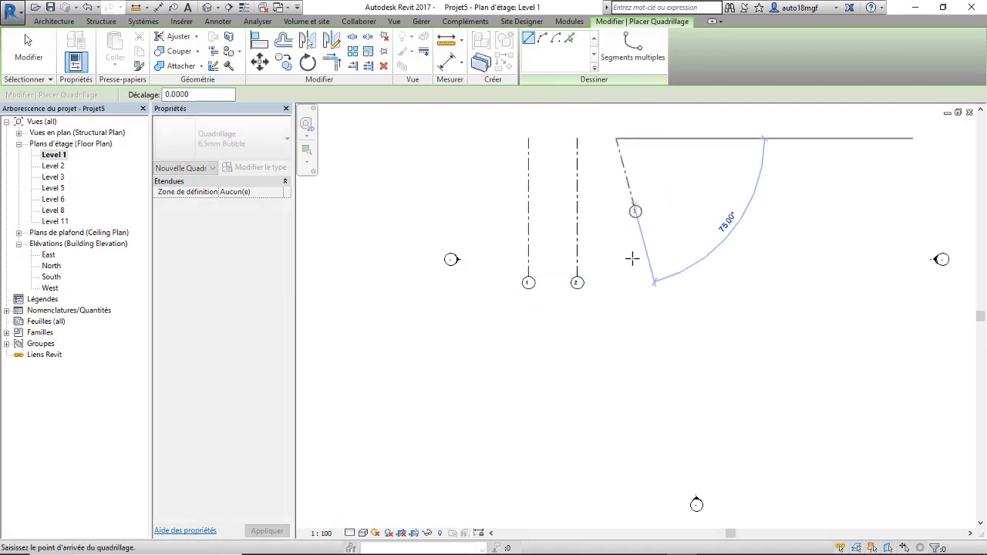
key("Escape")
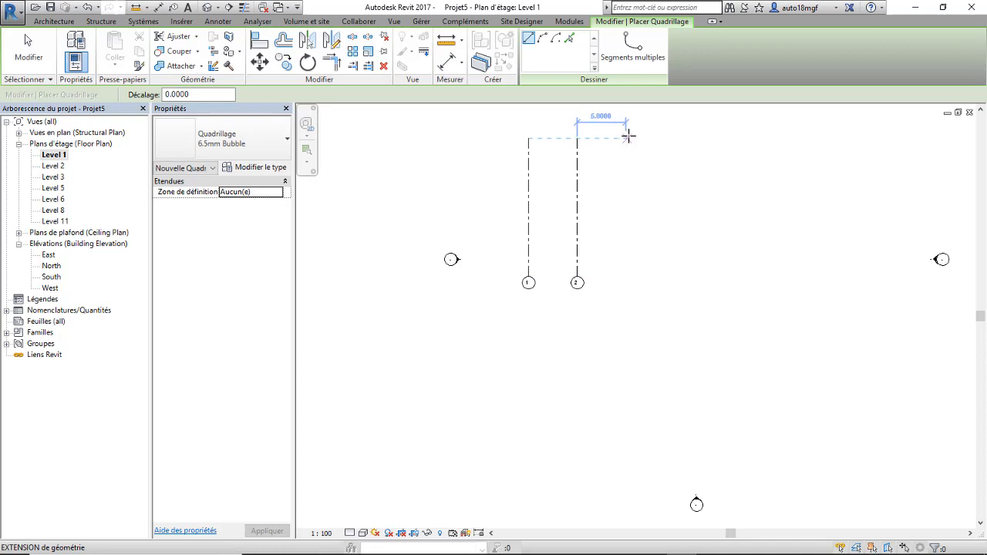
left_click(629, 137)
left_click(626, 282)
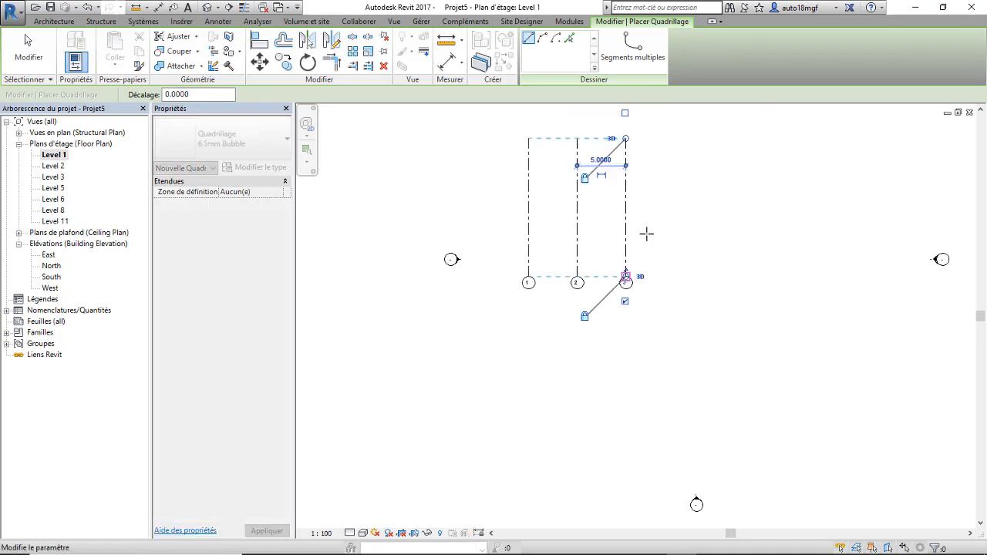
left_click(676, 137)
left_click(673, 281)
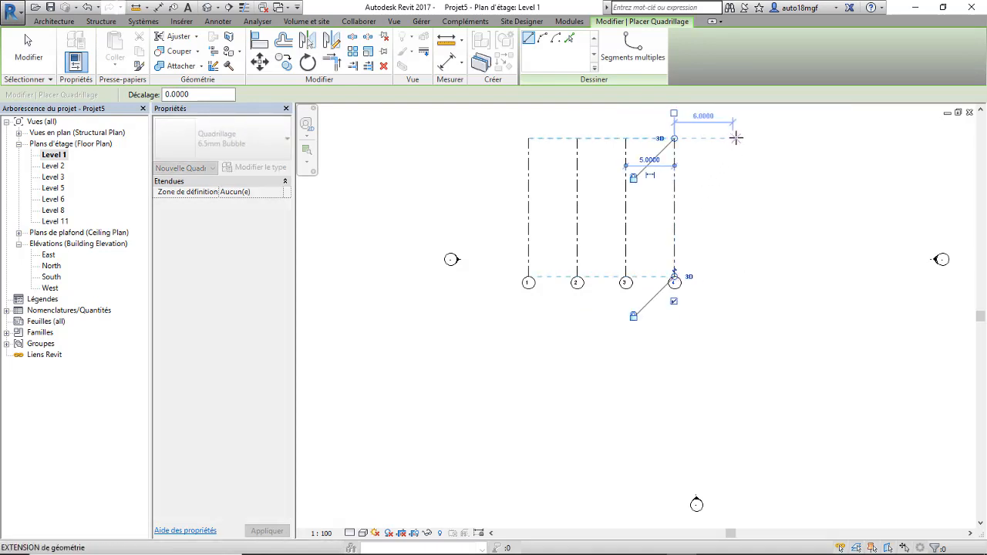
Draw a fifth vertical grid line about 6 m east of grid 4, with both ends aligned to the existing grids.
left_click(734, 138)
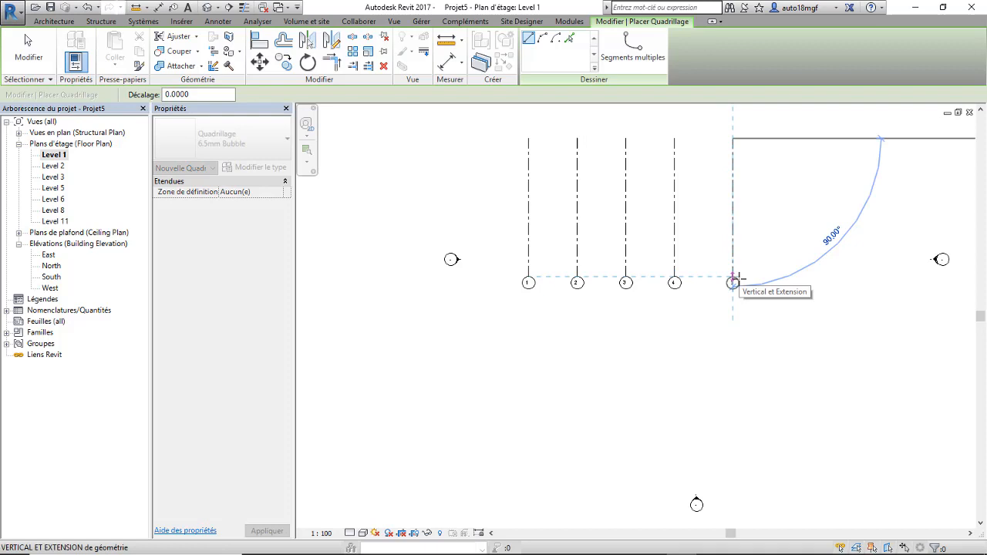
left_click(736, 280)
scroll(499, 262, "down", 2)
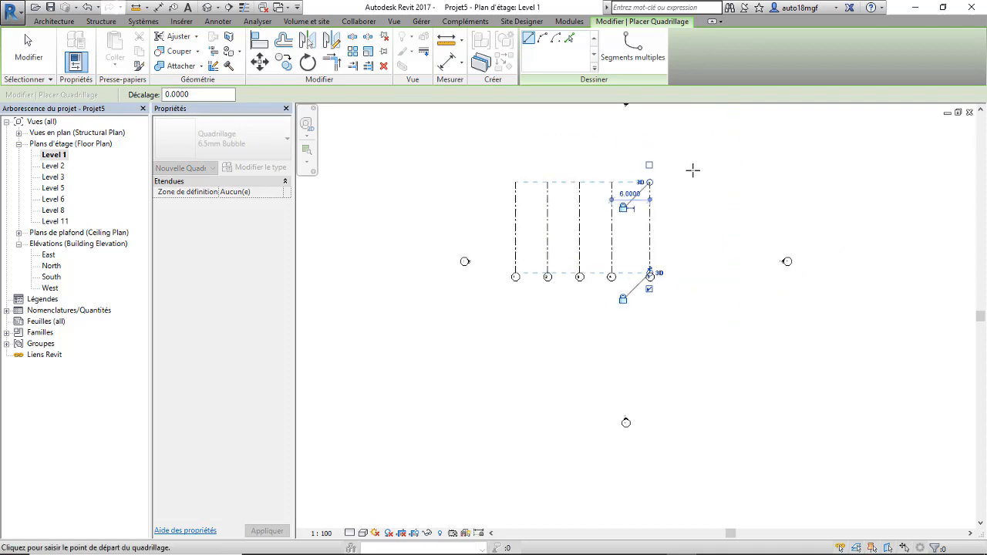
Draw a longer vertical grid line about 5 m east of grid 5, aligned at the upper end and extending well below the other bubbles.
scroll(699, 184, "up", 2)
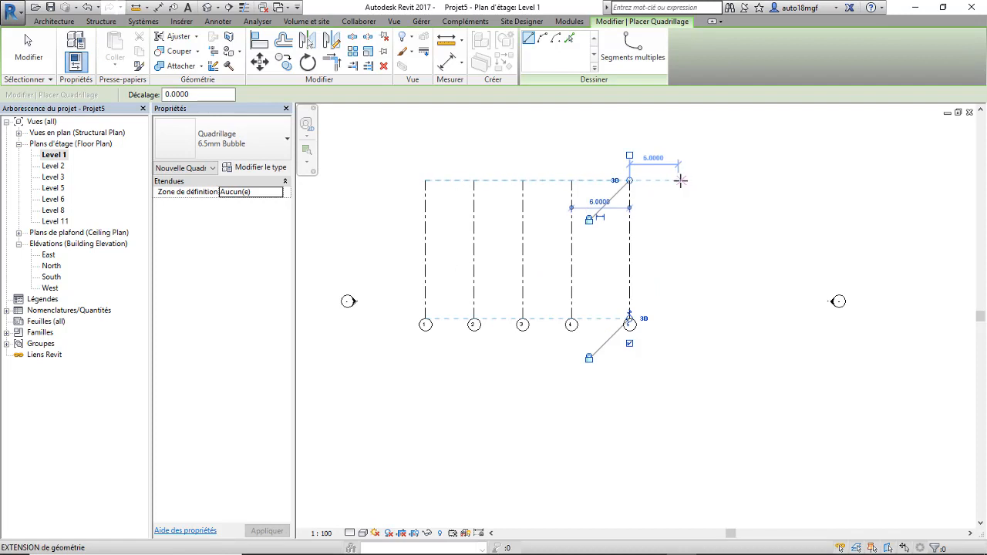
left_click(678, 181)
scroll(670, 224, "down", 1)
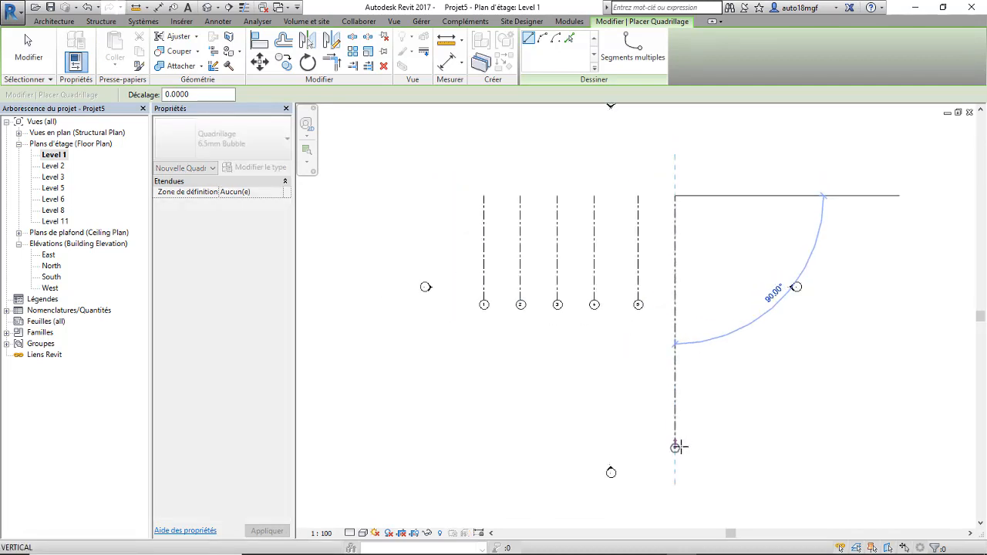
left_click(674, 421)
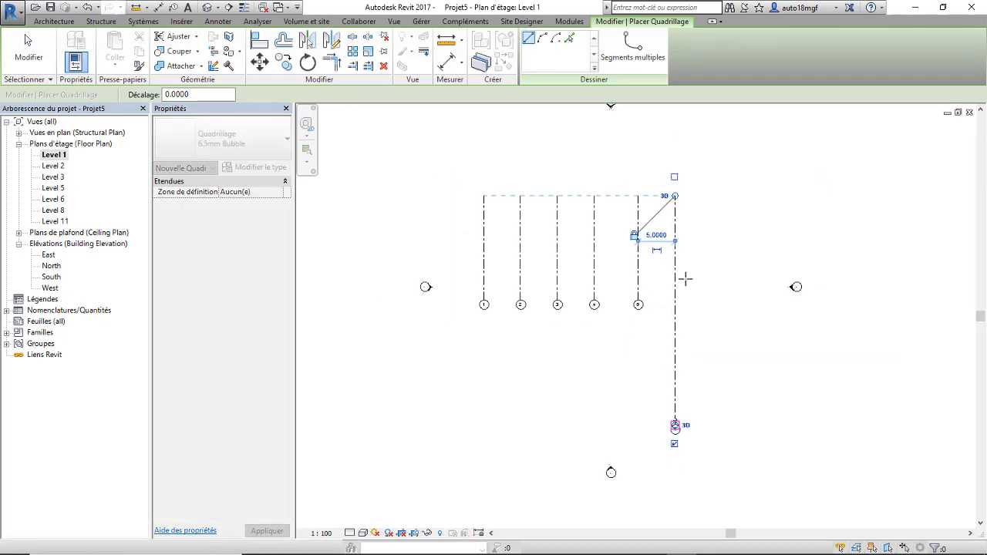
Add two more long vertical grid lines east of grid 6, spaced about 5 m and 6 m apart, with their ends aligned to it.
left_click(710, 196)
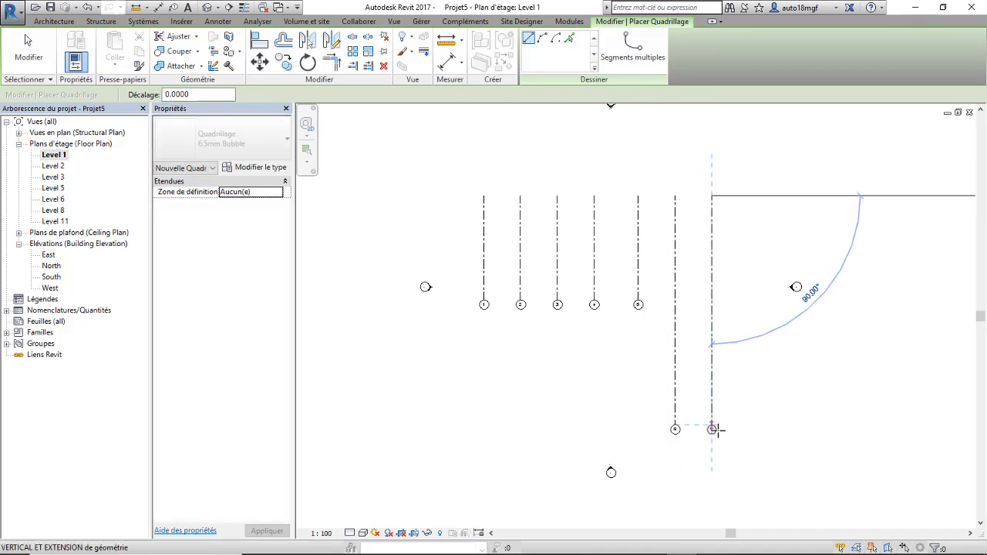
left_click(711, 425)
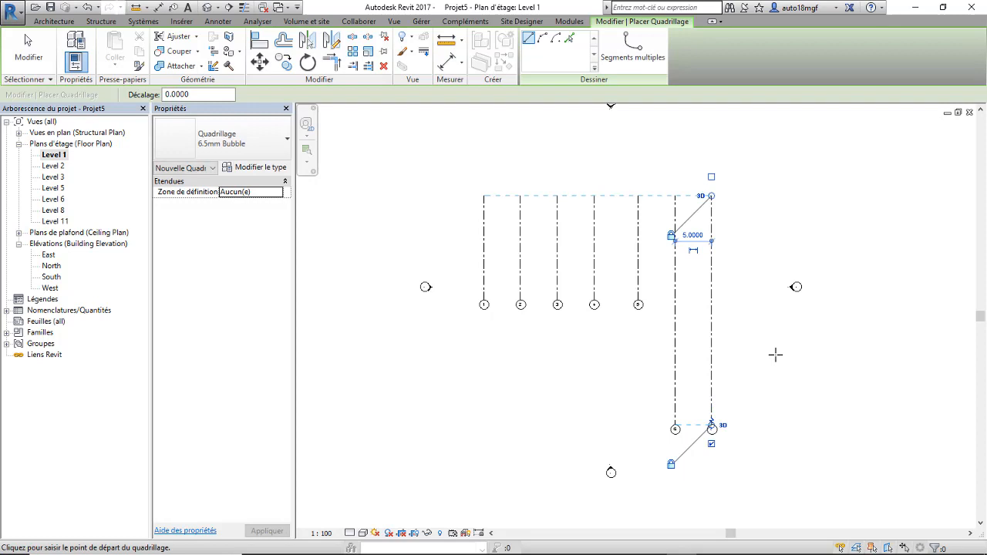
left_click(754, 198)
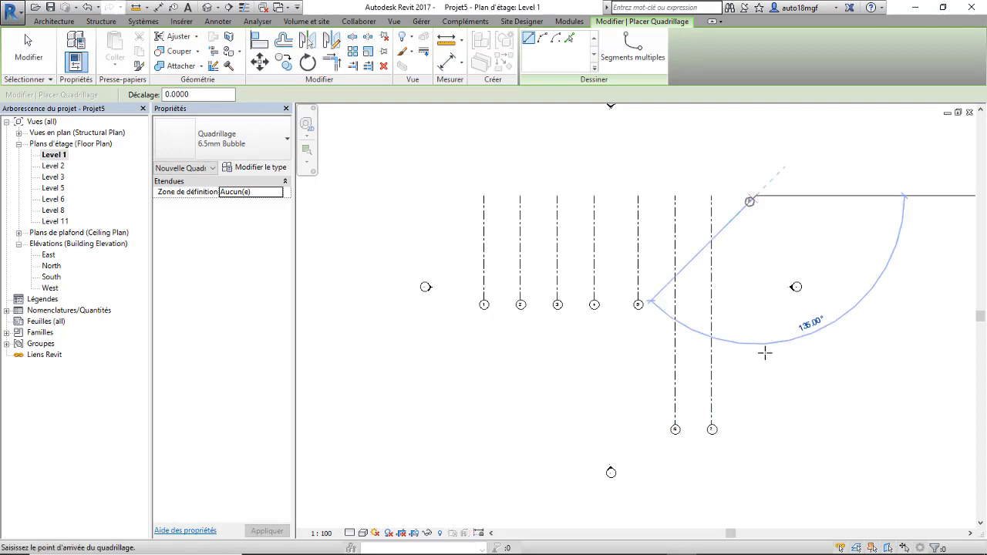
left_click(756, 429)
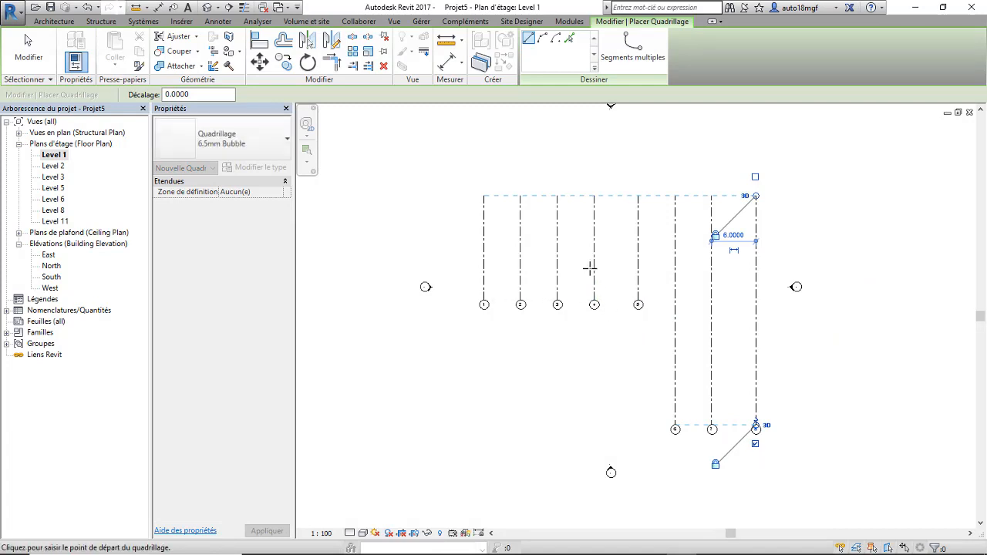
Draw a horizontal grid line from west of grid 1 to east of grid 8, just below their upper ends.
left_click(459, 216)
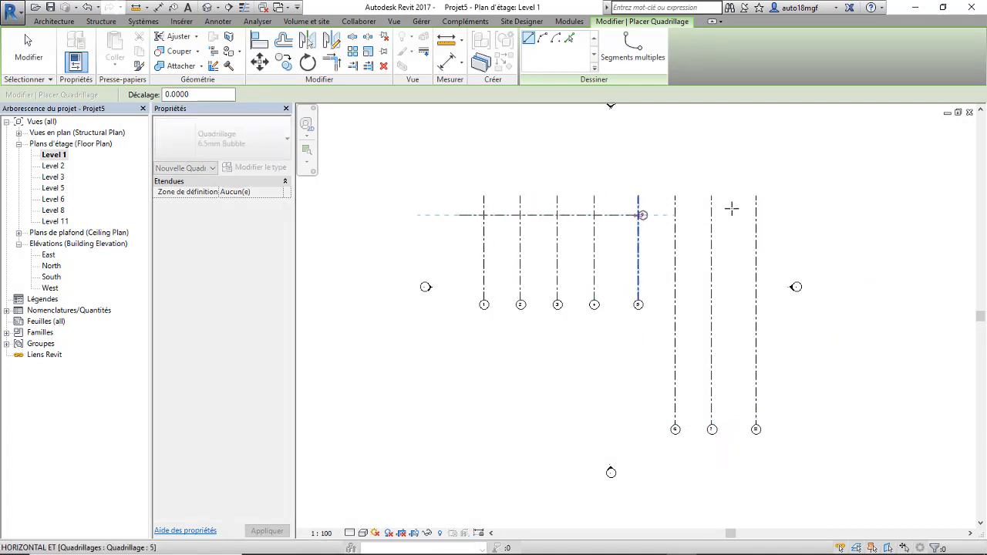
scroll(777, 215, "up", 2)
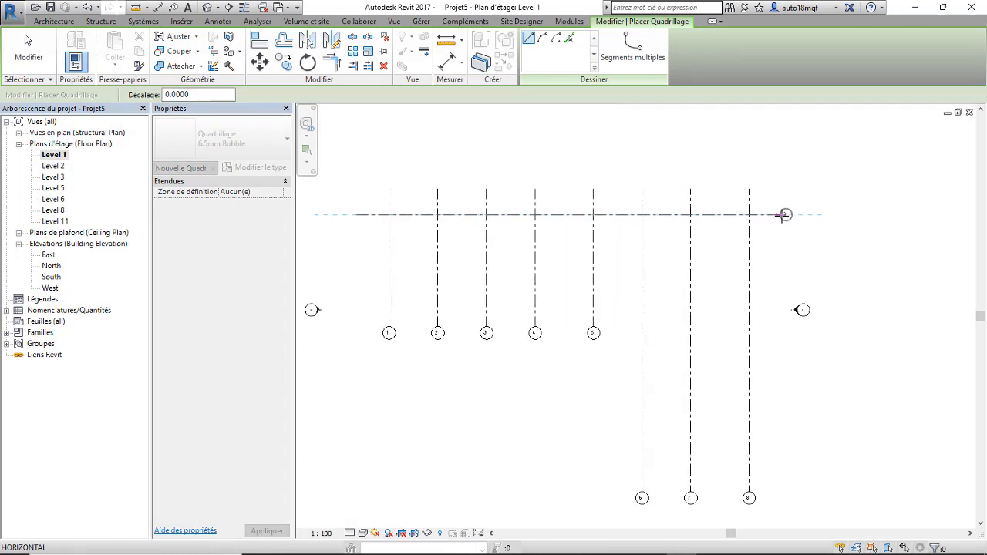
left_click(787, 214)
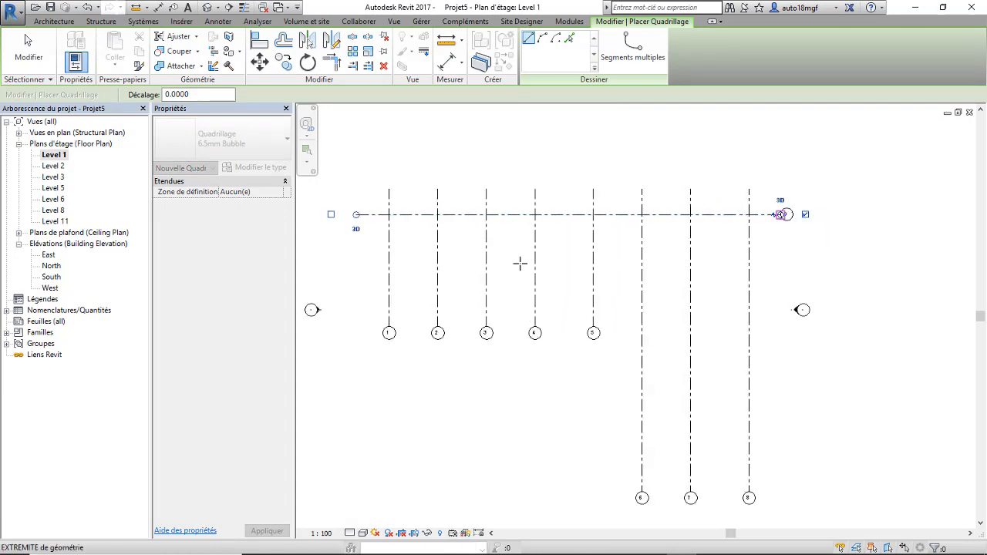
Add two horizontal grid lines below grid 9, spaced about 5 m and 4 m apart, with their ends aligned to it.
left_click(354, 260)
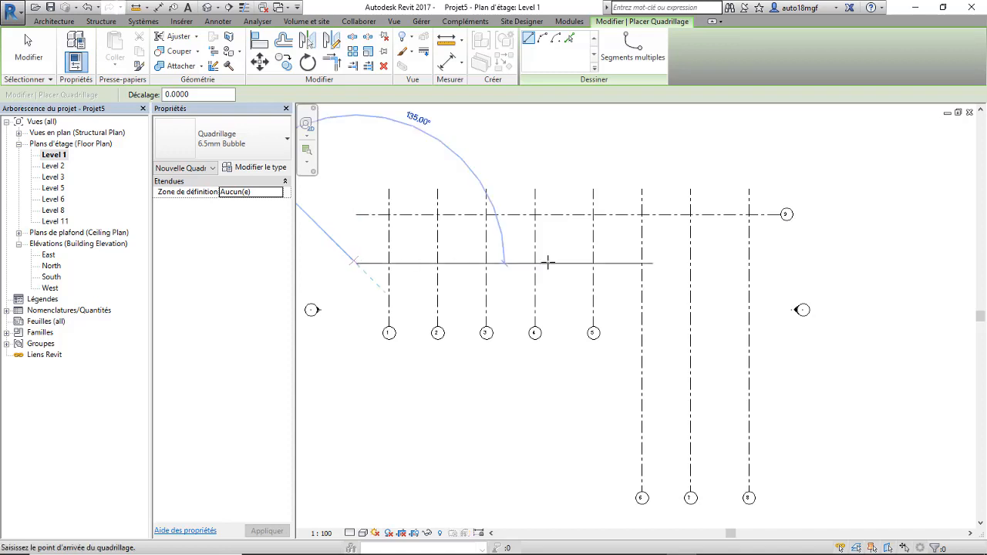
left_click(786, 263)
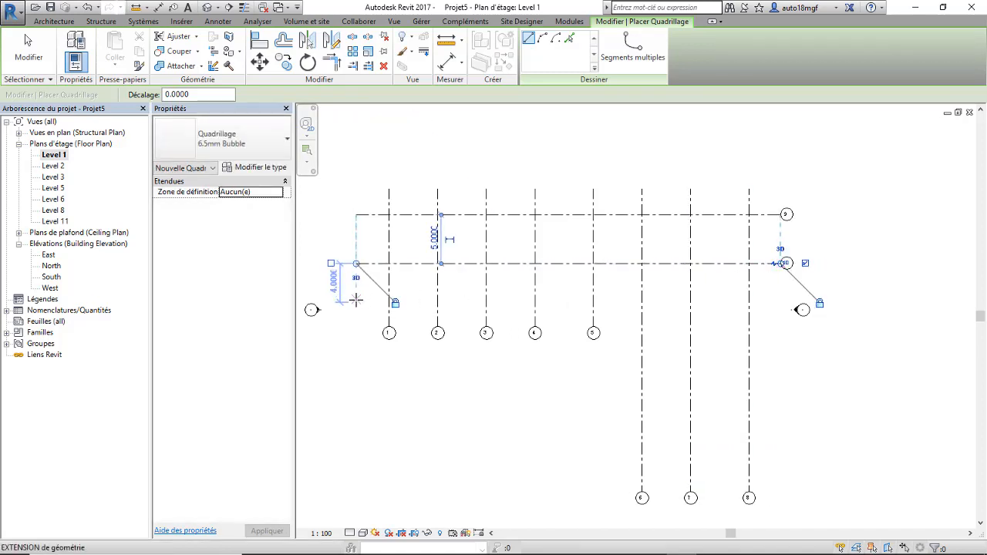
left_click(355, 301)
left_click(785, 302)
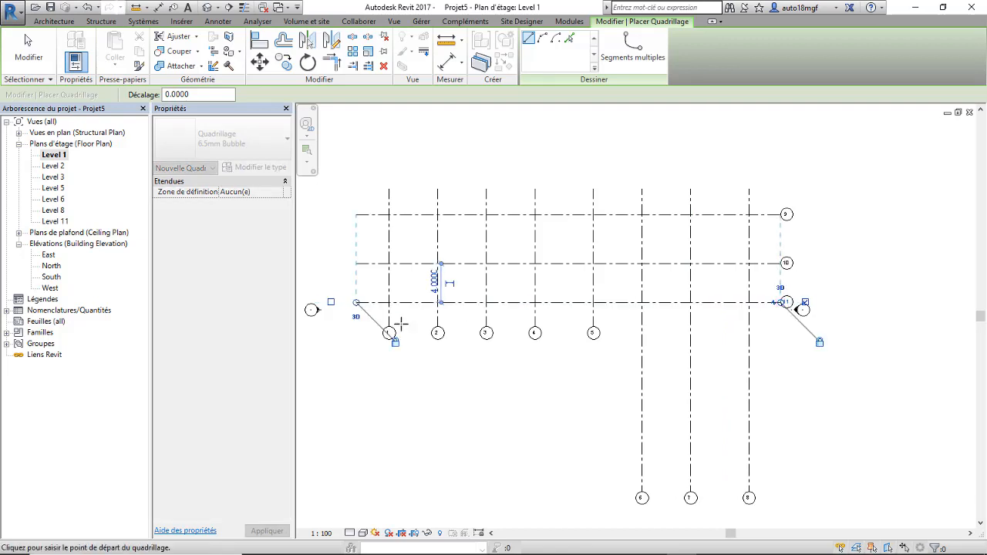
Draw a fourth horizontal grid line about 3 m below grid 11, reaching the same bubble column, and finish placing grids.
scroll(369, 333, "up", 3)
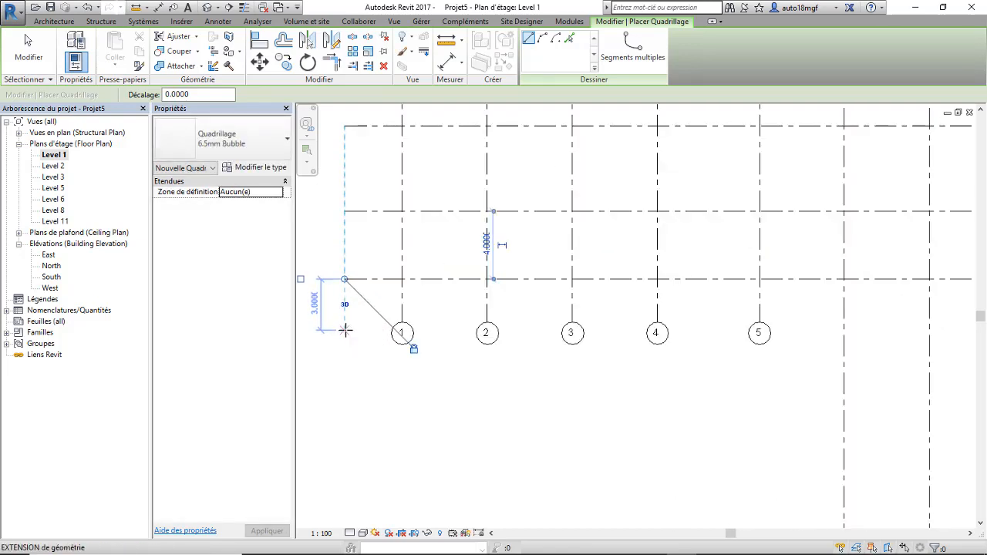
left_click(345, 330)
scroll(417, 325, "down", 2)
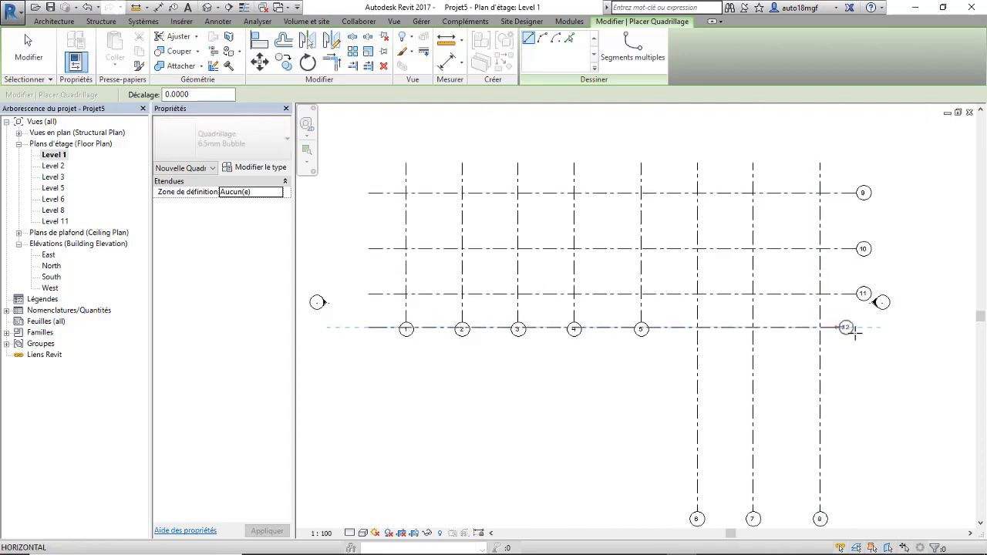
left_click(854, 327)
key("Escape")
key("Escape")
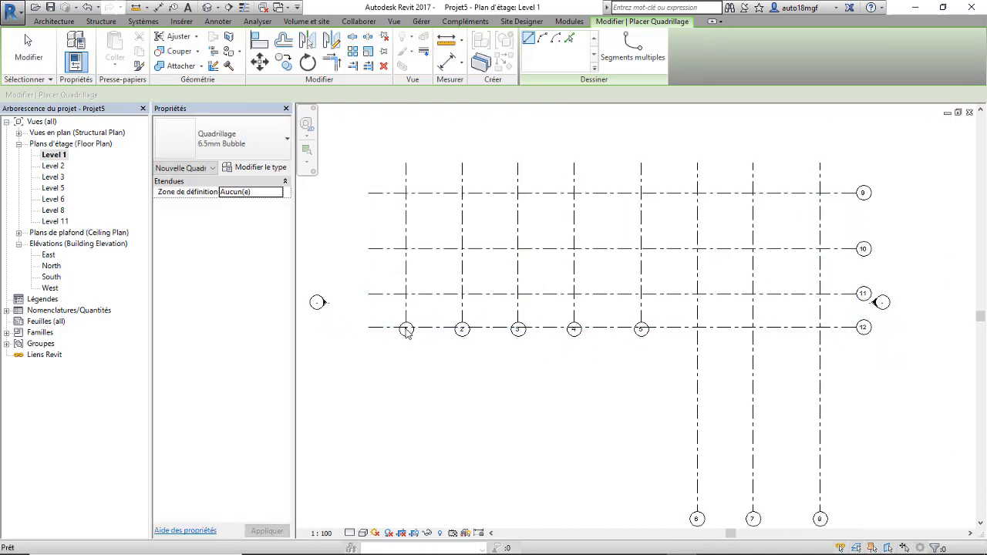
left_click(406, 328)
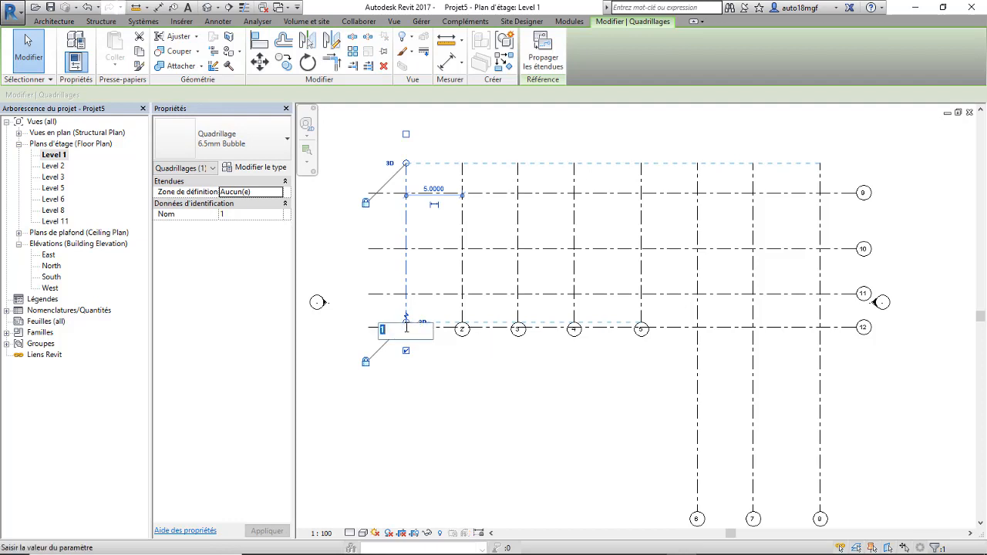
key("Escape")
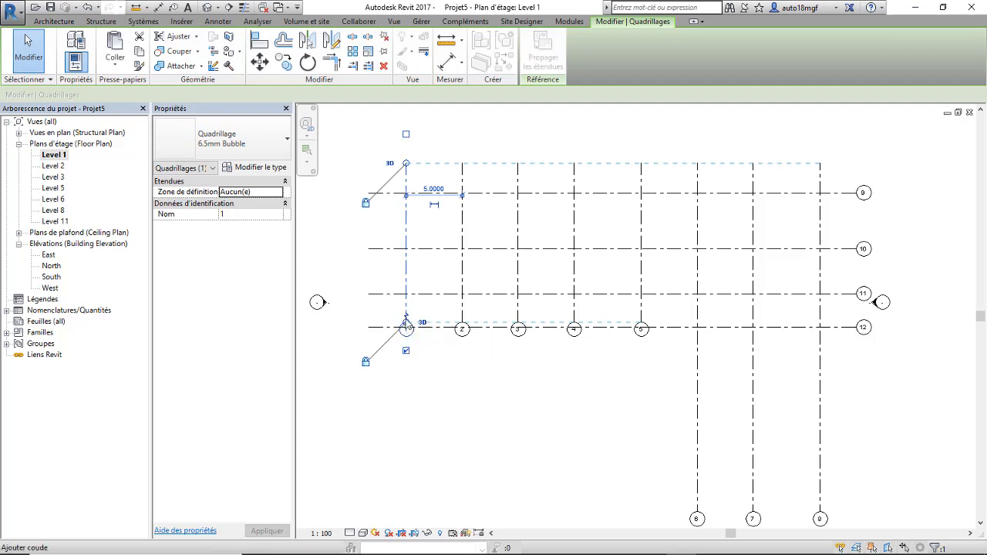
key("Escape")
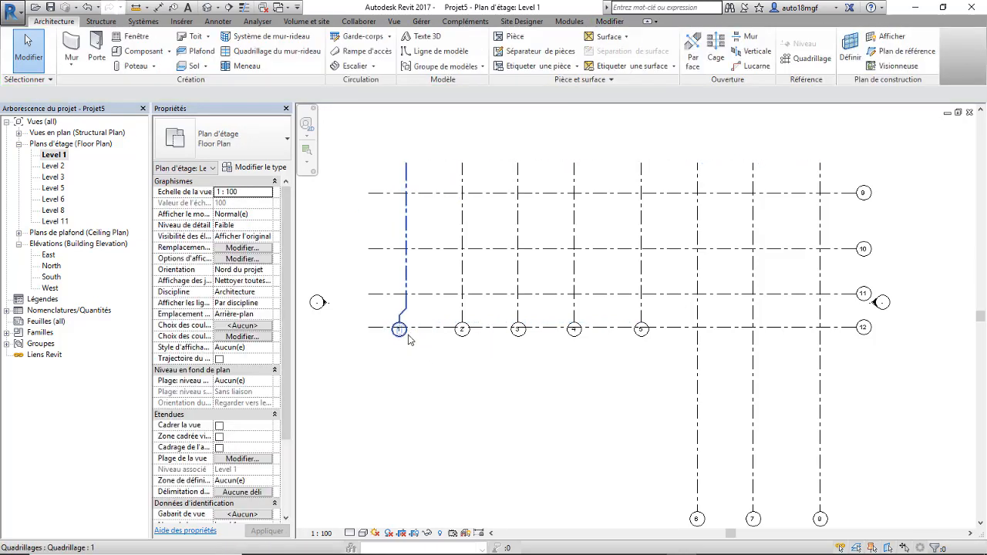
Stretch the aligned lower ends of grids 1 to 5 downward so their bubbles sit clear below grid 12.
scroll(407, 328, "up", 3)
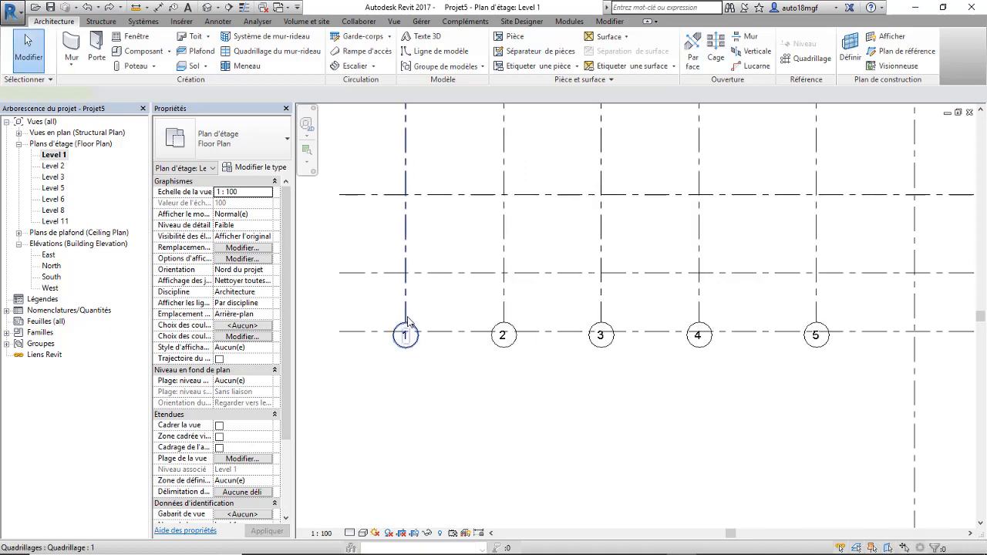
left_click(408, 330)
scroll(406, 328, "up", 2)
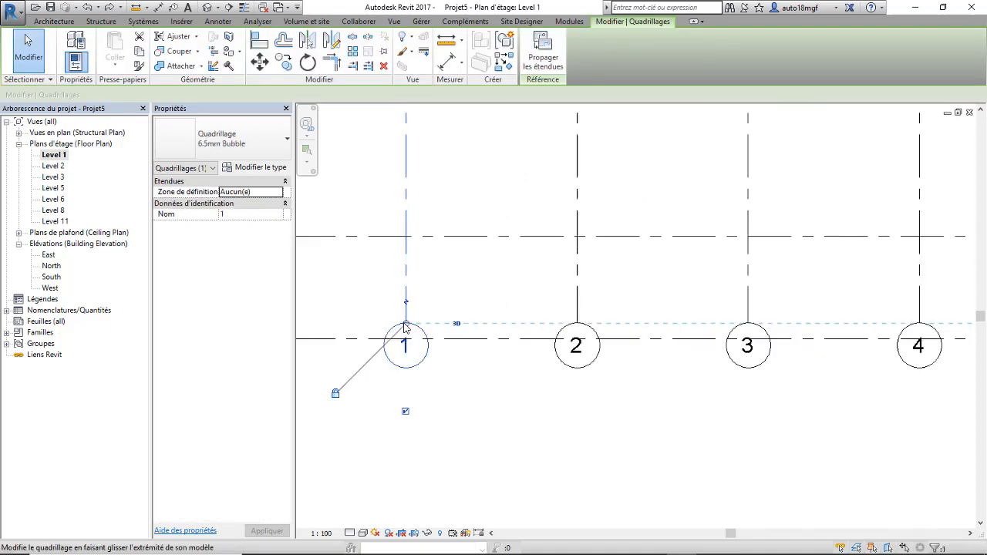
left_click_drag(407, 327, 394, 429)
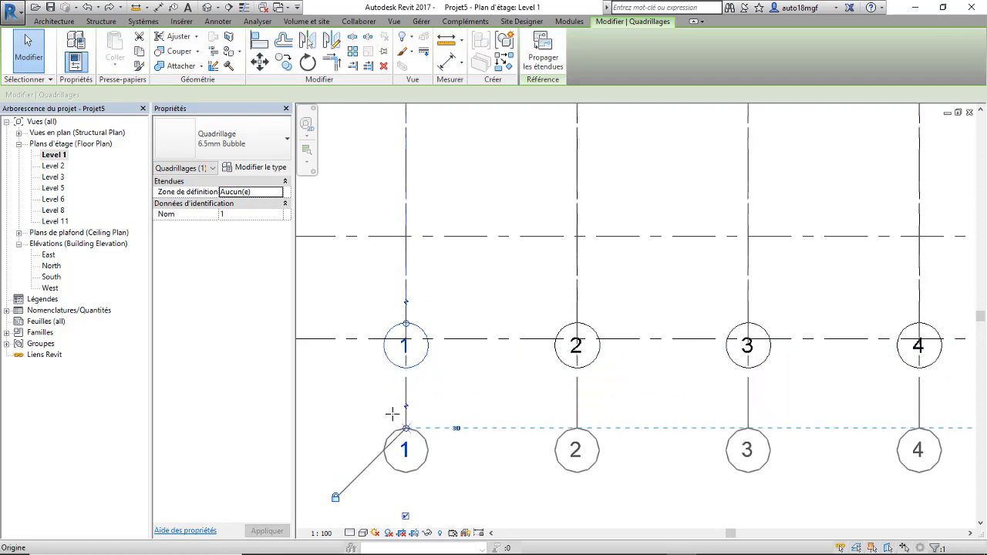
left_click(360, 373)
Extend the aligned lower ends of grids 6, 7 and 8 slightly farther down.
scroll(361, 355, "down", 3)
scroll(444, 301, "down", 2)
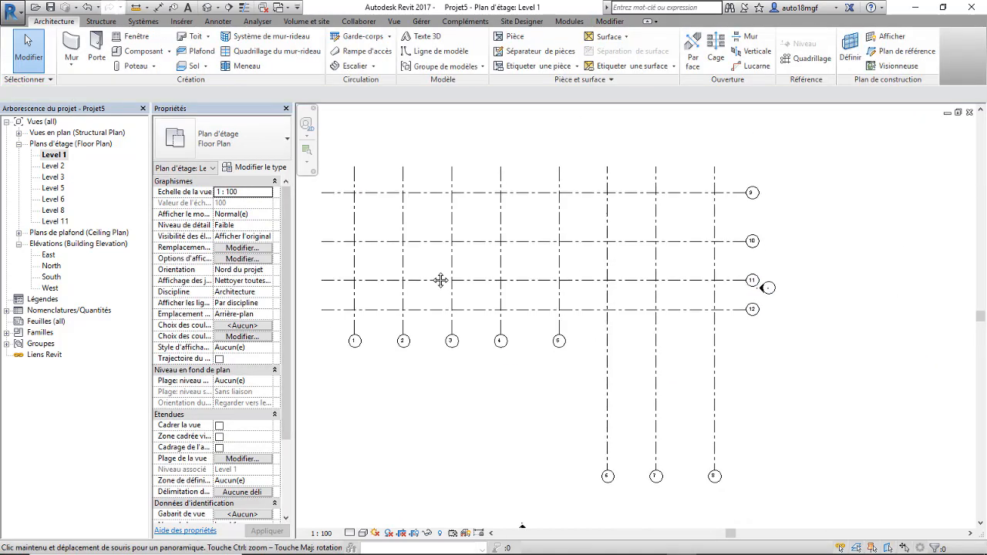
middle_click_drag(587, 410, 581, 314)
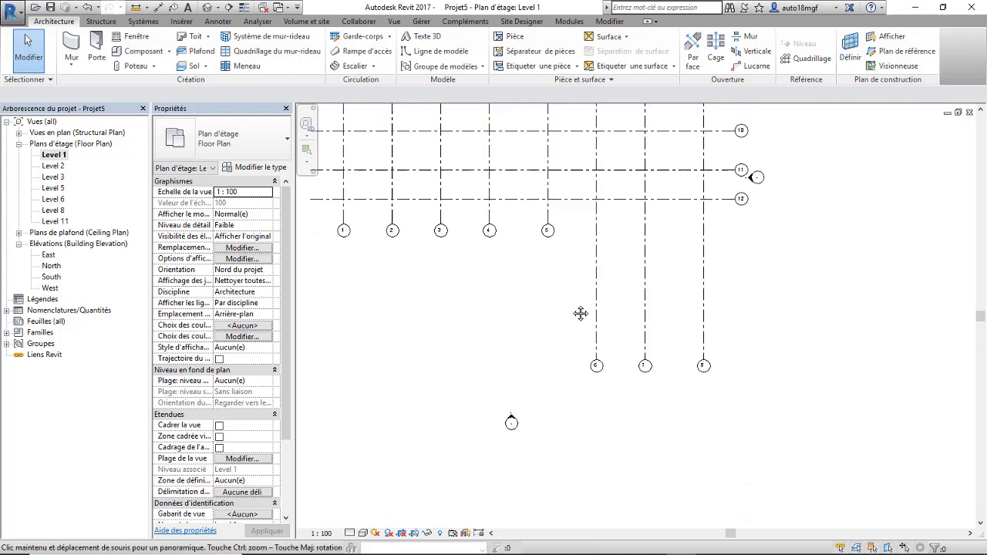
scroll(594, 365, "up", 1)
left_click(598, 371)
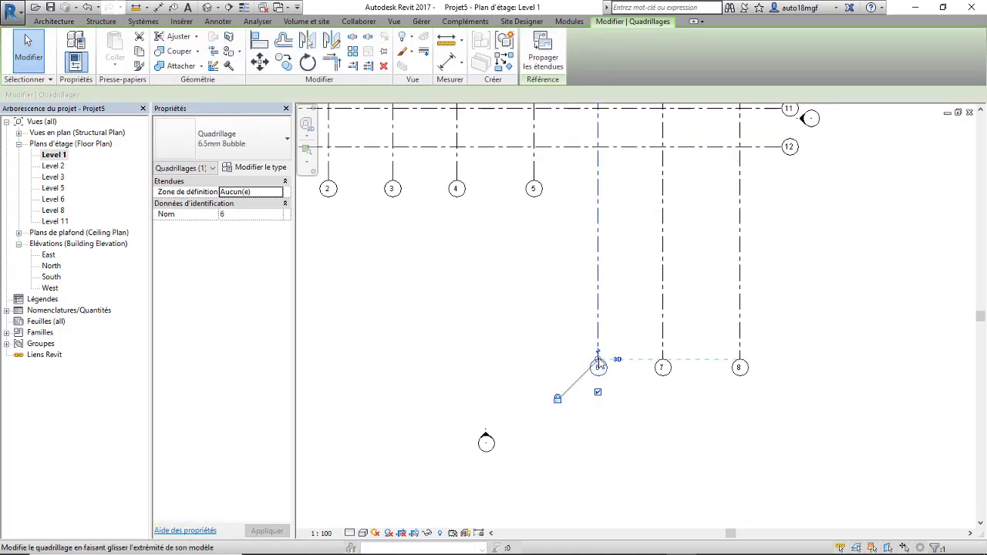
left_click_drag(598, 369, 598, 389)
left_click(505, 320)
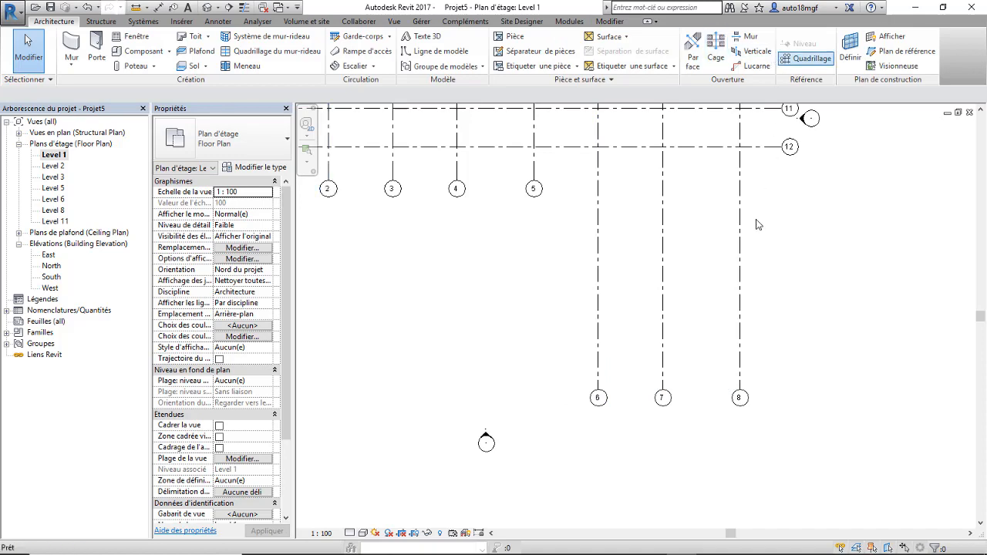
Draw three shorter horizontal grid lines across grids 6 to 8, stepping about 7 m, 4 m and 5 m downward from grid 12.
scroll(756, 224, "down", 1)
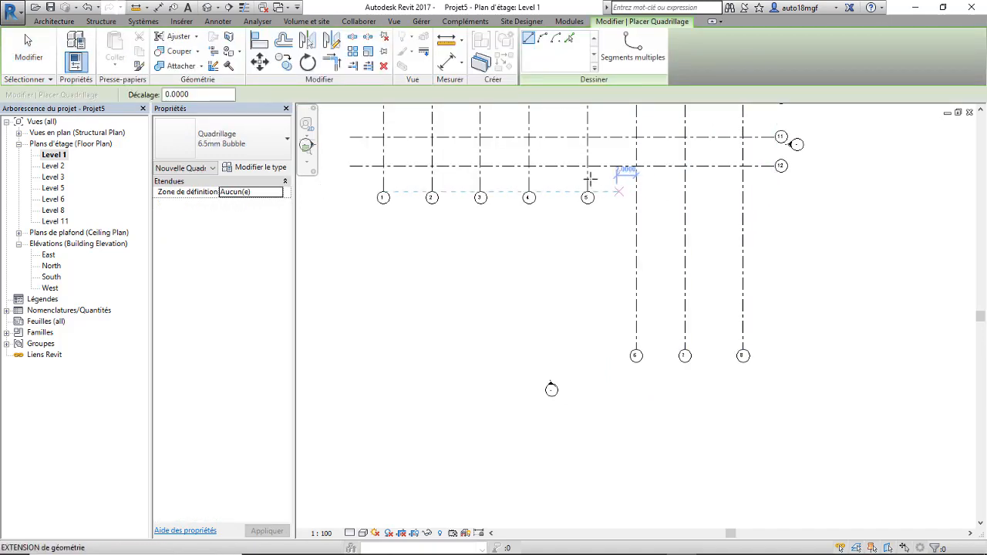
left_click(587, 234)
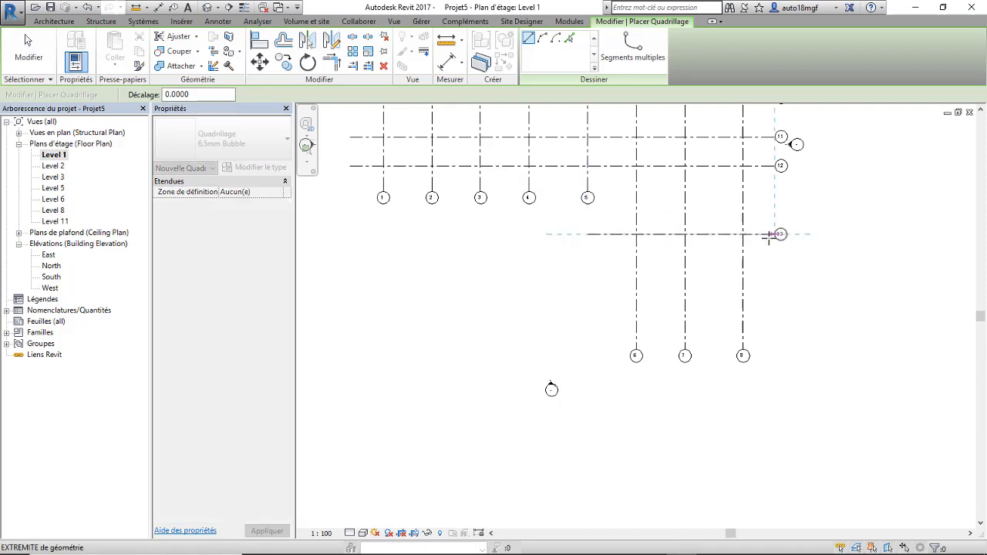
left_click(770, 236)
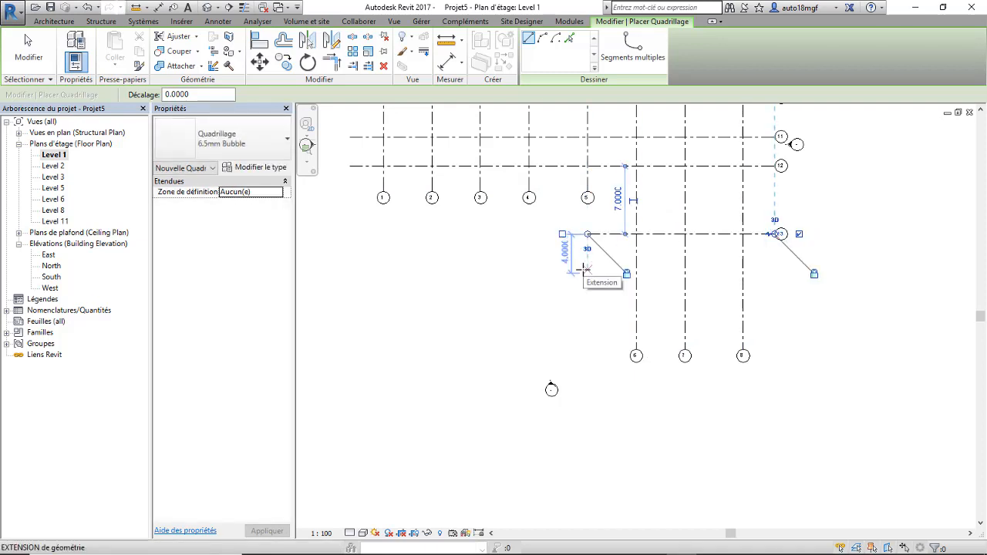
left_click(586, 270)
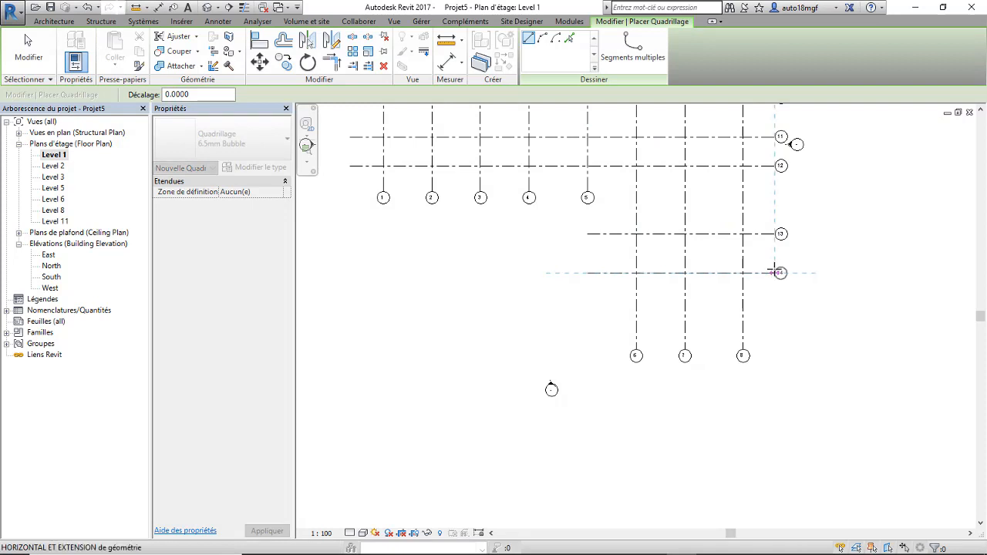
left_click(773, 271)
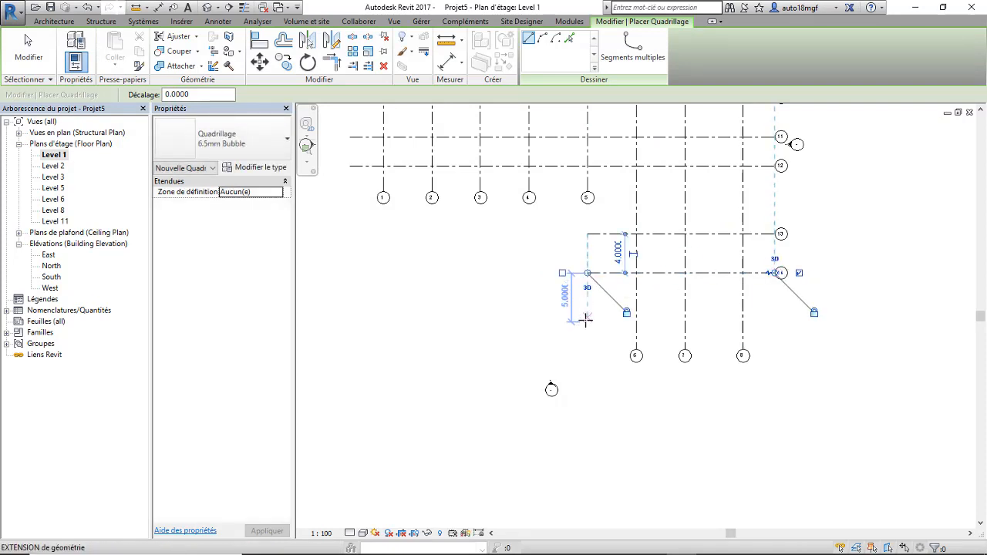
left_click(587, 321)
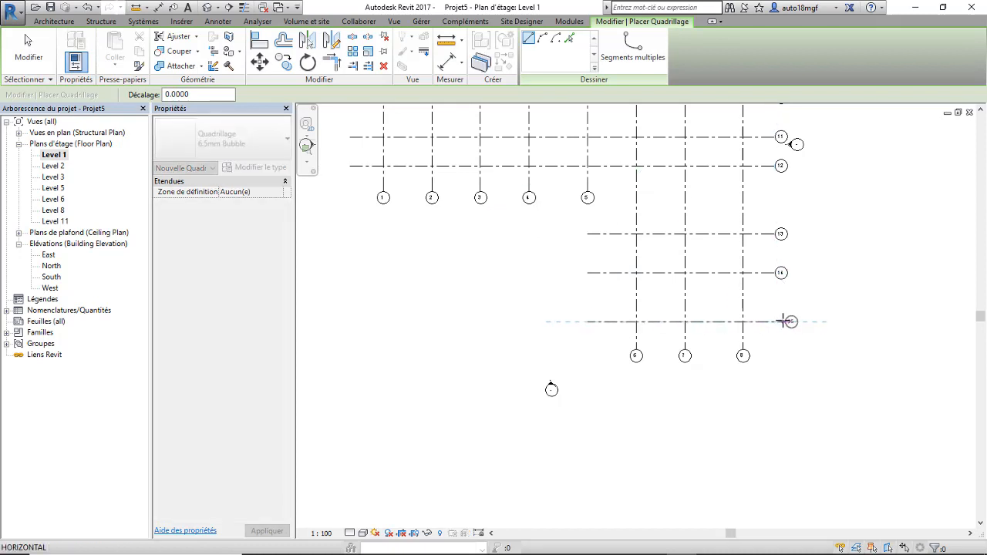
left_click(774, 321)
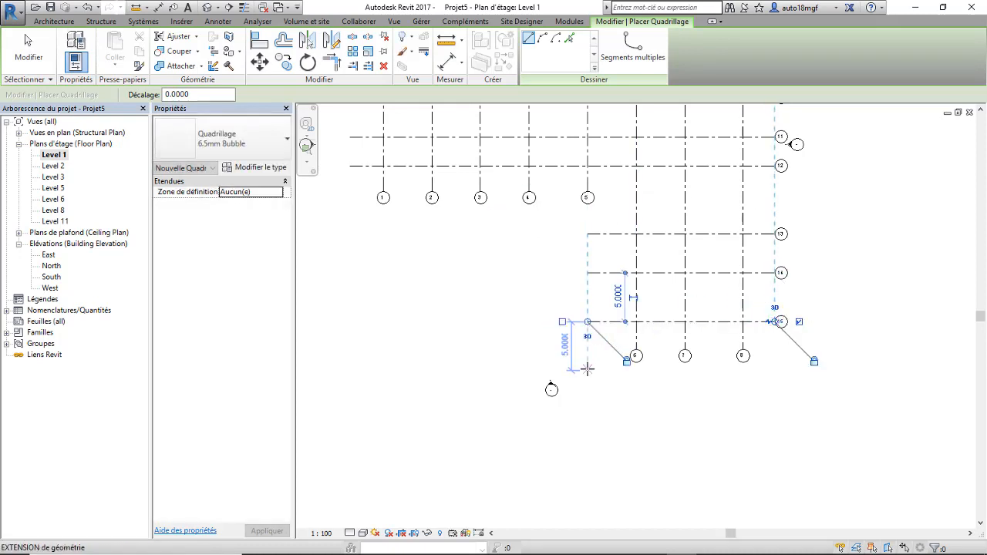
Draw another short horizontal grid line across grids 6 to 8, 5 m below grid 15, and finish placing grids.
left_click(588, 370)
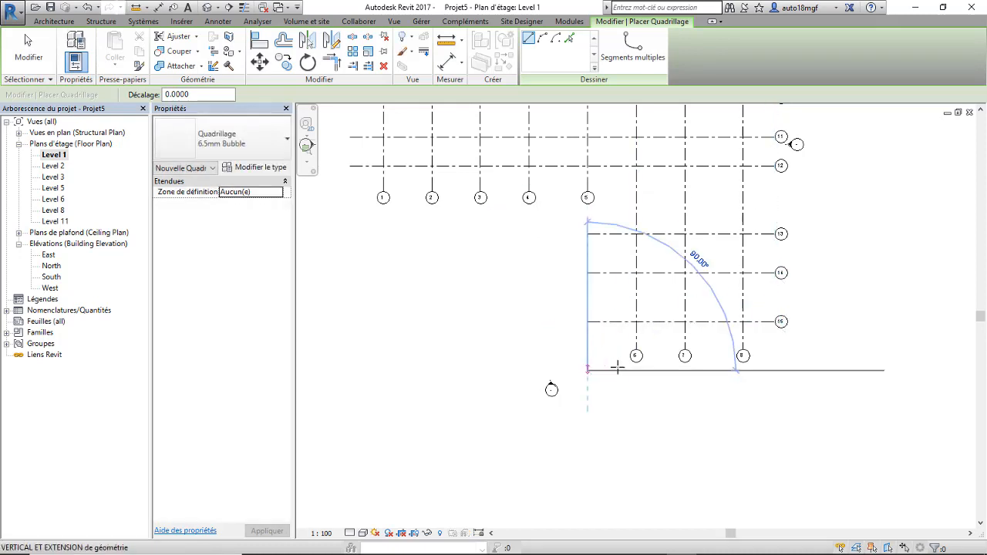
left_click(773, 372)
scroll(655, 363, "up", 1)
key("Escape")
key("Escape")
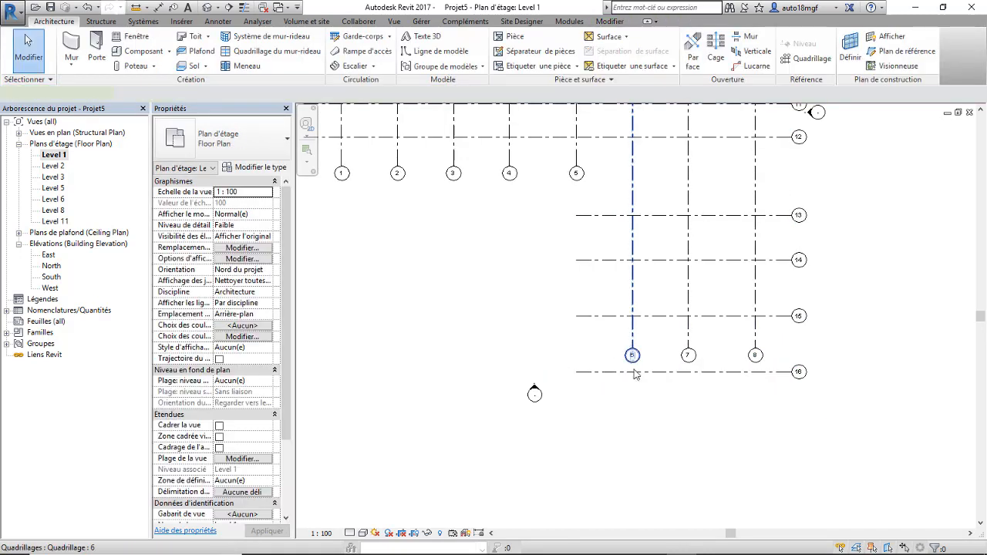
Stretch the aligned lower ends of grids 6, 7 and 8 downward so their bubbles sit clear below grid 16.
left_click(633, 371)
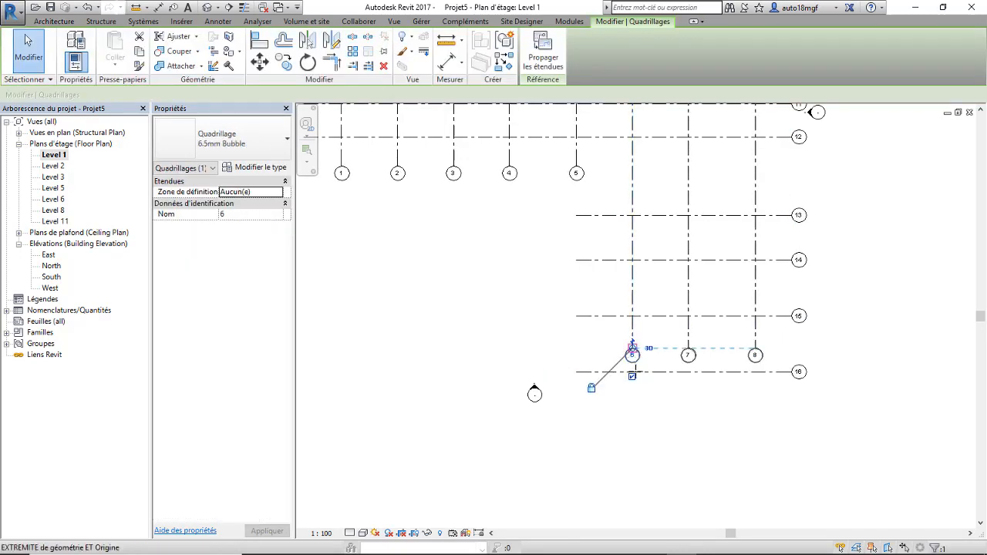
left_click_drag(635, 371, 635, 398)
left_click(499, 300)
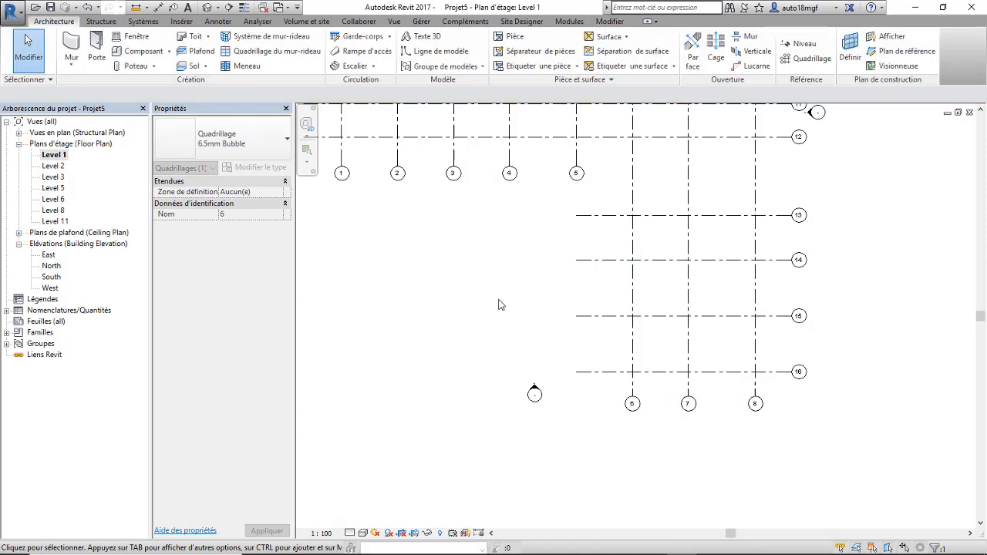
Draw a start-end-radius arc grid between the intersection of grids 7 and 13 and that of grids 5 and 12, radius about 8.56 m.
scroll(499, 305, "down", 3)
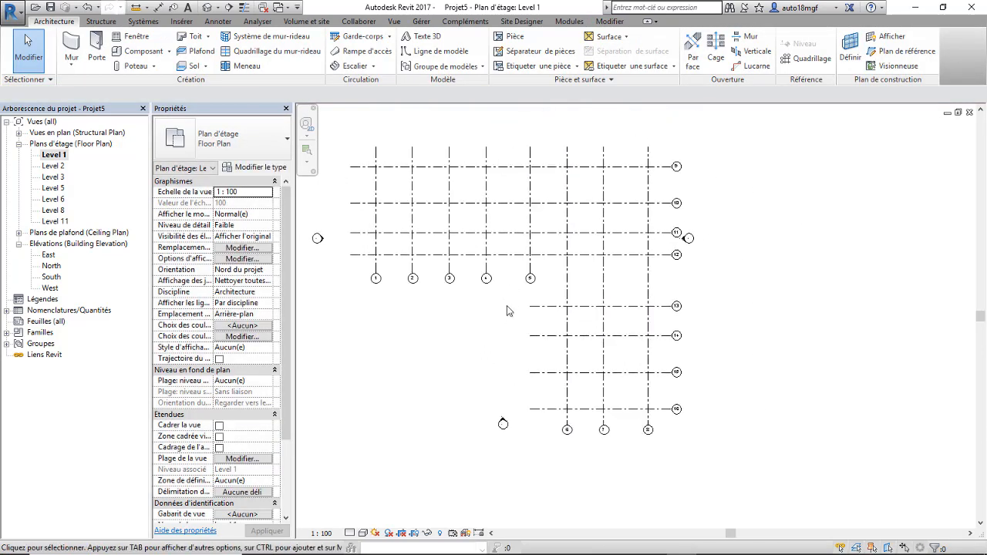
left_click(796, 61)
scroll(463, 270, "up", 3)
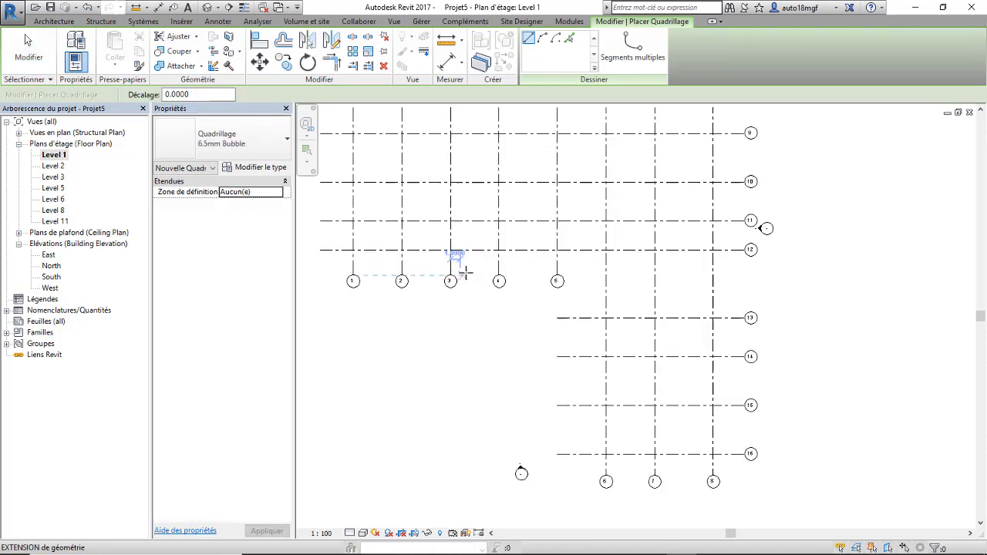
scroll(503, 280, "down", 1)
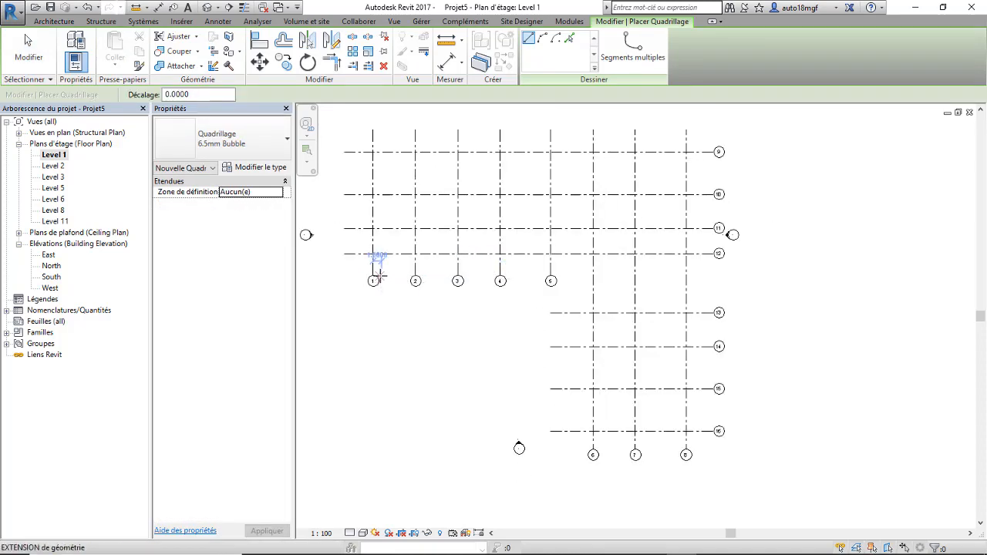
scroll(380, 274, "up", 1)
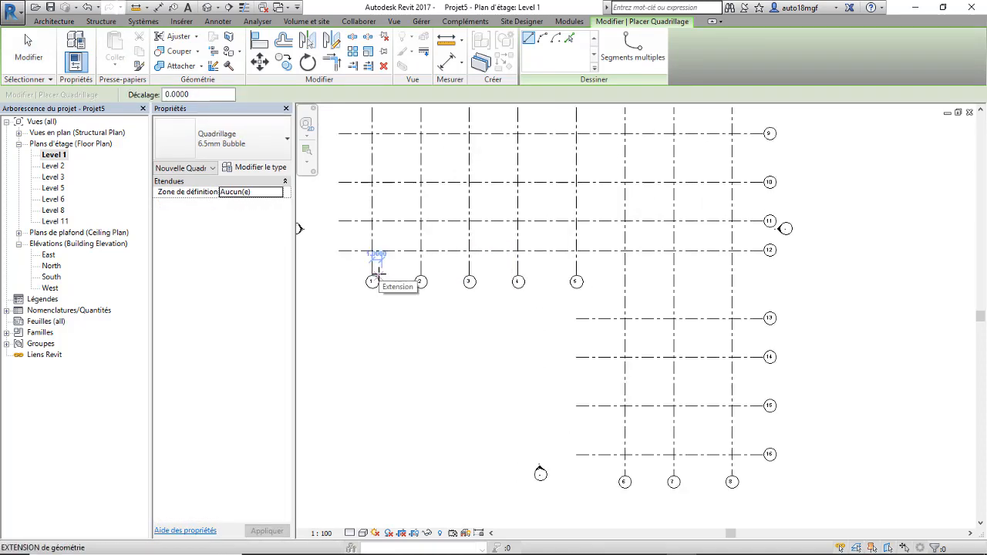
scroll(372, 235, "up", 1)
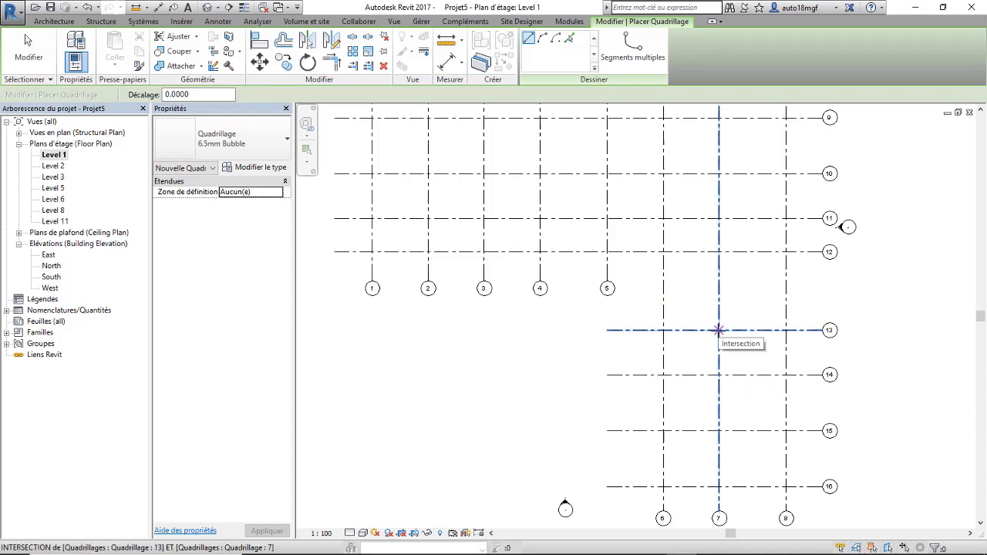
left_click(542, 39)
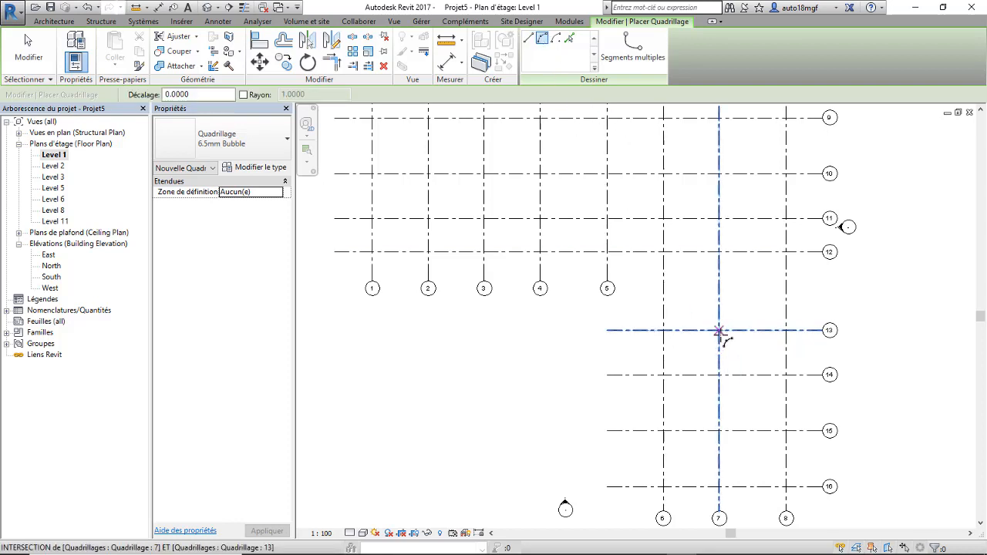
left_click(600, 251)
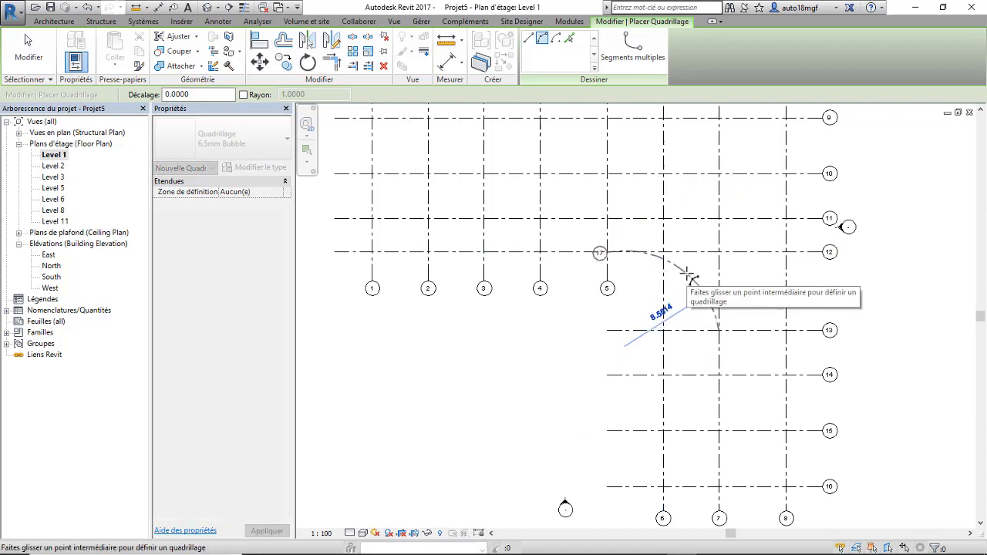
left_click(689, 276)
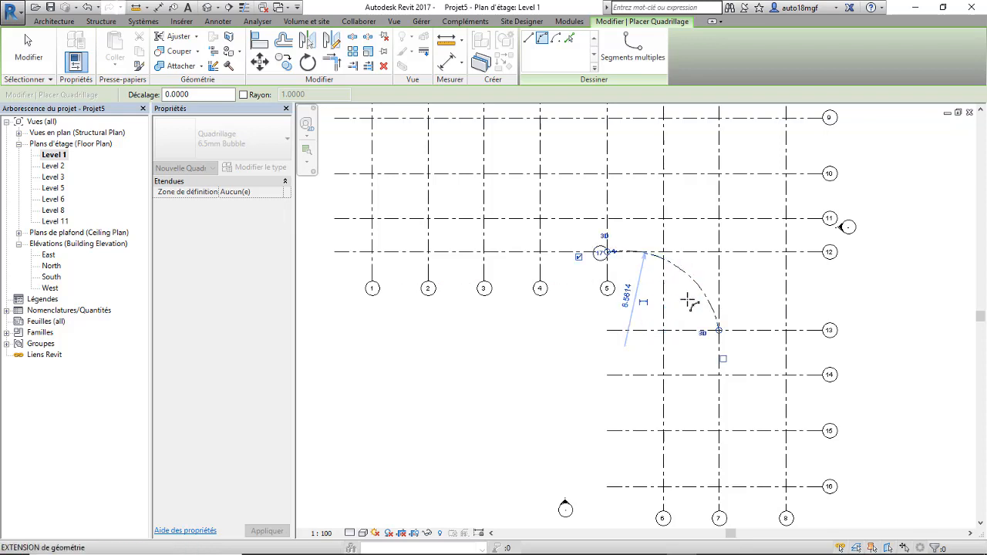
key("Escape")
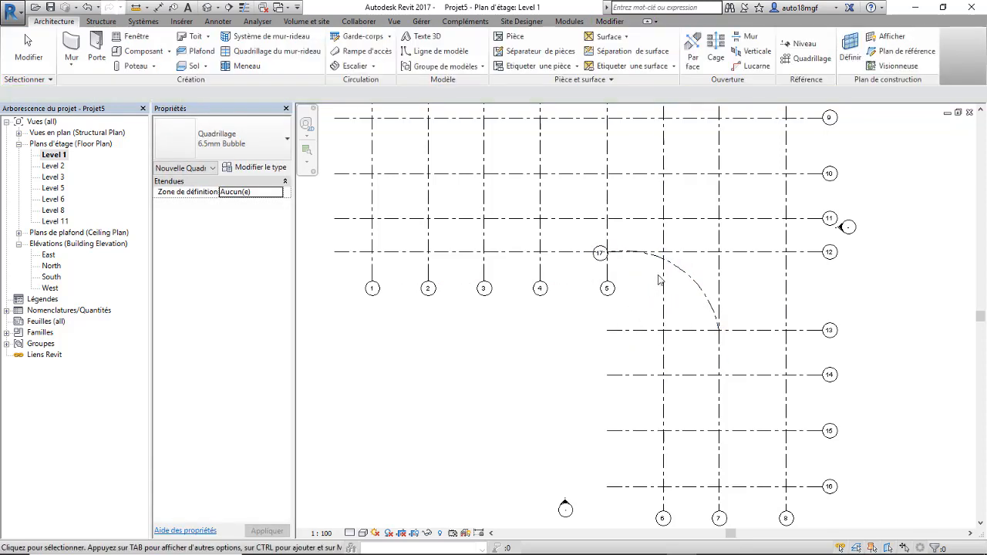
Set the radius of the arc grid between grids 5 and 7 to 8.5 m.
left_click(679, 268)
left_click(629, 299)
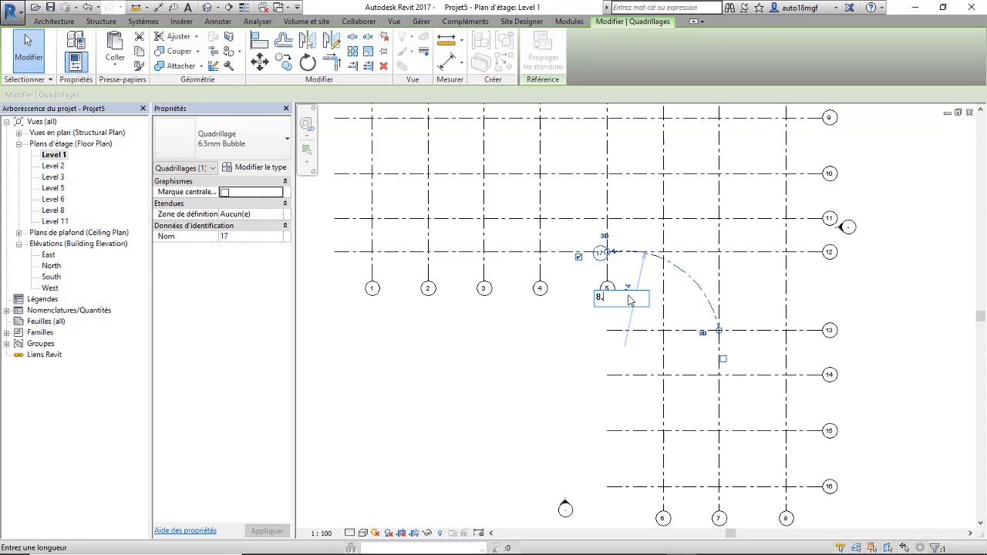
type("8.5")
key("Return")
left_click(544, 350)
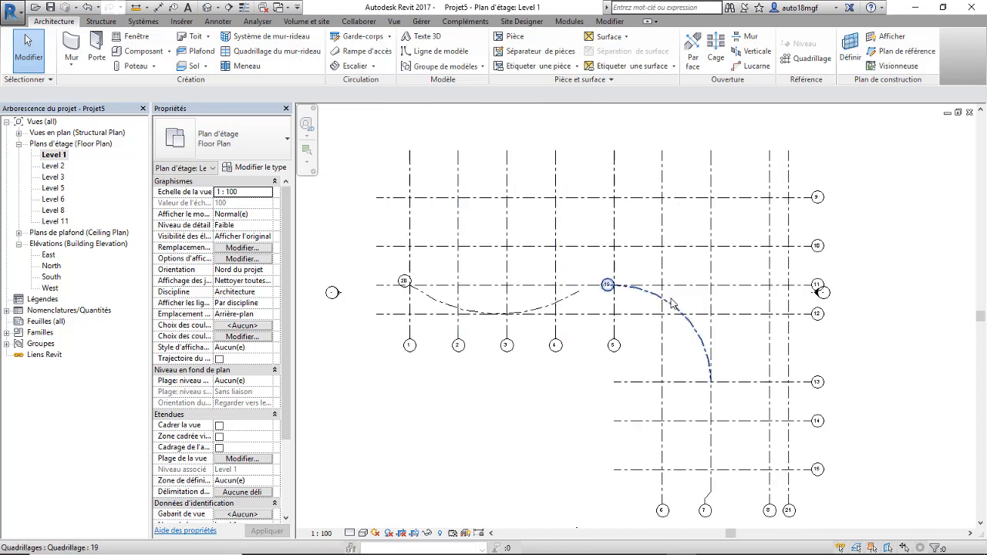
Examine the overall grid layout, especially the two arc grids and how they meet the straight grids.
scroll(668, 285, "up", 5)
middle_click_drag(669, 283, 641, 291)
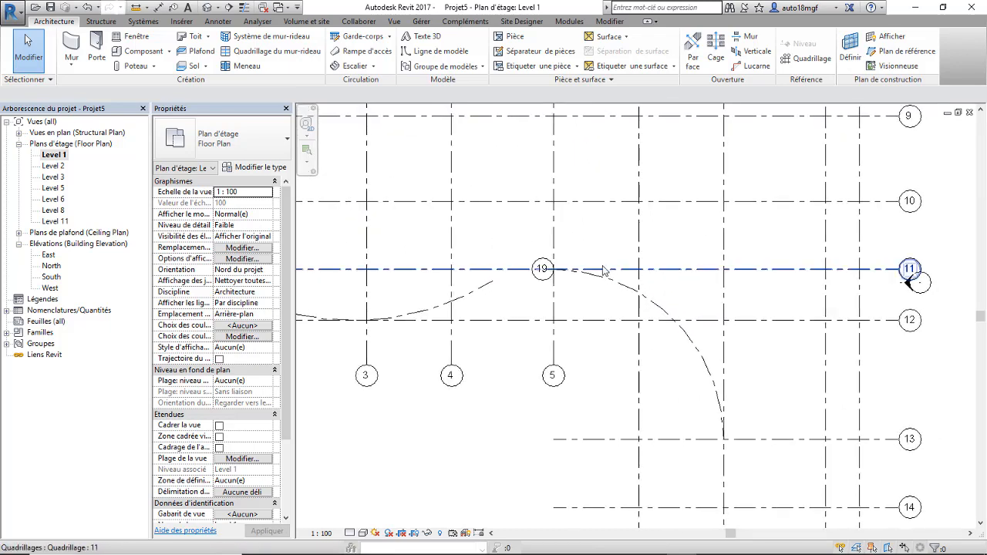
scroll(616, 257, "down", 5)
scroll(616, 257, "up", 3)
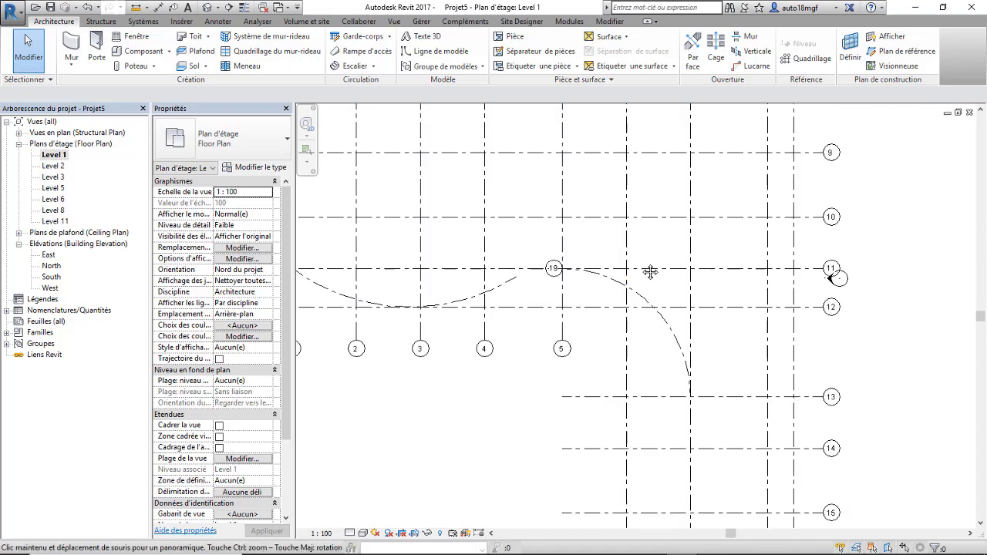
scroll(650, 269, "down", 4)
scroll(462, 383, "up", 3)
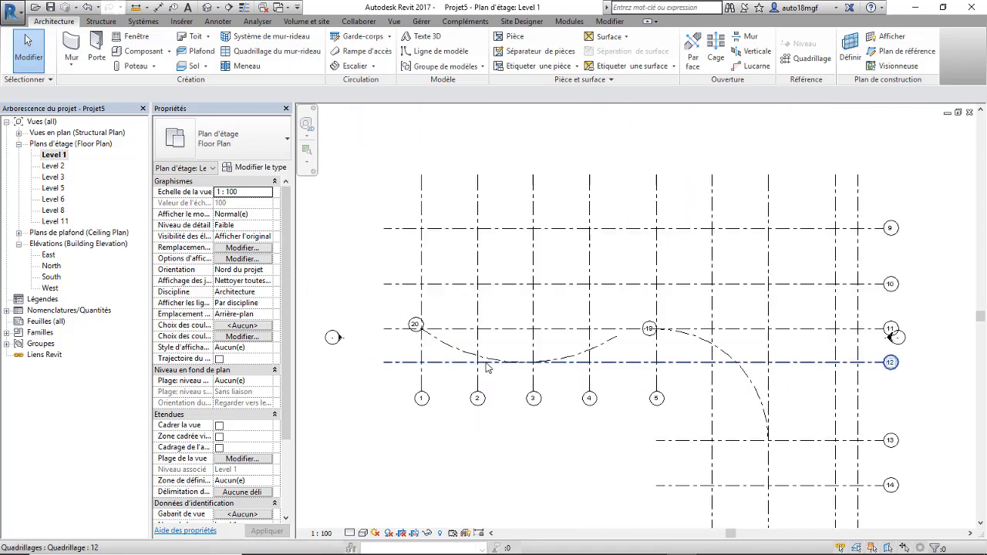
scroll(502, 311, "down", 3)
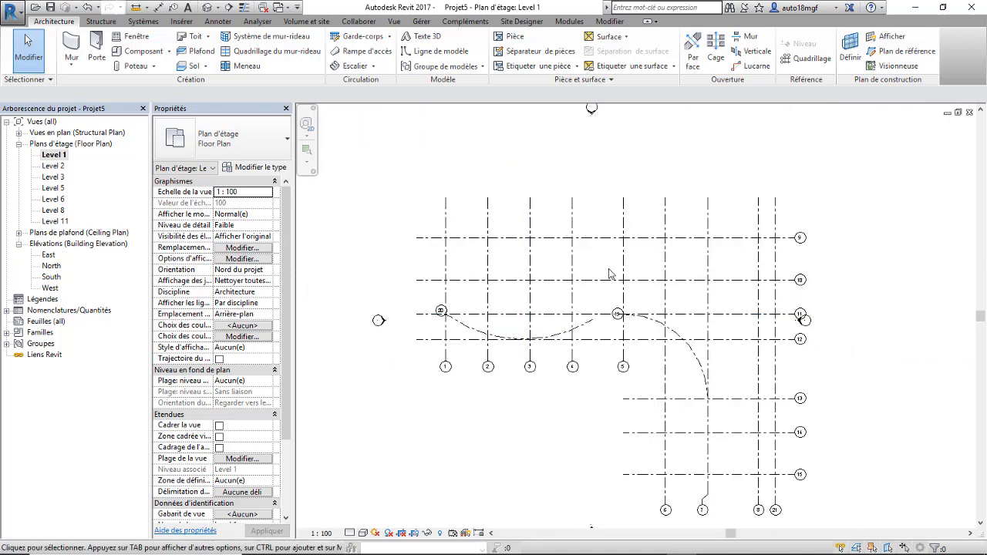
scroll(610, 270, "down", 2)
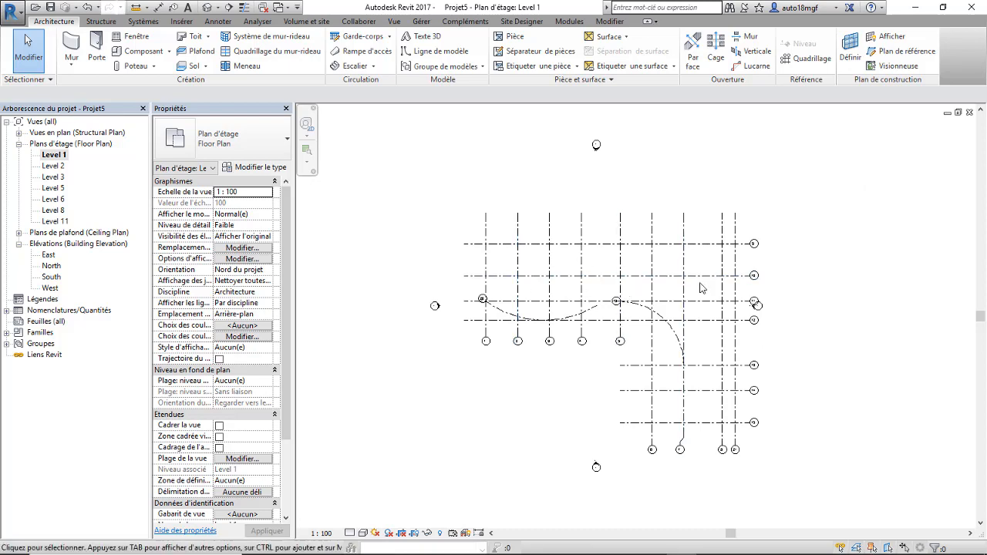
scroll(644, 187, "up", 2)
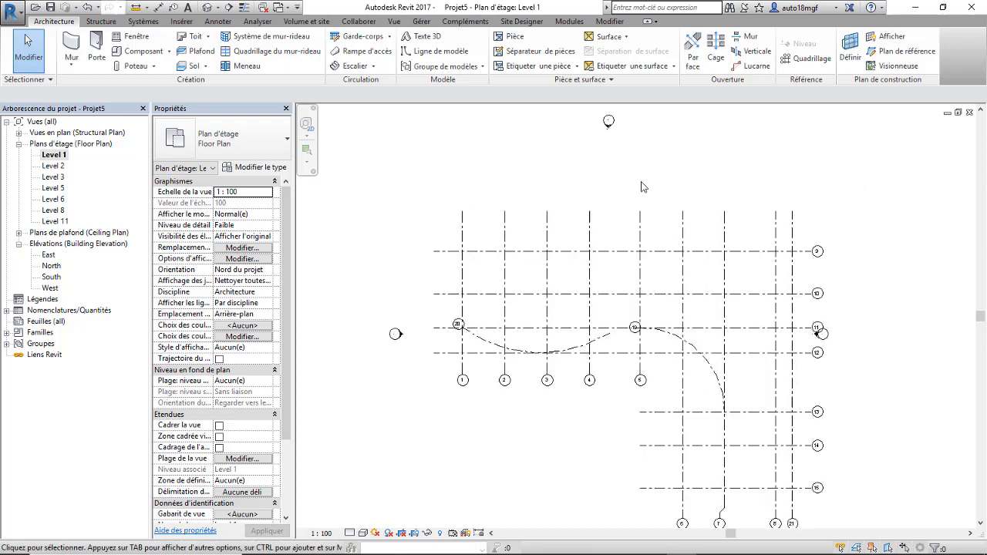
left_click(799, 60)
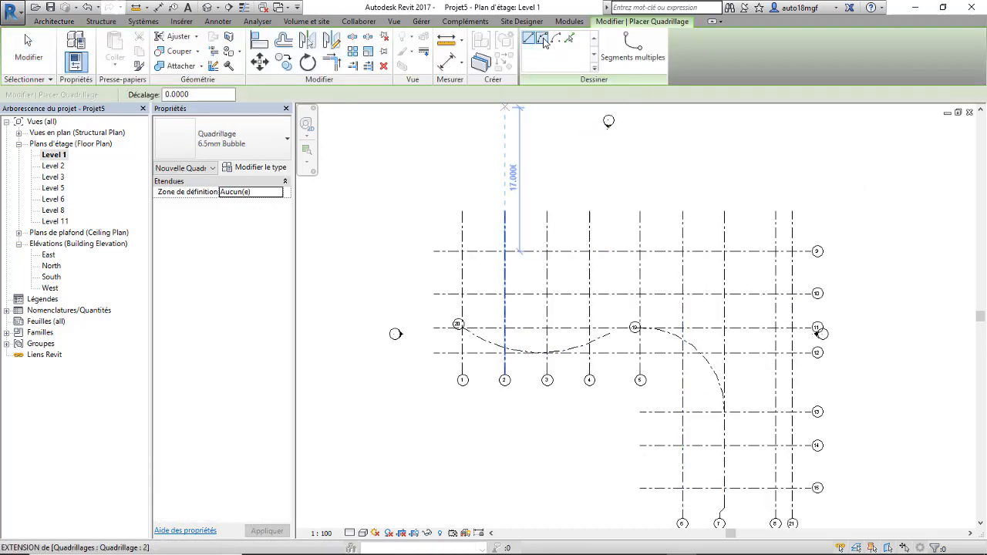
left_click(544, 42)
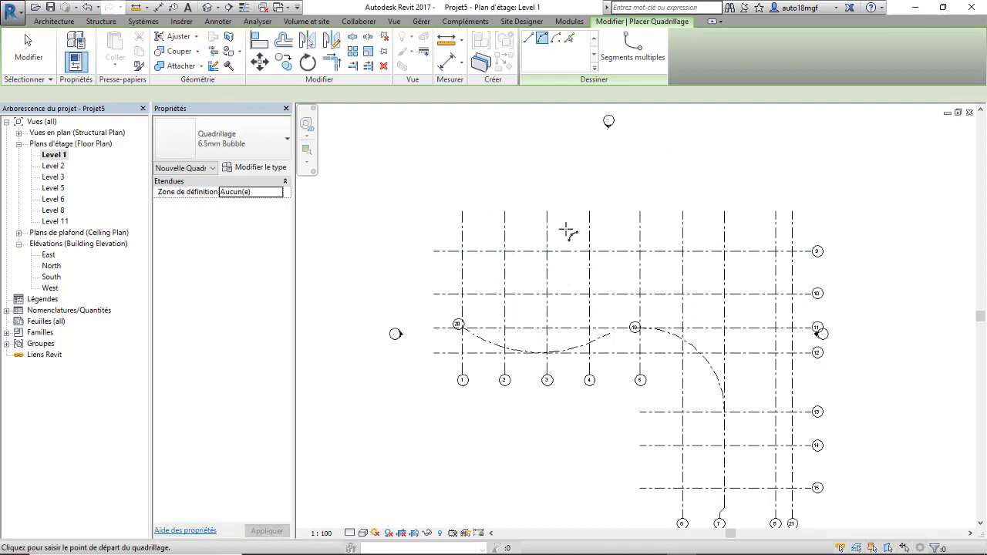
key("Escape")
key("Escape")
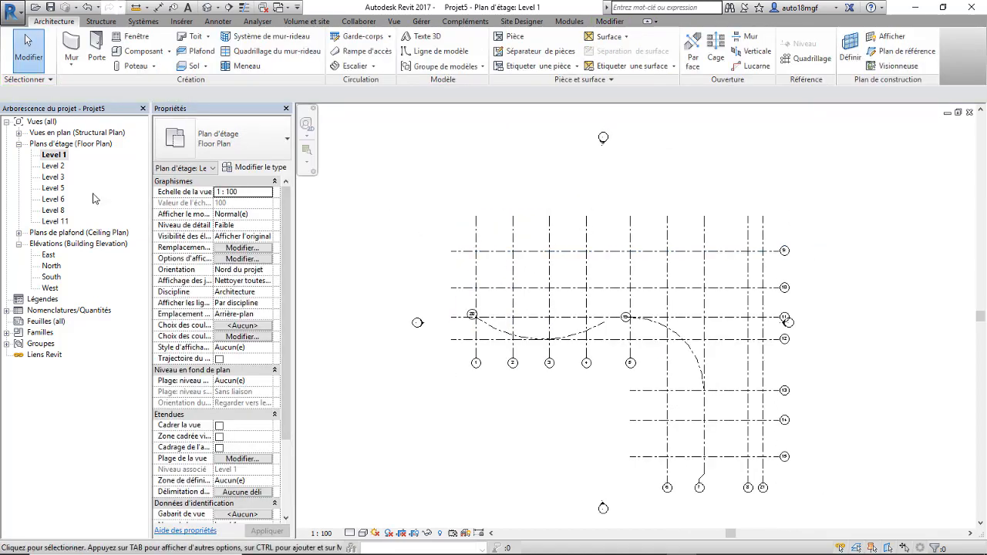
Draw a Generic - 200mm wall with an unconnected height of 4 m along grid 9, 39 m long from grid 1 to grid 21.
middle_click_drag(556, 251, 523, 227)
scroll(531, 256, "up", 1)
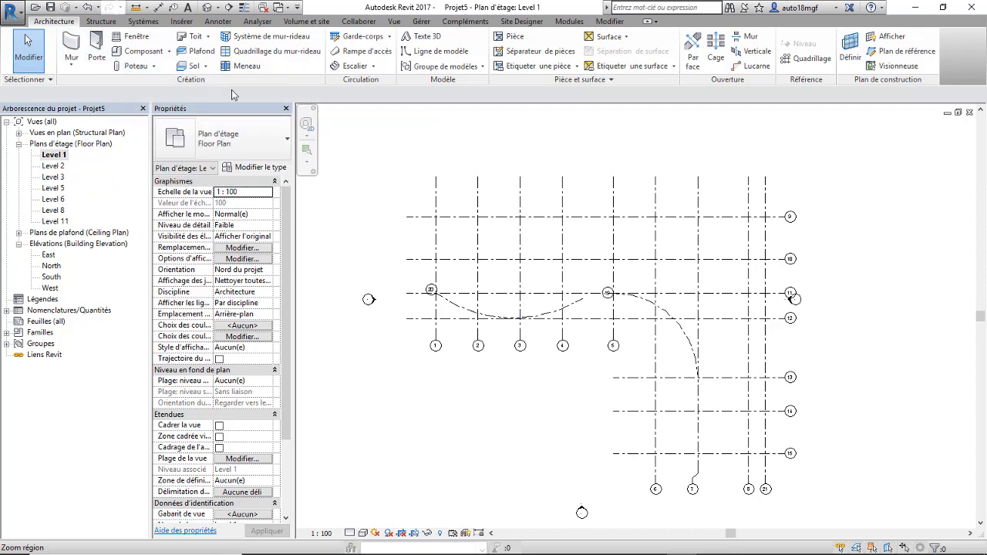
left_click(72, 45)
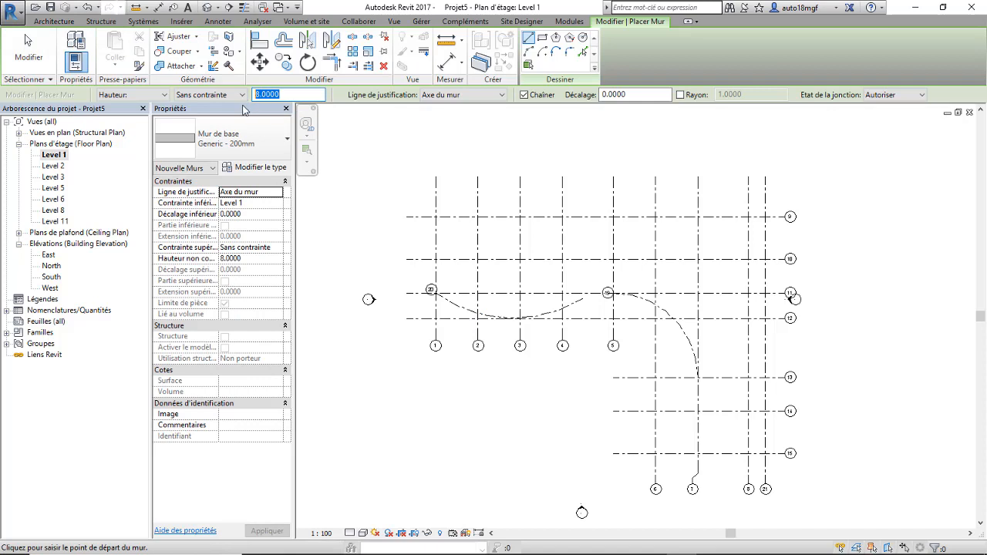
type("4")
key("Return")
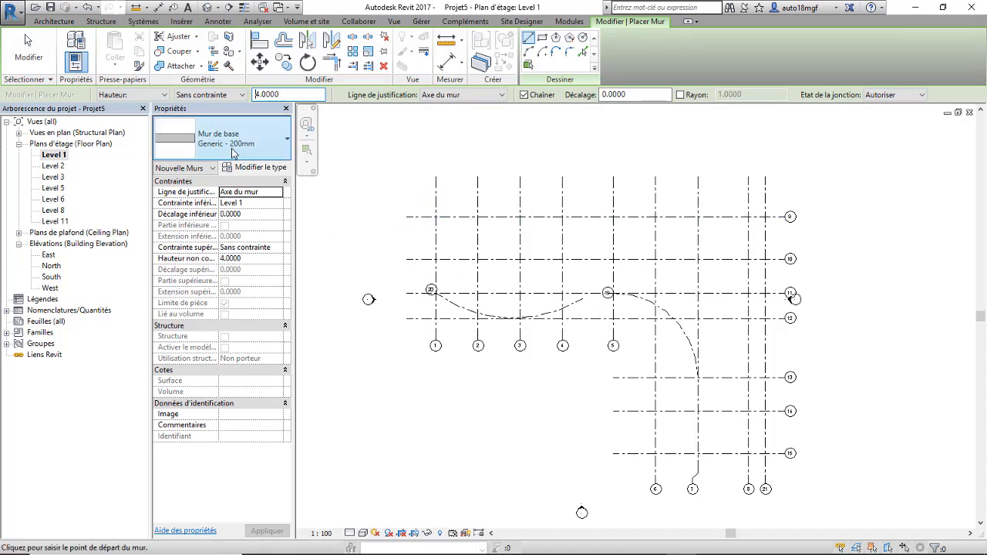
left_click(436, 216)
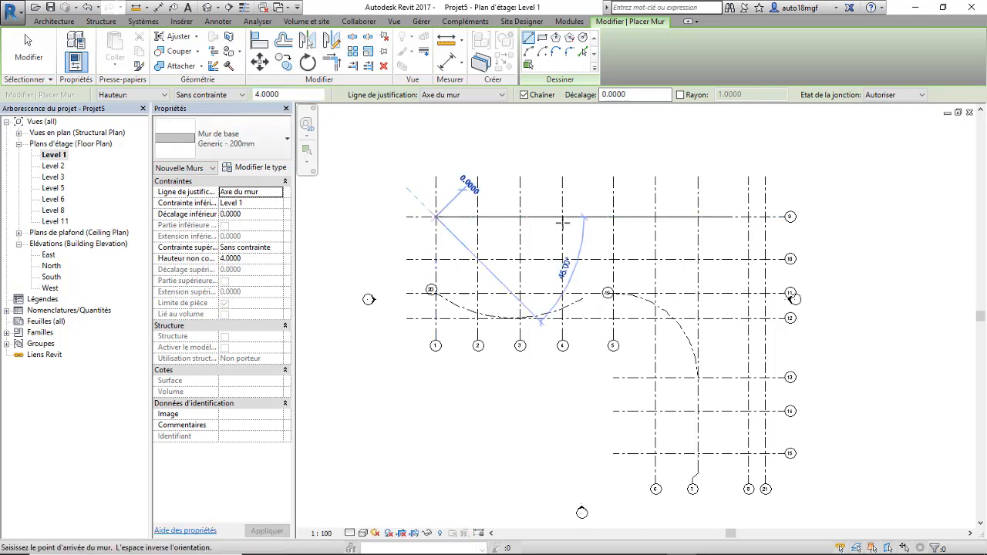
scroll(652, 217, "up", 2)
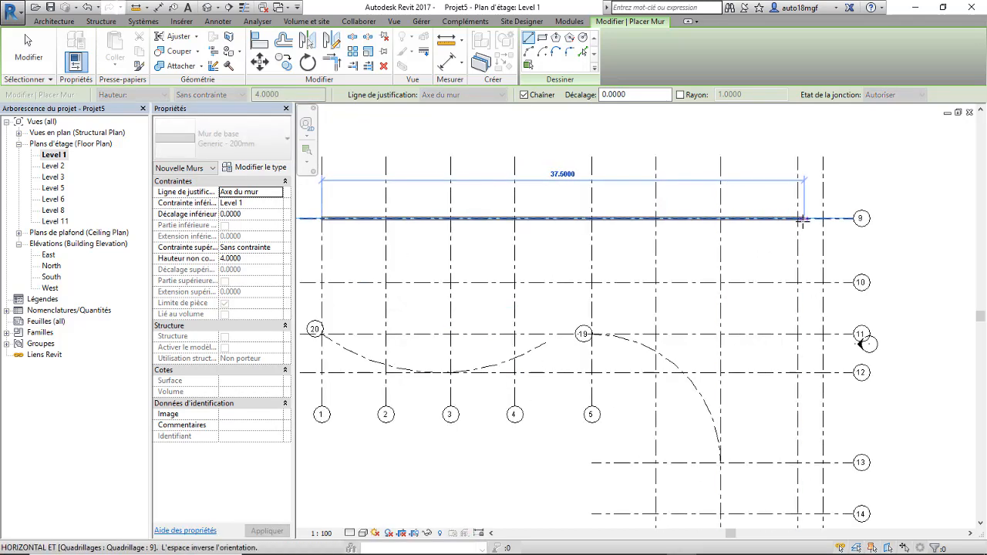
scroll(810, 219, "down", 2)
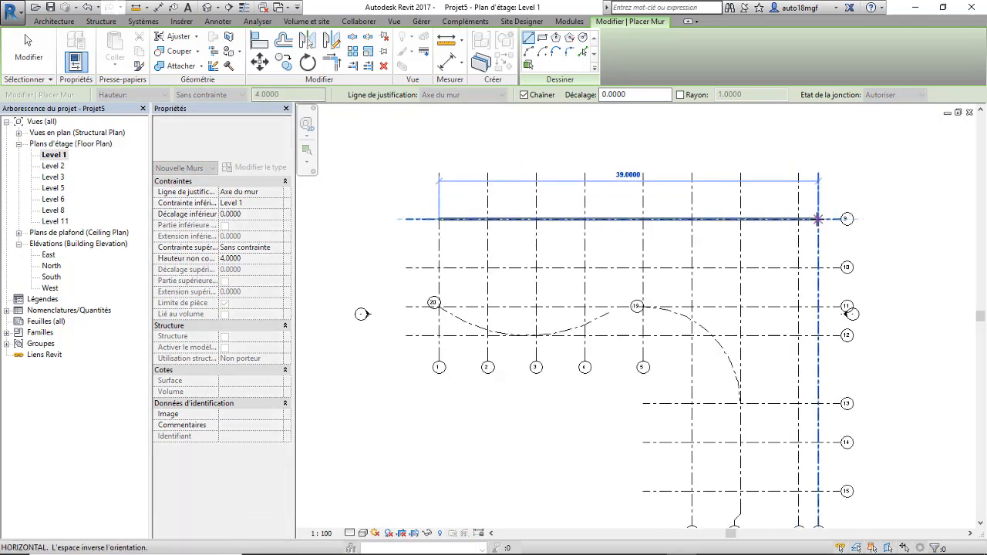
left_click(818, 219)
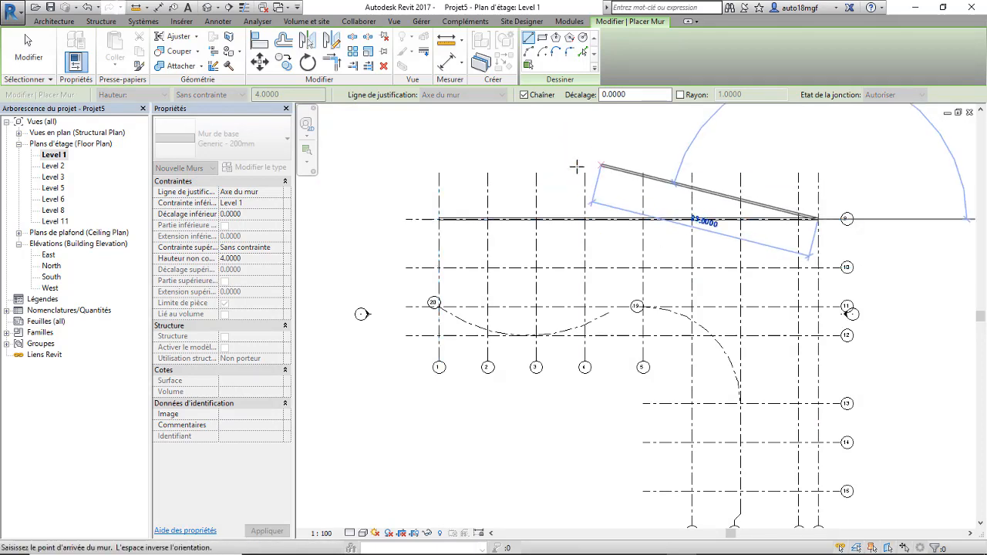
key("Escape")
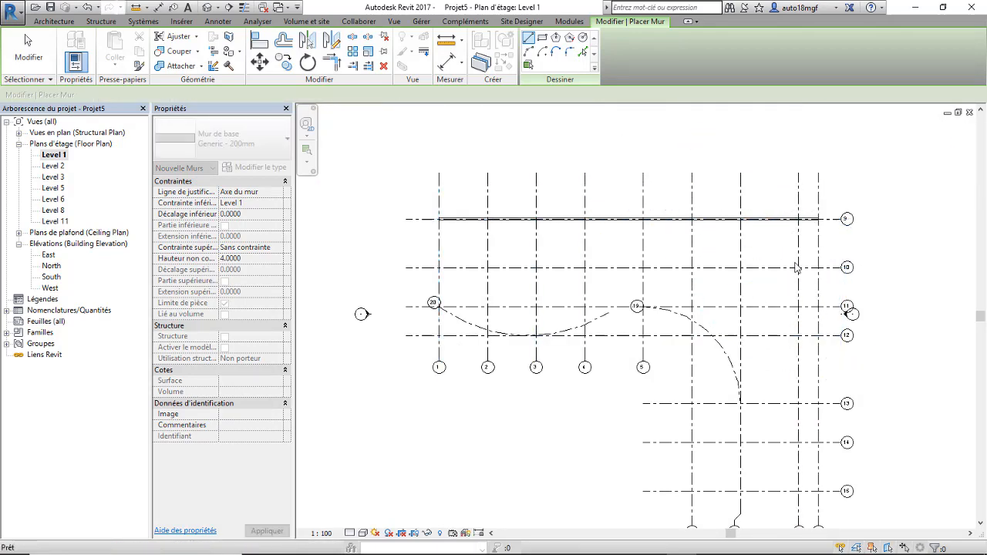
Draw a wall 28 m long down grid 8 from the wall on grid 9 to grid 15.
scroll(794, 266, "down", 1)
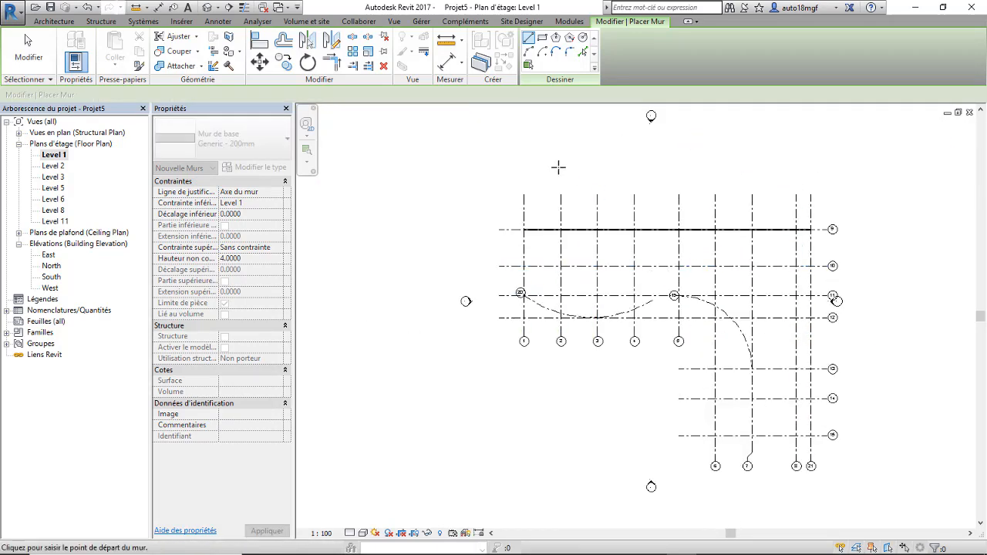
left_click(797, 229)
scroll(797, 434, "up", 1)
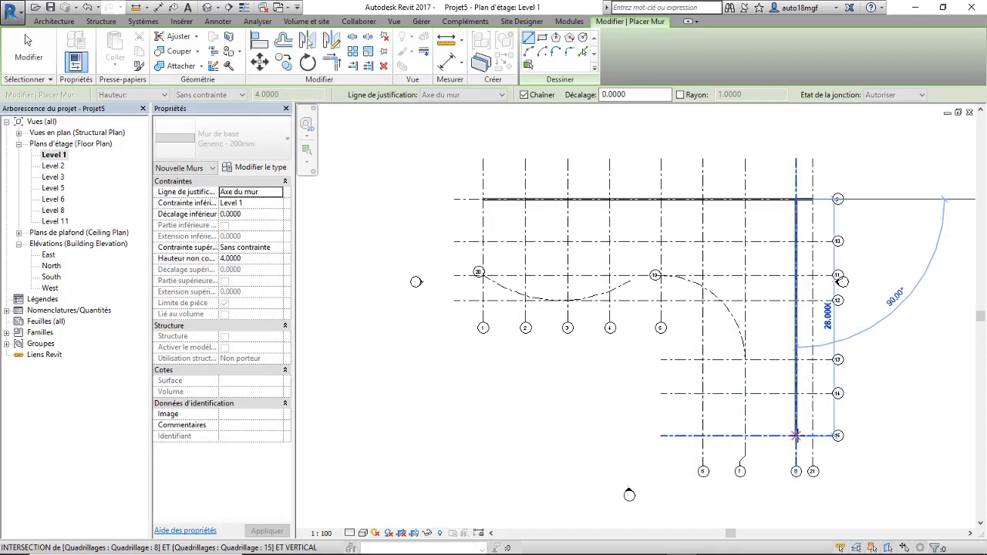
left_click(797, 436)
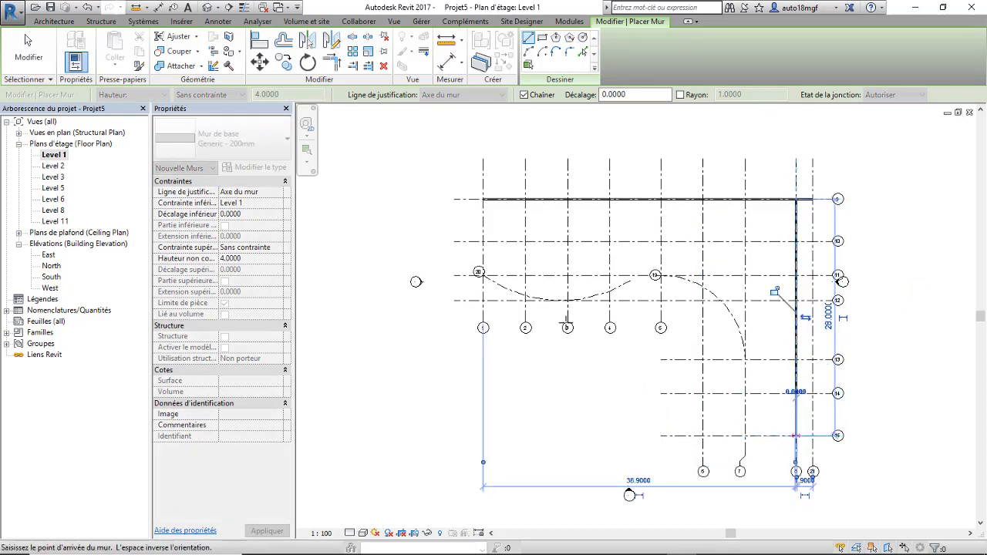
Draw a Generic - 200mm wall with a 4 m height down grid 1 from grid 9 to grid 11.
key("Escape")
key("Escape")
left_click(485, 202)
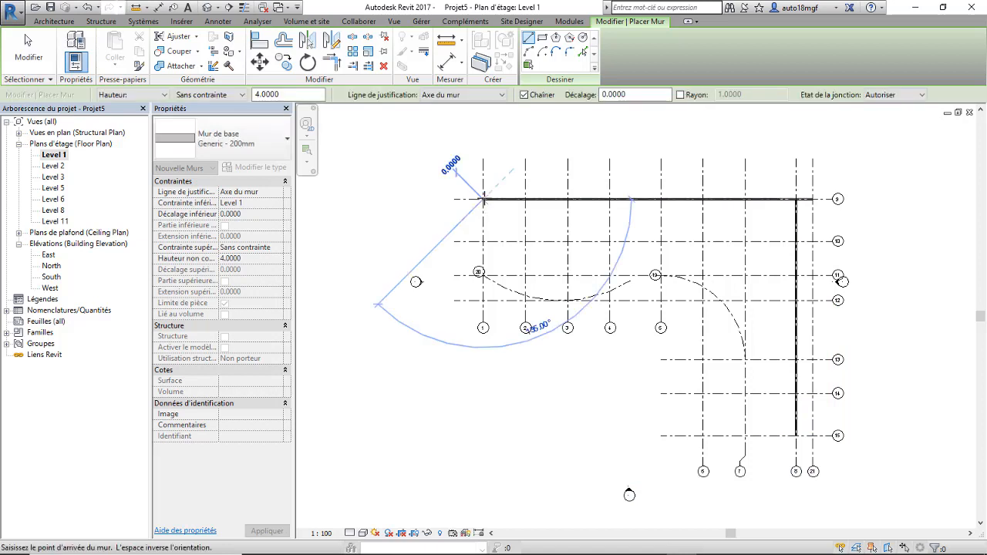
left_click(482, 276)
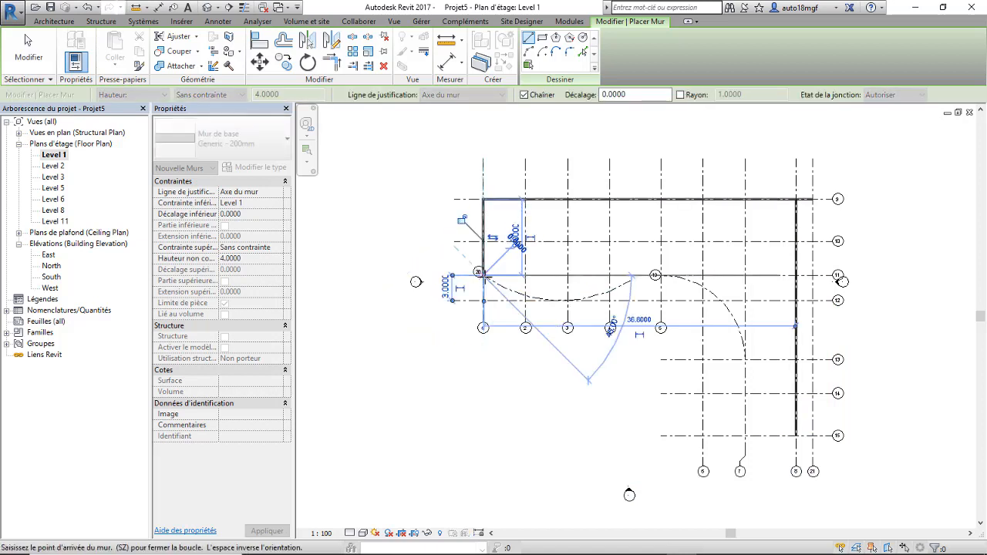
key("Escape")
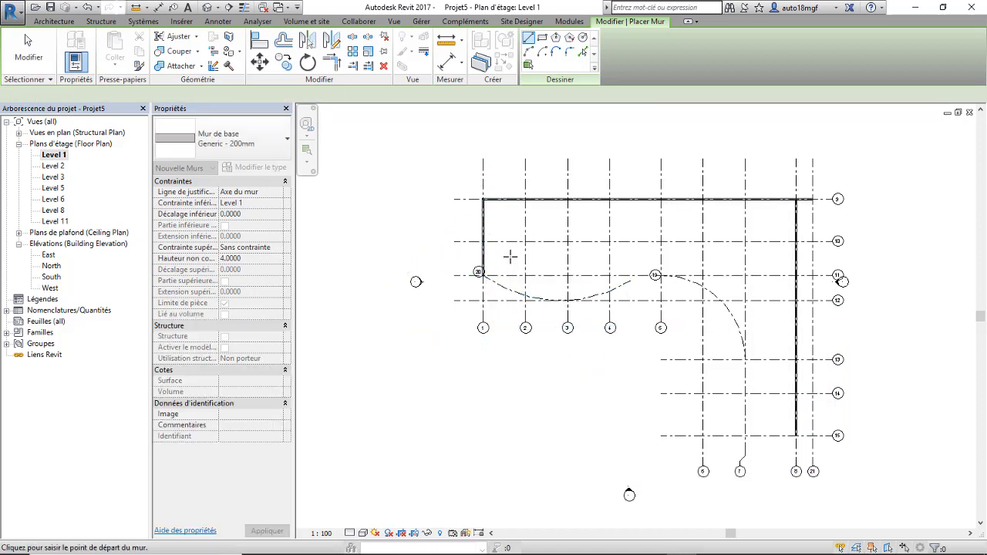
scroll(509, 260, "down", 1)
scroll(558, 250, "up", 1)
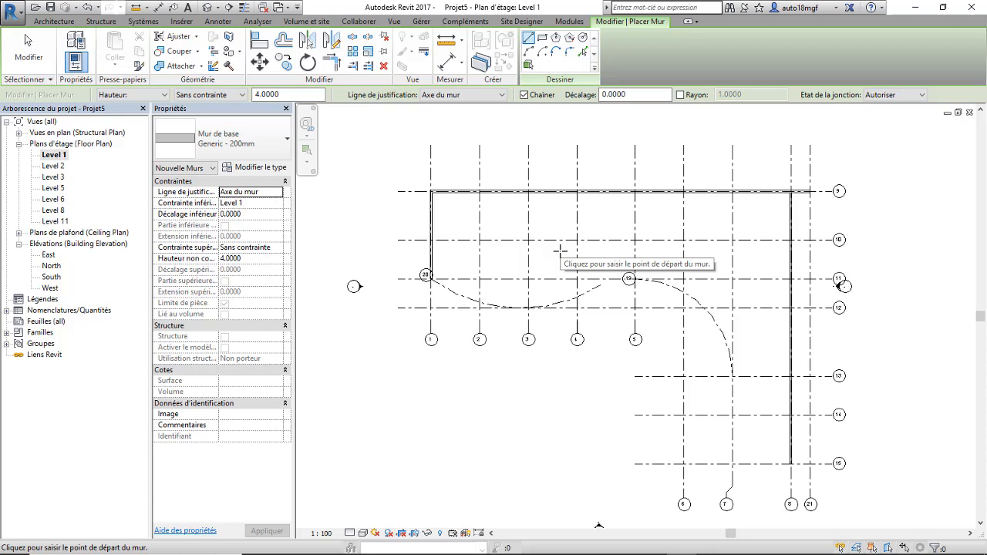
key("Escape")
key("Escape")
scroll(560, 251, "down", 1)
scroll(560, 251, "up", 2)
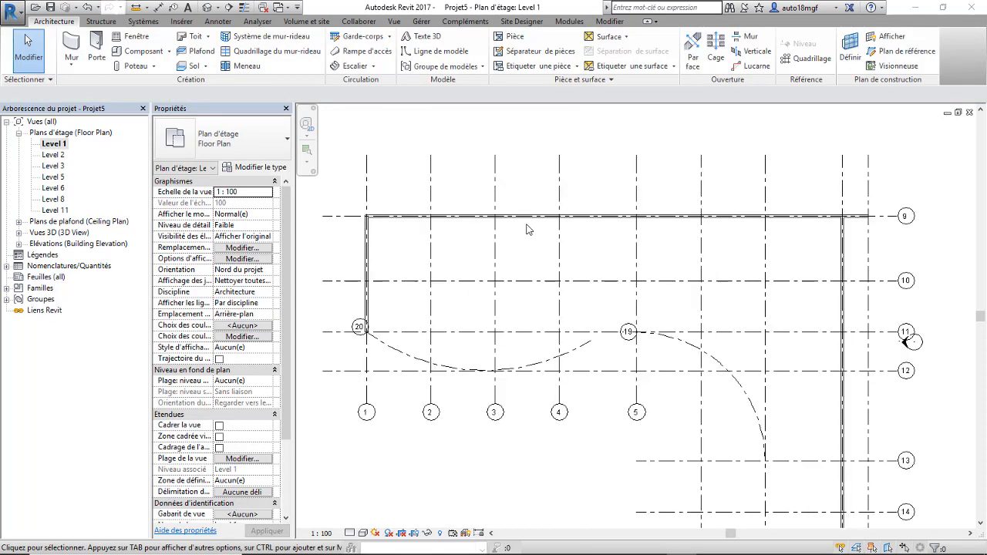
Place M_Concrete-Round-Column 300mm structural columns, 4 m deep, where grid 10 crosses grids 2 to 7.
middle_click_drag(509, 255, 480, 199)
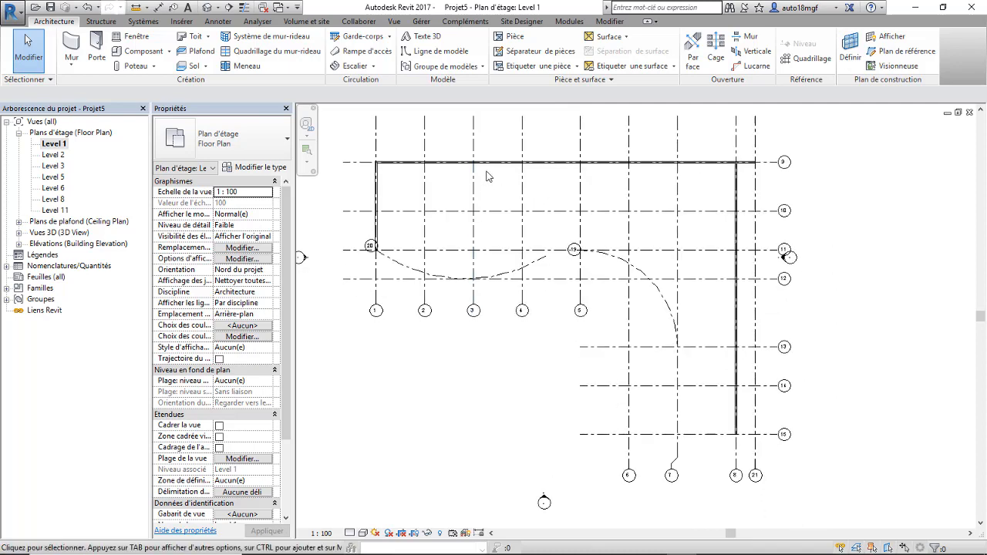
middle_click_drag(599, 197, 601, 199)
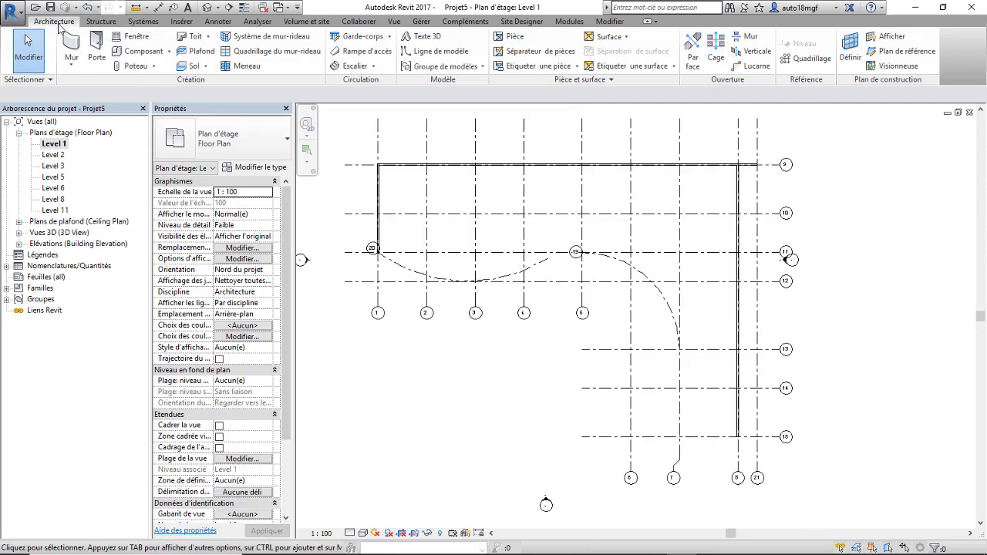
left_click(128, 68)
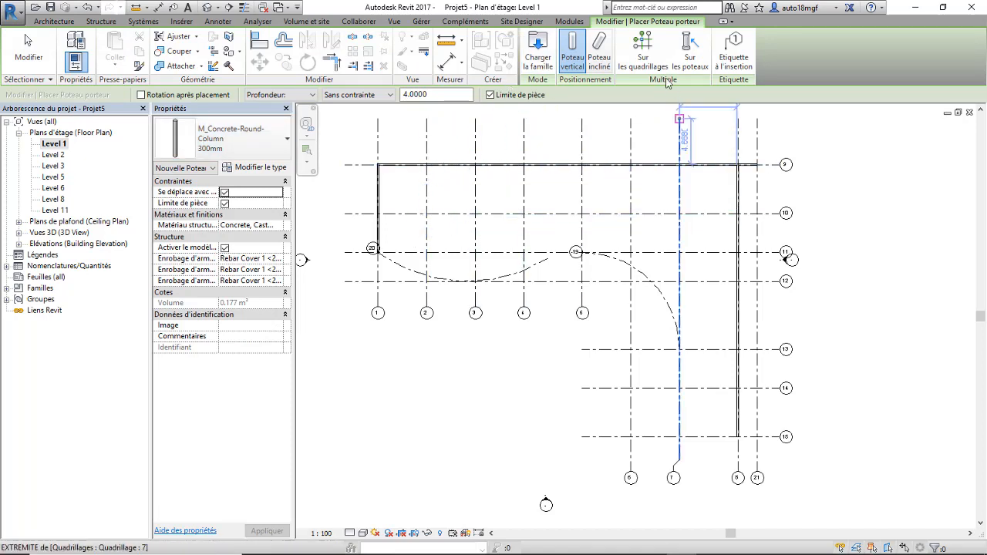
left_click(644, 54)
left_click_drag(702, 224, 419, 189)
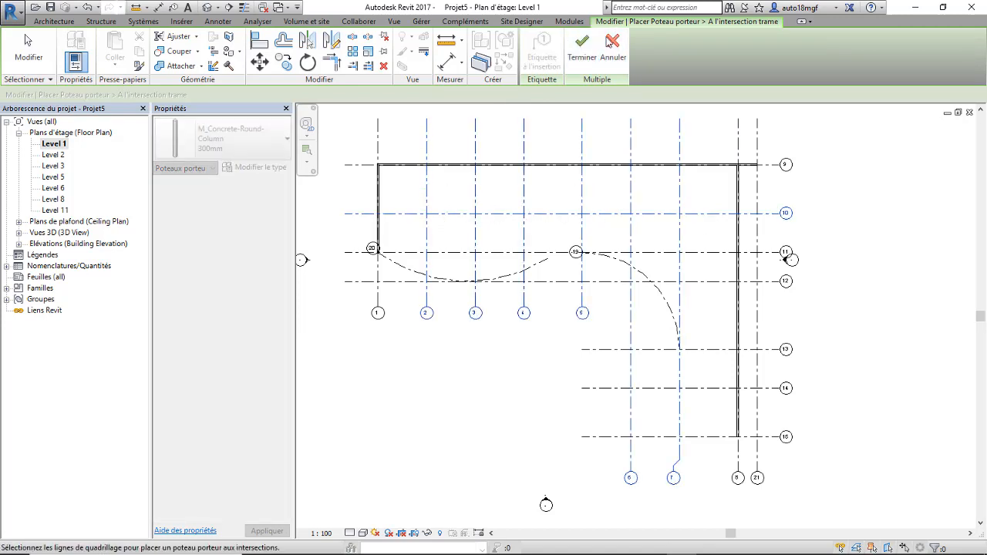
left_click(582, 47)
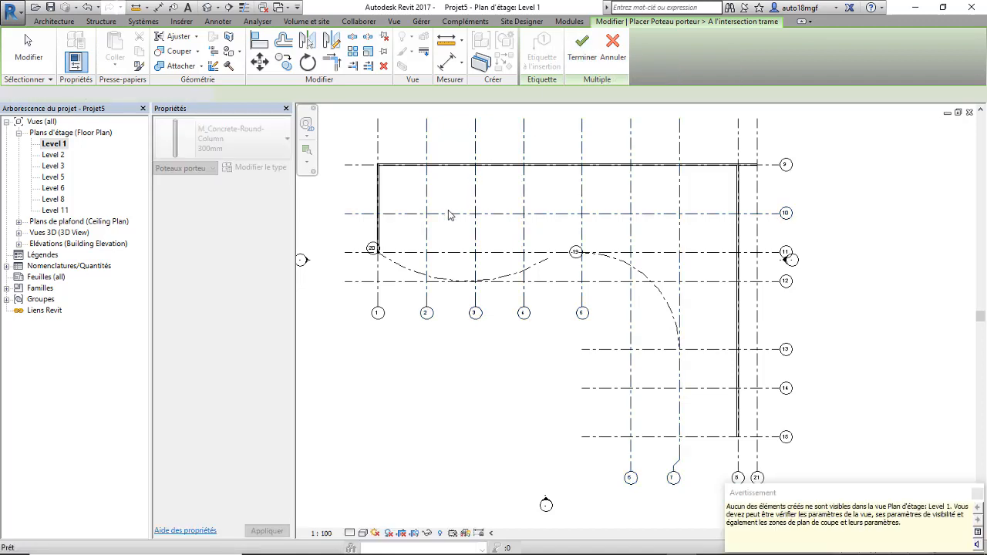
In the front 3D view, set the base level of all six columns to Level 2 with a base offset of 0.
left_click(206, 9)
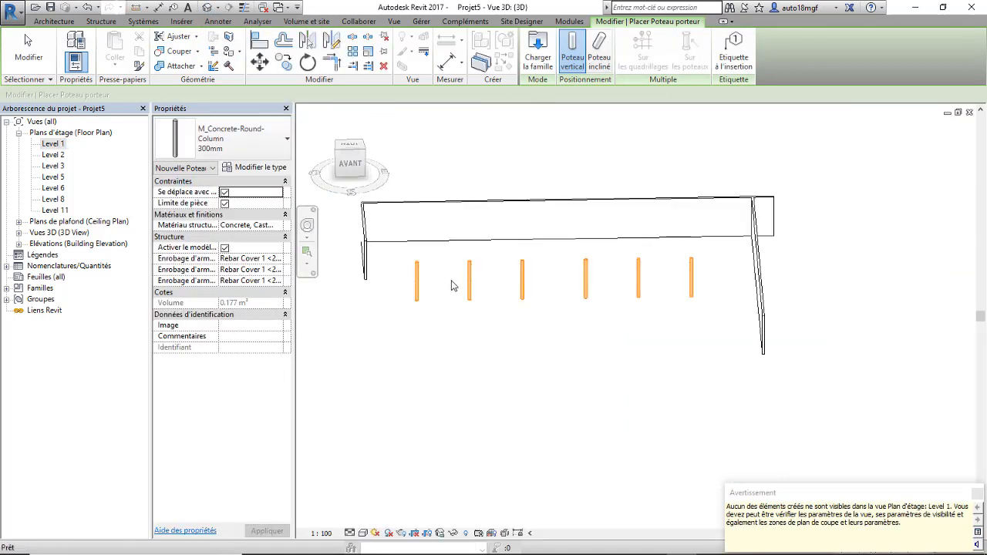
key("Escape")
key("Escape")
left_click(351, 163)
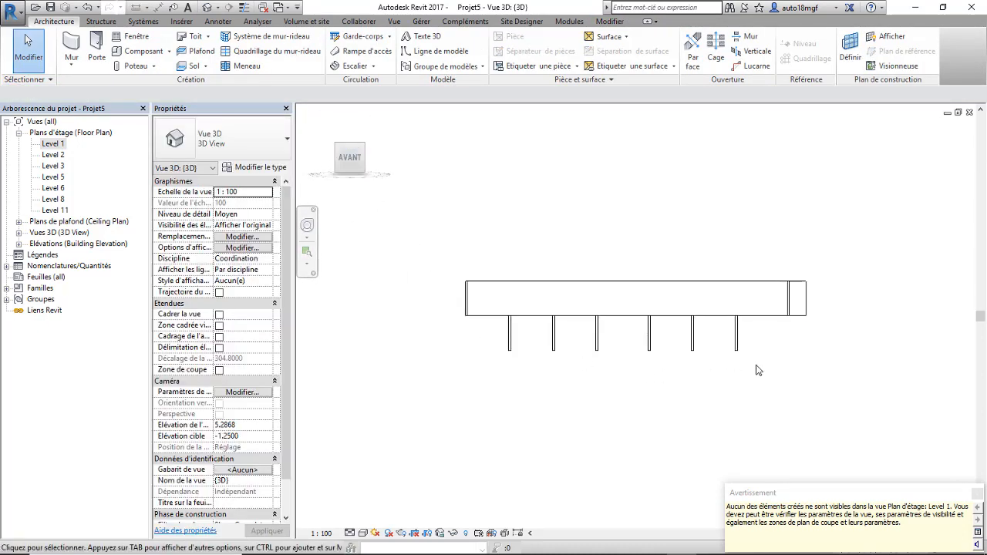
left_click_drag(764, 361, 610, 343)
left_click_drag(496, 352, 492, 351)
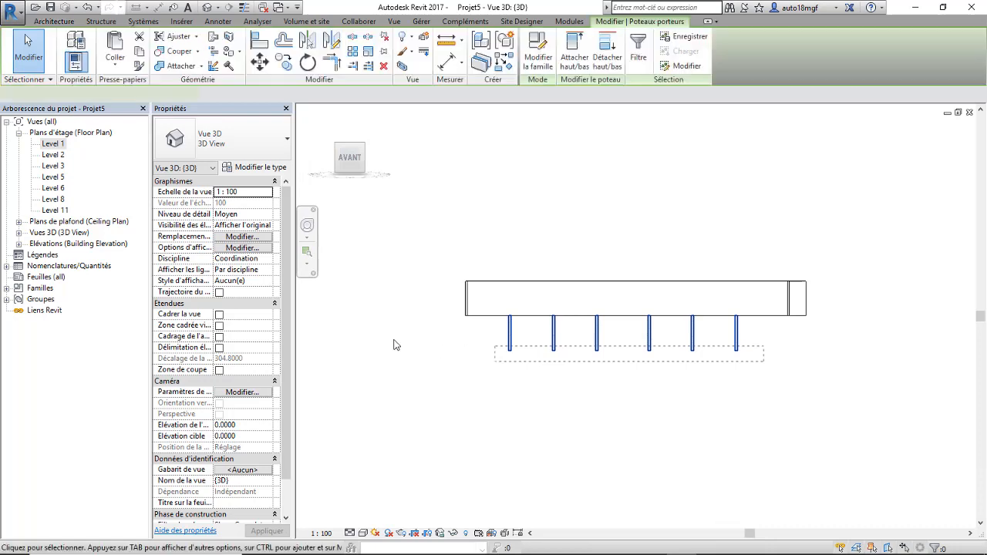
left_click(265, 202)
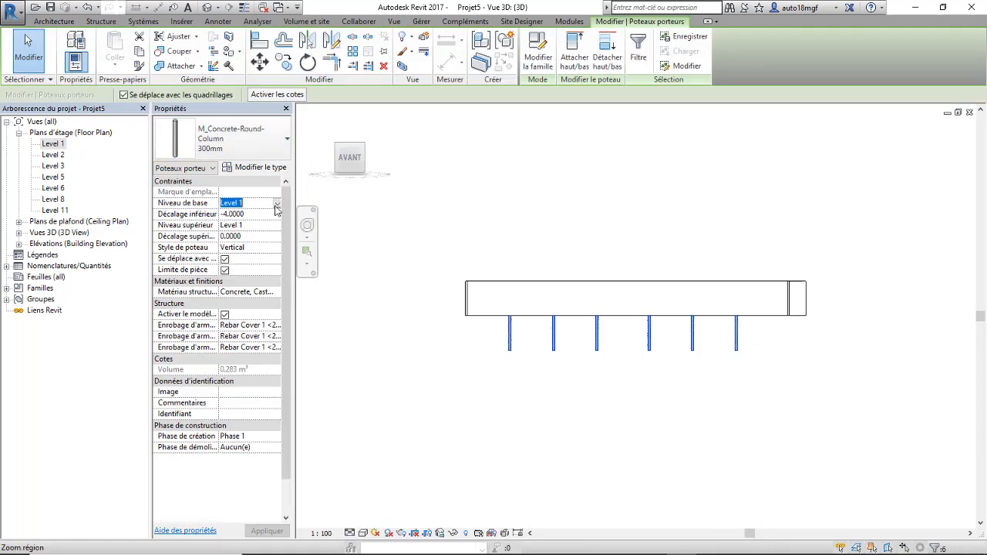
left_click(277, 203)
left_click(241, 223)
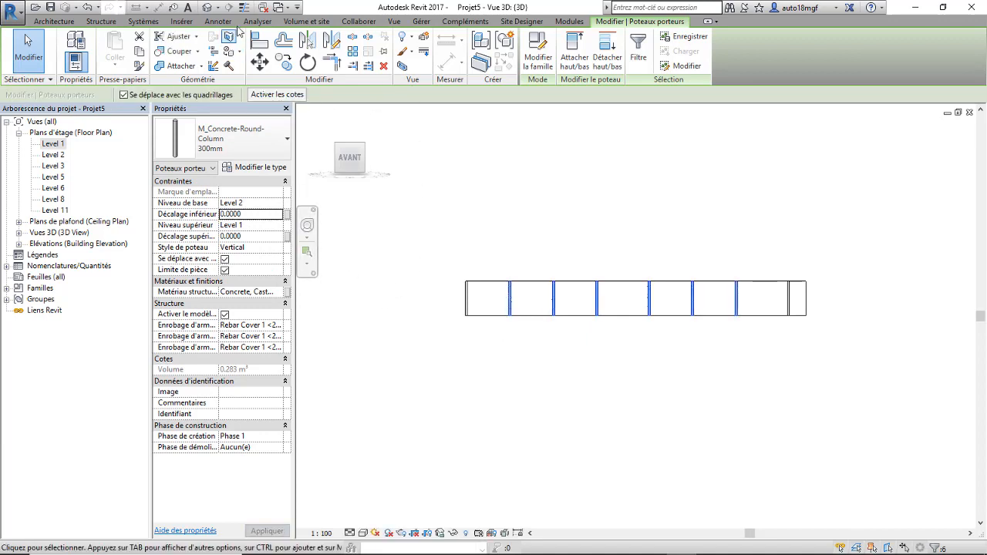
key("Escape")
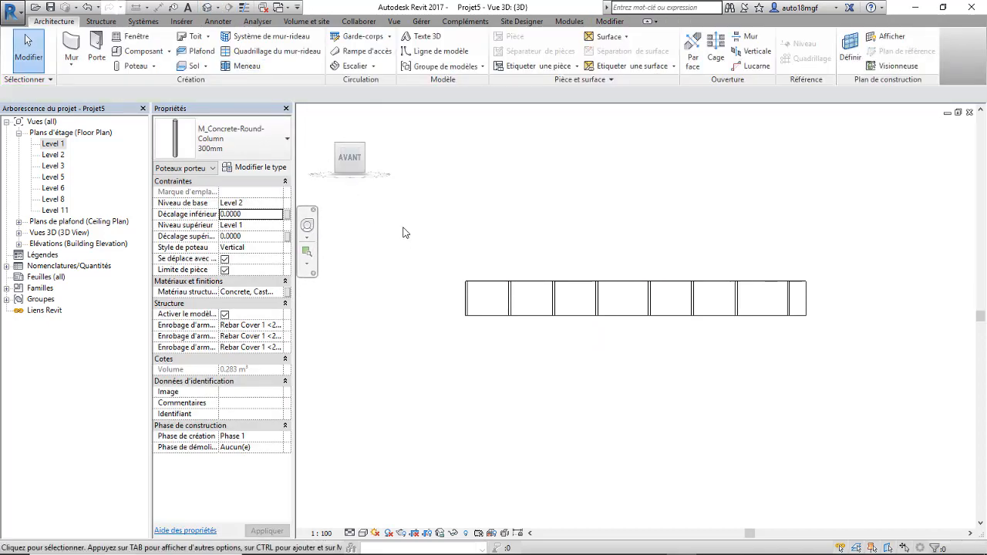
Examine the columns in 3D, and check their positions along grid 10 in the Level 1 floor plan.
middle_click_drag(497, 228, 469, 309, "shift")
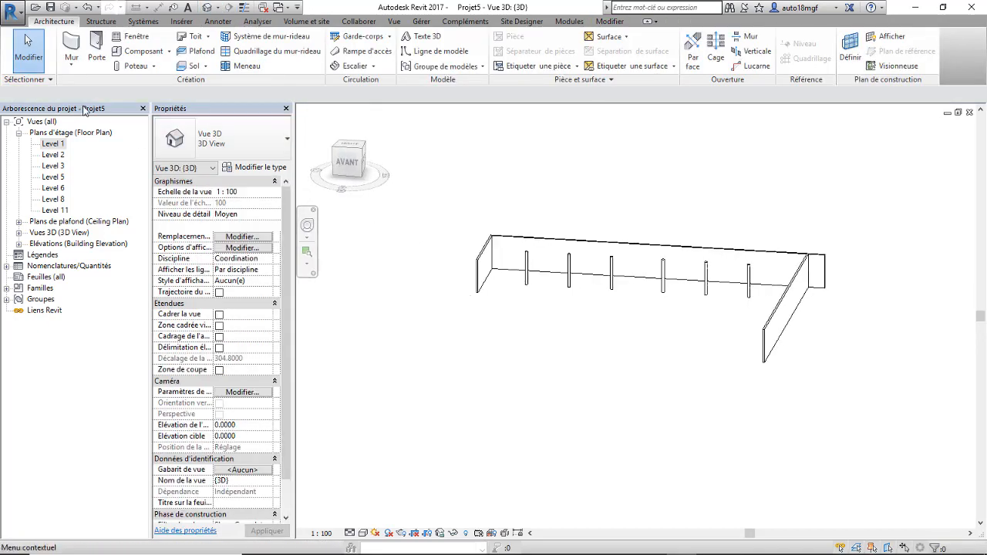
double_click(53, 144)
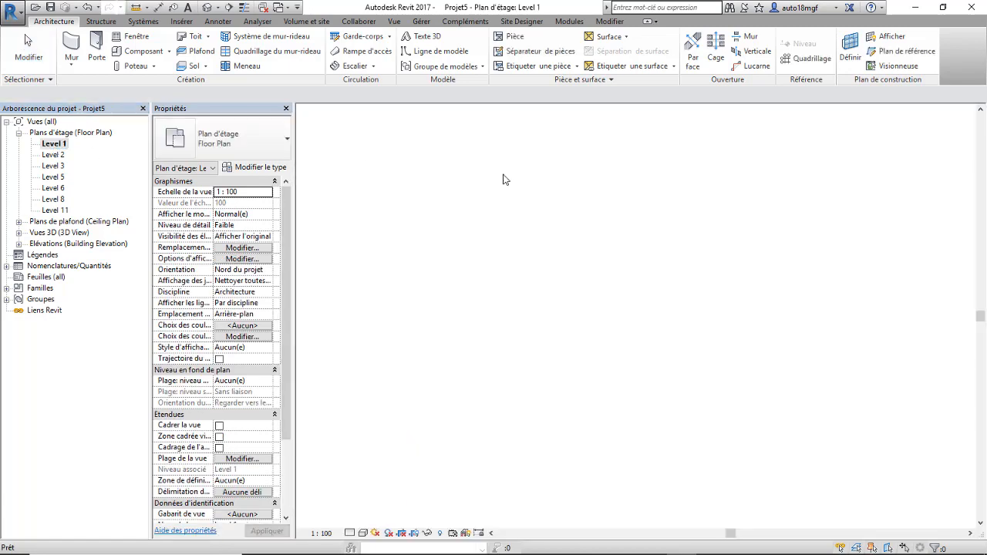
scroll(606, 224, "up", 1)
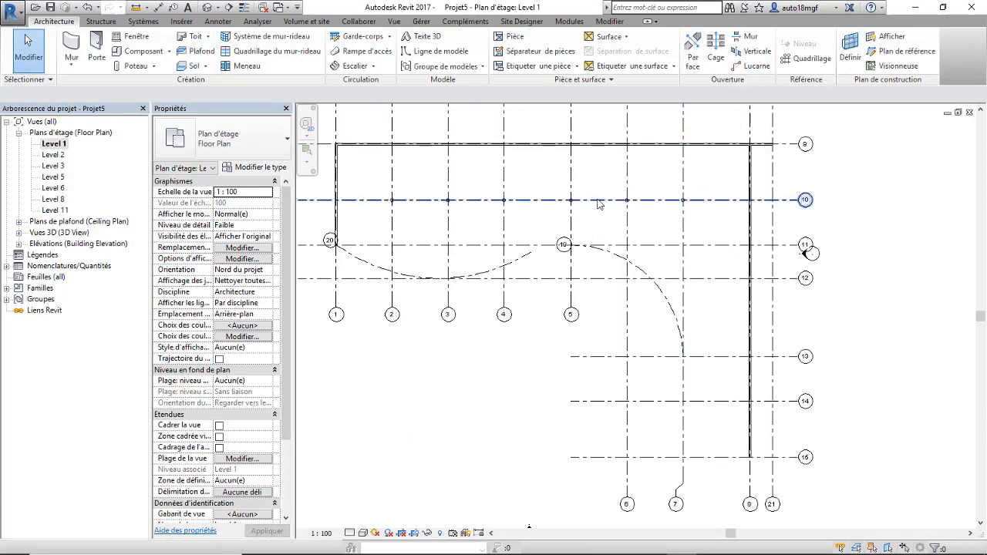
scroll(584, 187, "up", 1)
scroll(593, 240, "up", 1)
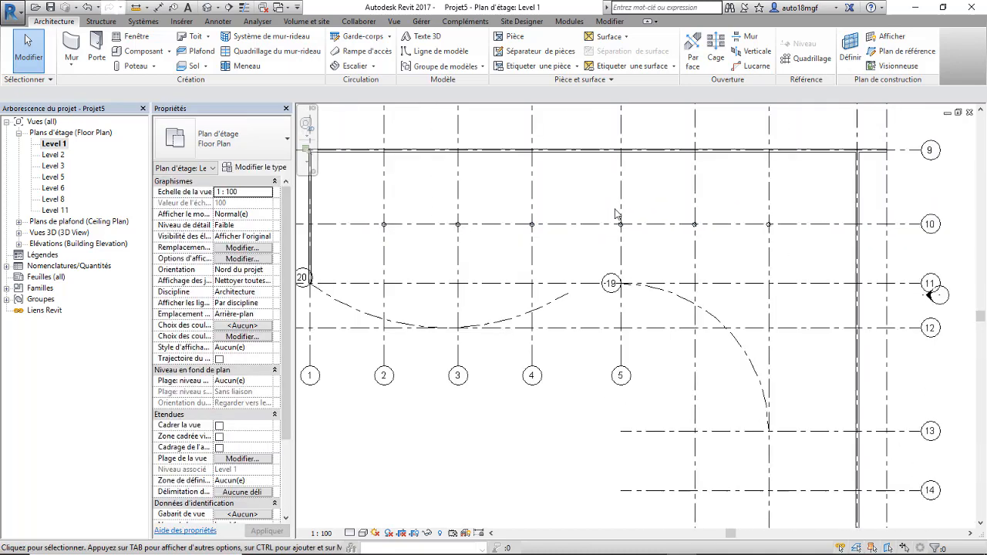
scroll(489, 249, "down", 2)
scroll(498, 239, "up", 1)
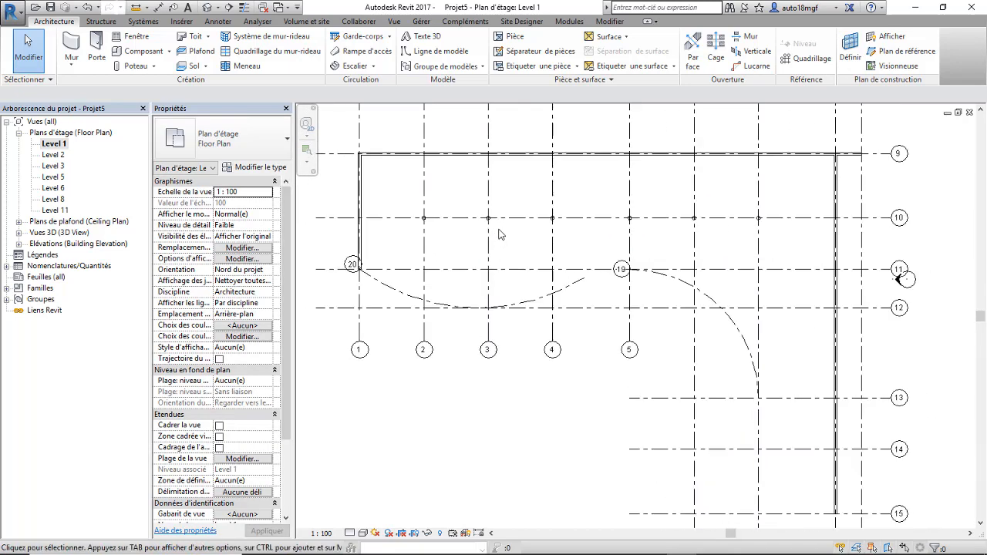
Place a 300mm round concrete structural column, 4 m deep, at the end of arc grid 20 on grid 11.
left_click(125, 66)
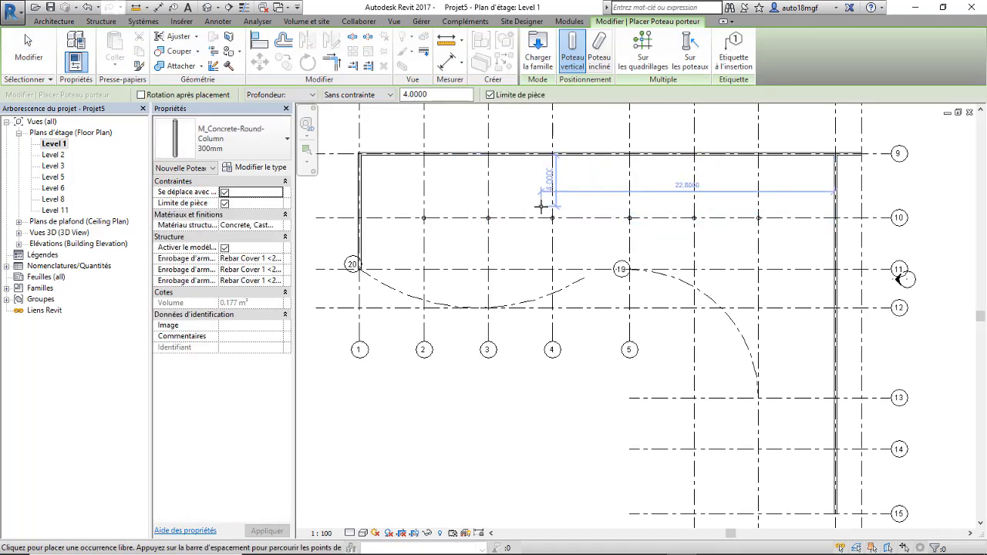
scroll(542, 205, "down", 2)
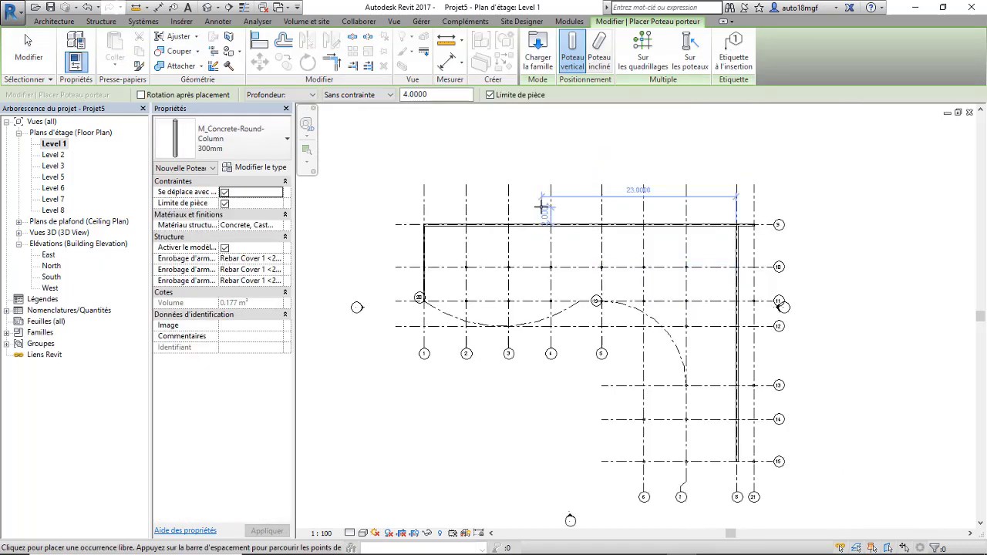
scroll(505, 332, "up", 2)
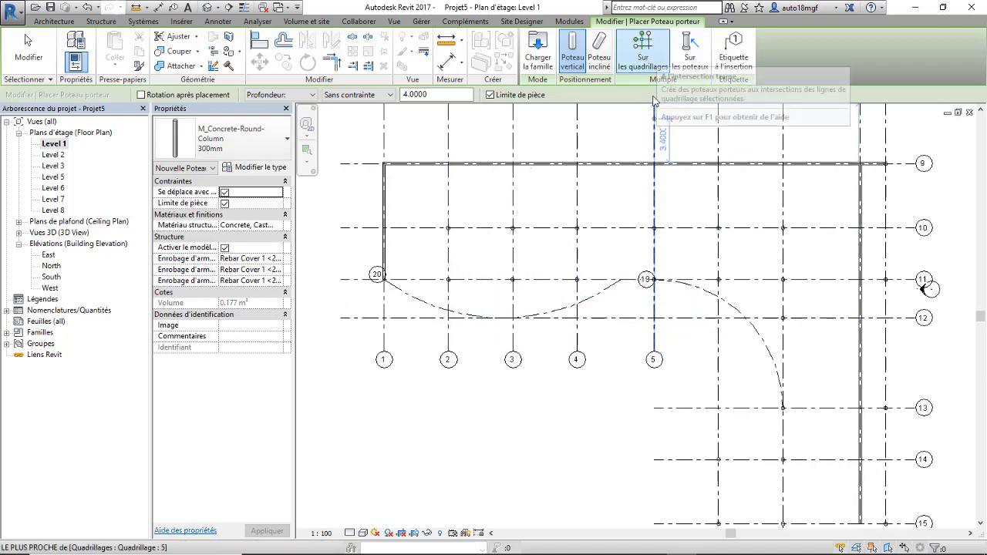
scroll(566, 218, "down", 2)
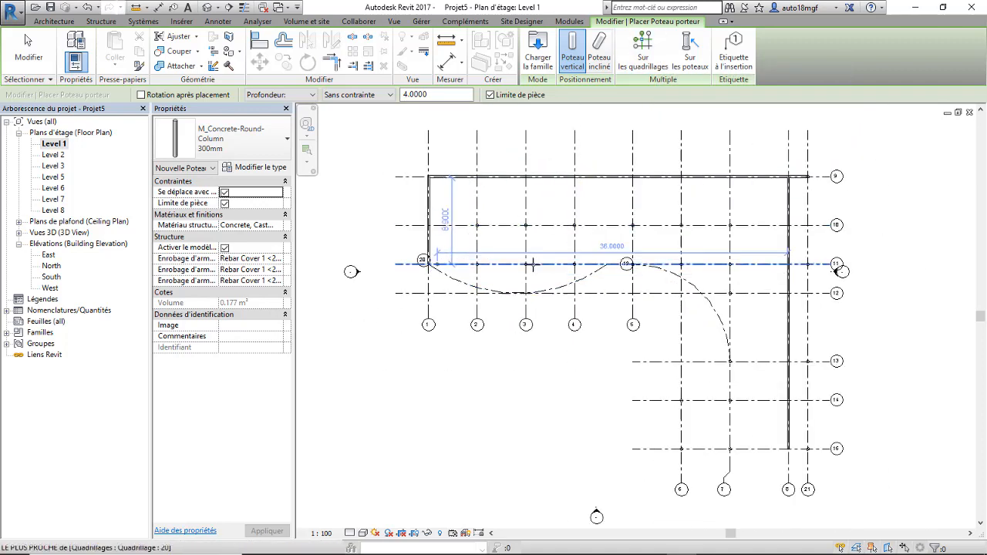
scroll(691, 297, "up", 2)
scroll(566, 247, "up", 2)
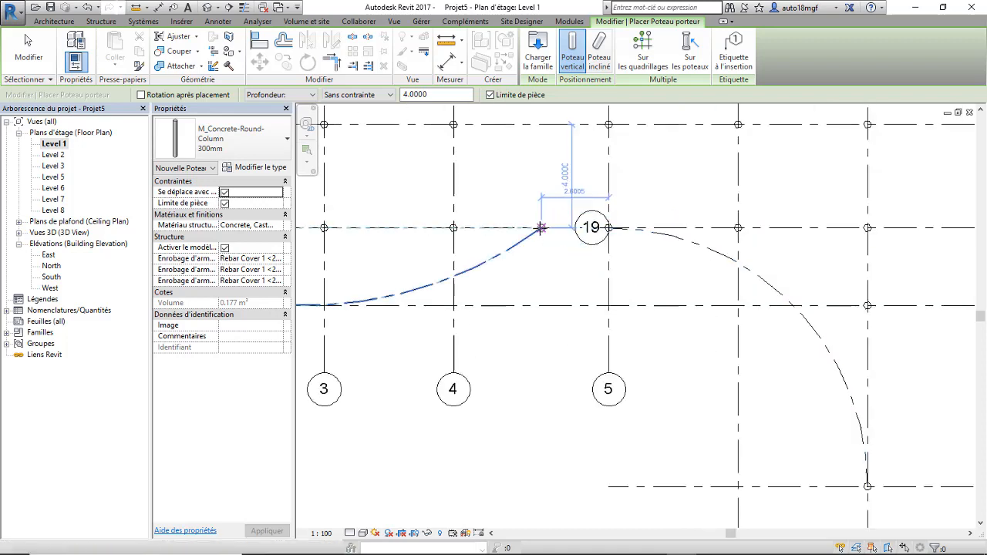
left_click(540, 227)
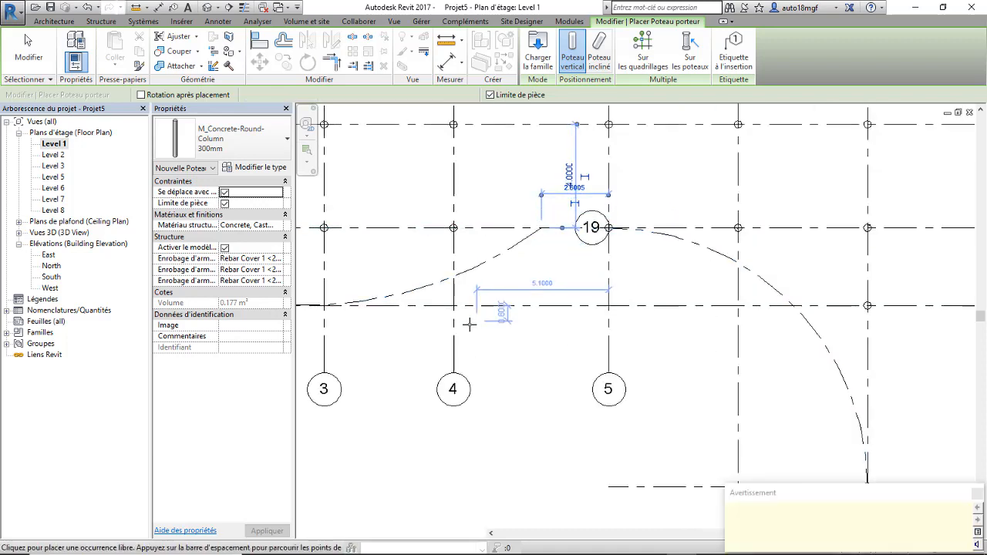
scroll(469, 324, "down", 2)
scroll(534, 304, "down", 1)
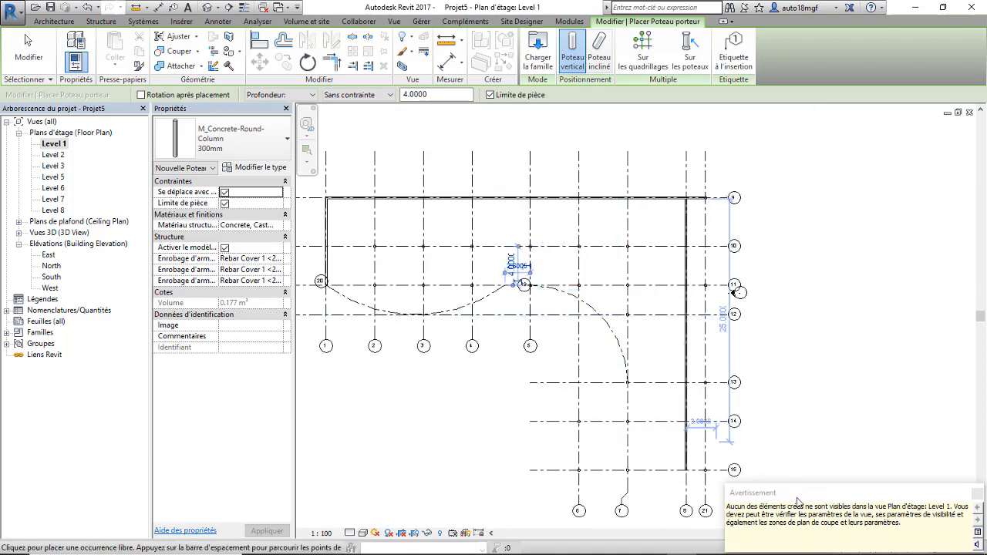
left_click(978, 493)
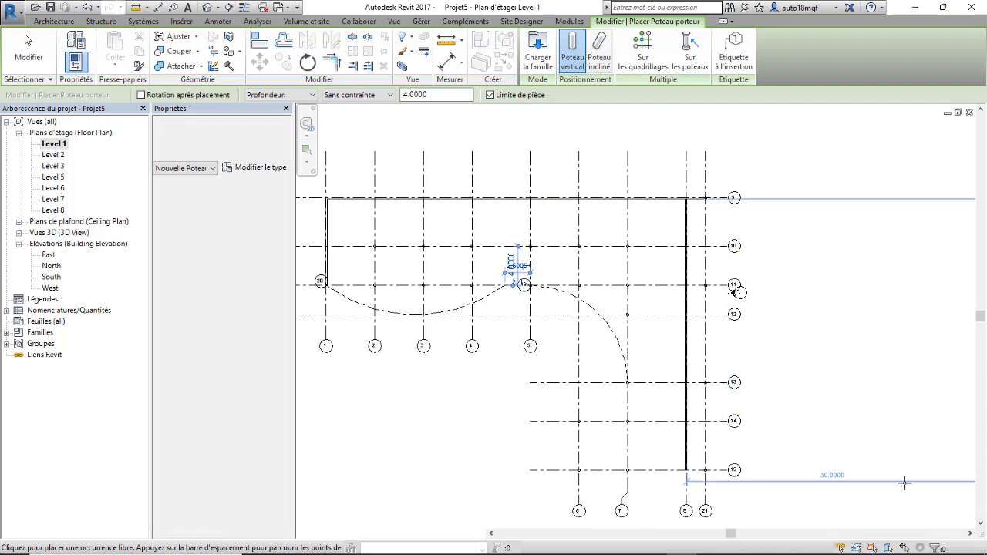
Show the 3D model from the front and select the single column hanging below the walls.
left_click(207, 7)
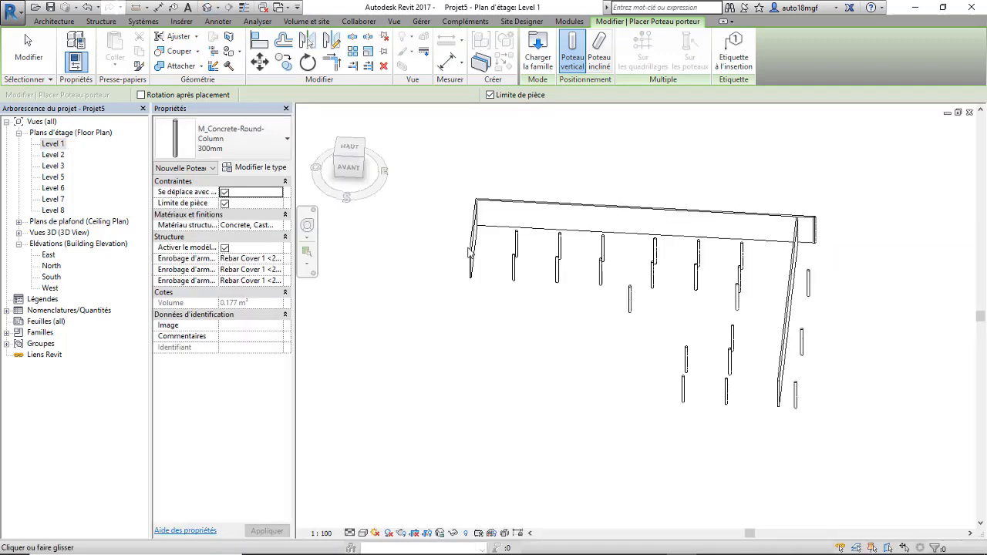
left_click(349, 168)
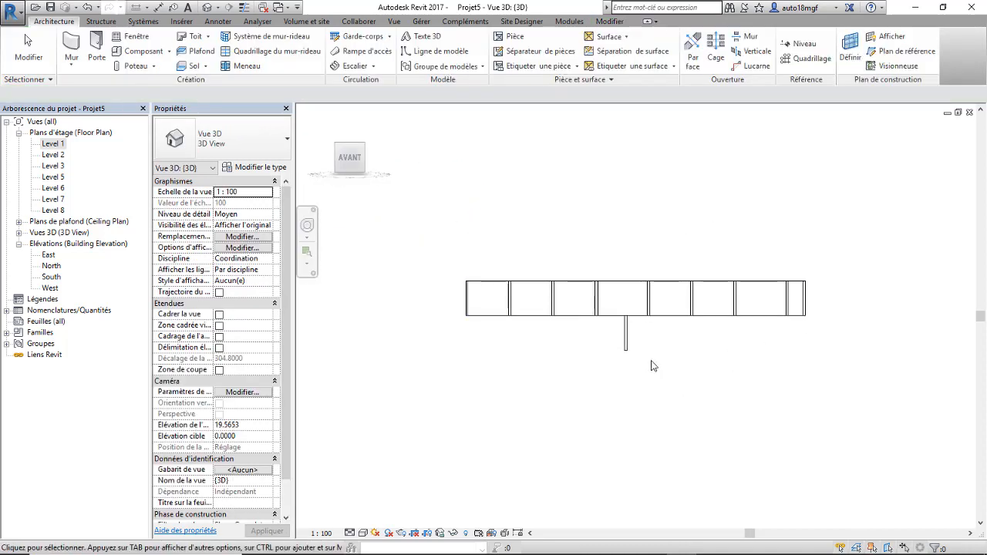
left_click(626, 333)
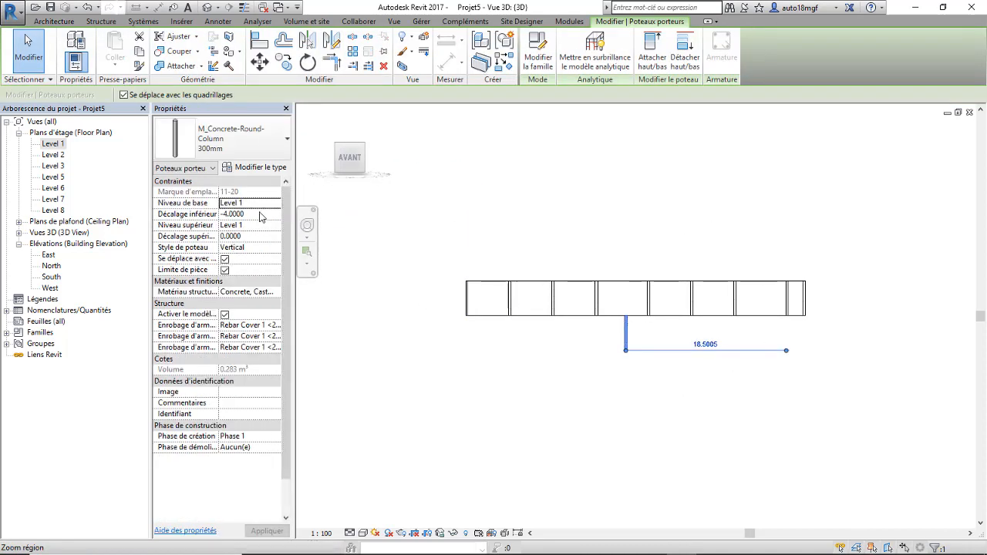
Try to set the base offset of the selected column to 0.
left_click(251, 214)
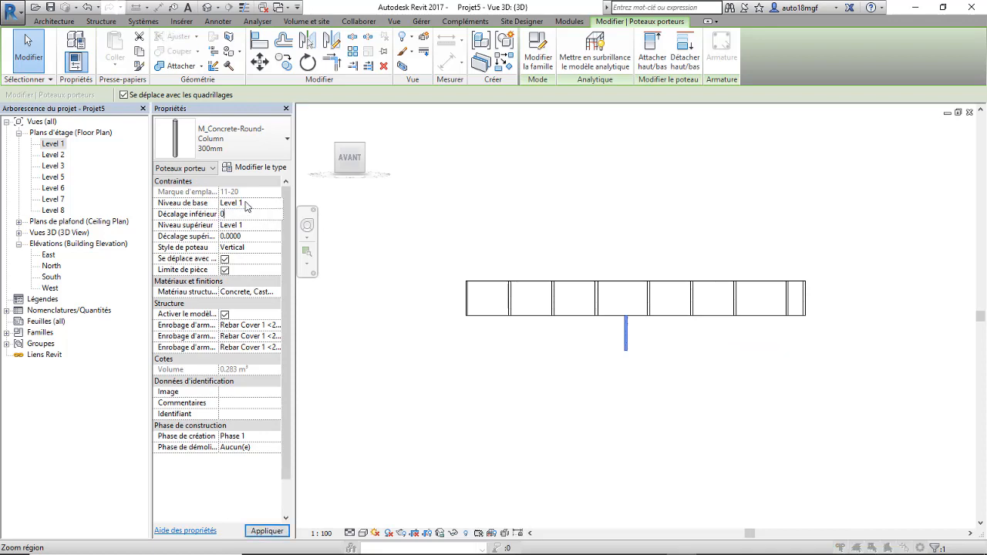
type("0")
key("Return")
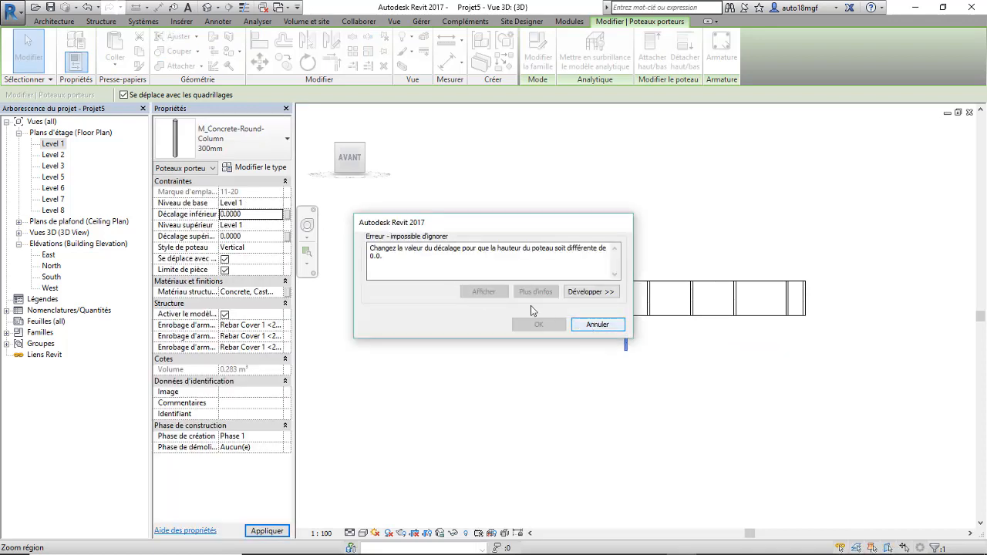
key("Escape")
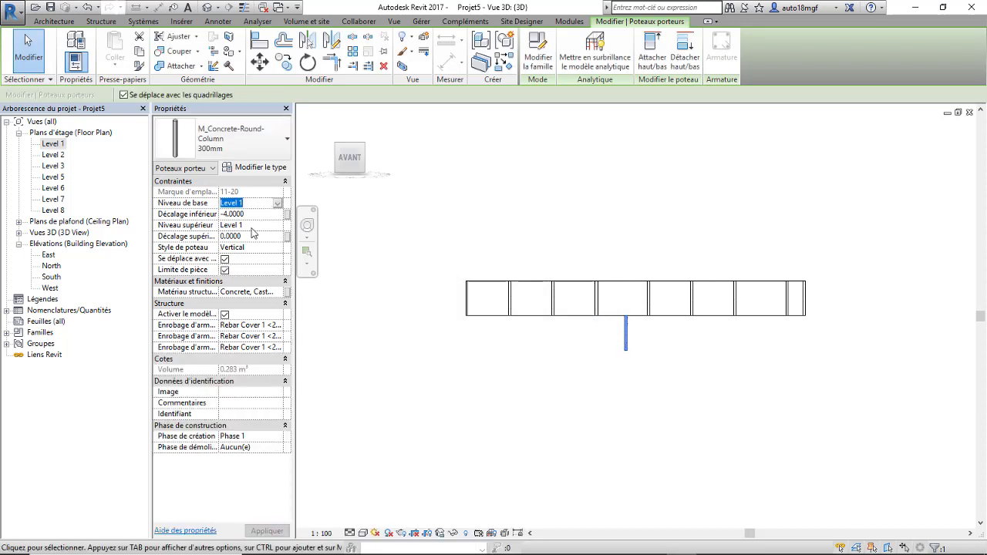
Set the selected column's top level to Level 2 and its base offset to 0.
left_click(277, 226)
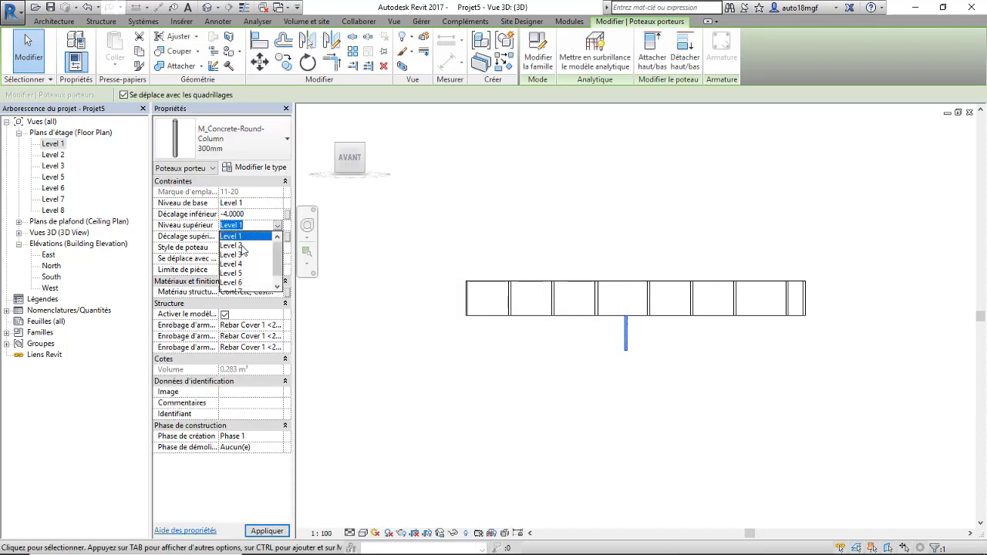
left_click(236, 245)
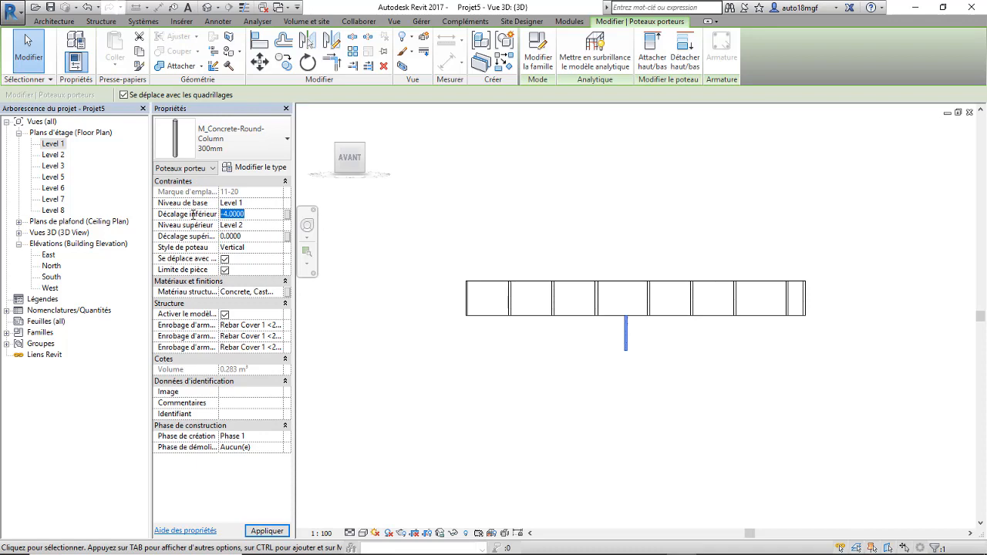
left_click(530, 371)
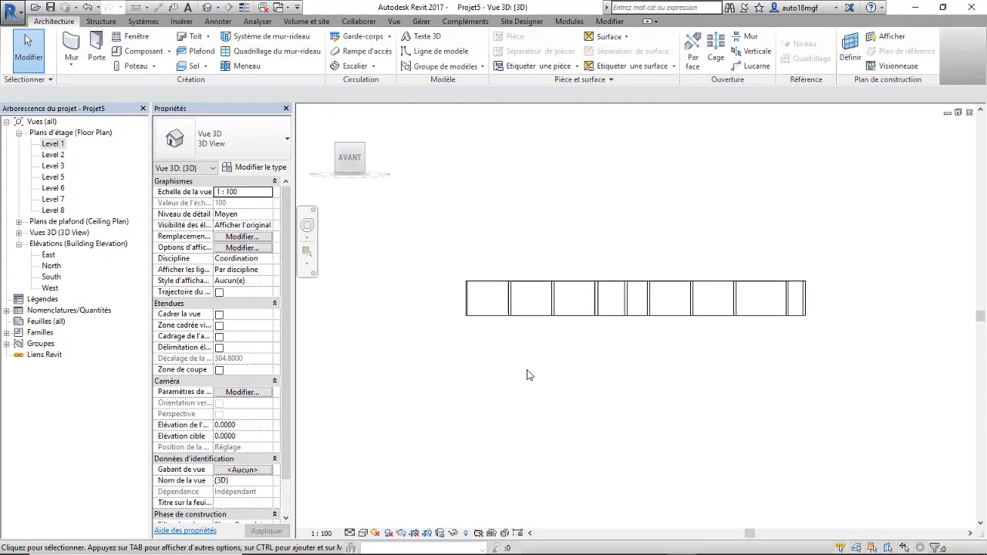
Open the Level 1 floor plan with the whole grid in view.
double_click(51, 144)
scroll(544, 231, "down", 1)
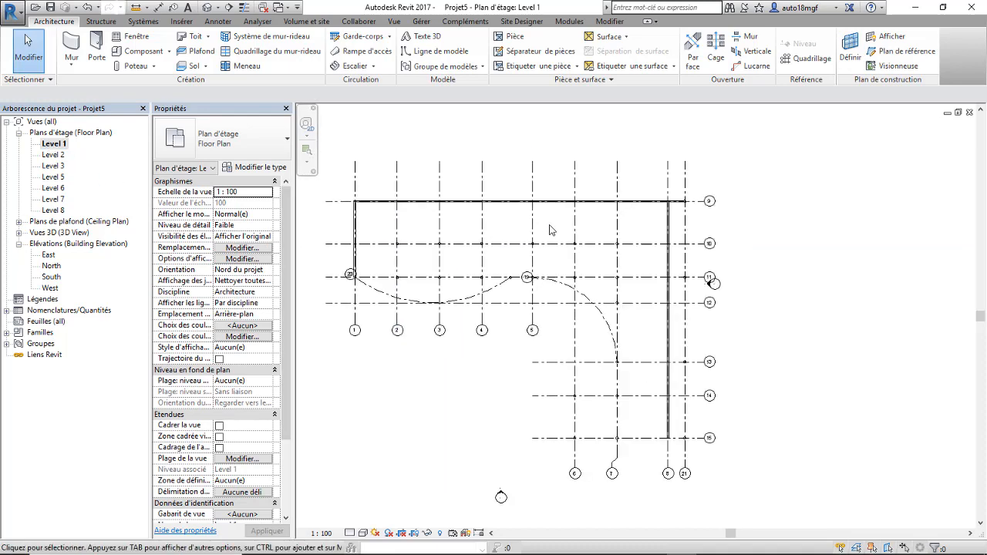
middle_click_drag(444, 240, 469, 248)
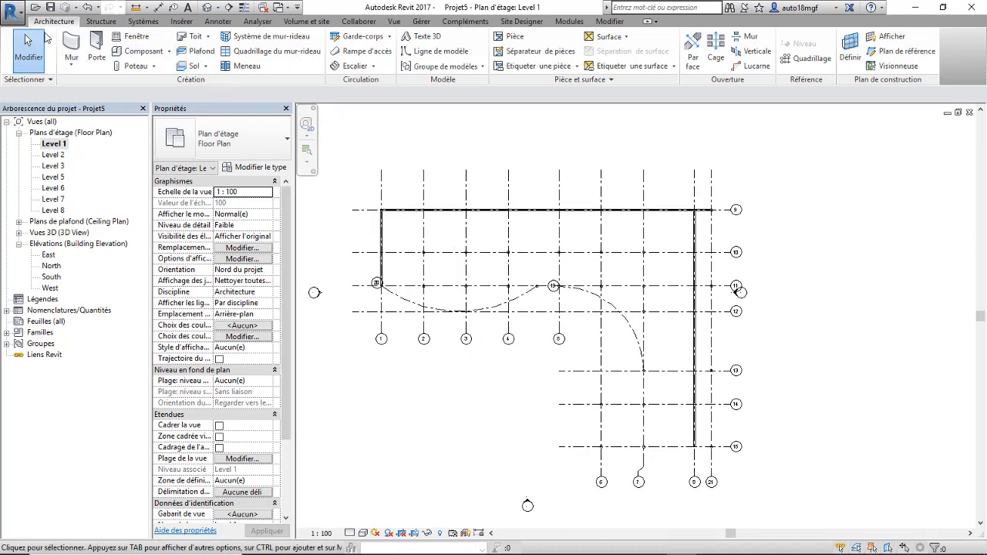
left_click(194, 67)
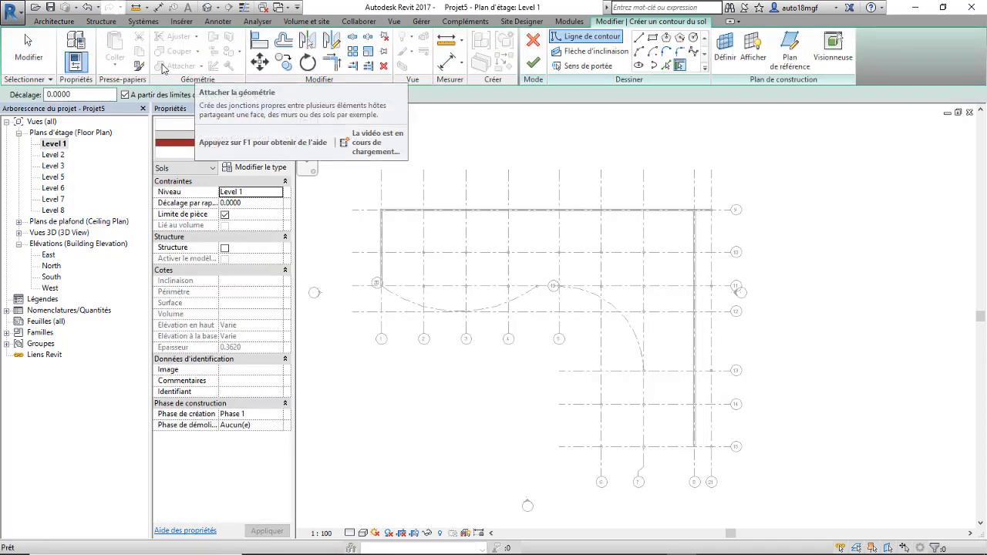
key("Escape")
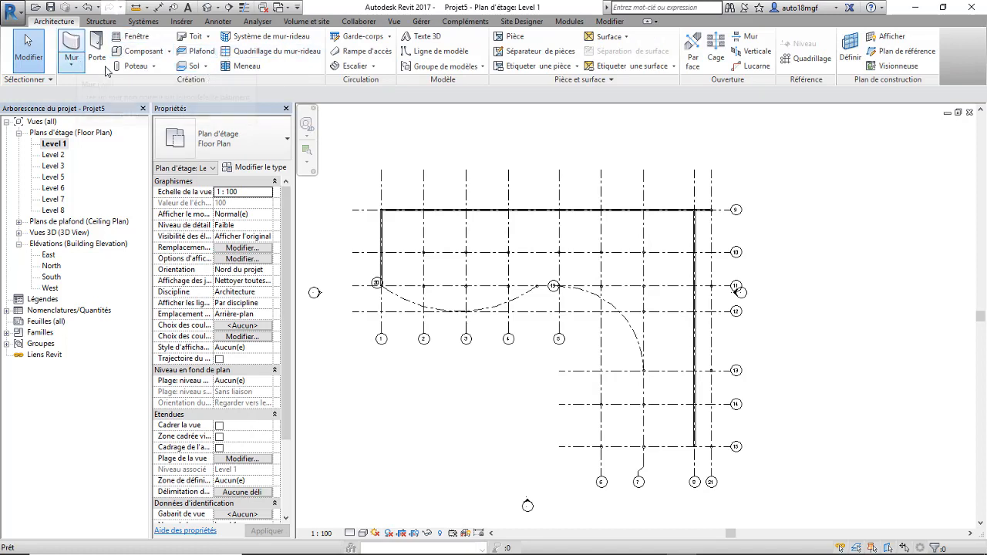
Start an architectural floor on Level 1 using the Generic 150mm floor type.
left_click(205, 66)
scroll(471, 214, "down", 2)
scroll(470, 214, "up", 2)
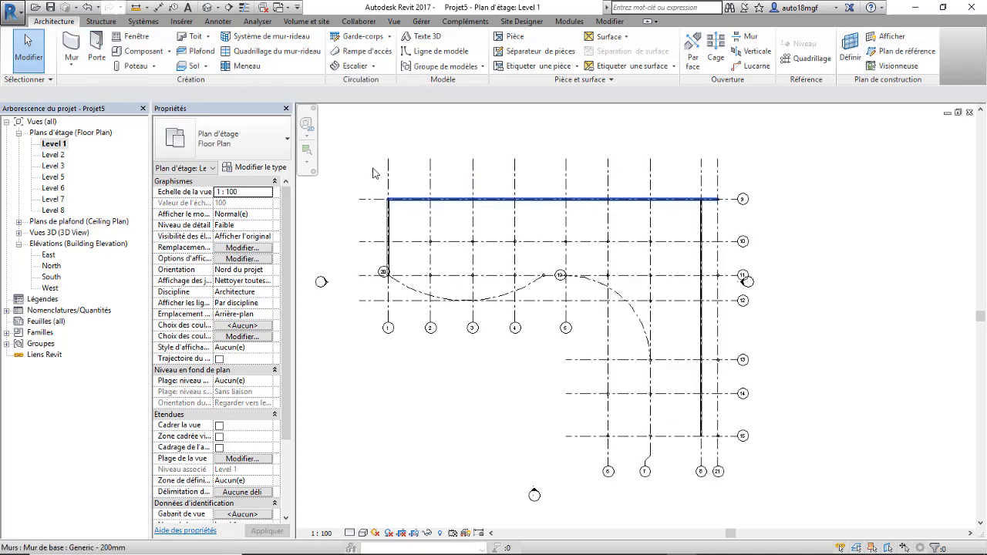
left_click(206, 68)
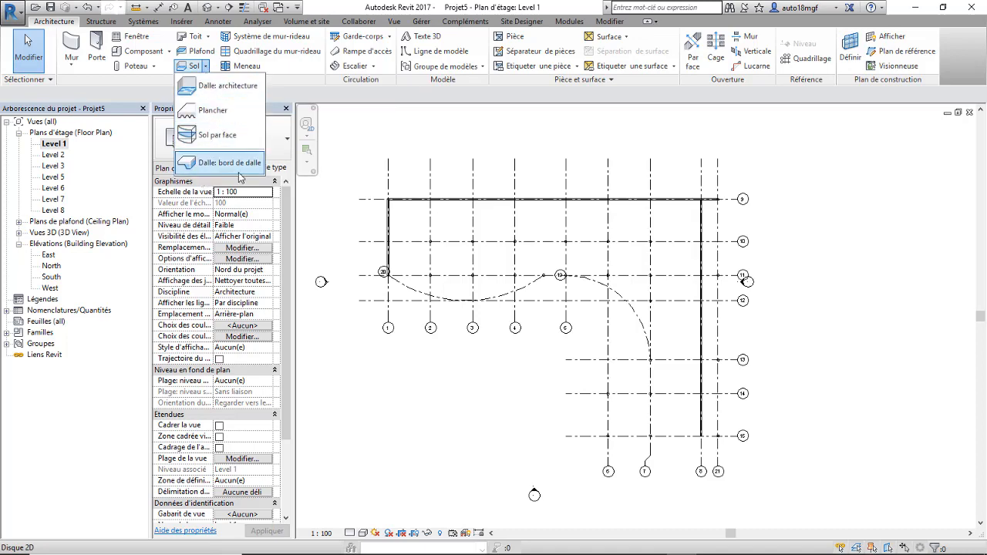
scroll(411, 190, "down", 1)
left_click(221, 90)
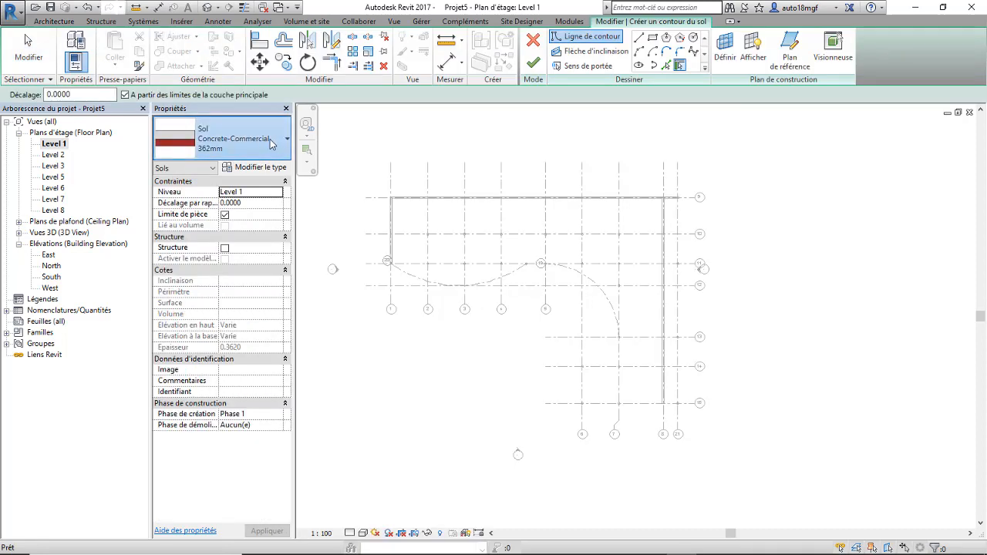
left_click(251, 141)
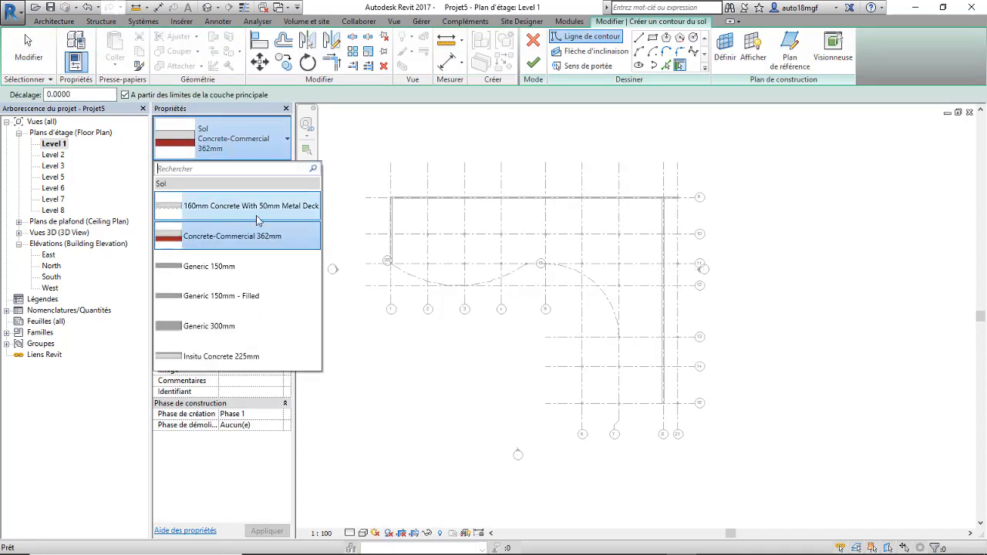
left_click(228, 276)
scroll(494, 279, "down", 1)
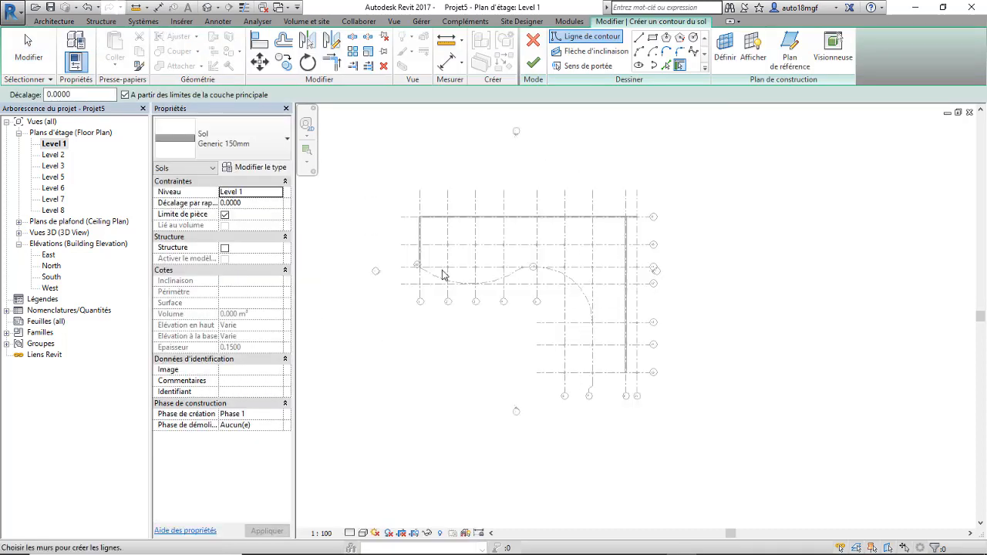
scroll(442, 274, "up", 2)
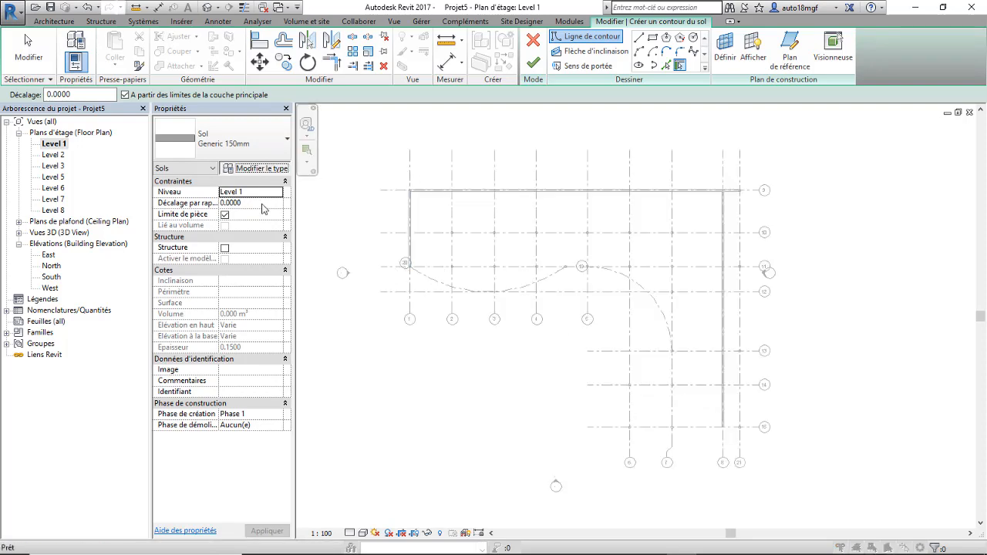
left_click(255, 168)
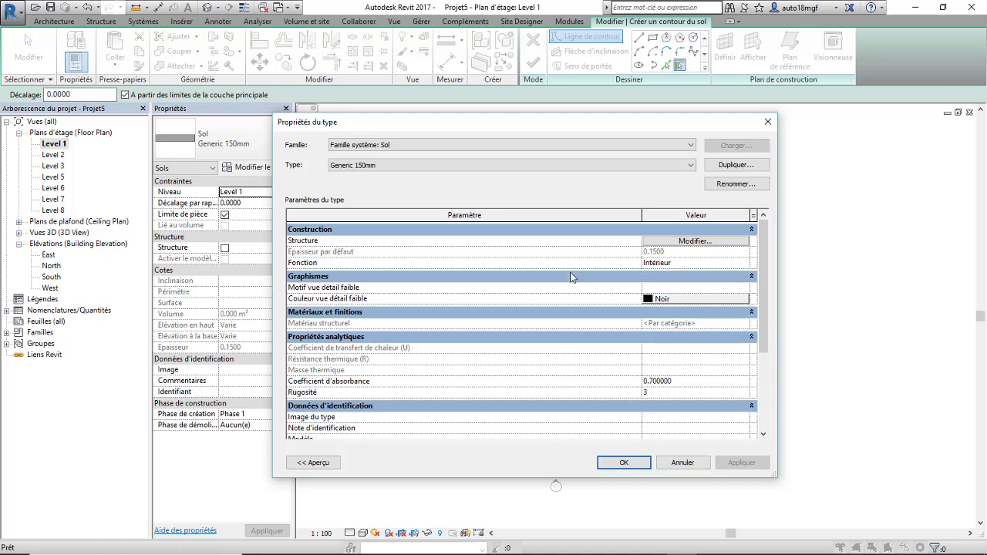
left_click(683, 463)
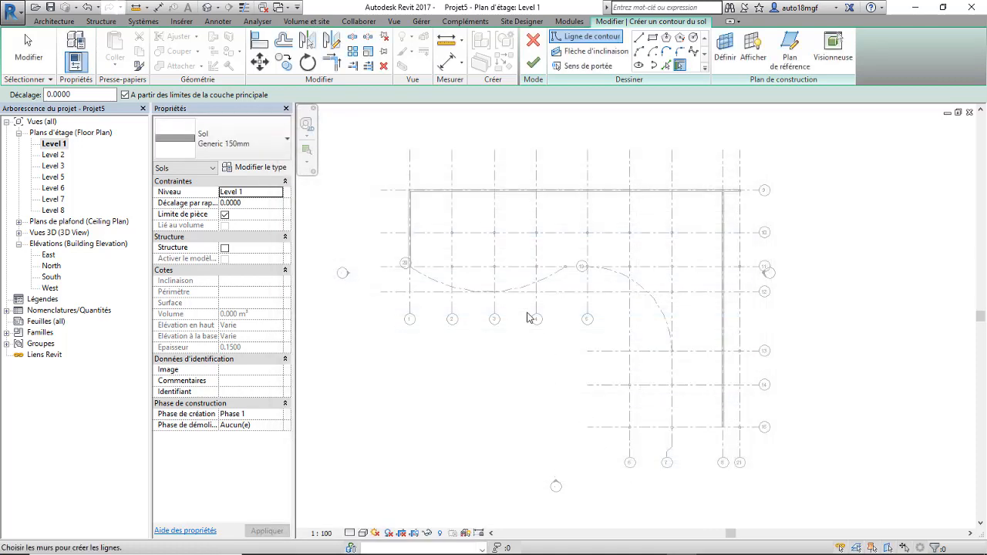
Draw a straight 9 m floor boundary line along the wall on grid 1, from grid 11 to grid 9.
middle_click_drag(622, 224, 615, 244)
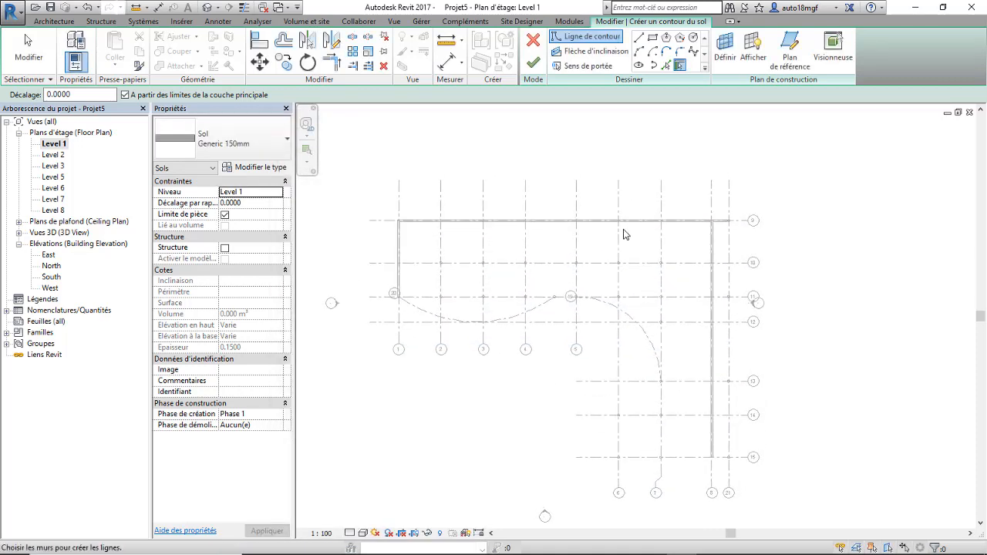
scroll(625, 234, "up", 1)
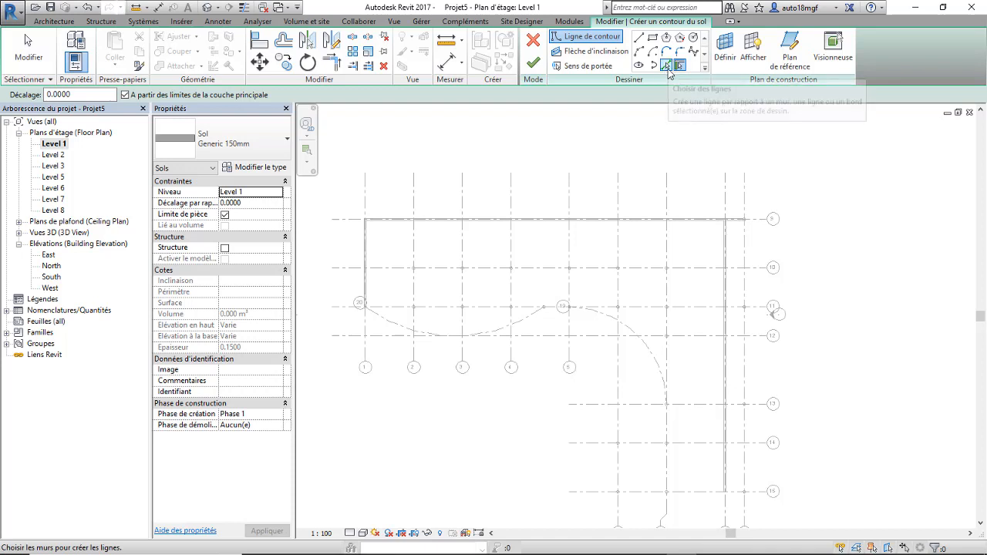
left_click(639, 39)
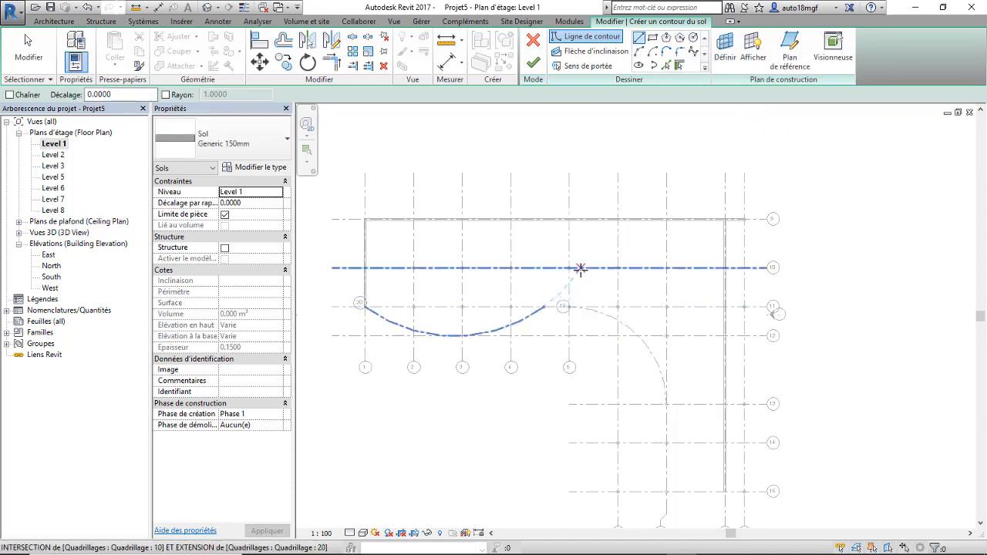
scroll(571, 267, "down", 2)
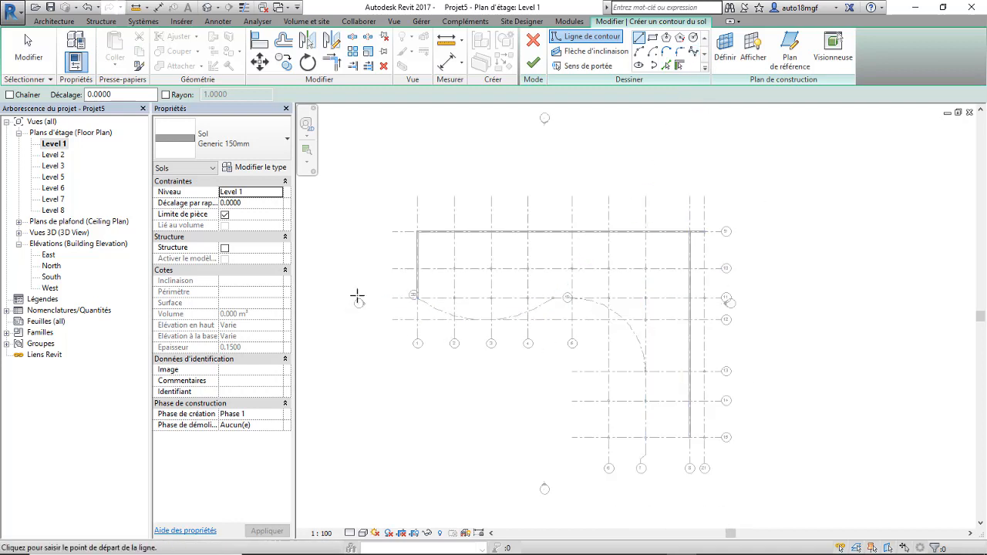
scroll(413, 297, "up", 2)
left_click(420, 308)
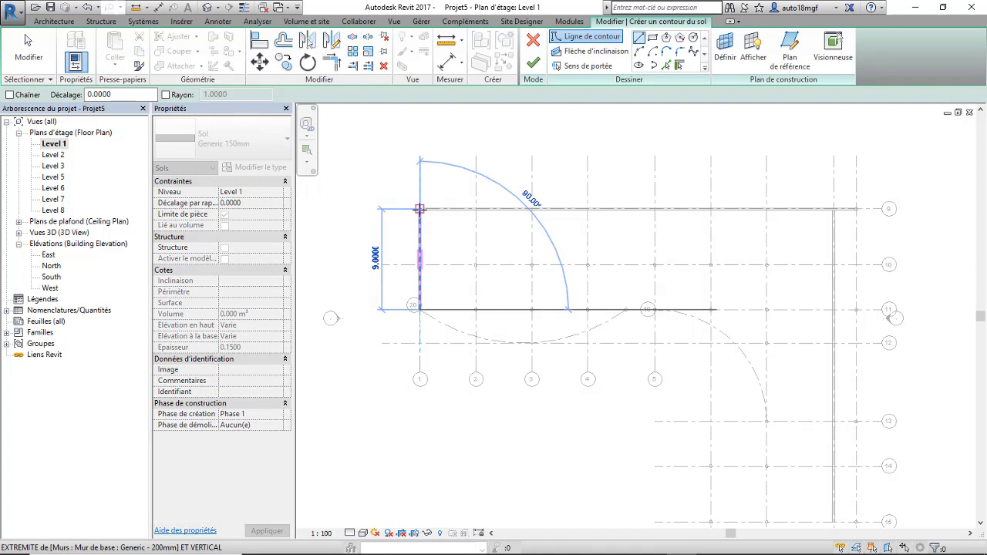
left_click(419, 208)
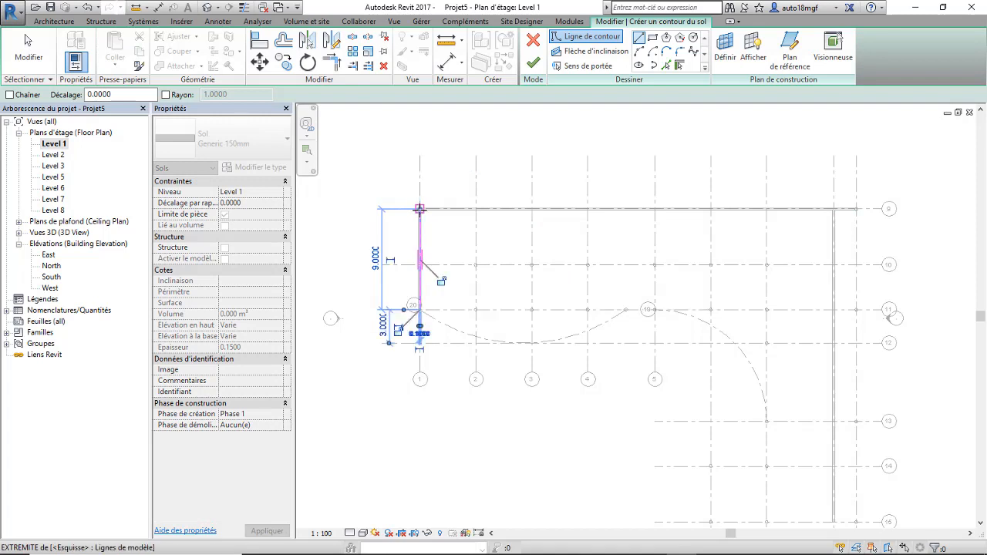
Draw the next floor boundary line along grid 9, from grid 1 to the wall's end on grid 21.
left_click(420, 209)
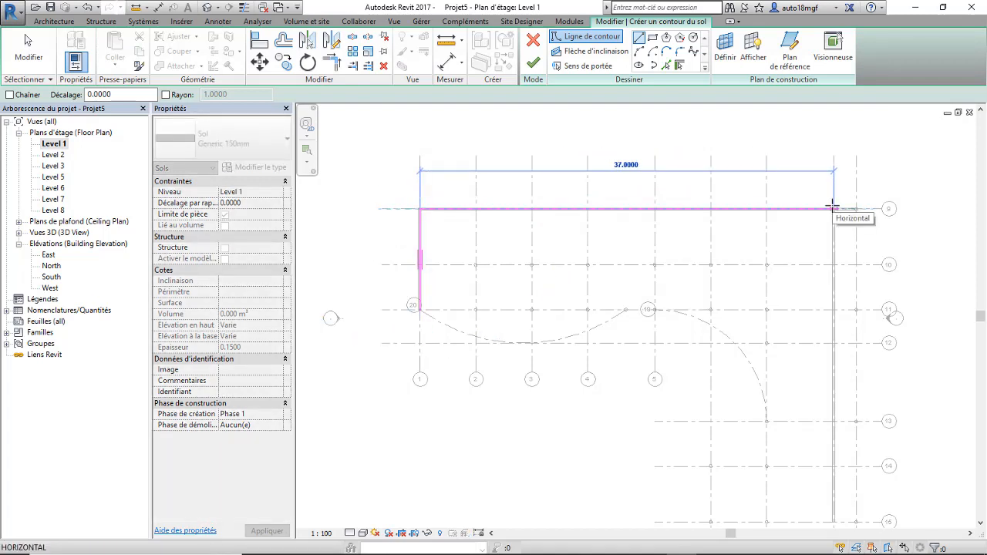
scroll(839, 208, "up", 2)
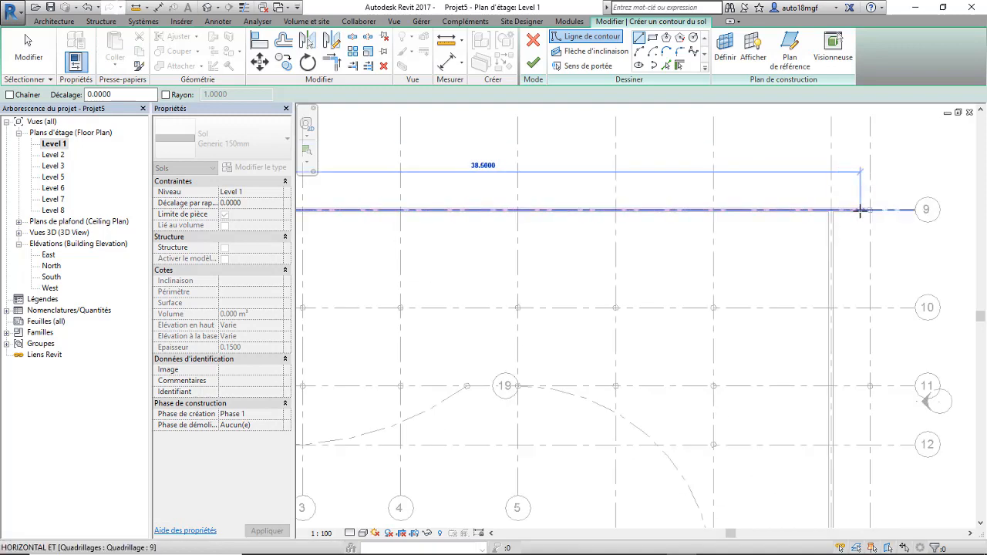
scroll(867, 210, "up", 2)
left_click(881, 208)
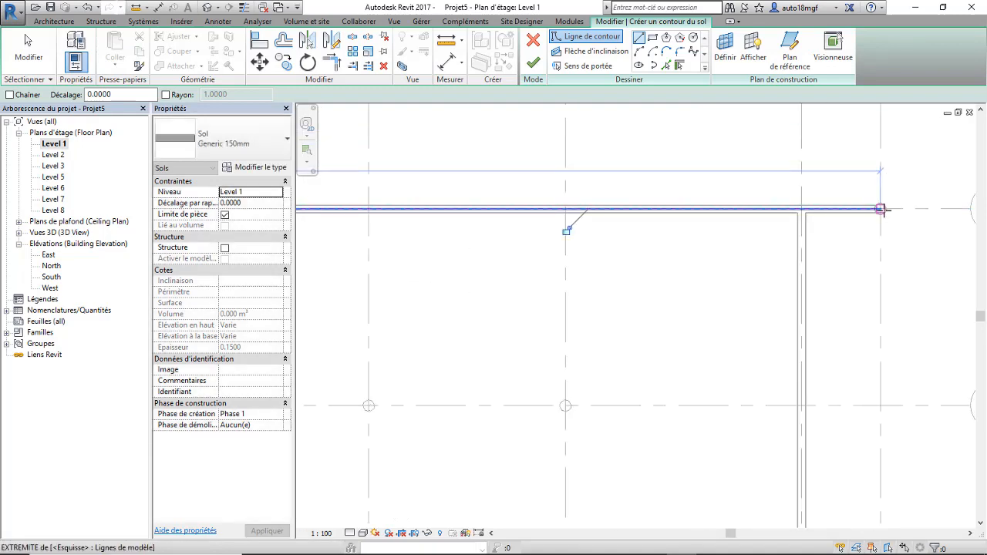
Continue the floor boundary 28 m along grid 21 from grid 9 to grid 15, and 13 m along grid 15 to grid 6.
scroll(877, 209, "down", 6)
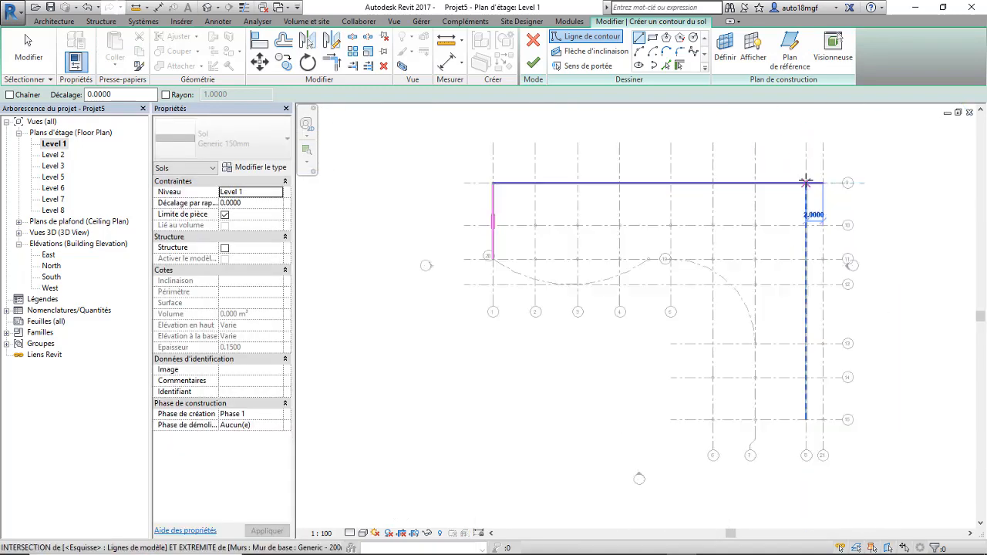
scroll(809, 270, "up", 5)
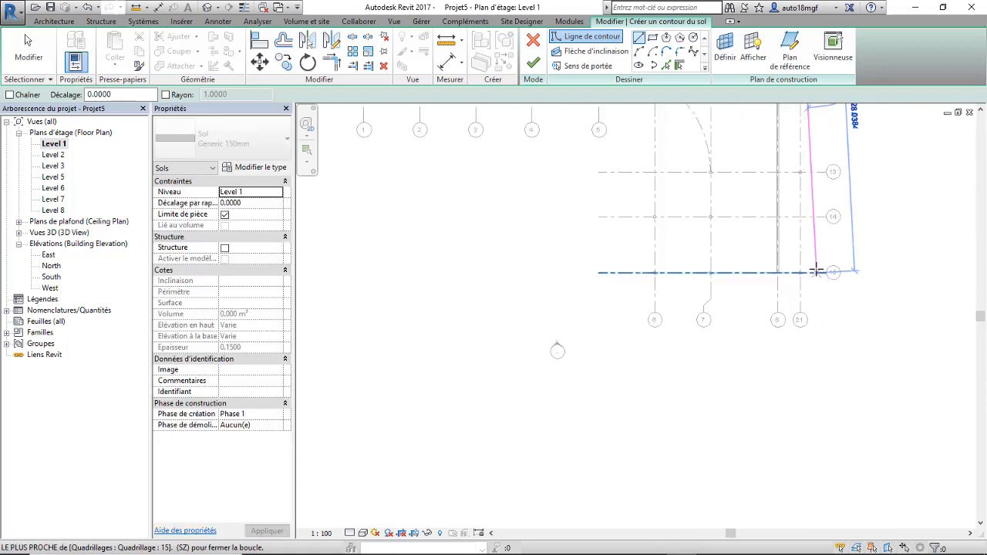
left_click(802, 272)
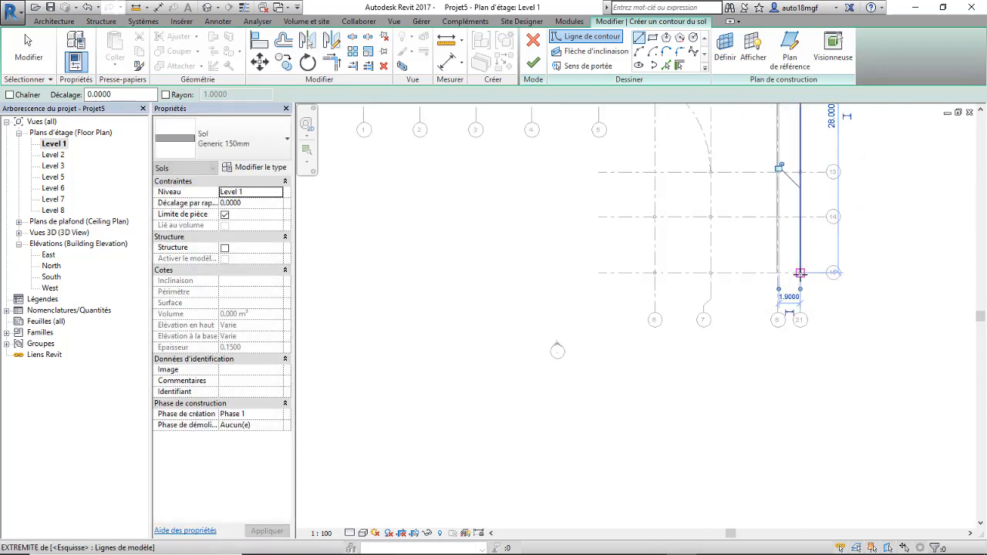
left_click(655, 273)
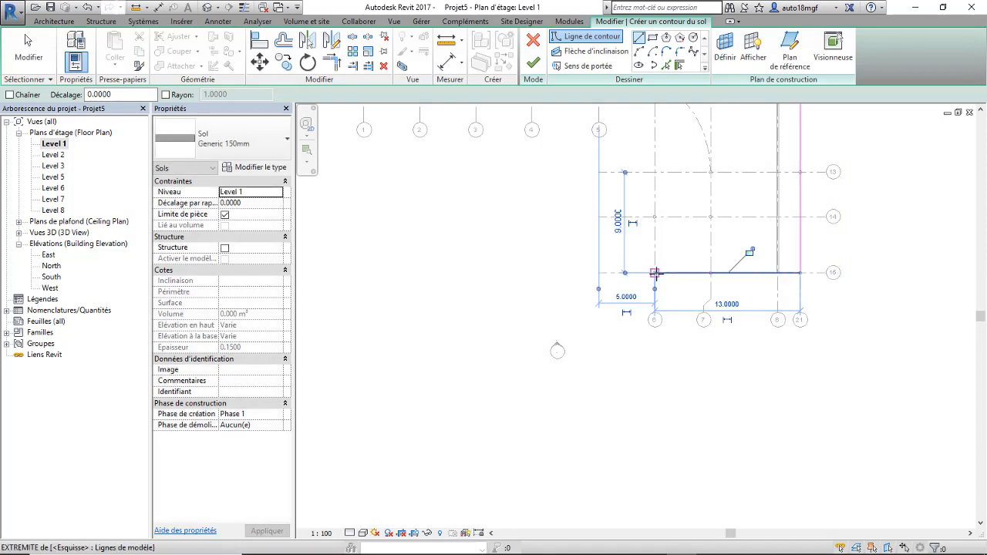
Continue the floor boundary along grid 6, grid 14 and grid 7, and follow arc grid 19 and grid 11 to the end of arc grid 20.
left_click(654, 272)
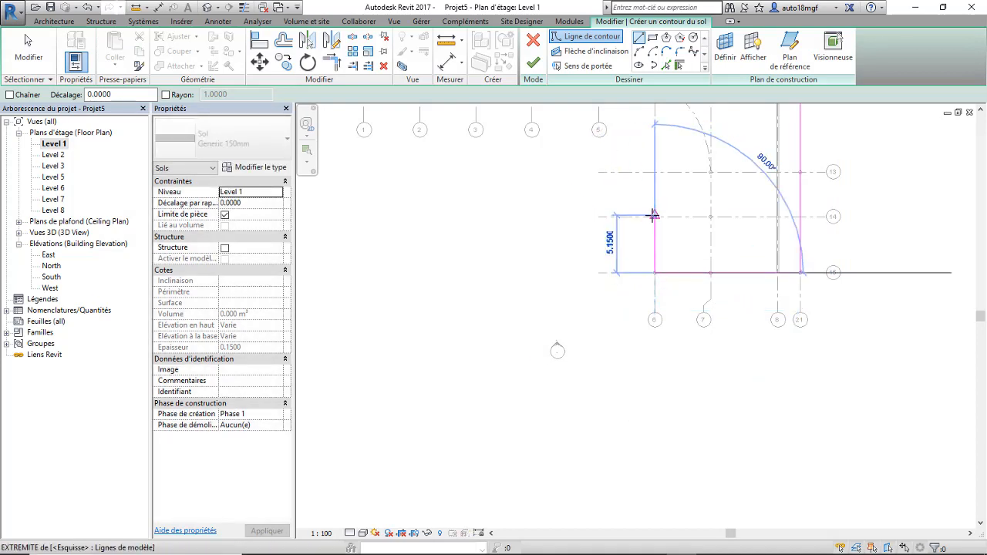
left_click(655, 215)
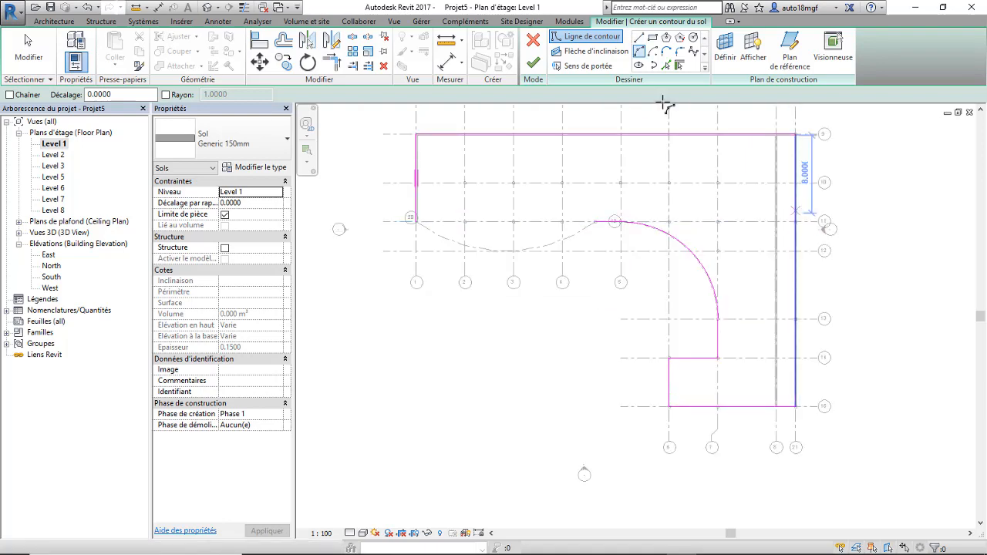
Close the floor boundary with an arc along arc grid 20, ending at the wall's end on grid 1, with a radius of about 15.6 m.
scroll(586, 222, "up", 2)
scroll(600, 229, "up", 2)
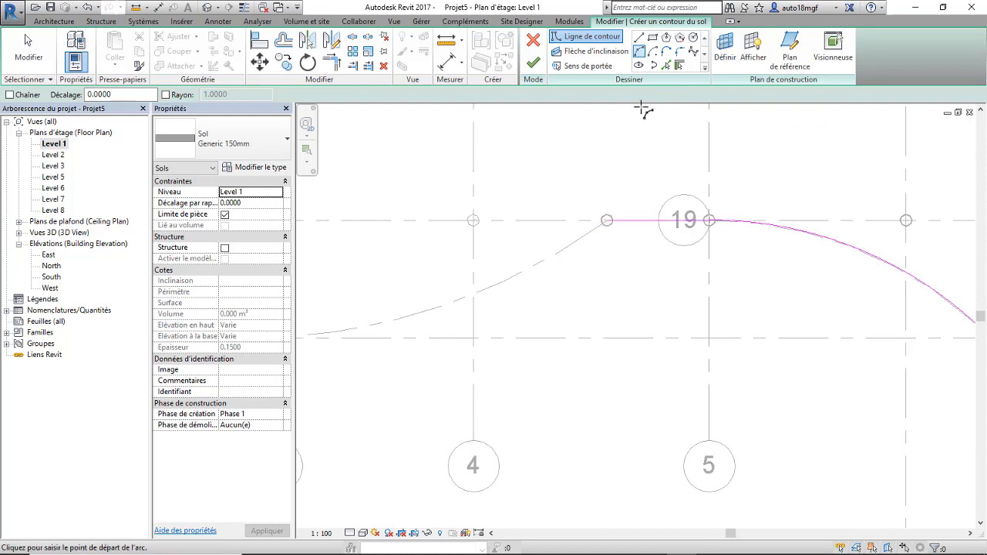
left_click(607, 222)
scroll(784, 247, "down", 2)
scroll(520, 246, "down", 3)
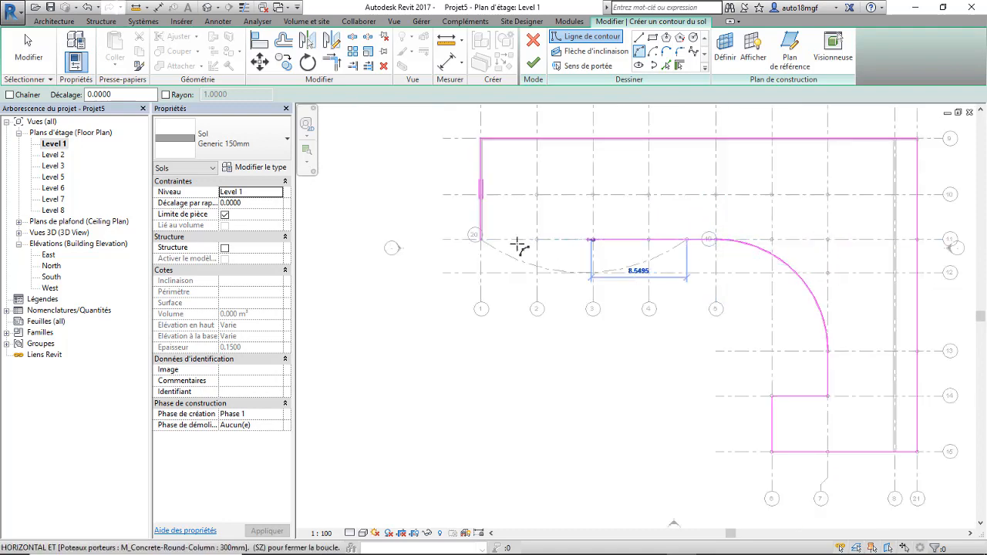
scroll(463, 232, "up", 2)
scroll(463, 231, "up", 4)
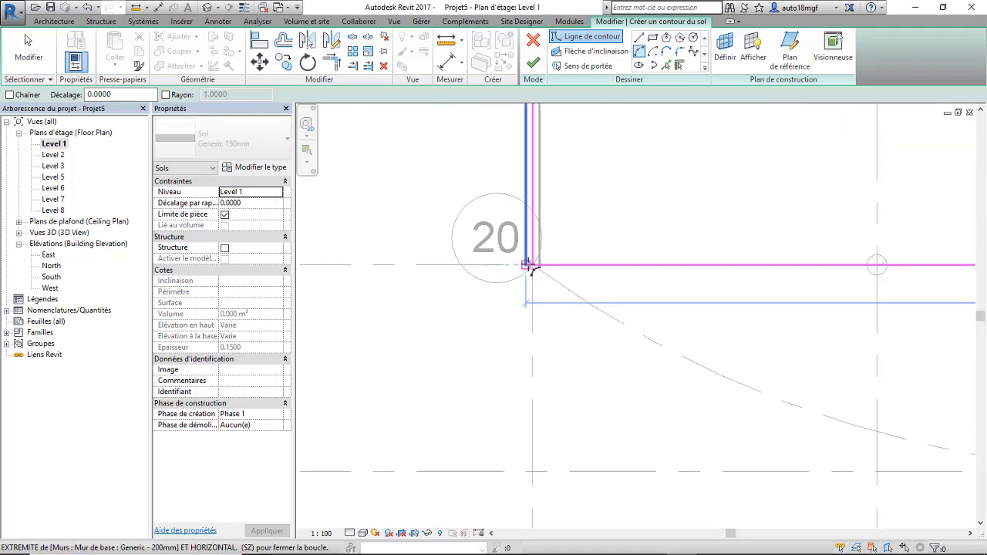
left_click(535, 266)
scroll(408, 250, "down", 3)
scroll(695, 273, "up", 4)
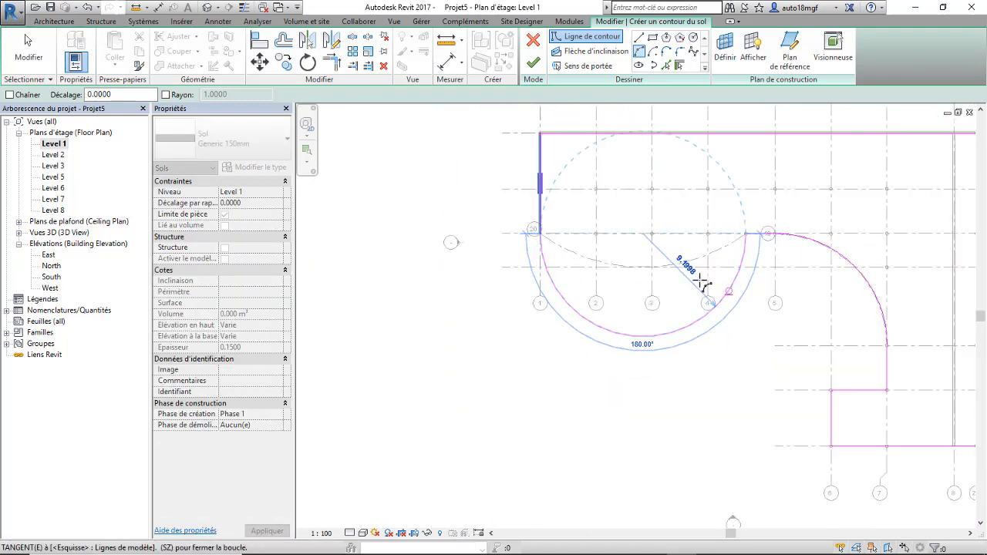
scroll(655, 257, "up", 2)
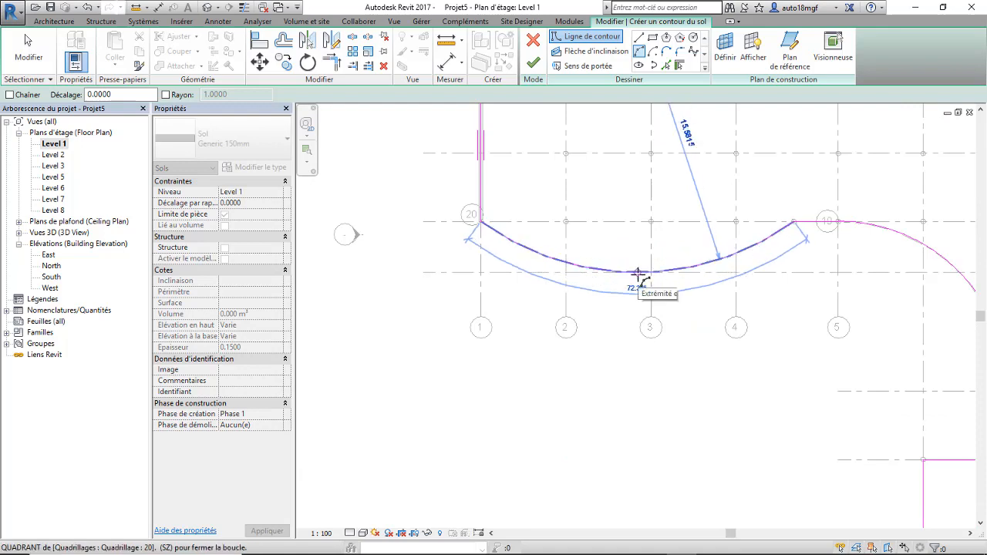
left_click(638, 274)
scroll(522, 304, "down", 3)
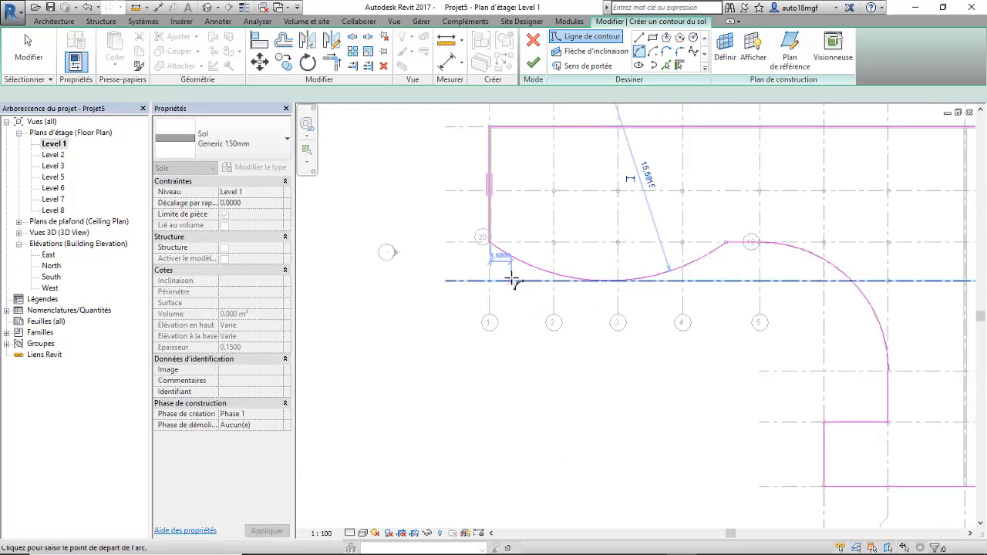
key("Escape")
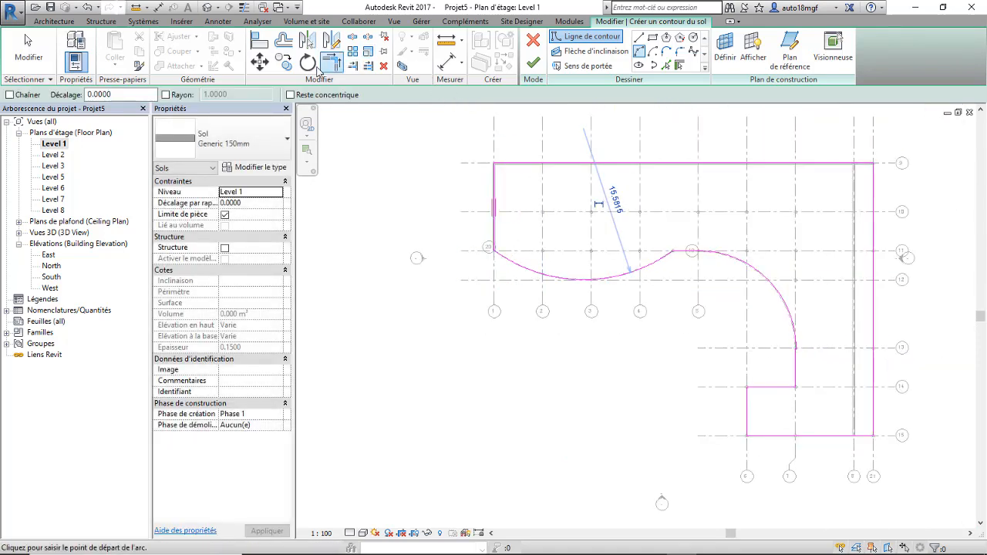
Trim the floor boundary line on grid 1 to meet the arc and the boundary line along grid 9.
left_click(331, 67)
scroll(498, 254, "up", 2)
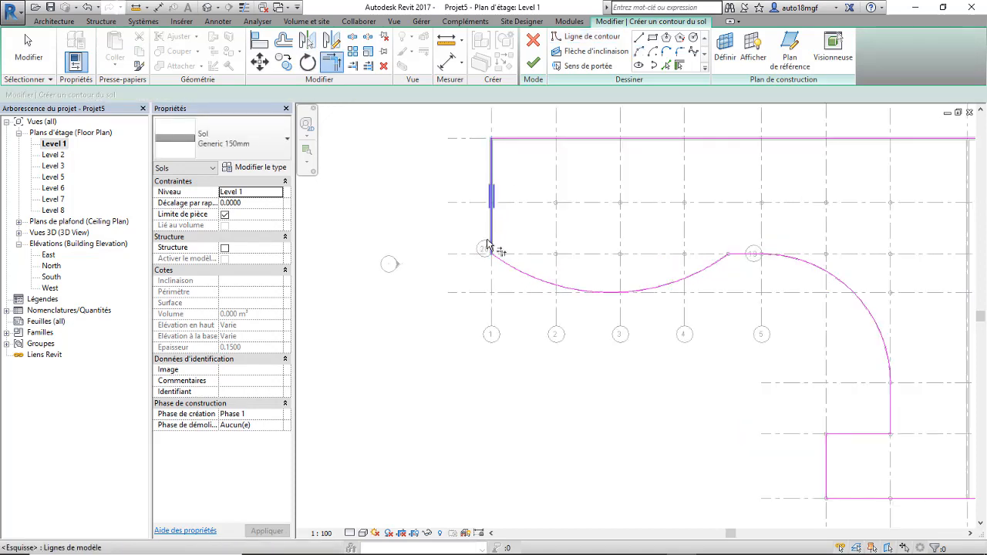
left_click(490, 251)
left_click(489, 254)
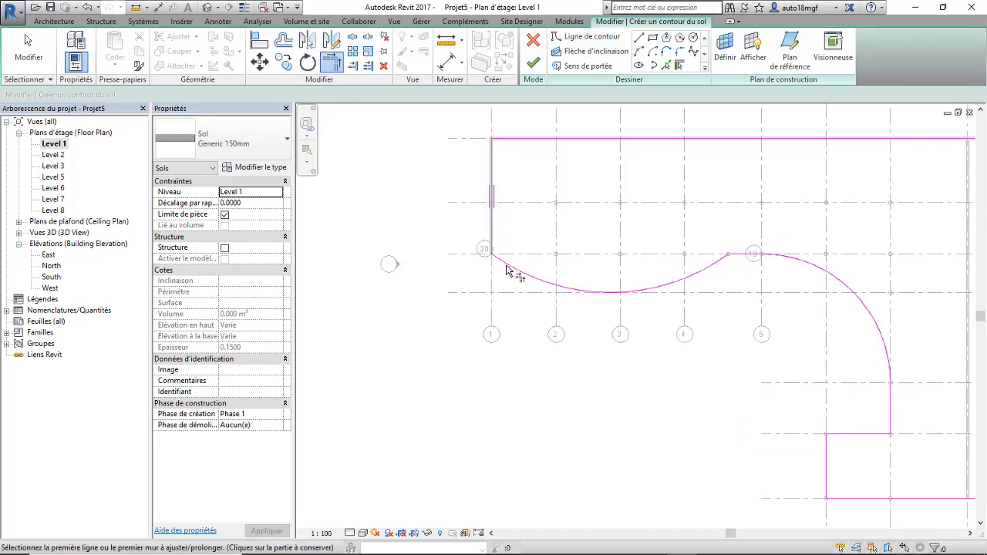
left_click(495, 164)
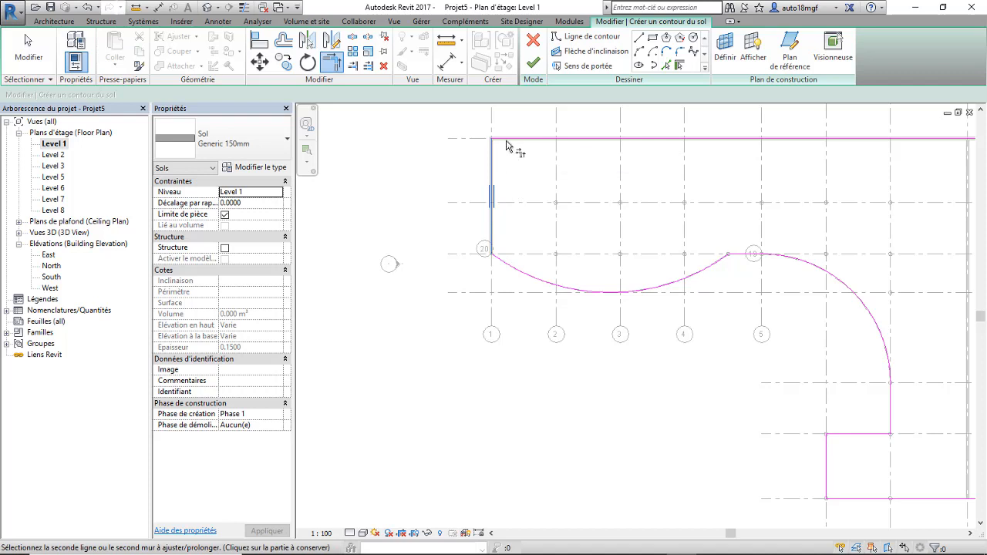
left_click(509, 140)
scroll(501, 220, "down", 3)
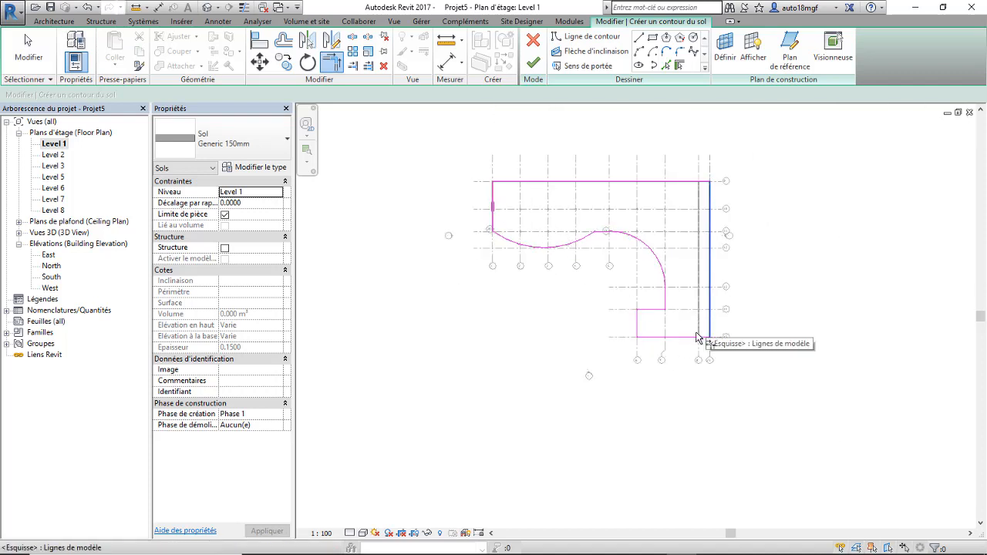
left_click(694, 338)
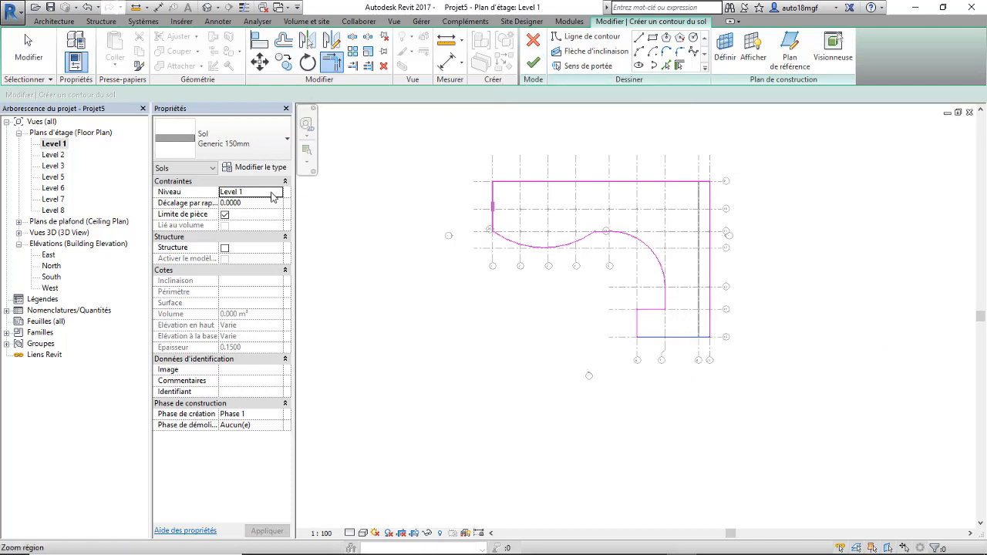
Keep the floor on Level 1, finish its boundary sketch and dismiss the save reminder without saving the project.
left_click(270, 192)
left_click(278, 193)
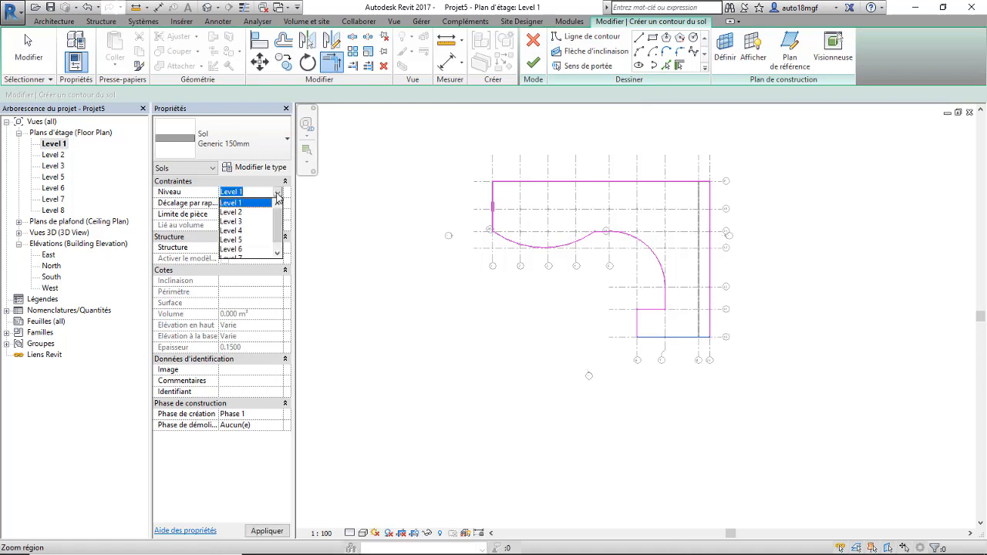
left_click(278, 197)
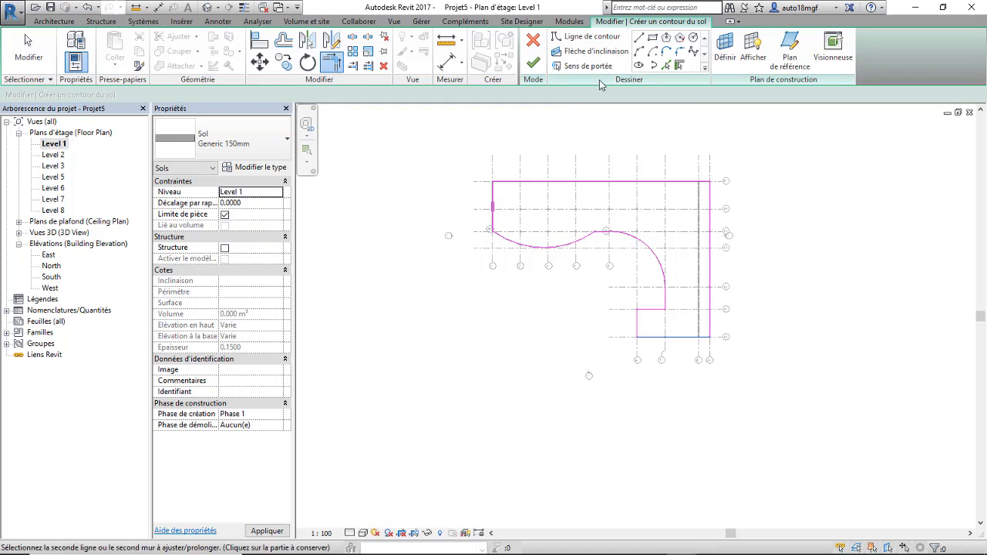
left_click(533, 63)
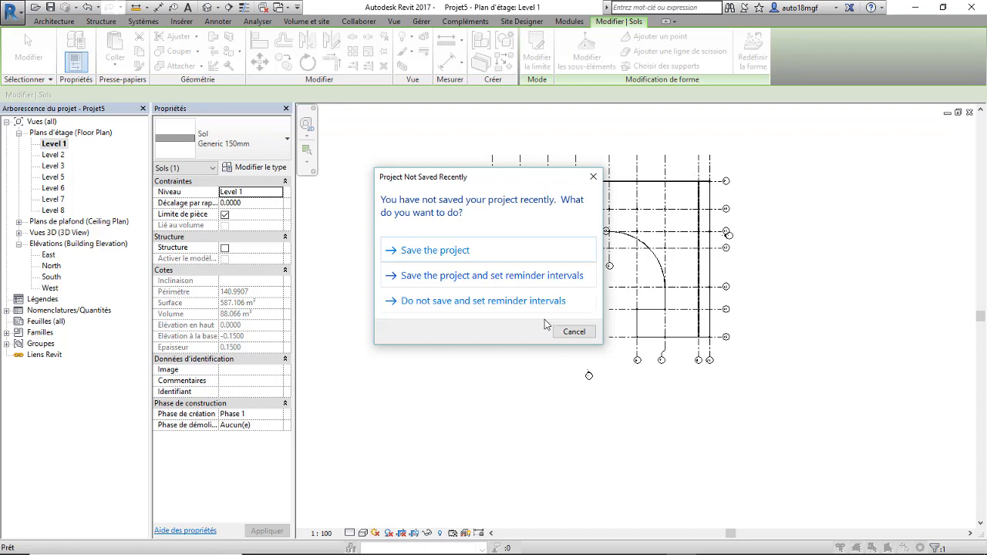
left_click(492, 301)
left_click(590, 455)
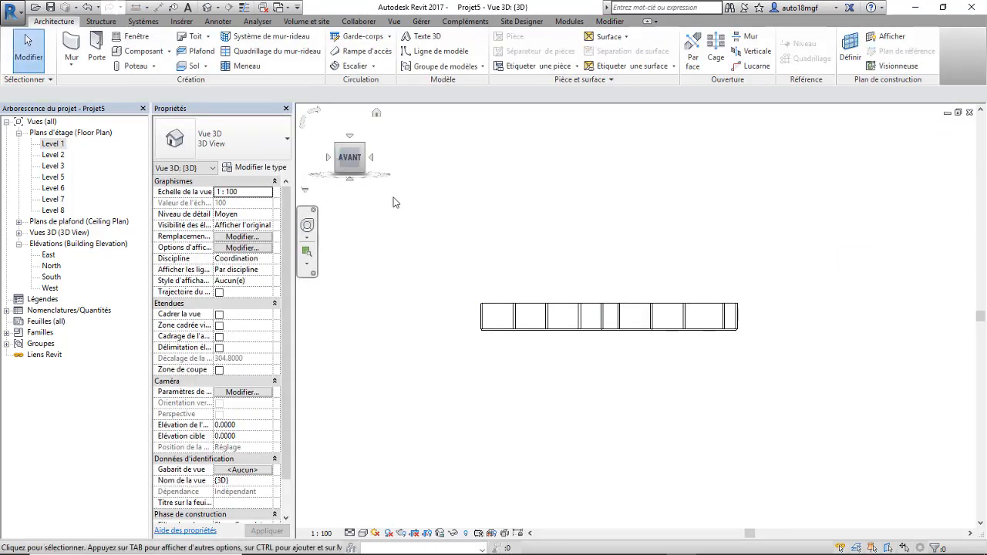
In the 3D view, set the floor slab's height offset from Level 1 to 0.6 m.
middle_click_drag(470, 208, 433, 280, "shift")
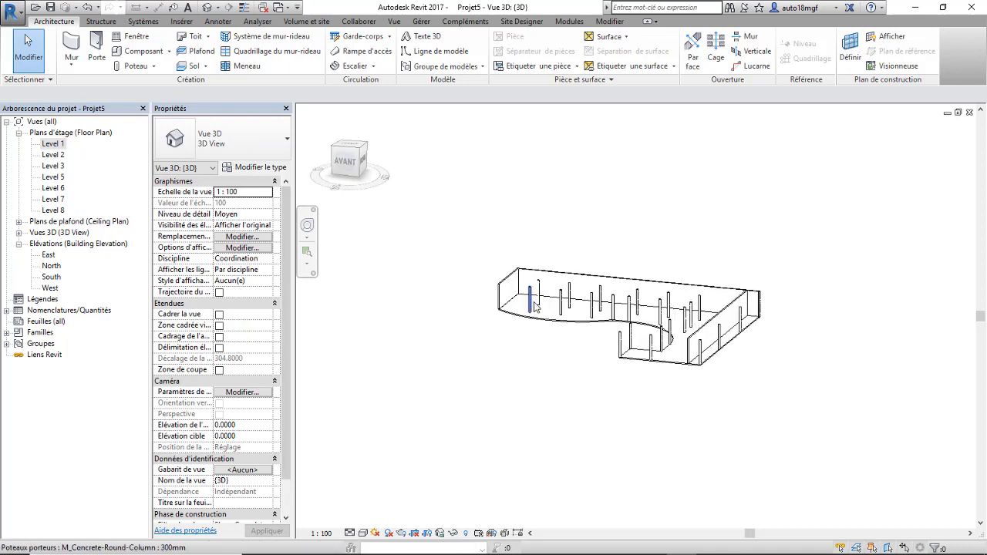
scroll(542, 306, "up", 5)
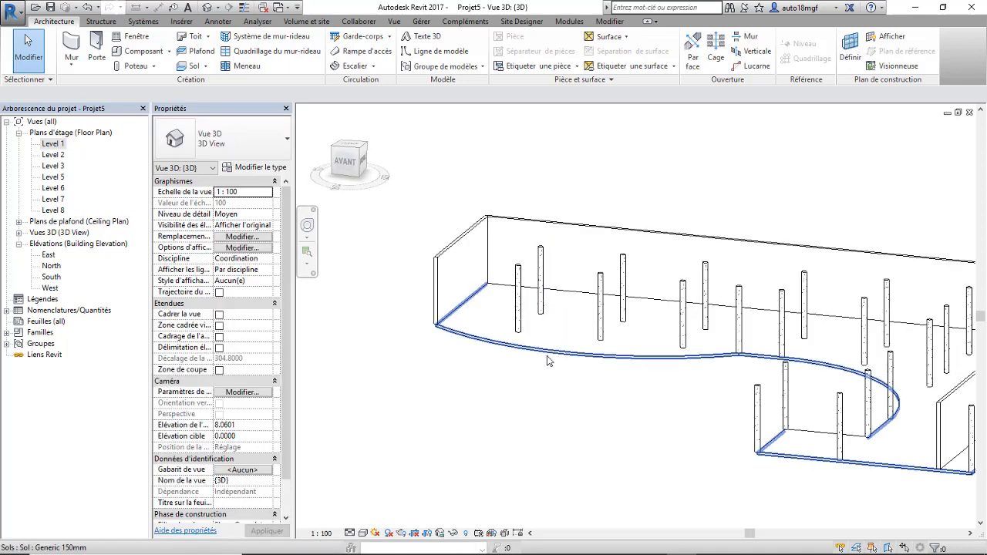
scroll(540, 349, "up", 3)
scroll(540, 349, "down", 2)
left_click(533, 351)
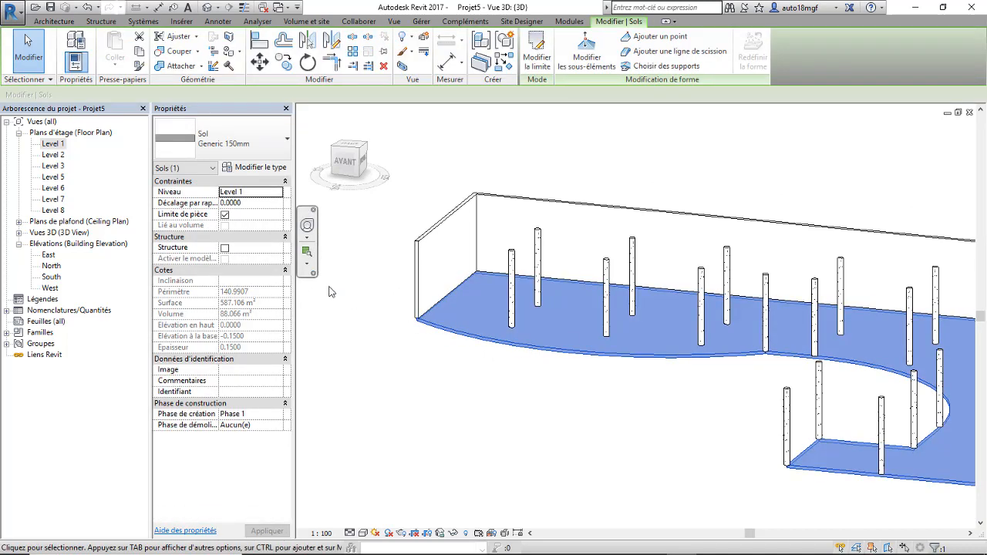
left_click(251, 204)
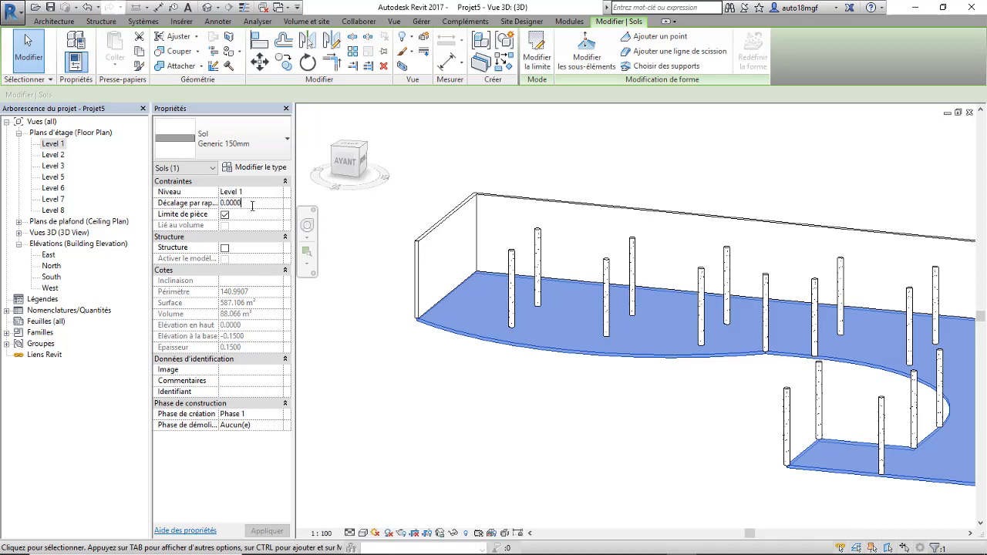
left_click_drag(248, 203, 222, 202)
type("0.")
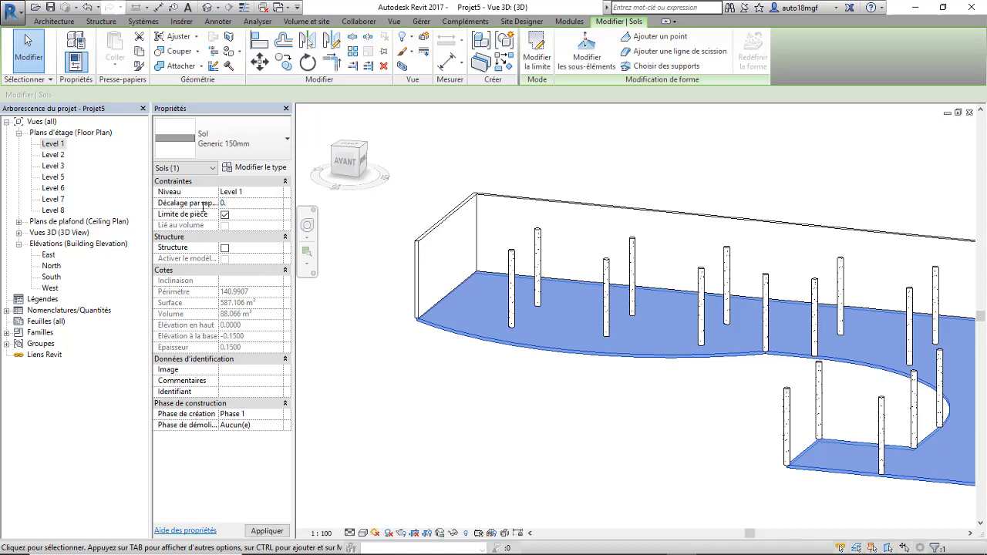
left_click(460, 426)
scroll(440, 424, "down", 1)
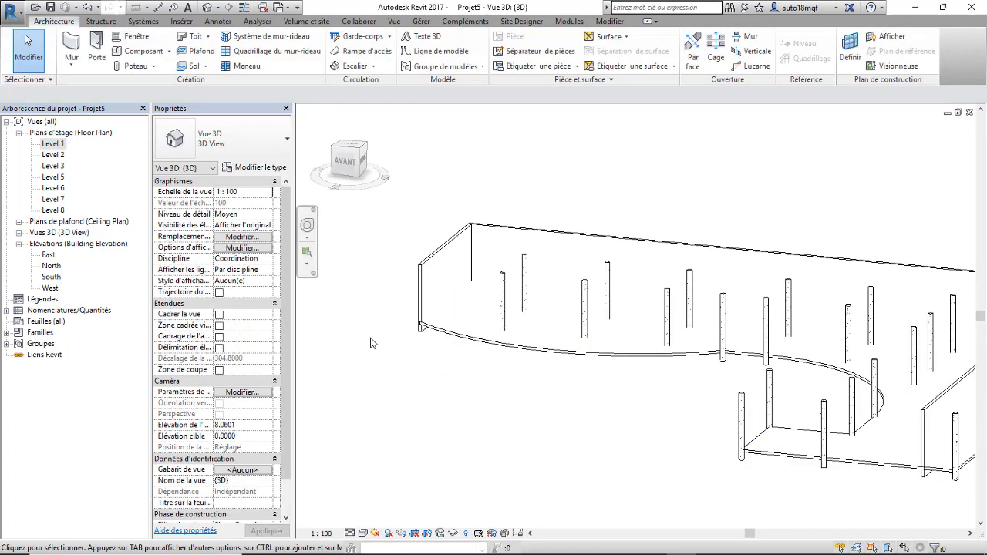
Copy the floor slab and paste it aligned to the level at the top of the walls and columns.
left_click(477, 335)
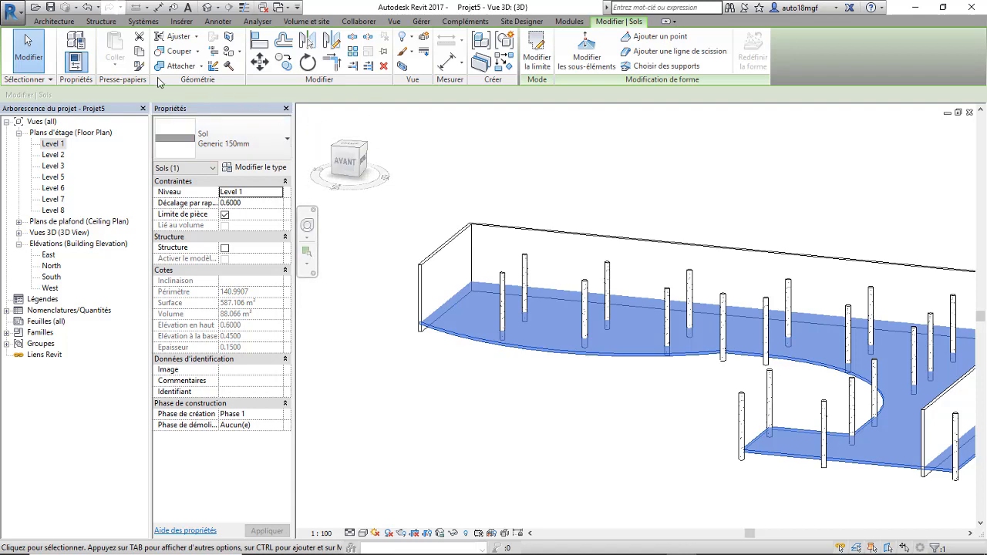
left_click(138, 51)
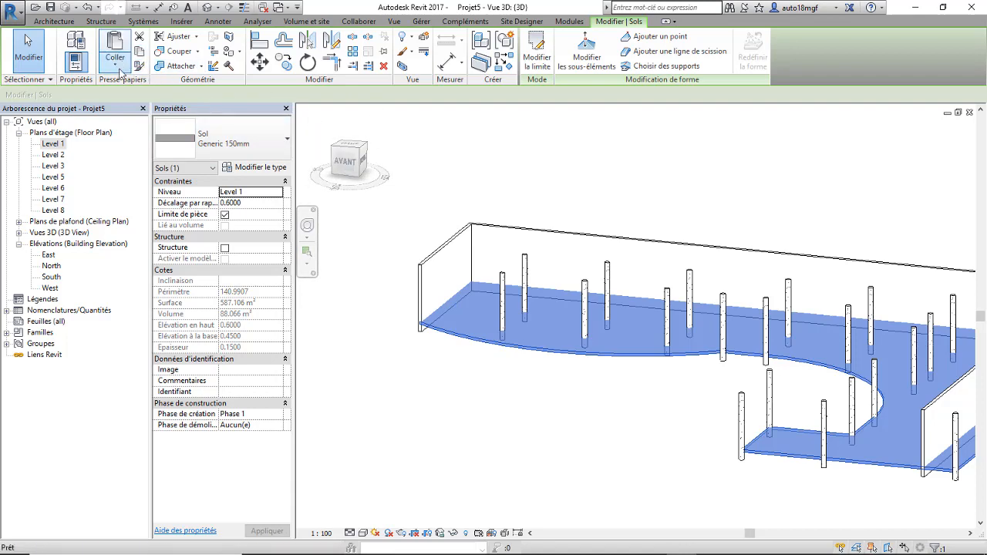
left_click(115, 60)
left_click(162, 110)
left_click(144, 193)
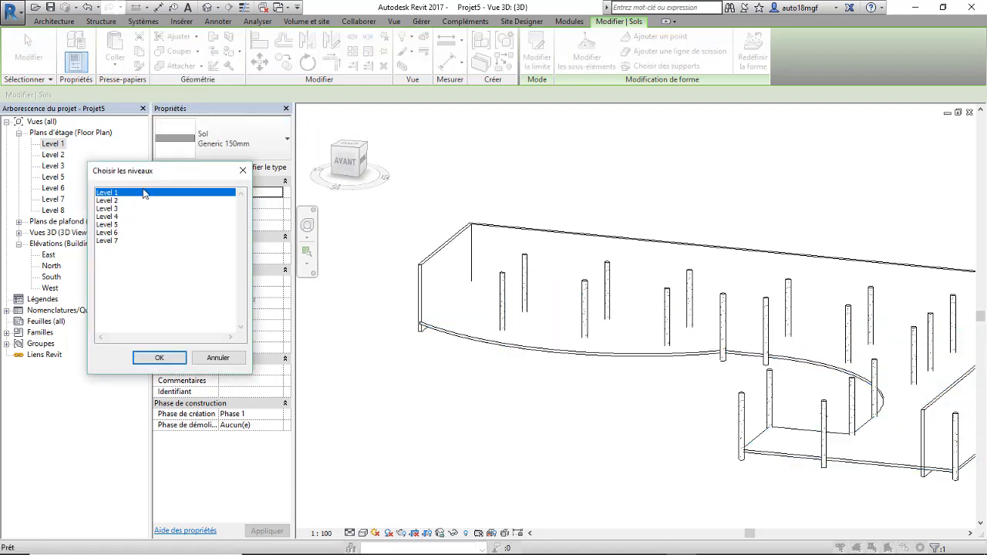
left_click(159, 358)
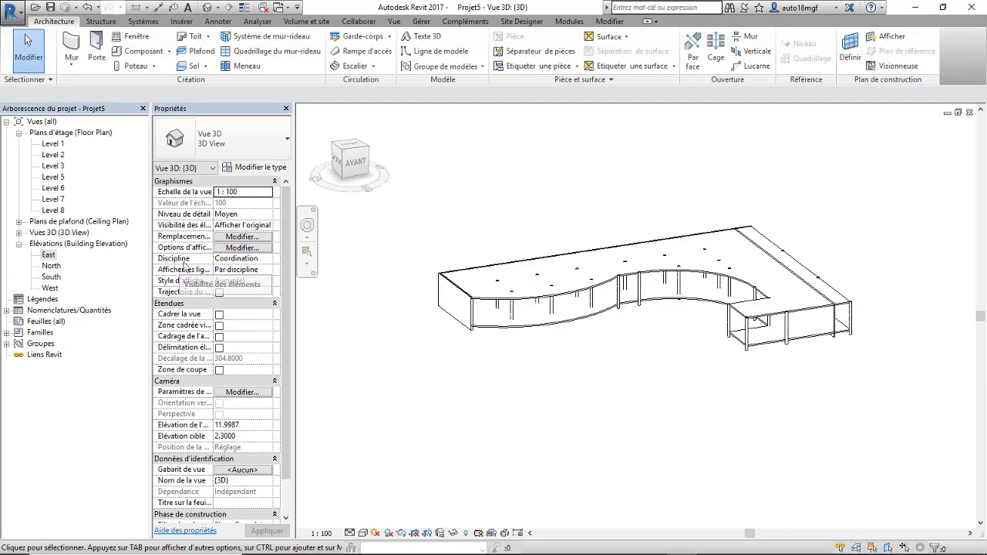
scroll(457, 340, "down", 2)
scroll(555, 313, "up", 2)
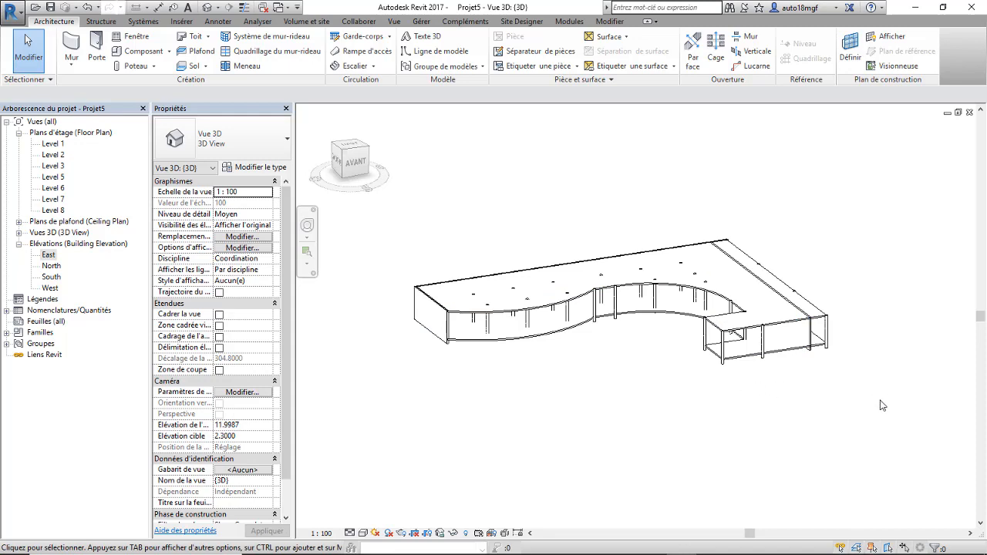
left_click_drag(879, 400, 400, 239)
scroll(440, 312, "up", 2)
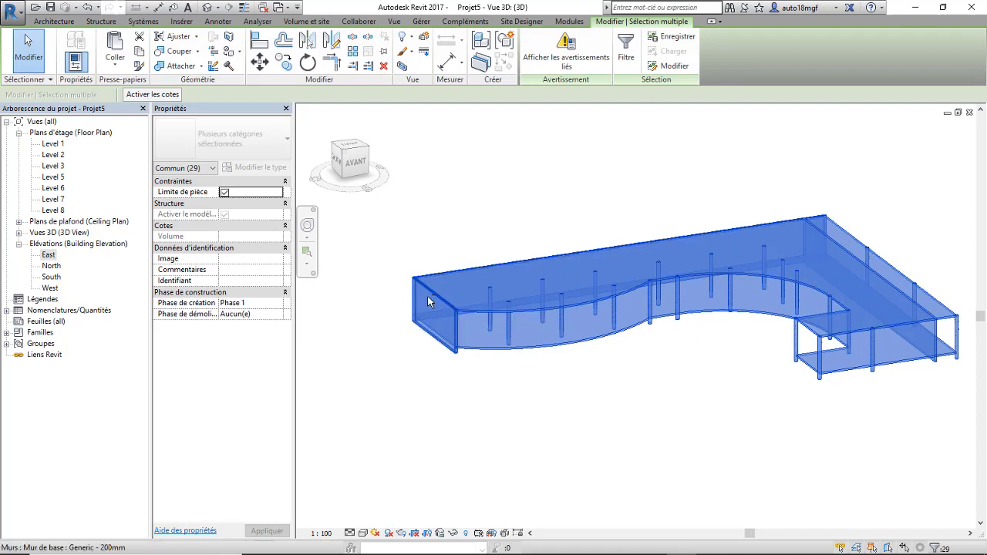
left_click(430, 302, "shift")
left_click(459, 279, "shift")
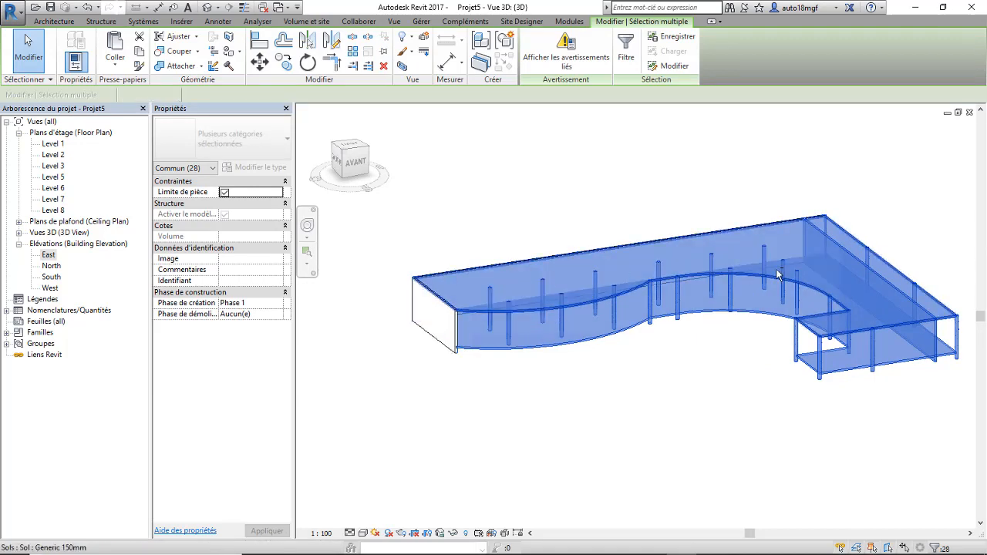
left_click(929, 349, "shift")
scroll(531, 376, "down", 2)
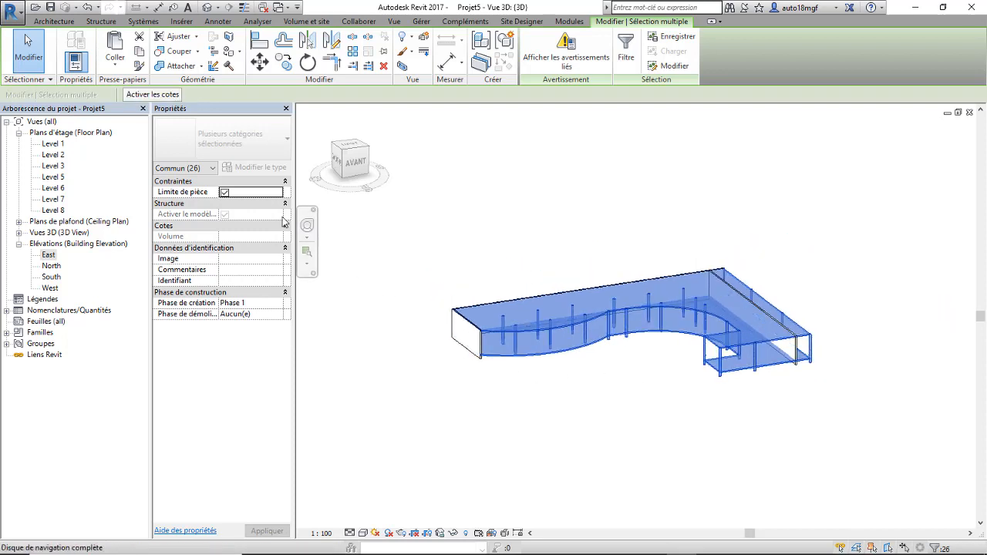
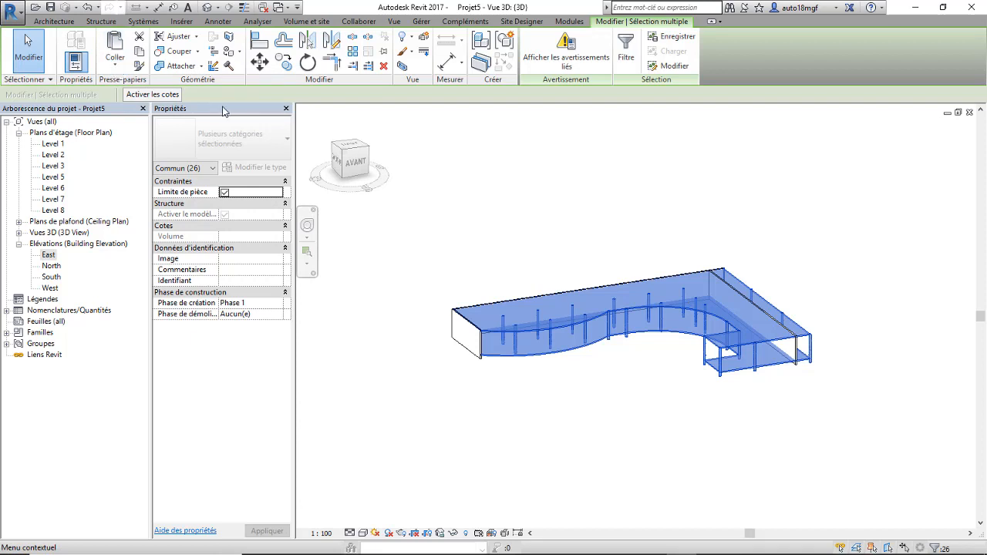
left_click(115, 65)
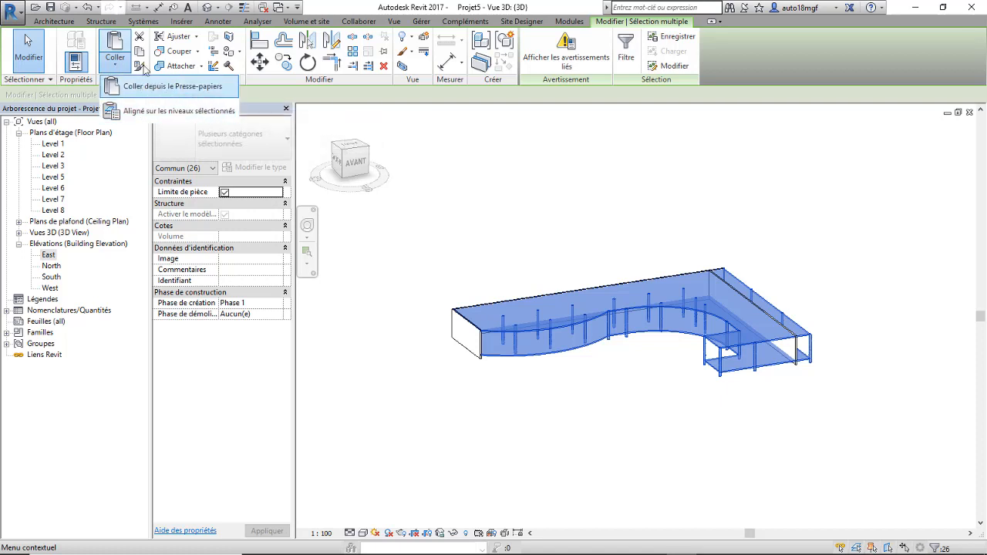
left_click(140, 112)
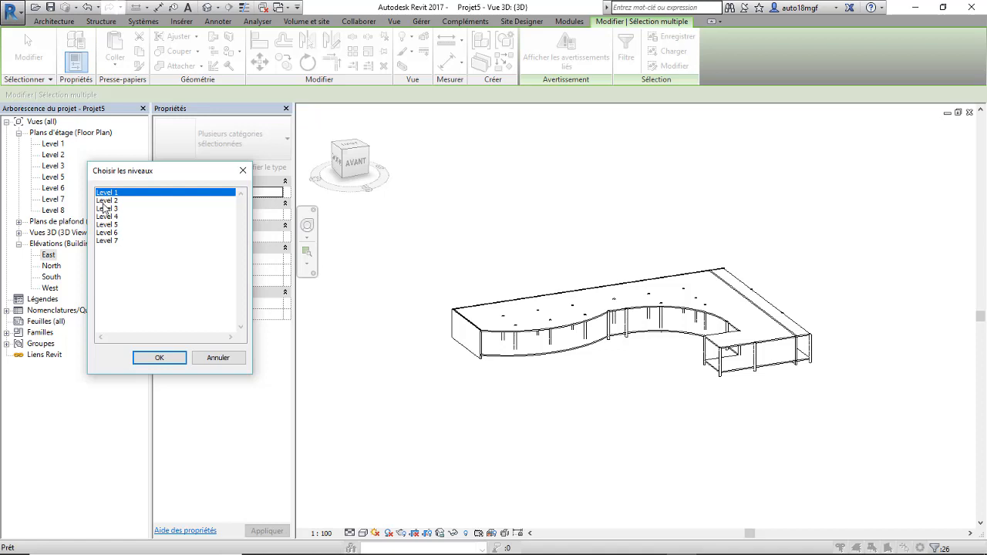
left_click(231, 364)
key("Escape")
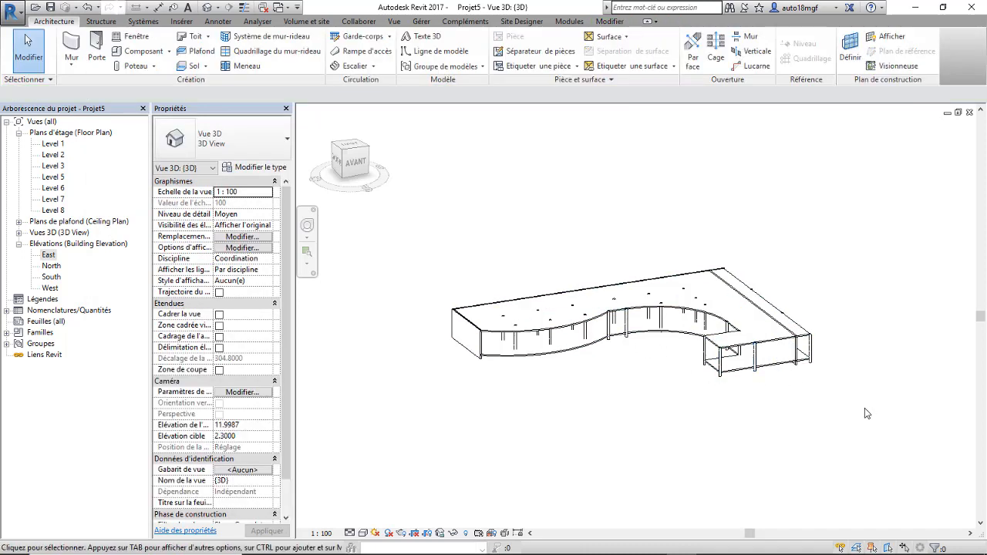
Select the whole storey except its walls and the lower floor slab, and copy the columns and upper slab to the clipboard.
left_click_drag(863, 417, 397, 241)
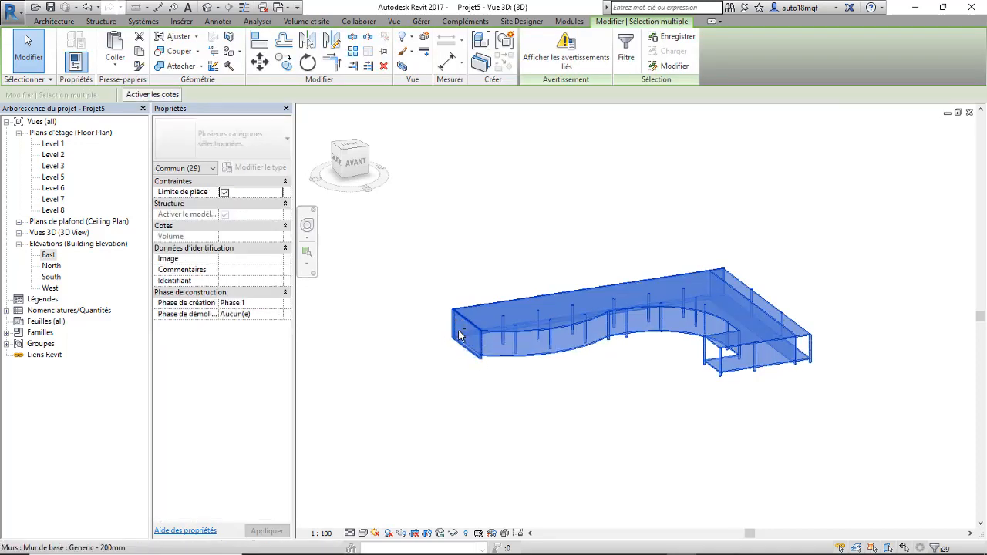
left_click(496, 310, "shift")
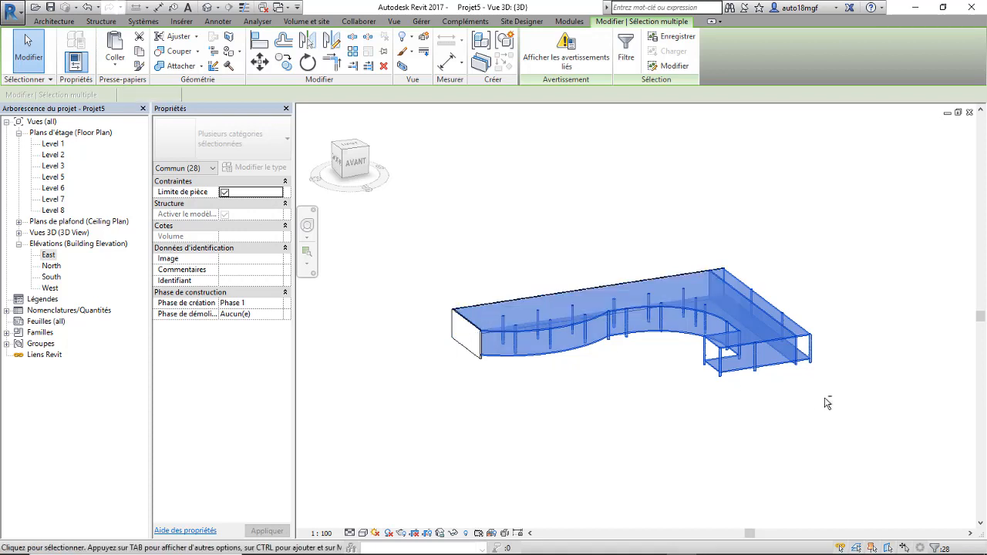
left_click(799, 356, "shift")
left_click(458, 300, "shift")
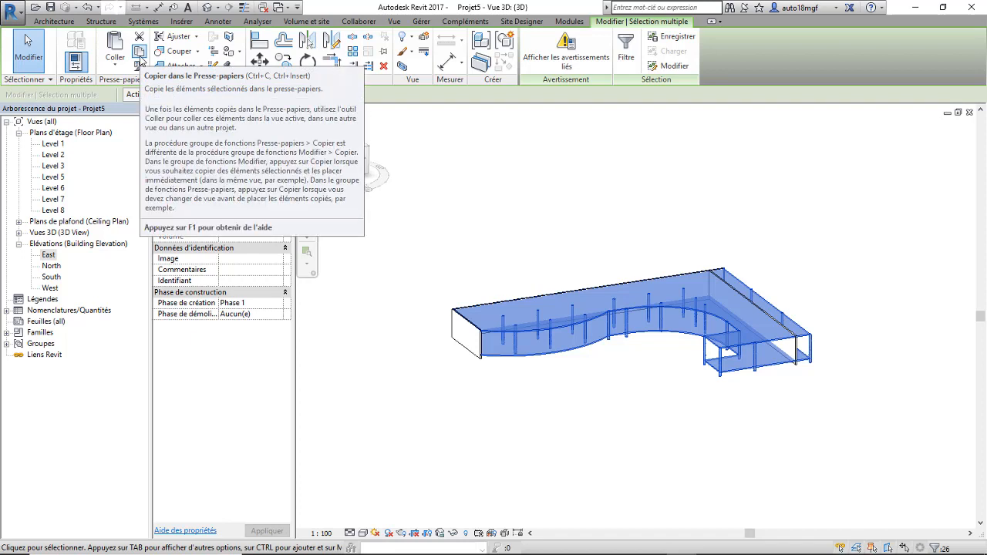
left_click(494, 359, "shift")
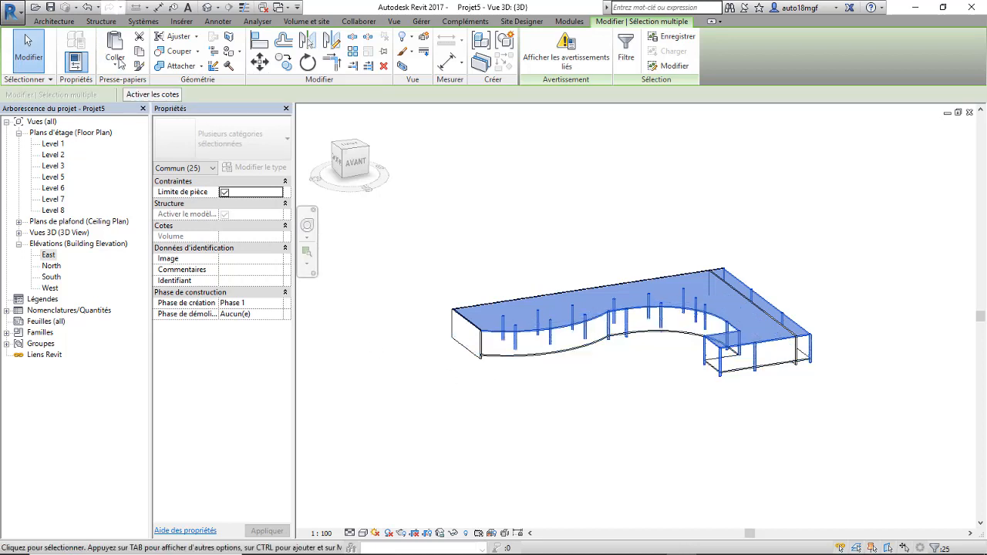
Paste the copied columns and upper slab aligned to selected levels, choosing Level 2 as the first target level.
left_click(115, 68)
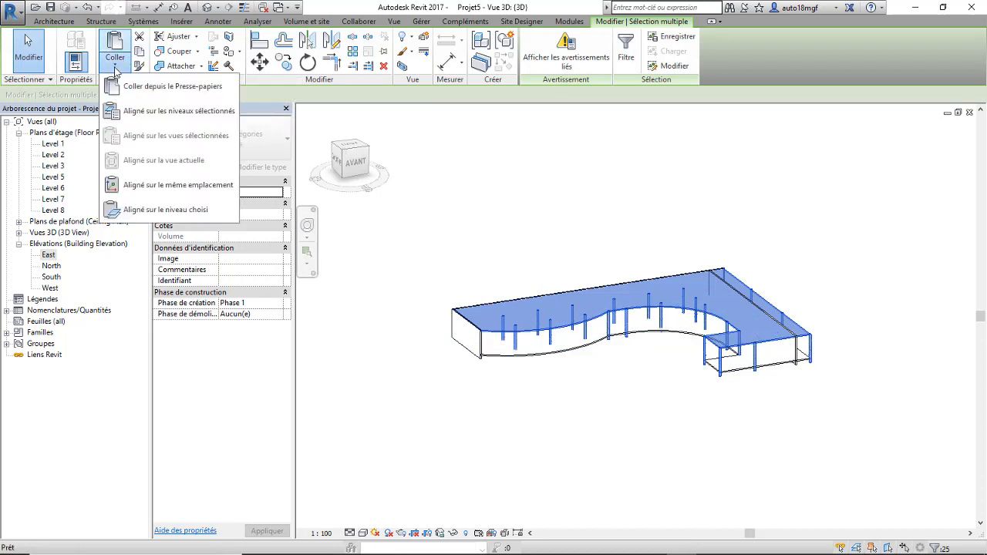
left_click(125, 111)
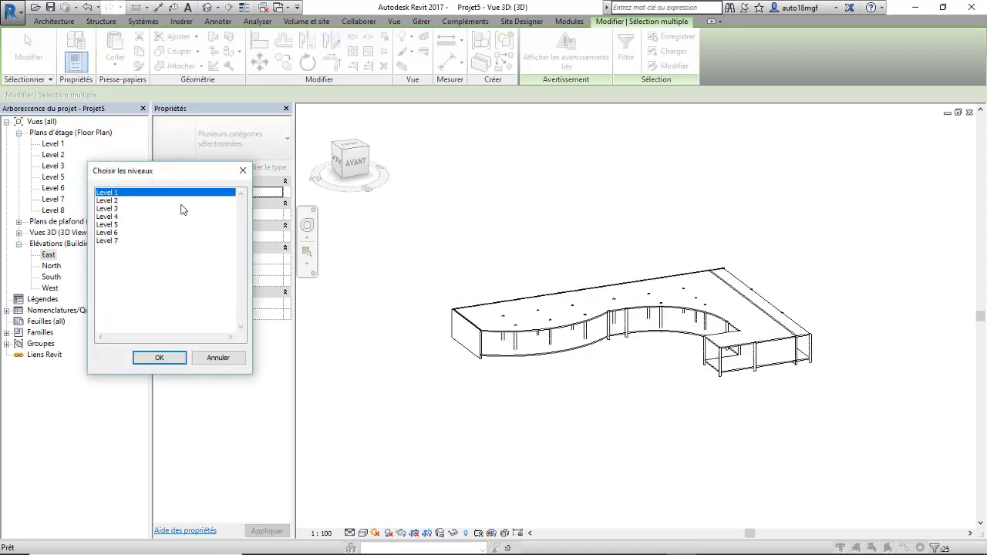
left_click(105, 201)
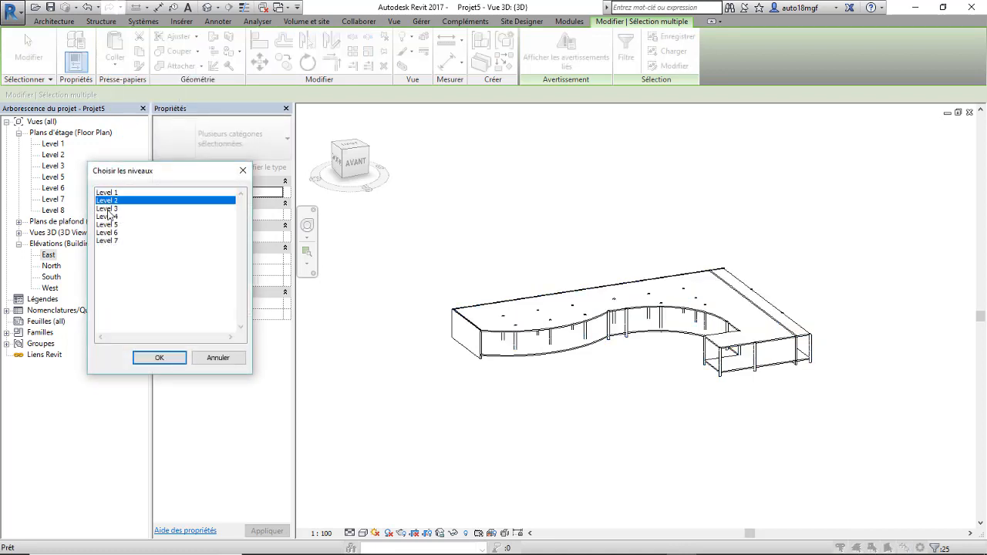
Paste the copied floor and columns aligned to Level 2 and Level 3, and clear the selection.
left_click(106, 209, "ctrl")
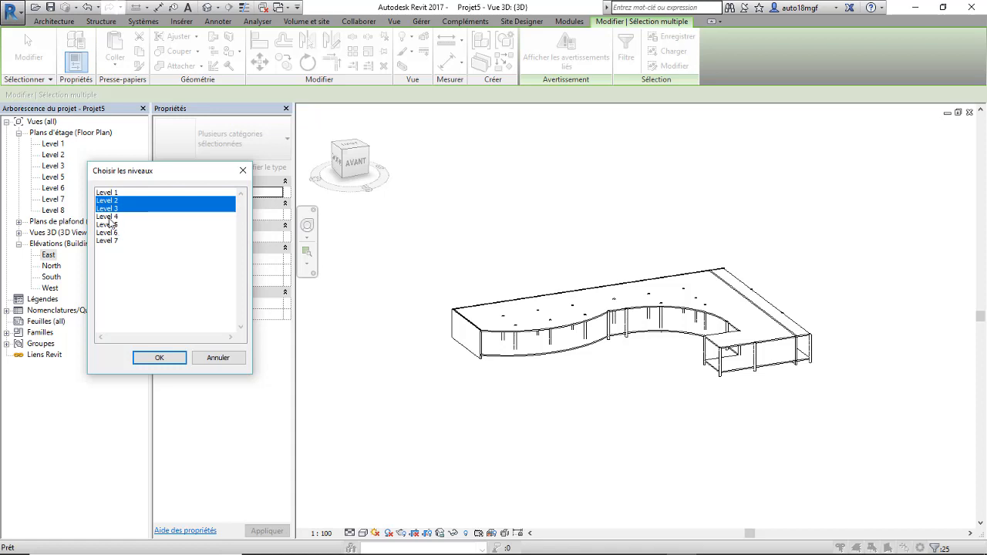
left_click(159, 360)
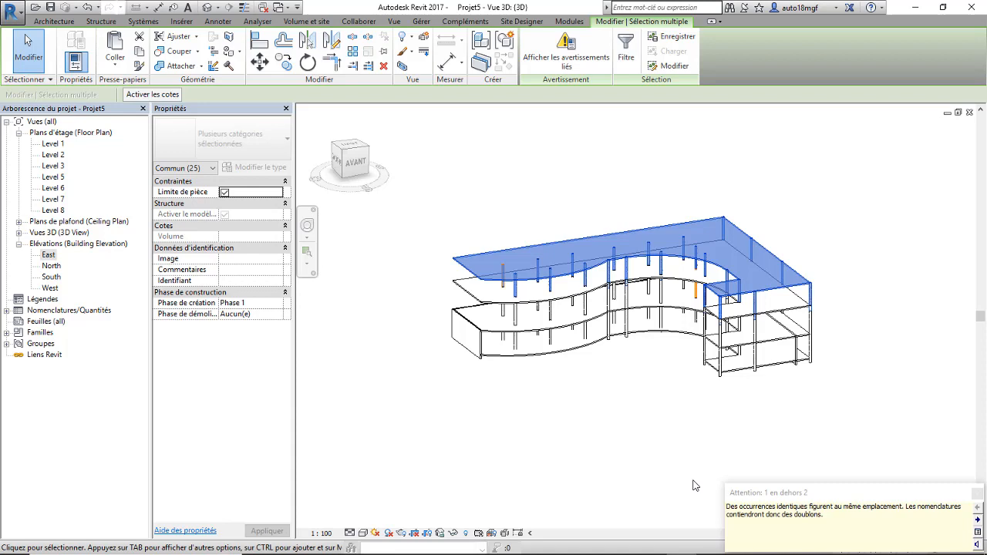
left_click(693, 485)
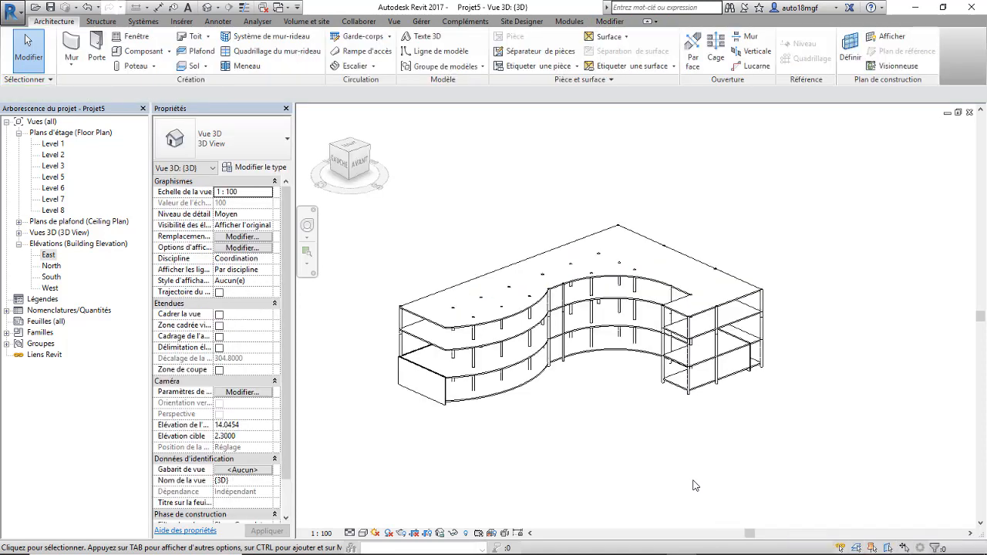
scroll(708, 277, "down", 2)
scroll(618, 298, "up", 2)
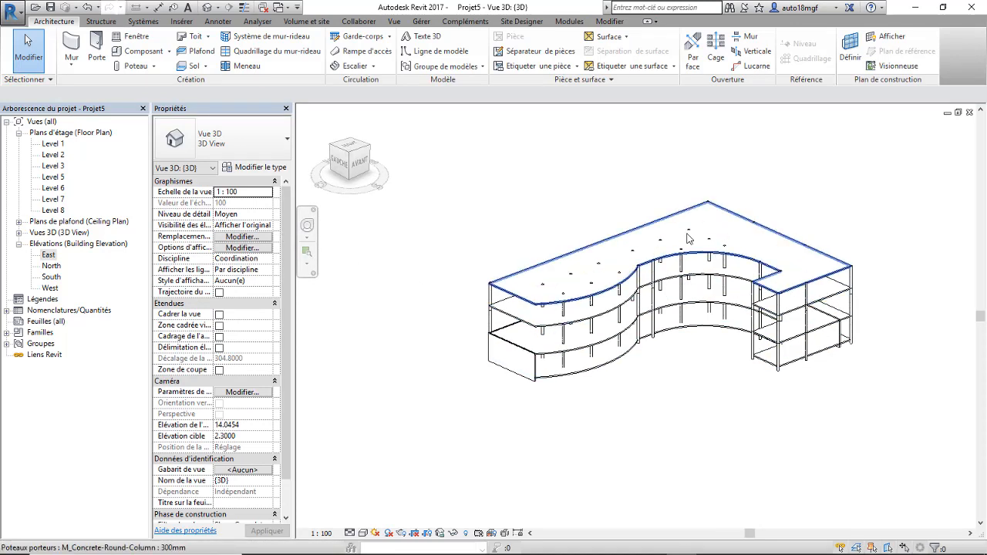
In the Level 3 floor plan, copy the columns and curved gridline within the area from gridline 5 to 21 and 9 to 13.
double_click(54, 166)
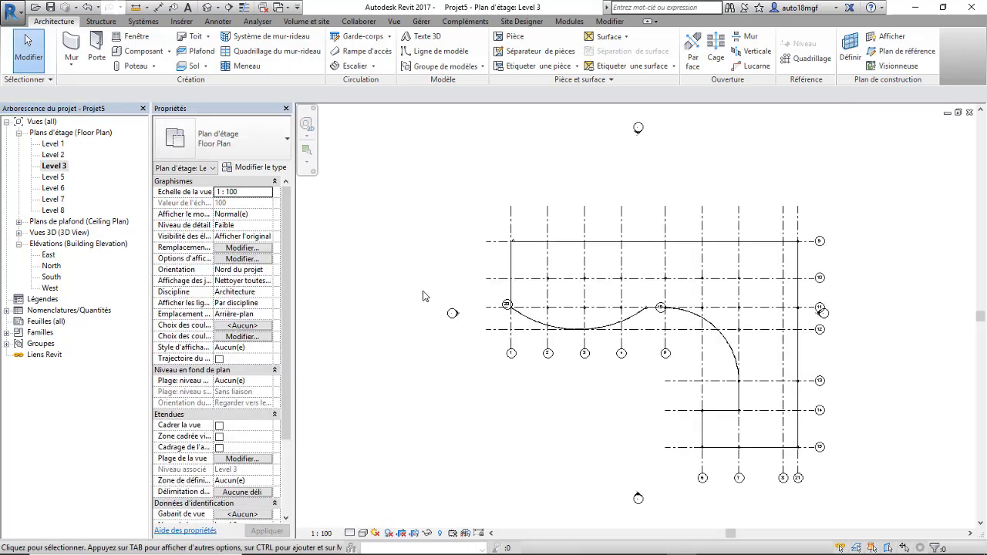
scroll(423, 295, "down", 1)
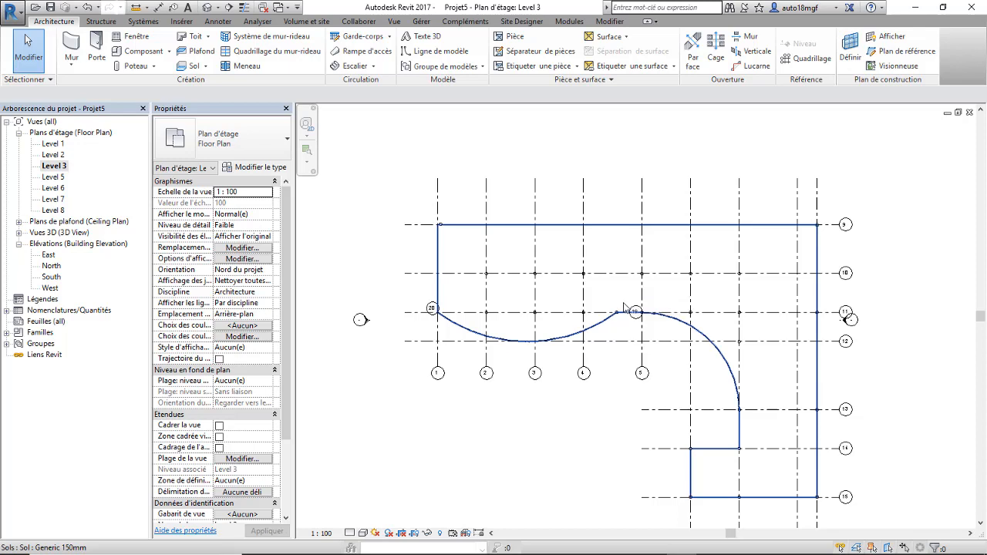
scroll(604, 301, "down", 1)
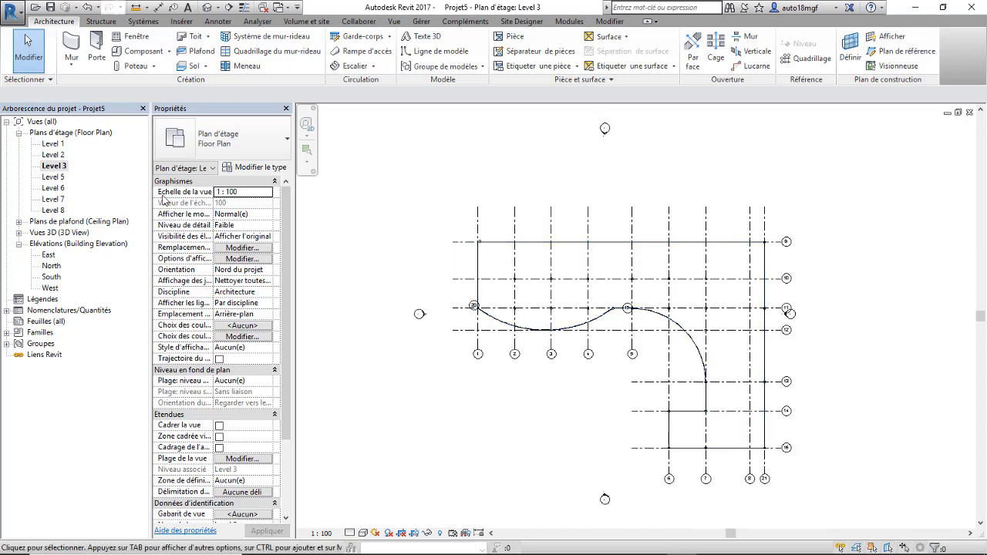
scroll(675, 305, "up", 1)
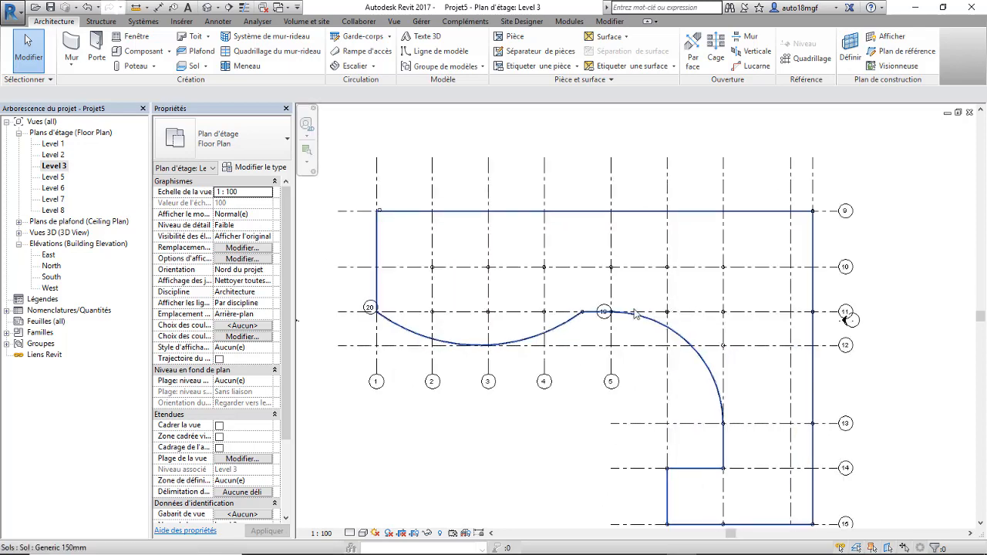
scroll(626, 309, "up", 1)
scroll(554, 256, "down", 1)
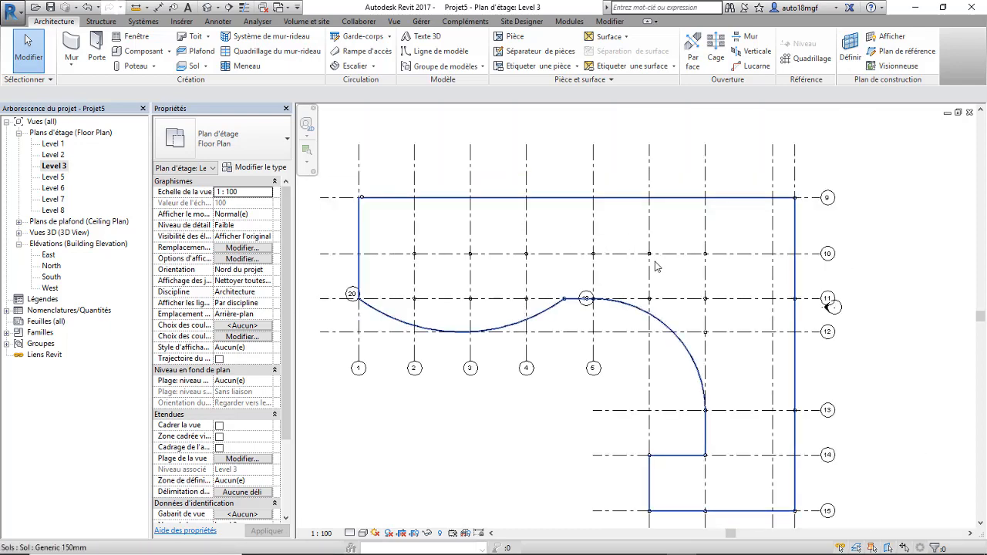
scroll(594, 259, "down", 2)
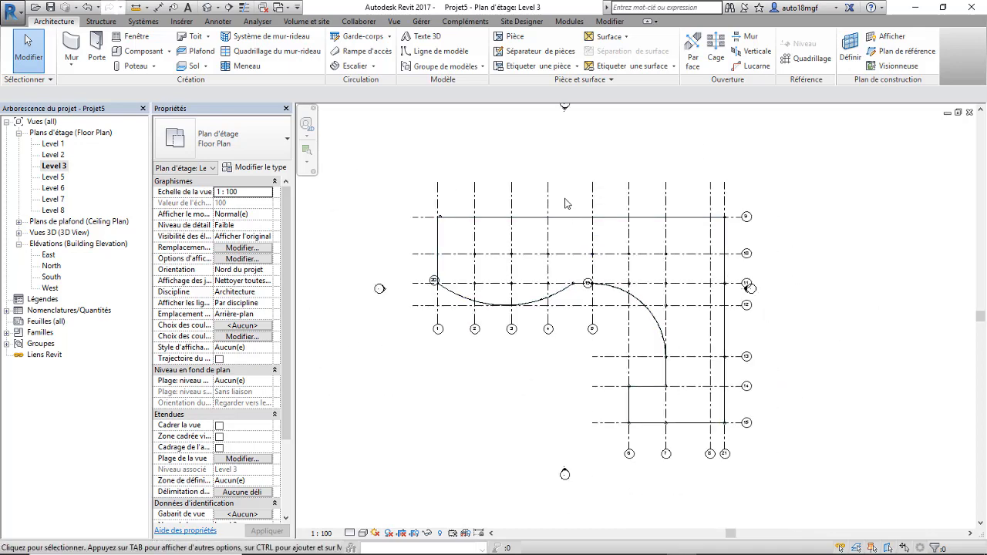
left_click_drag(564, 200, 734, 370)
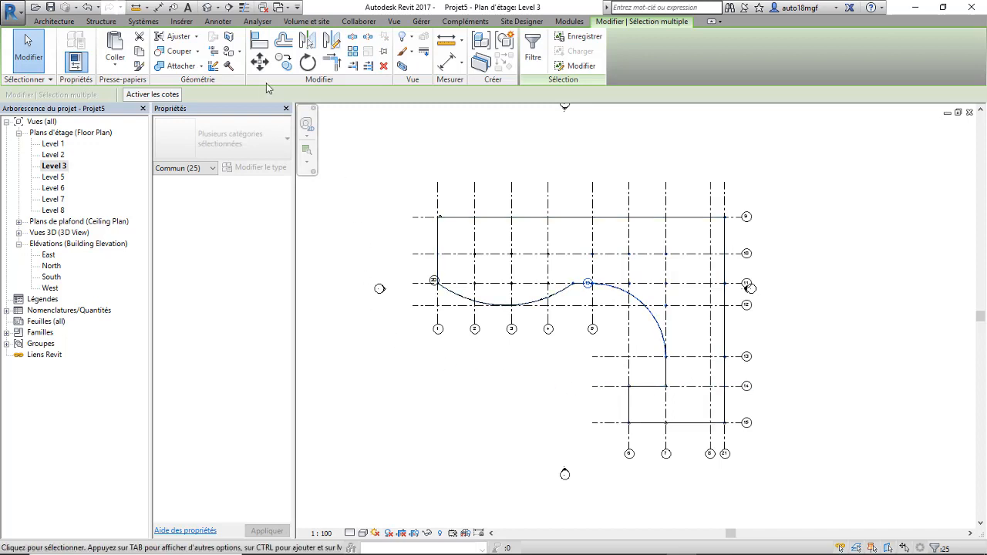
left_click(139, 54)
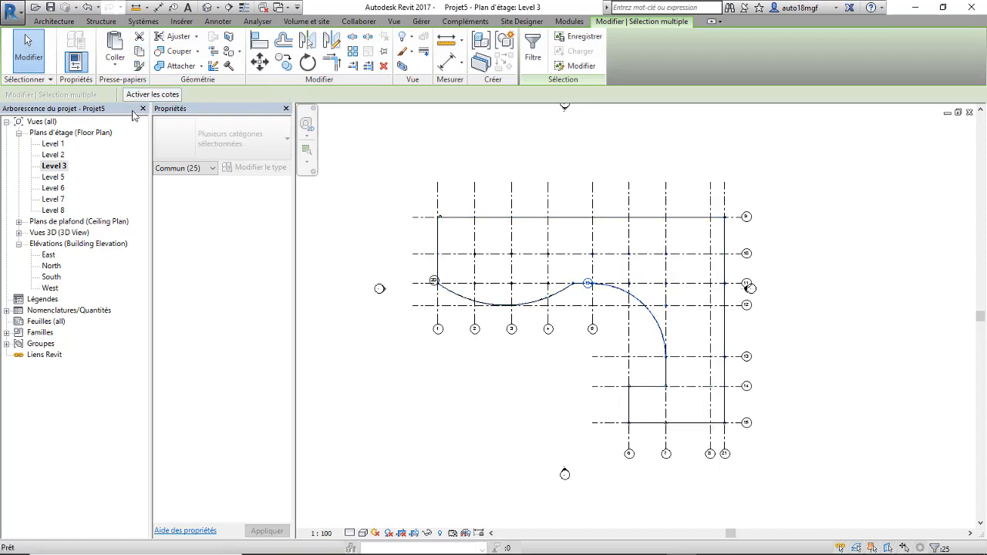
Paste the copied elements aligned to Level 4, Level 5 and Level 6.
left_click(105, 70)
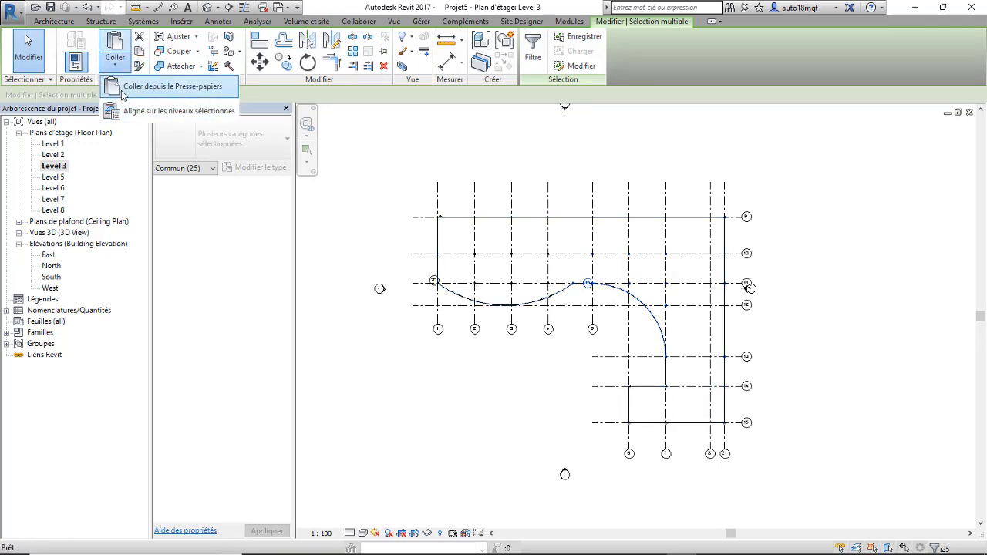
left_click(122, 113)
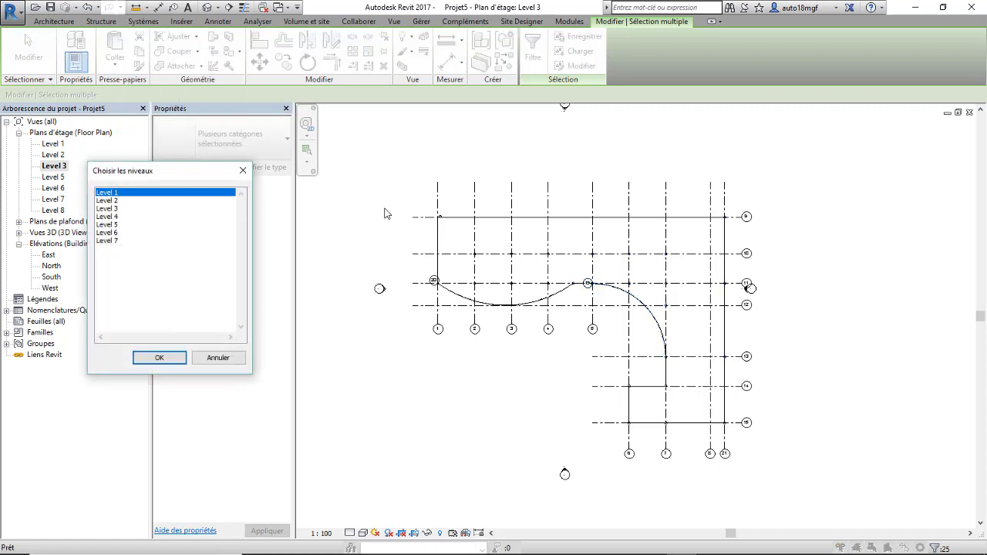
left_click(108, 217)
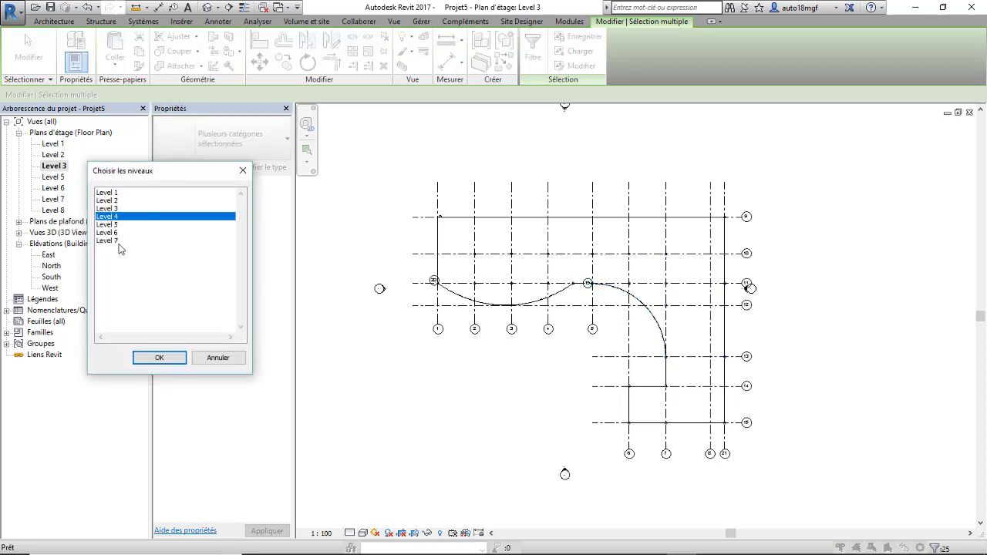
left_click(110, 226, "ctrl")
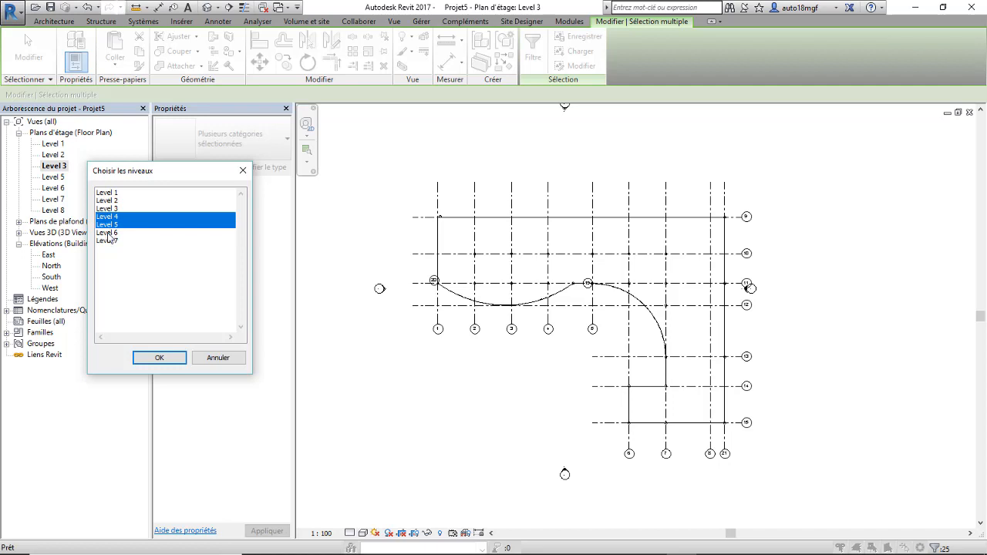
left_click(109, 233, "ctrl")
left_click(176, 363)
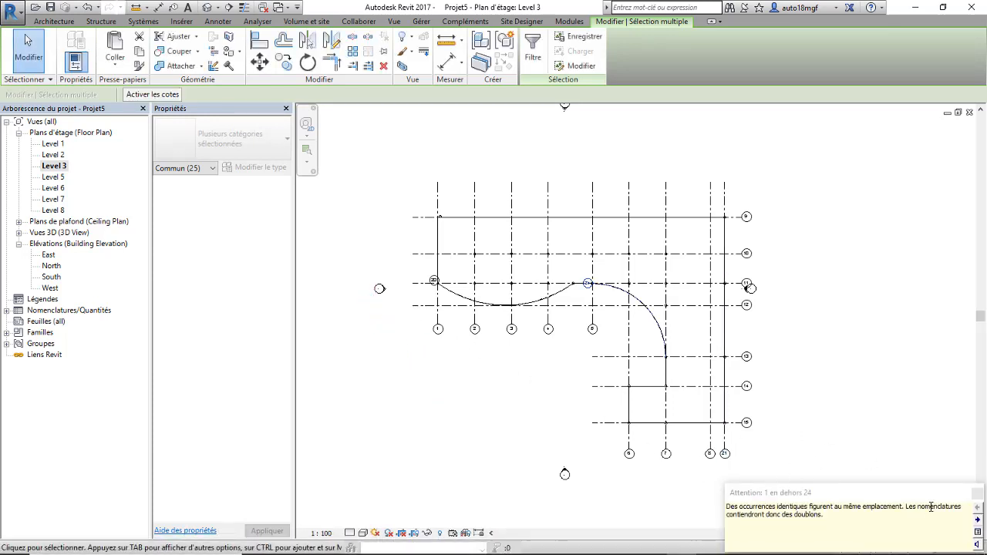
Examine the individual duplicate-instance warnings raised by the paste, including Avertissement 1, and close the list.
left_click(977, 533)
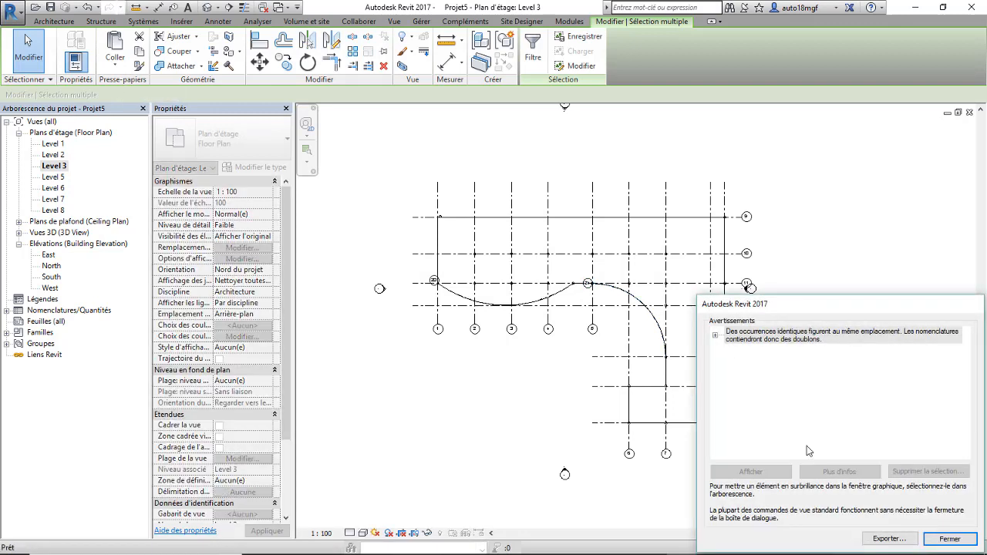
left_click(716, 336)
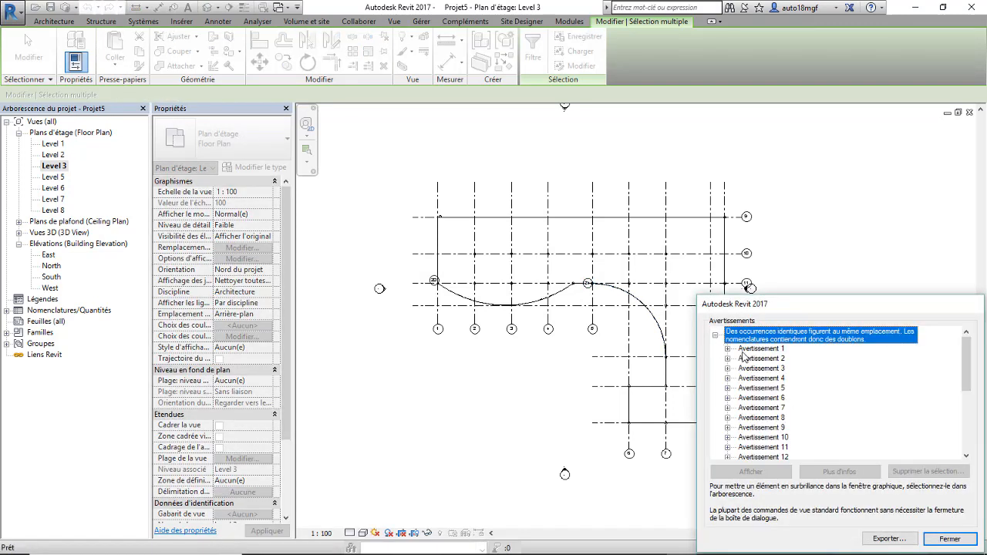
scroll(752, 386, "down", 2)
scroll(760, 393, "up", 2)
left_click(759, 350)
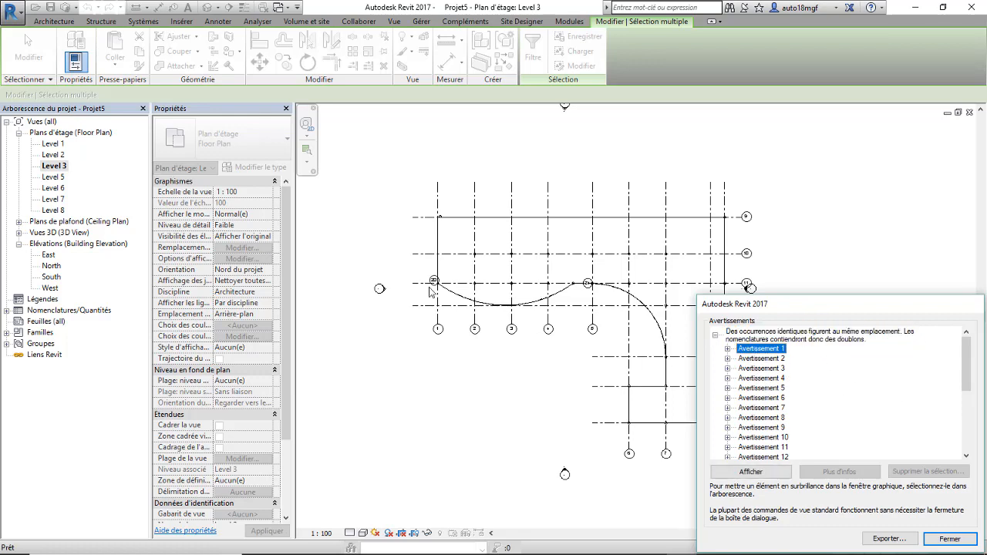
left_click(951, 540)
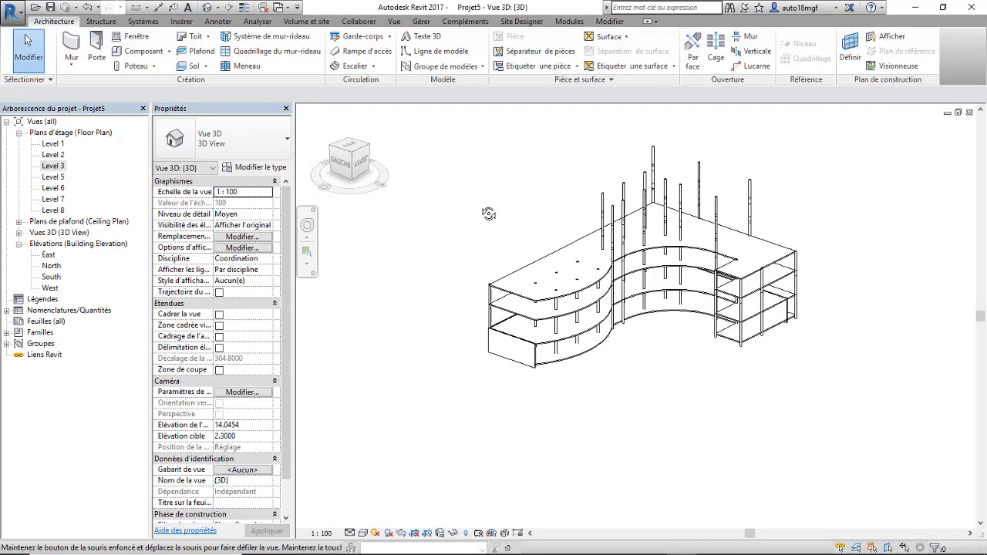
Inspect the pasted columns in the 3D view and check the base and top levels of one upper column.
middle_click_drag(488, 213, 472, 154, "shift")
scroll(638, 222, "up", 3)
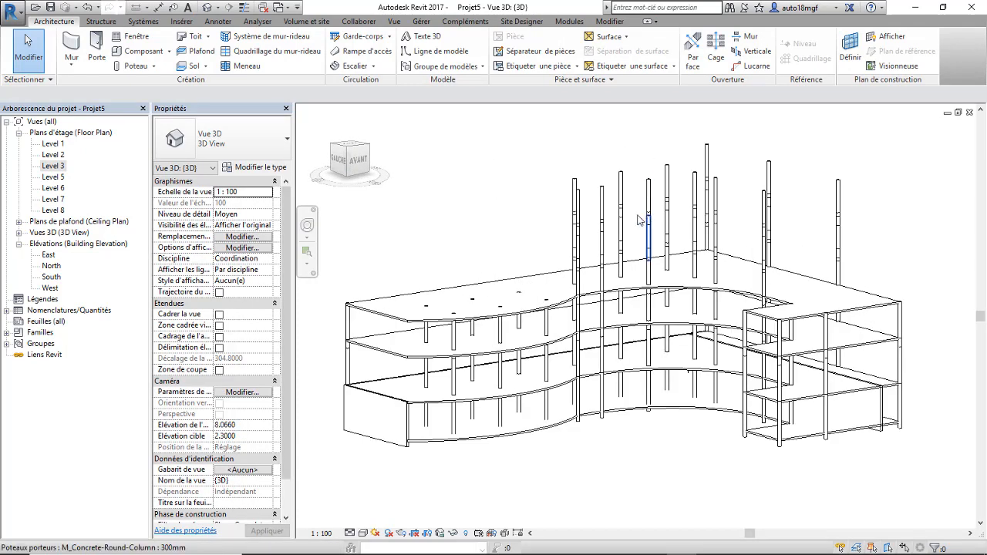
scroll(638, 221, "up", 5)
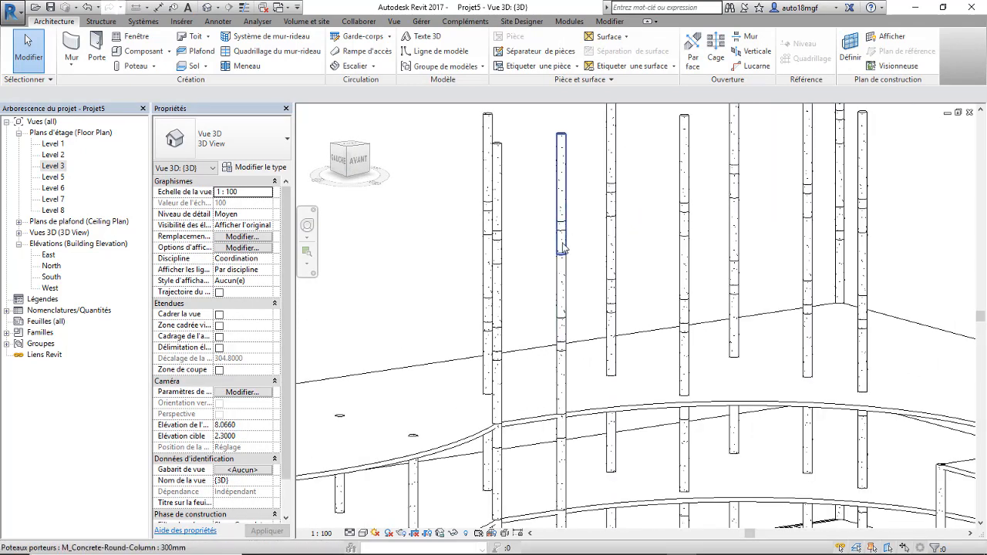
left_click(563, 247)
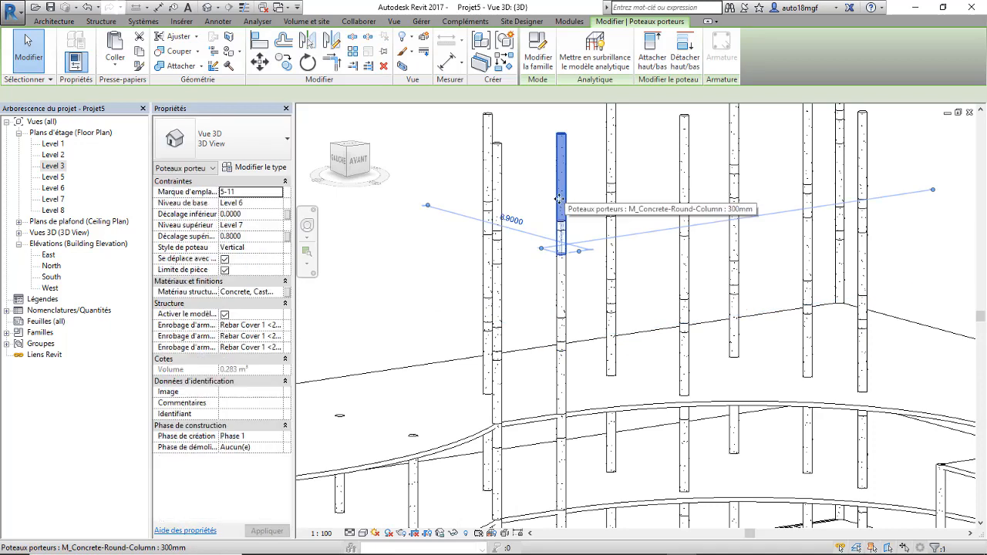
scroll(561, 199, "down", 4)
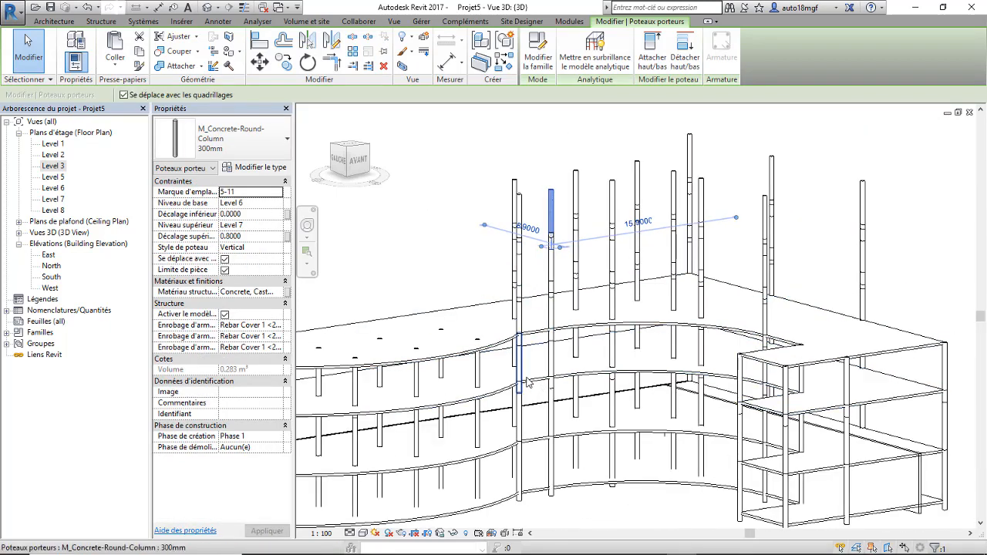
scroll(531, 378, "up", 3)
scroll(549, 316, "down", 4)
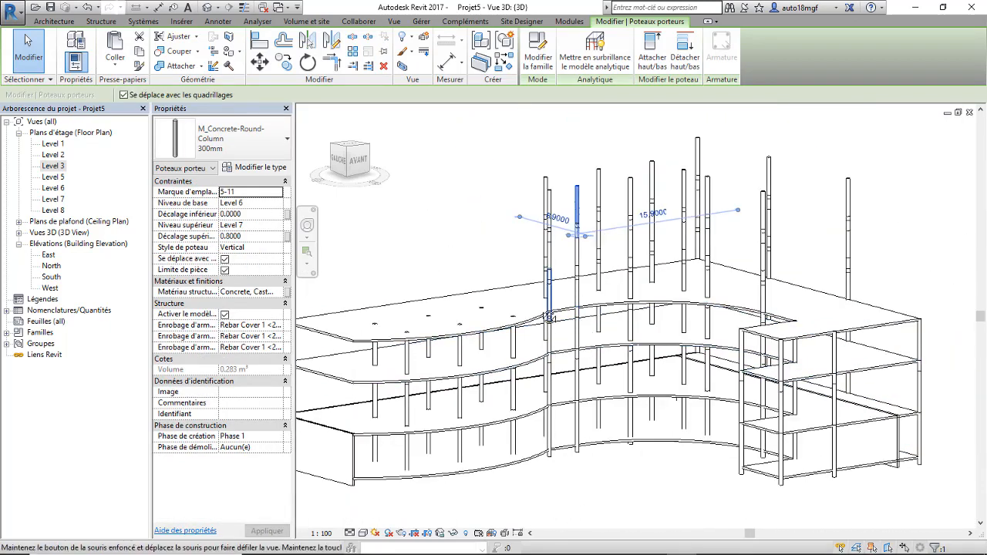
middle_click_drag(550, 317, 571, 332, "shift")
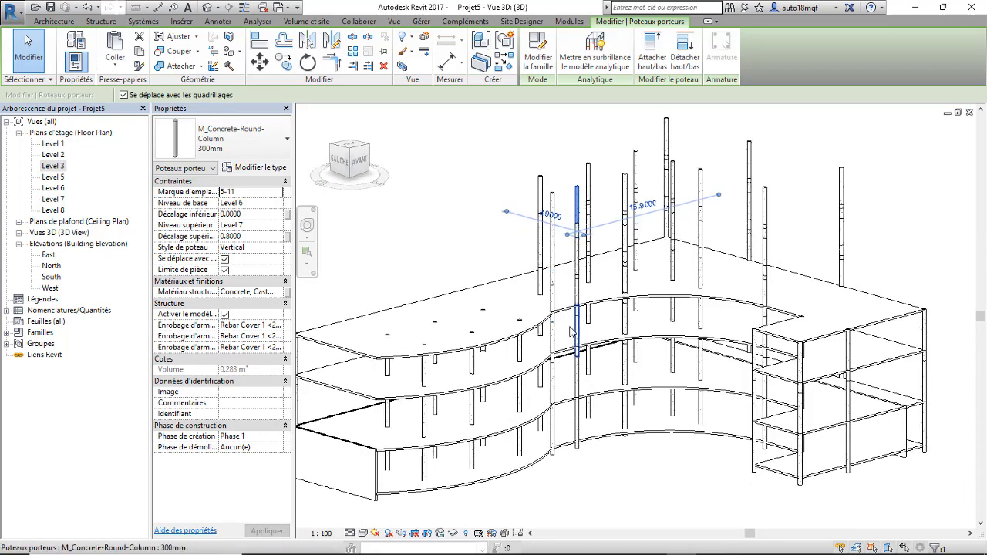
scroll(543, 348, "up", 4)
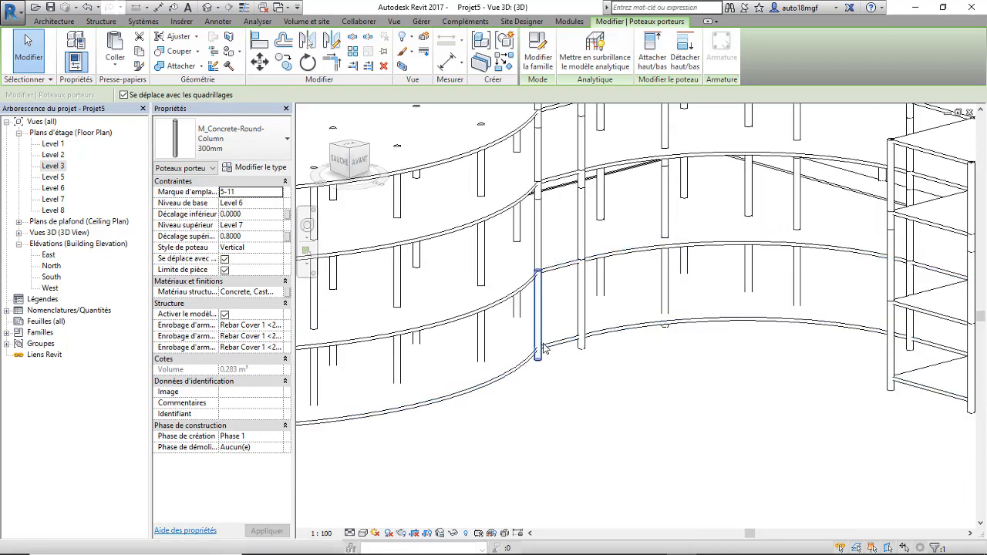
scroll(544, 349, "down", 8)
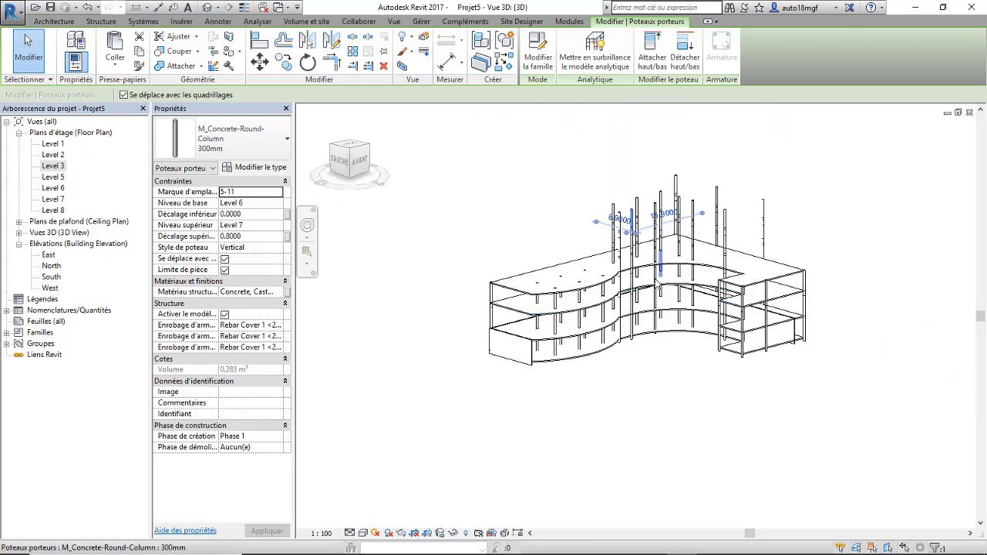
scroll(625, 219, "up", 4)
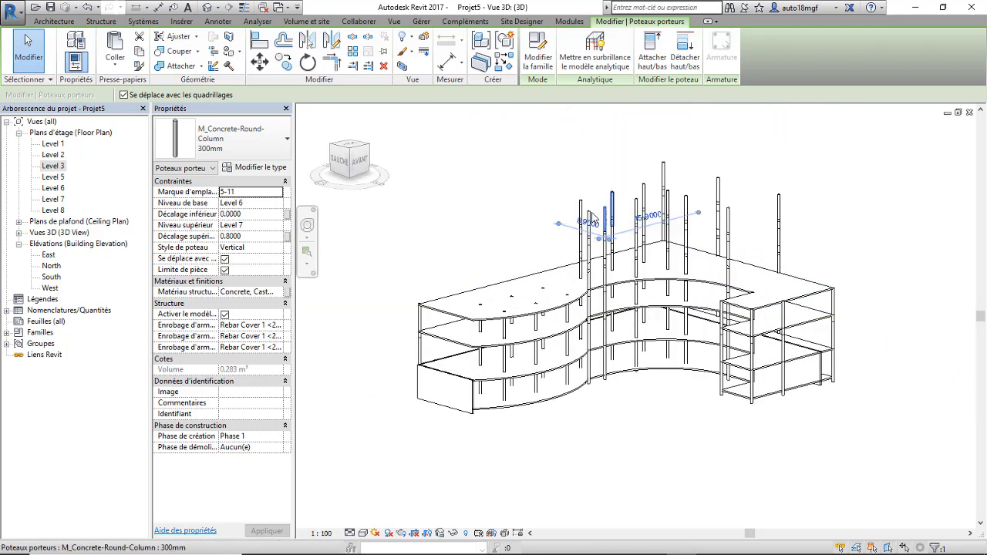
scroll(799, 250, "down", 3)
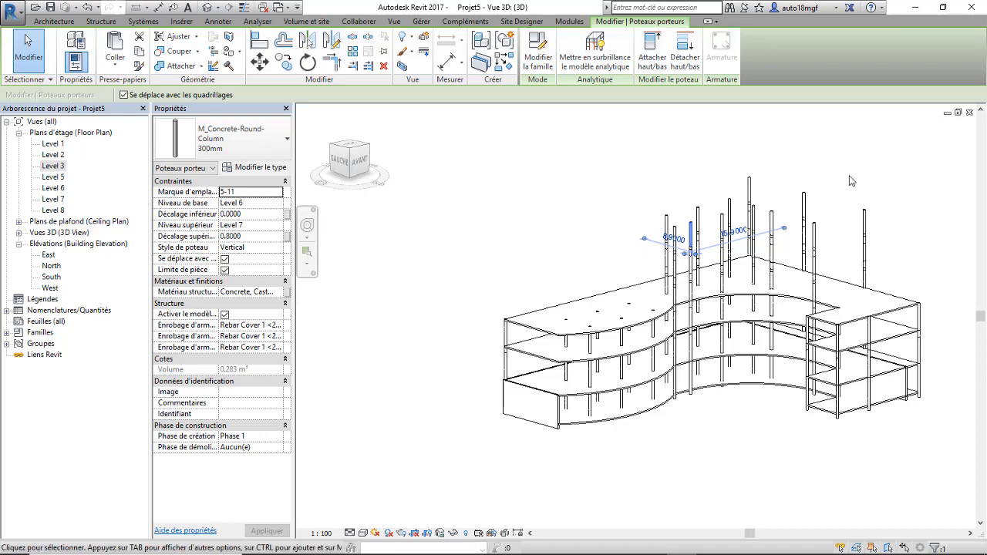
In the Level 3 floor plan, select the columns and curved gridline within the area from gridline 5 to 21 and 9 to 13.
key("ctrl+Tab")
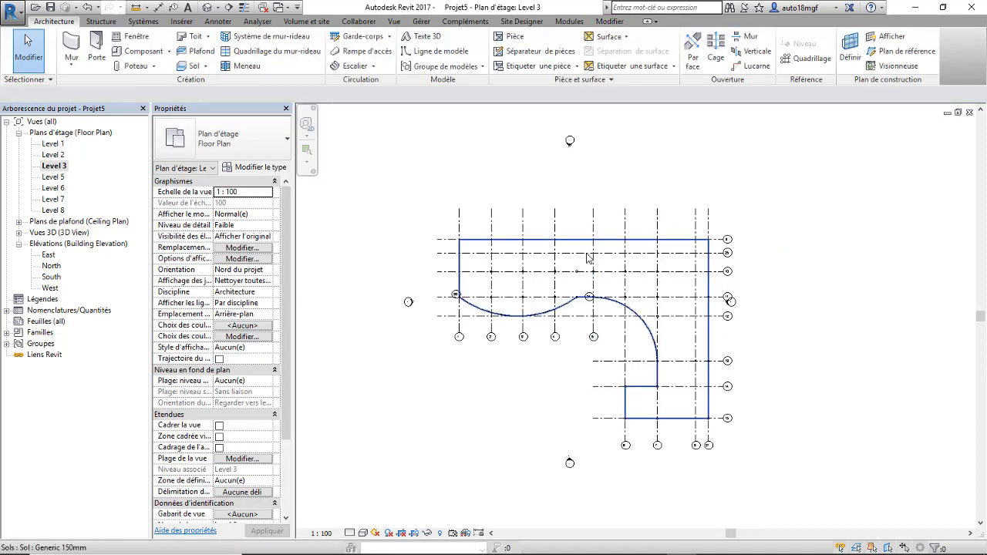
scroll(595, 272, "up", 3)
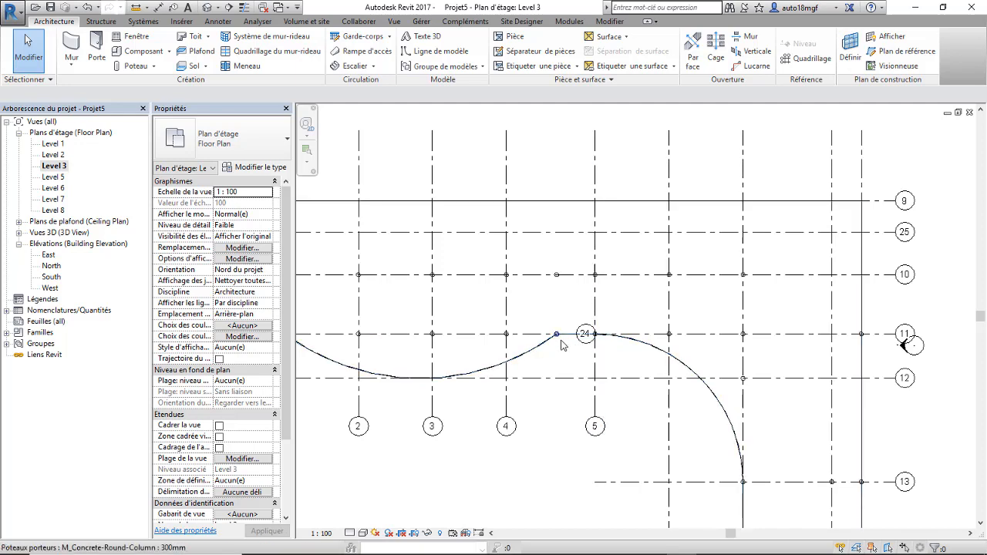
scroll(563, 343, "up", 1)
scroll(563, 343, "down", 1)
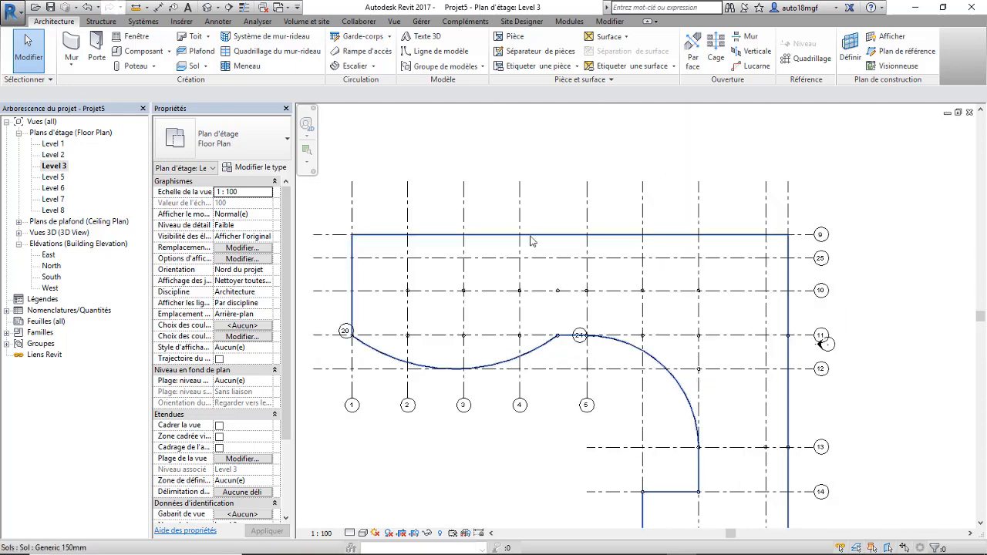
left_click_drag(538, 208, 798, 459)
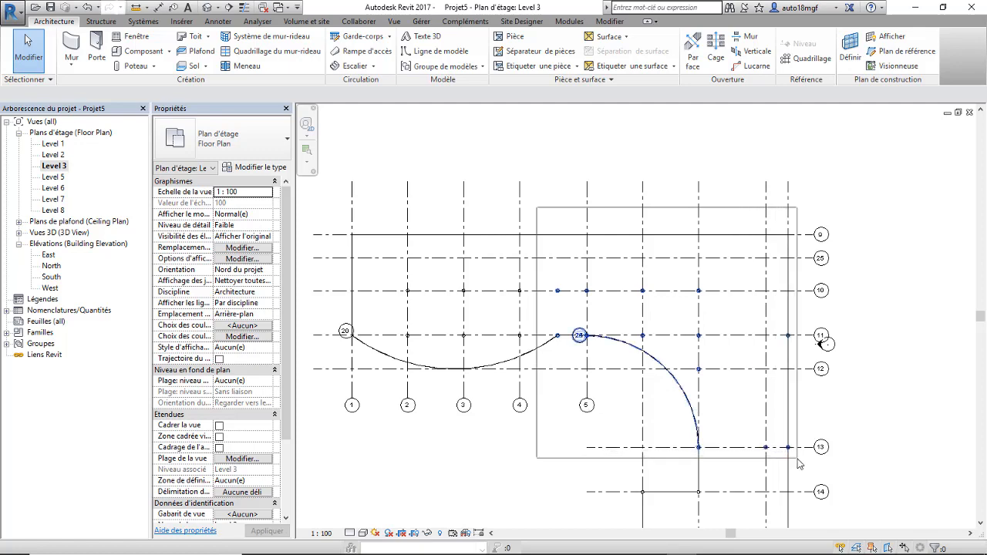
left_click_drag(800, 463, 803, 463)
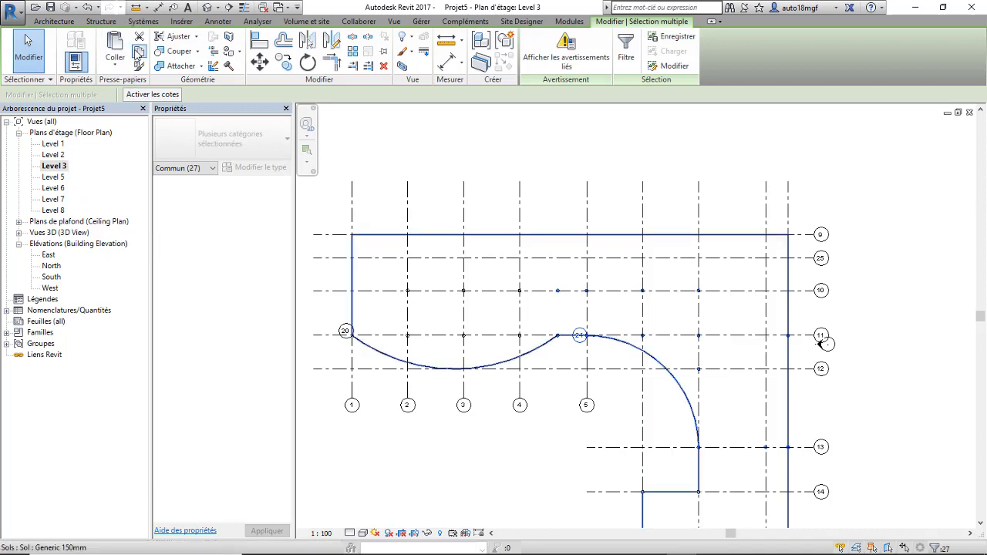
Remove every instance of curved gridline 24 from the selection and copy the remaining columns to the clipboard.
scroll(463, 232, "down", 2)
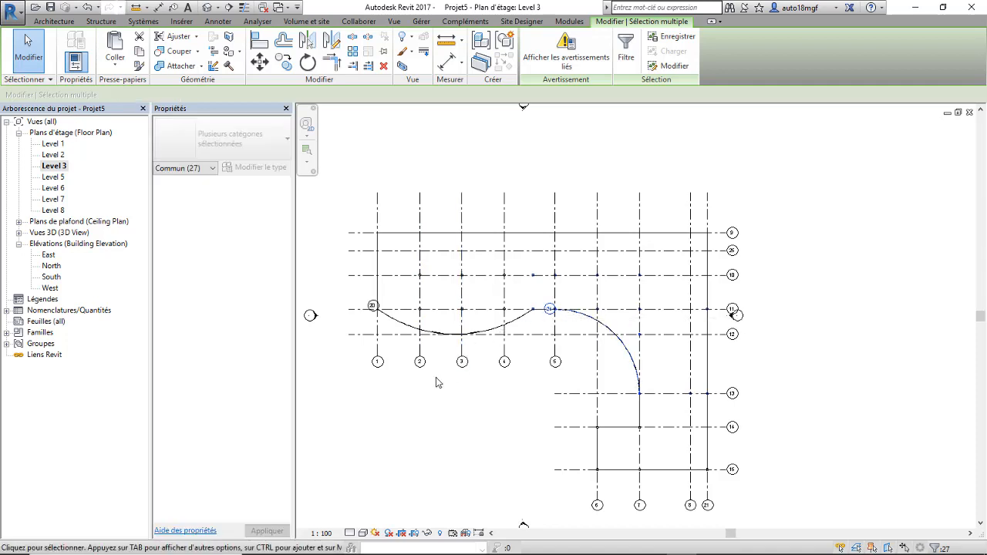
scroll(548, 311, "up", 3)
scroll(548, 311, "up", 1)
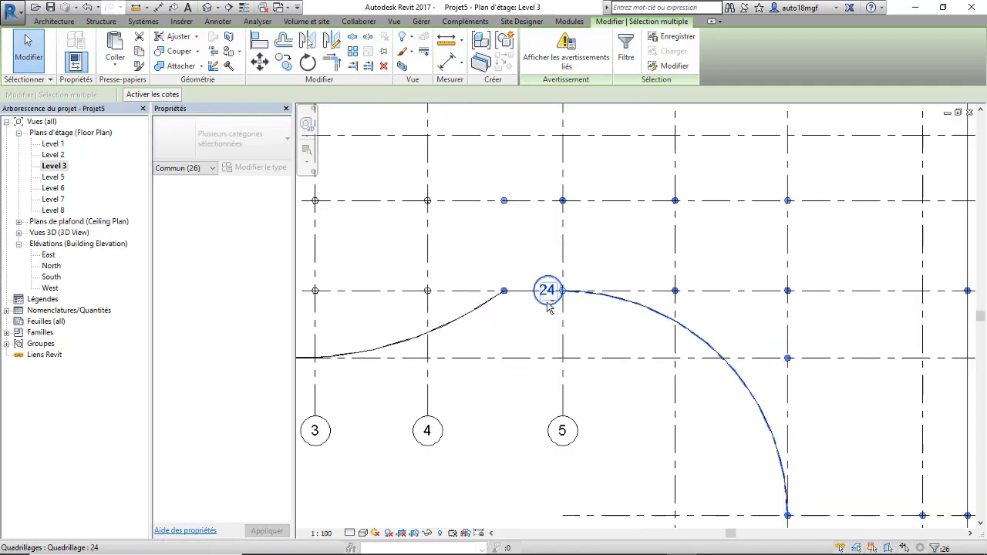
left_click(548, 307, "shift")
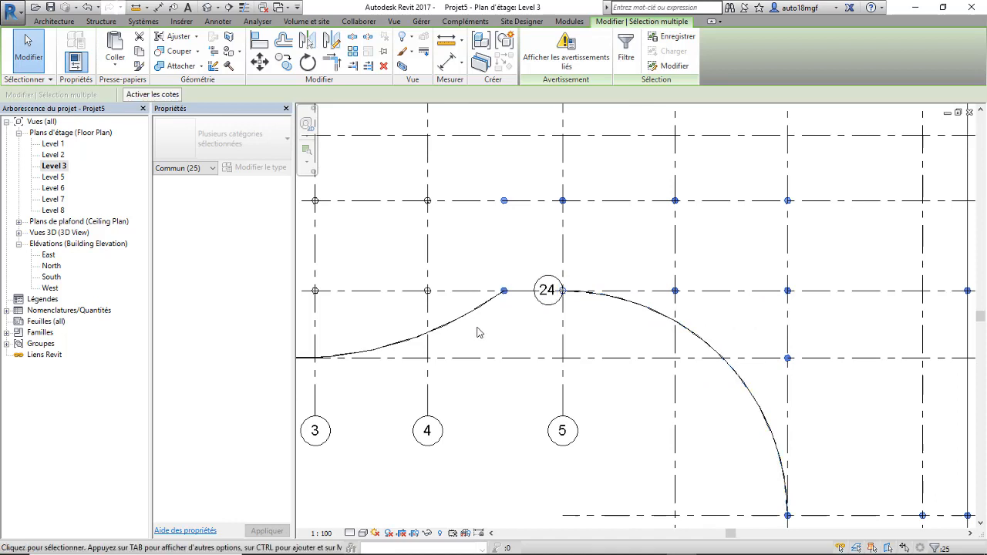
scroll(477, 332, "down", 2)
scroll(500, 335, "down", 1)
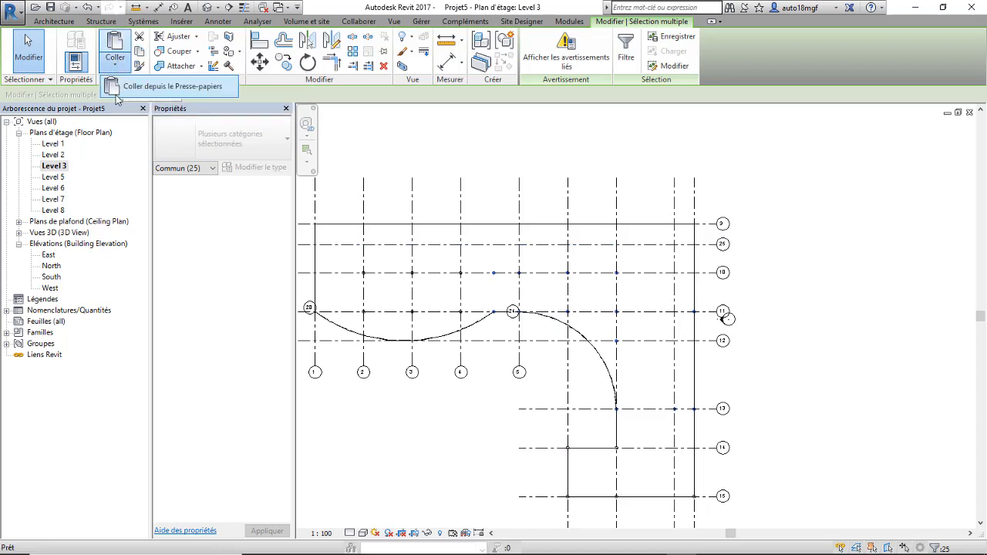
left_click(130, 62)
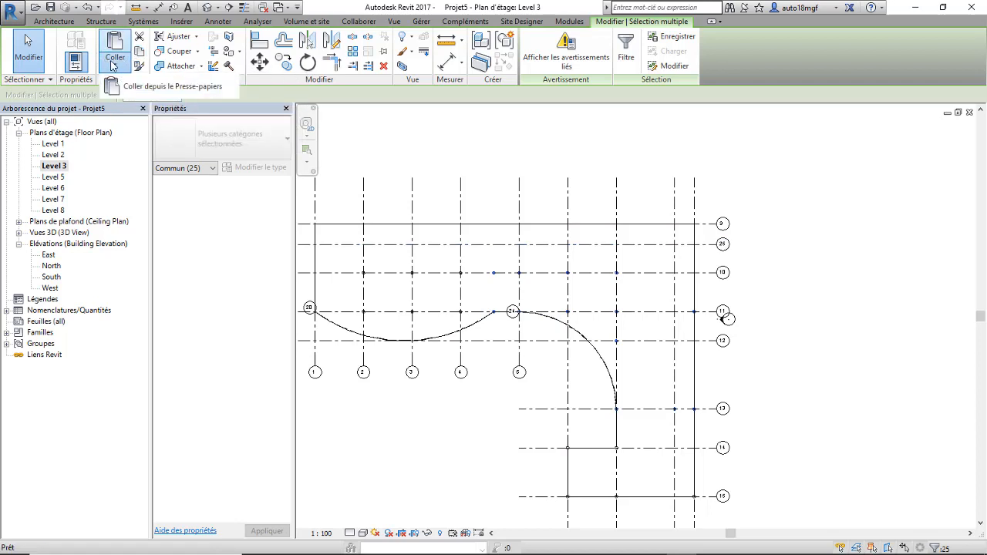
left_click(111, 62)
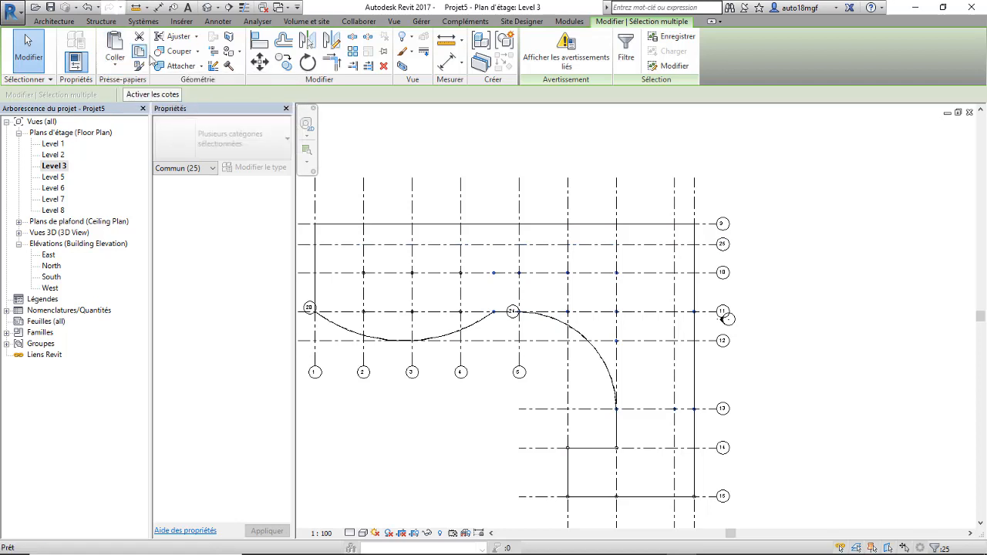
Paste the copied columns aligned to Level 4, Level 5 and Level 6 and close the resulting error dialog.
left_click(104, 68)
left_click(143, 107)
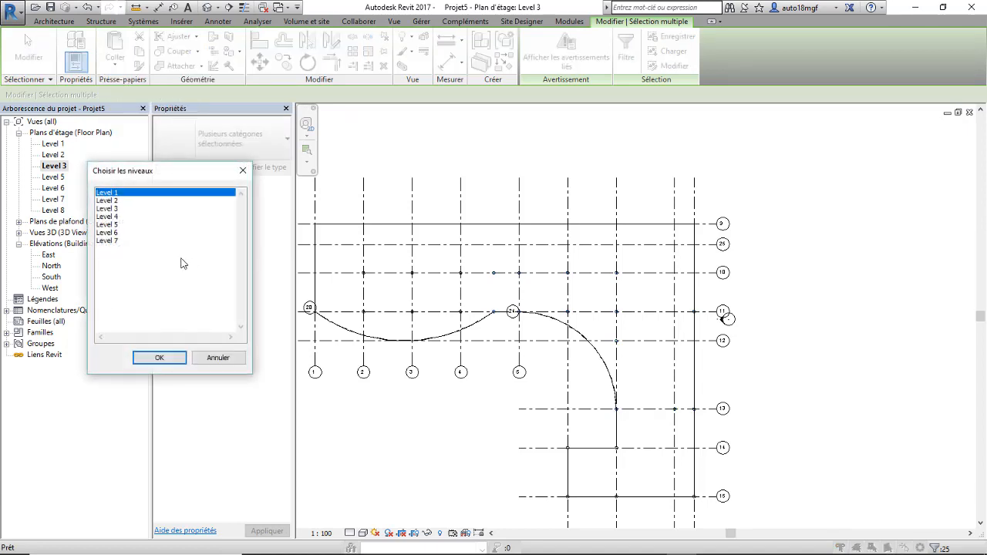
left_click(108, 224)
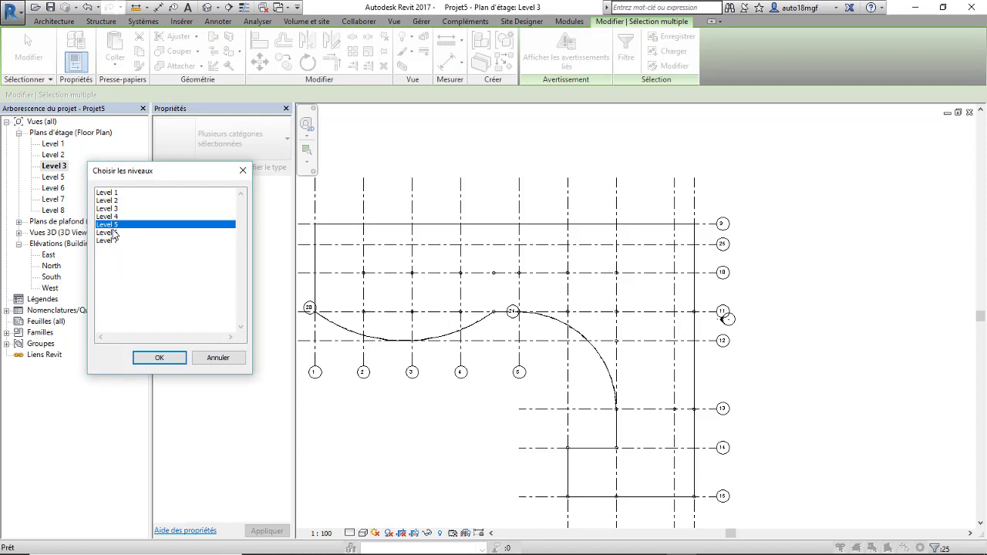
left_click(112, 233, "shift")
left_click(100, 219, "ctrl")
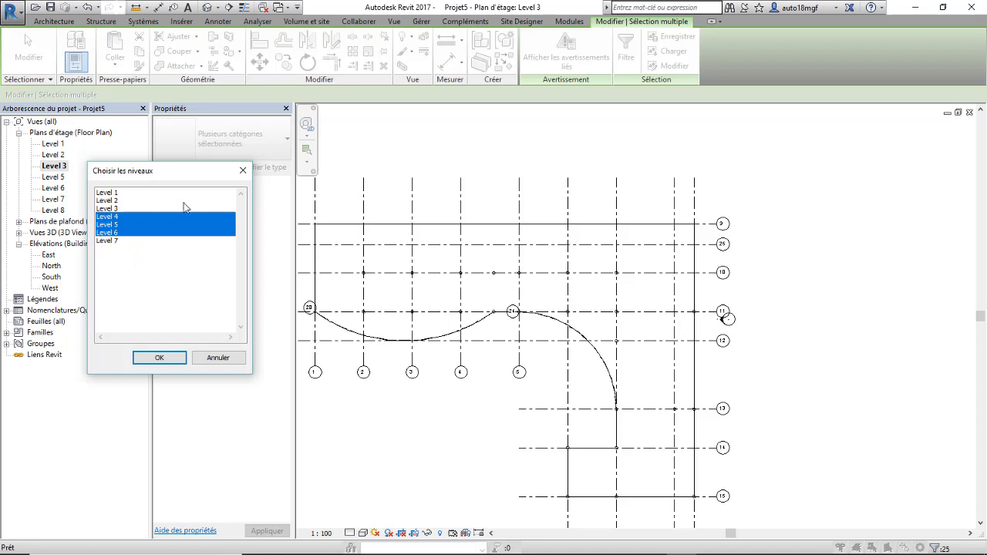
left_click(159, 359)
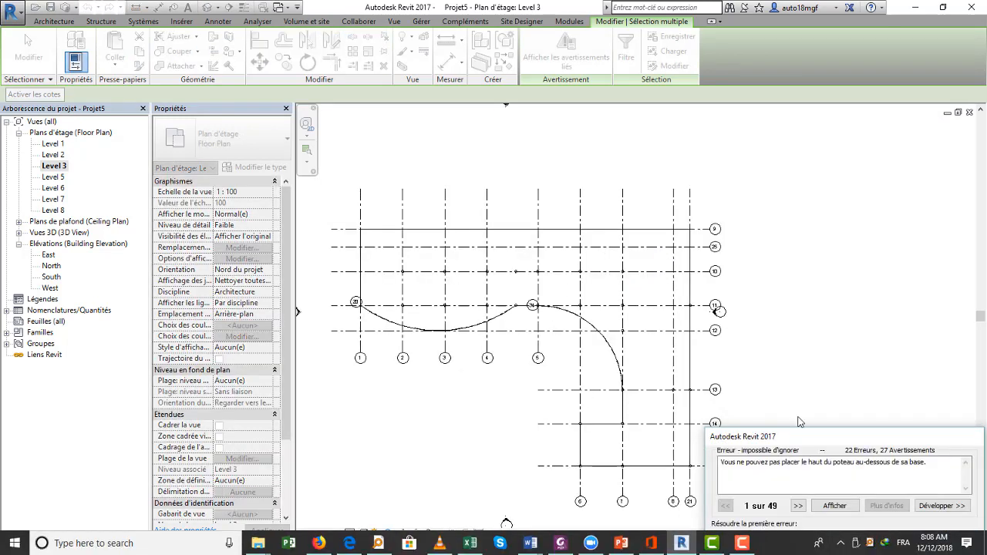
left_click(718, 539)
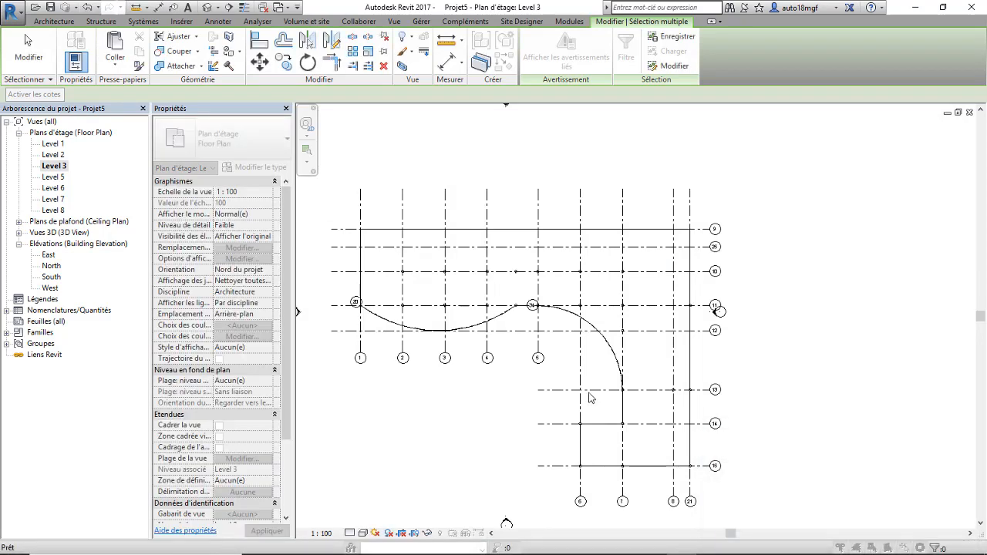
In the 3D view, switch to the front orientation and select the floating upper columns based on Level 5.
left_click(208, 8)
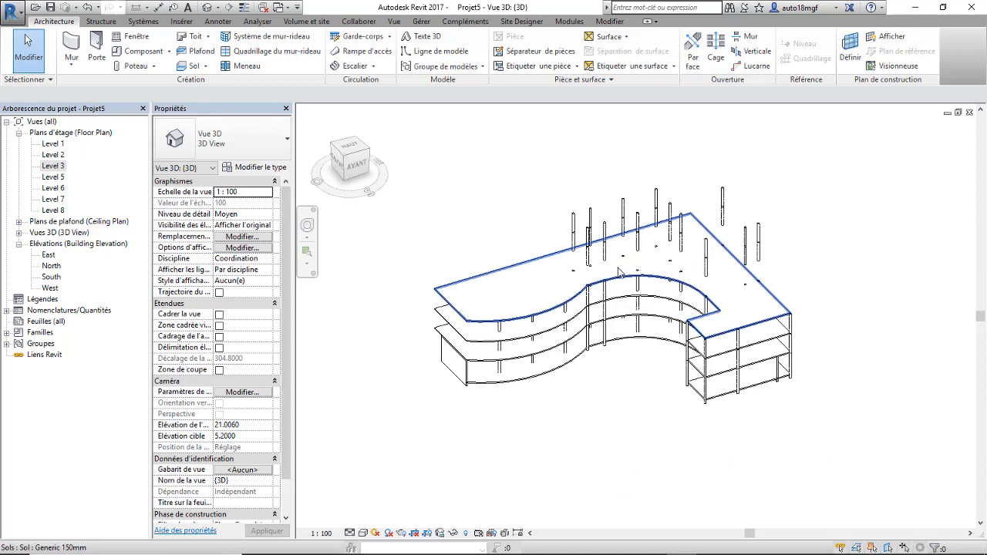
middle_click_drag(640, 232, 599, 230, "shift")
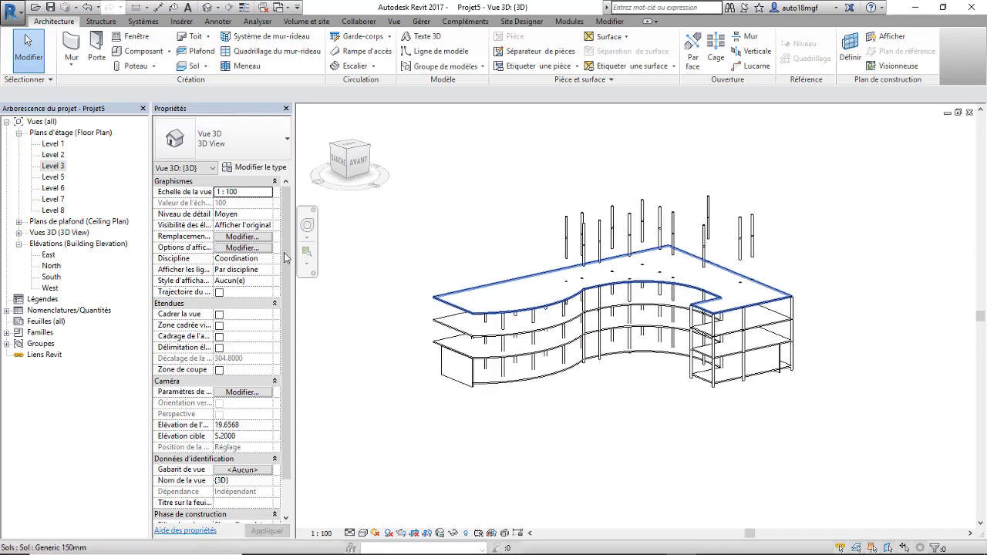
left_click(357, 164)
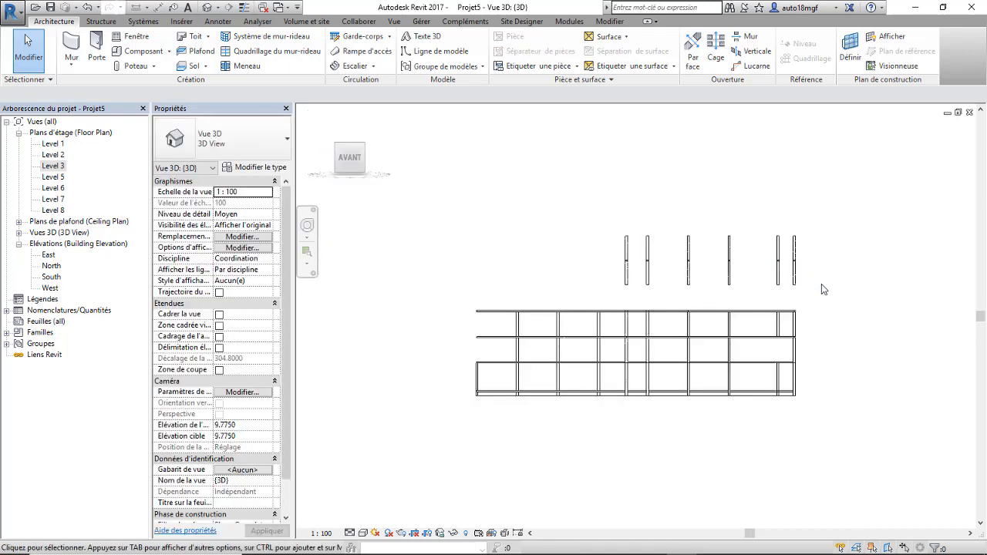
left_click_drag(822, 284, 575, 286)
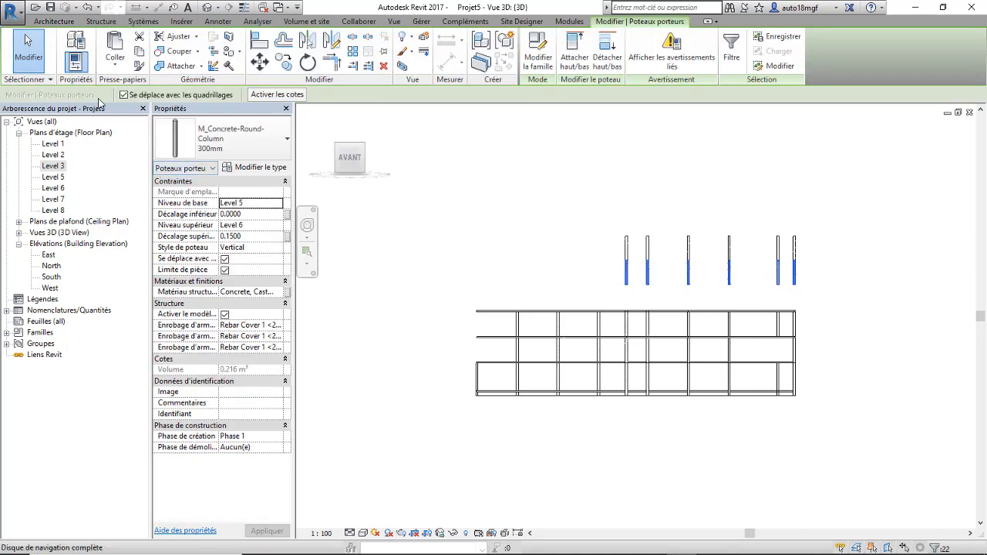
Paste the copied columns aligned to Level 4 and dismiss the duplicate-instance warning.
left_click(116, 65)
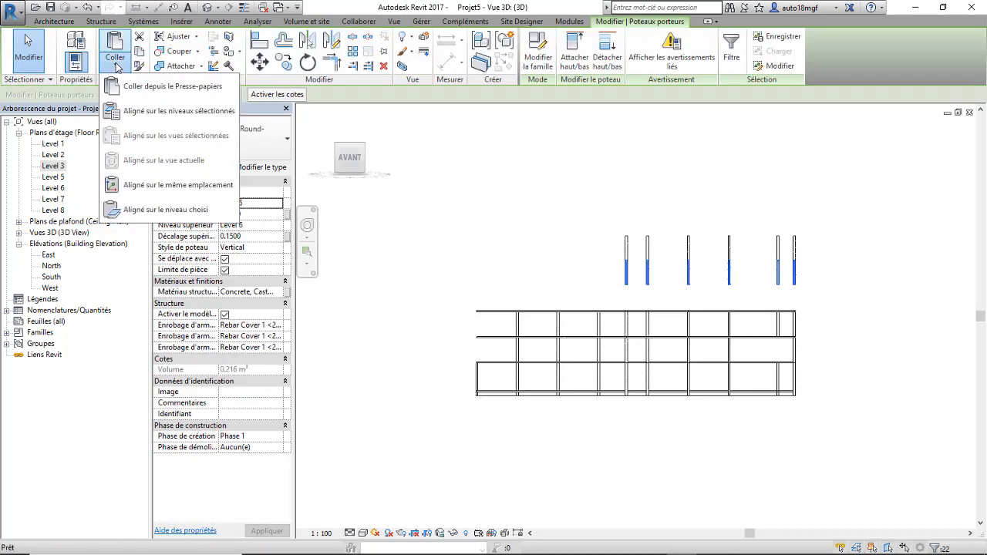
left_click(139, 112)
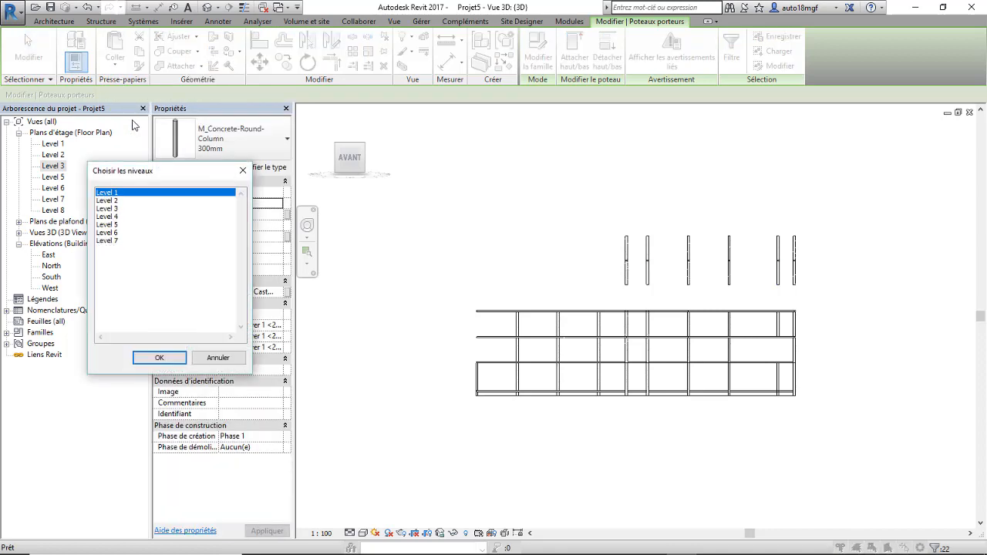
left_click(112, 217)
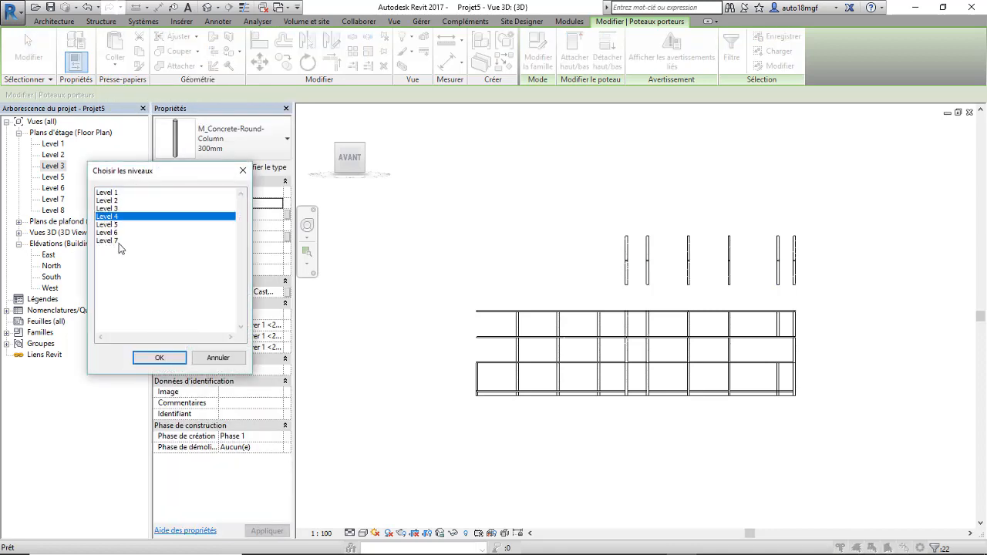
left_click(159, 358)
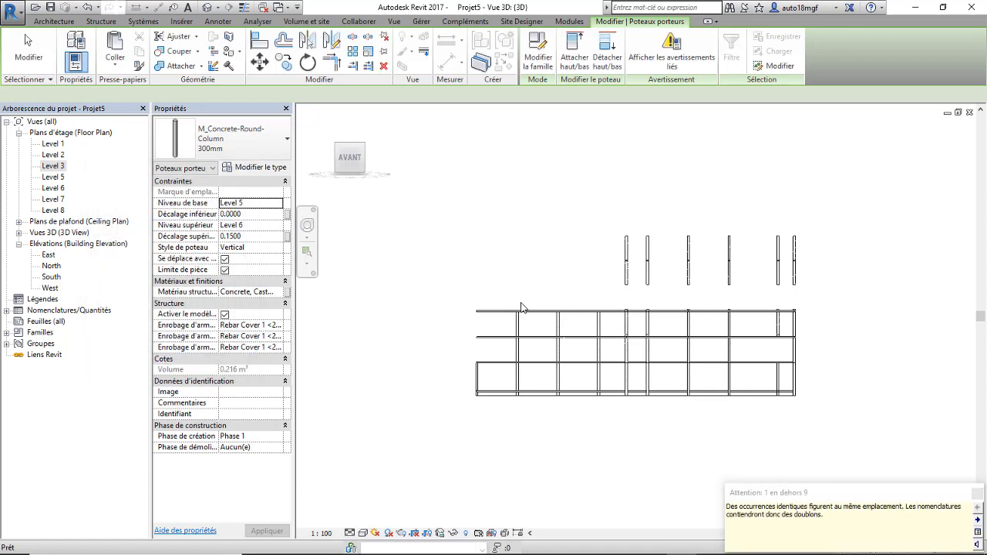
left_click(977, 495)
scroll(711, 312, "up", 2)
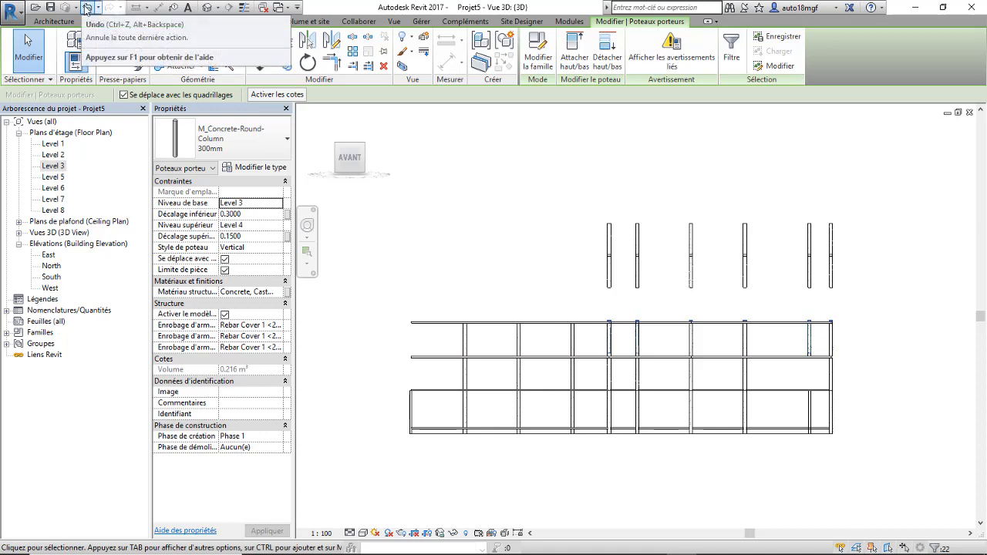
left_click(259, 63)
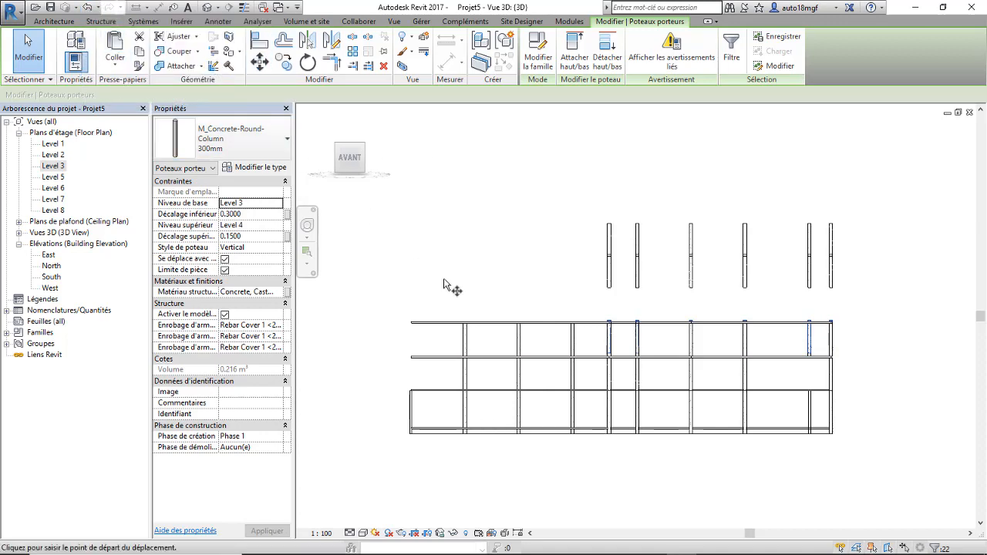
scroll(640, 390, "up", 5)
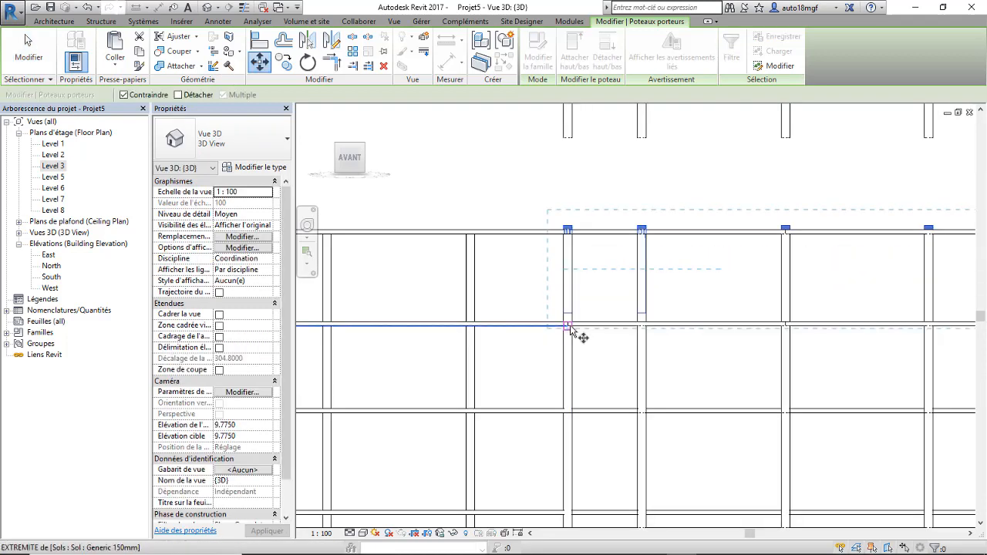
left_click(571, 327)
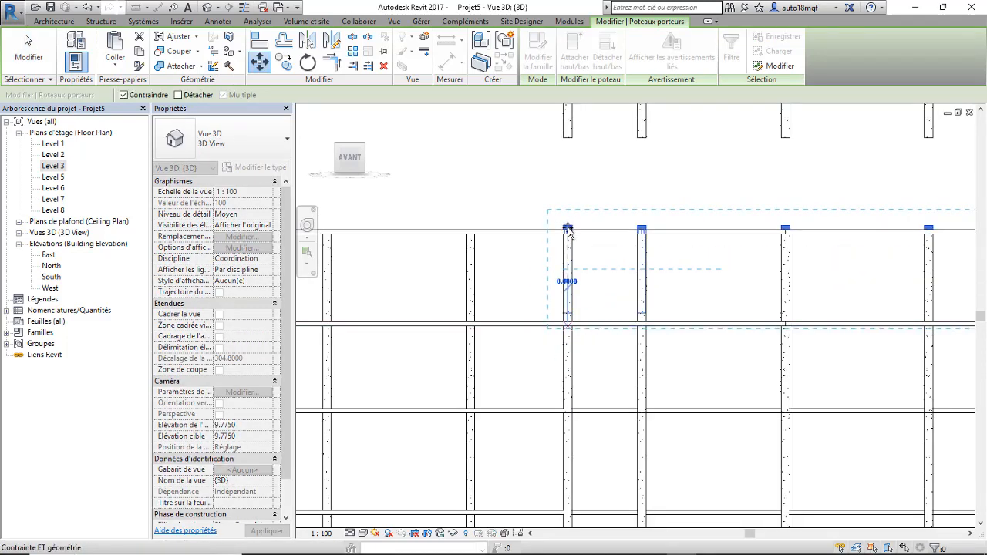
key("Escape")
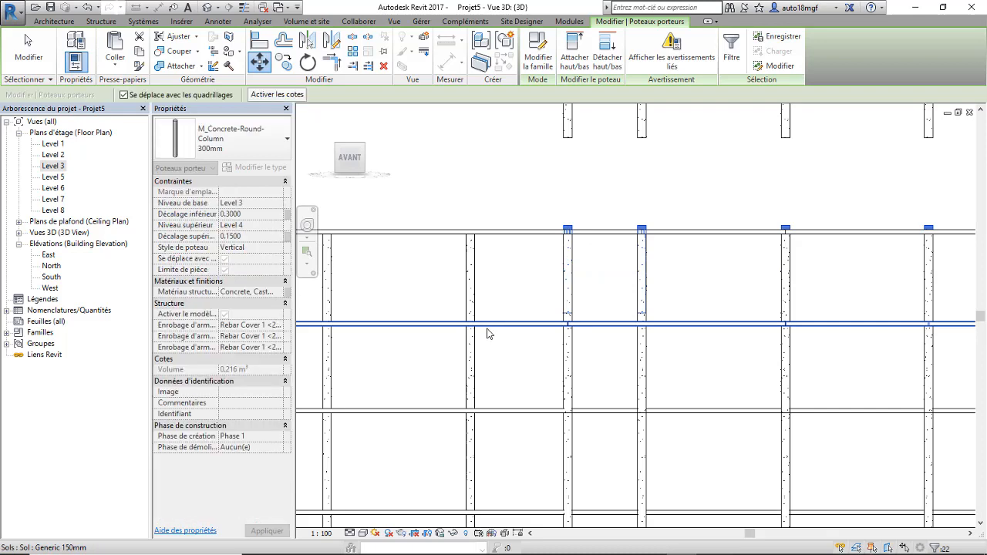
scroll(483, 348, "down", 3)
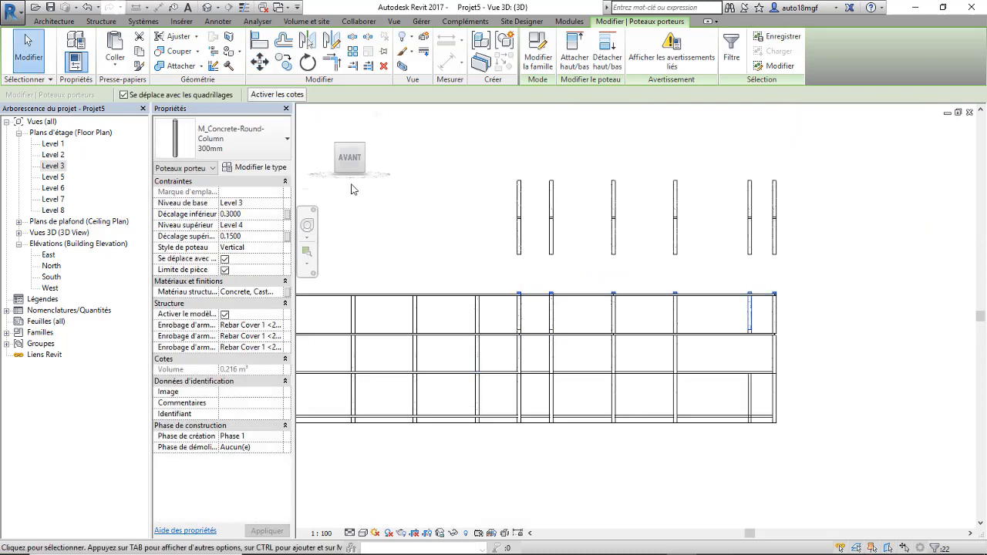
Try to move the pasted columns vertically from the slab edge at their base, cancel the move, and undo the last change.
left_click(258, 62)
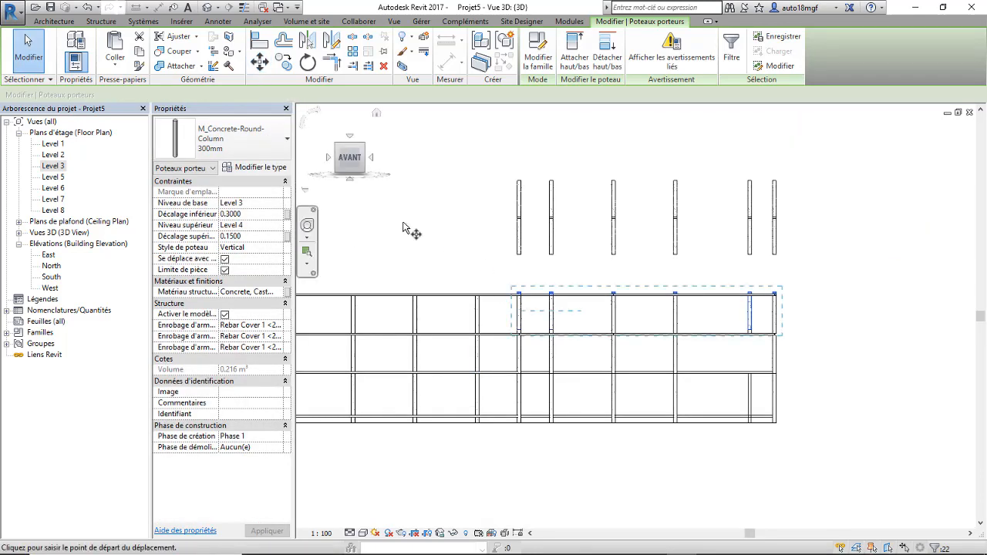
scroll(563, 311, "up", 2)
left_click(538, 363)
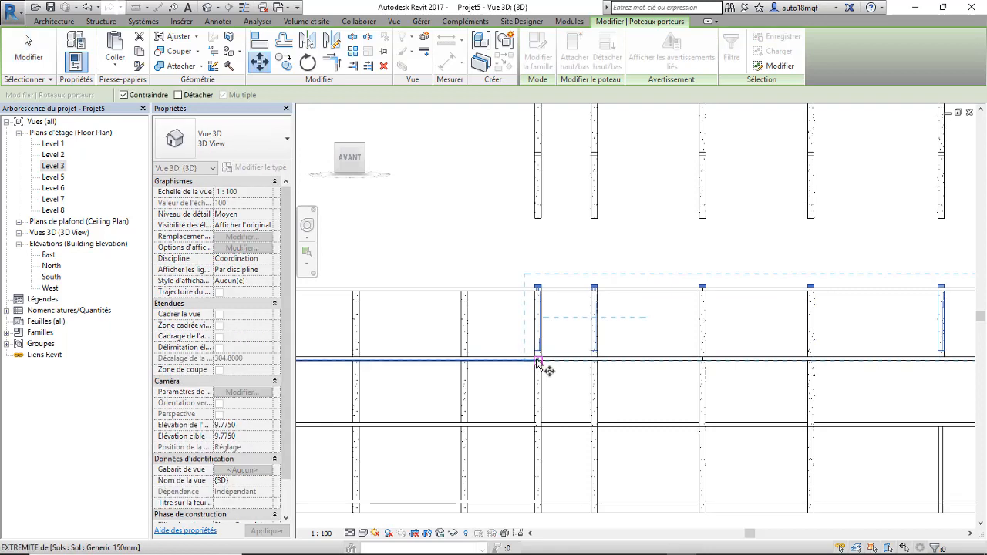
scroll(536, 292, "up", 2)
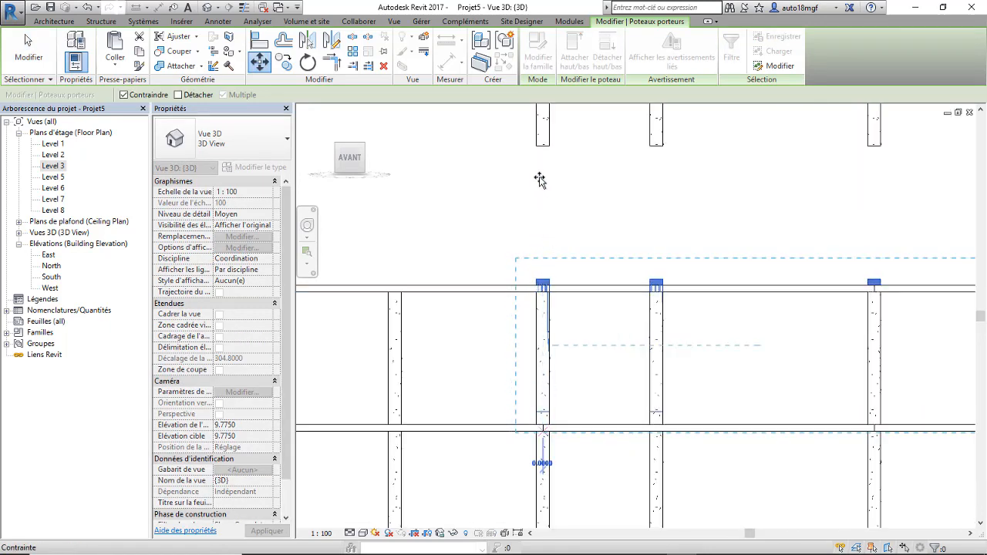
scroll(523, 285, "down", 2)
key("Escape")
scroll(523, 289, "down", 5)
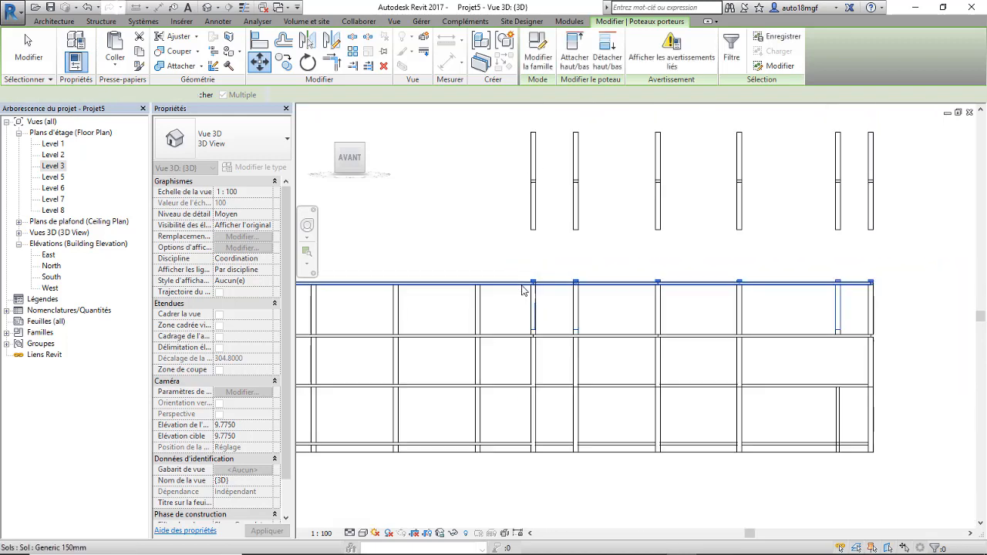
left_click(88, 9)
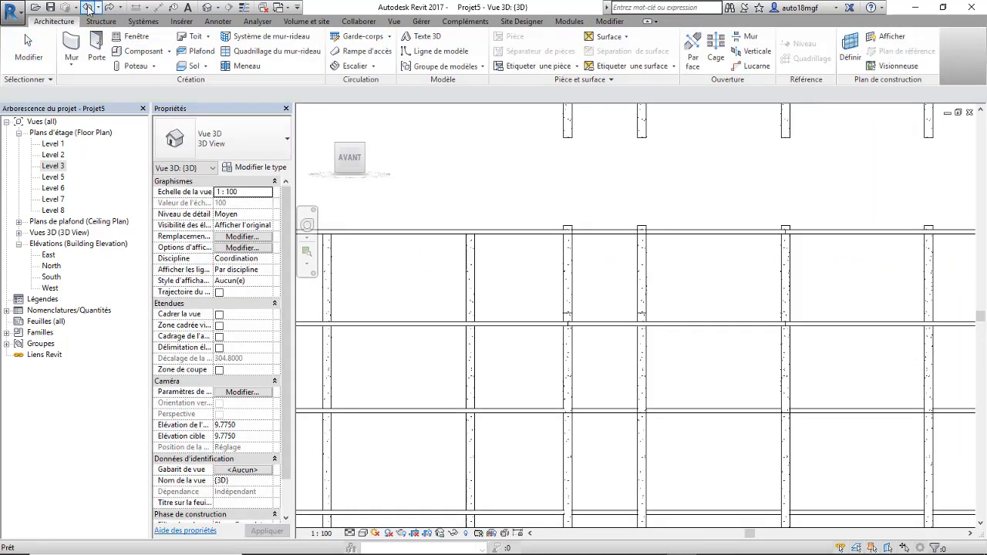
Undo the floating upper-level column pastes and switch to the Level 5 floor plan.
left_click(88, 9)
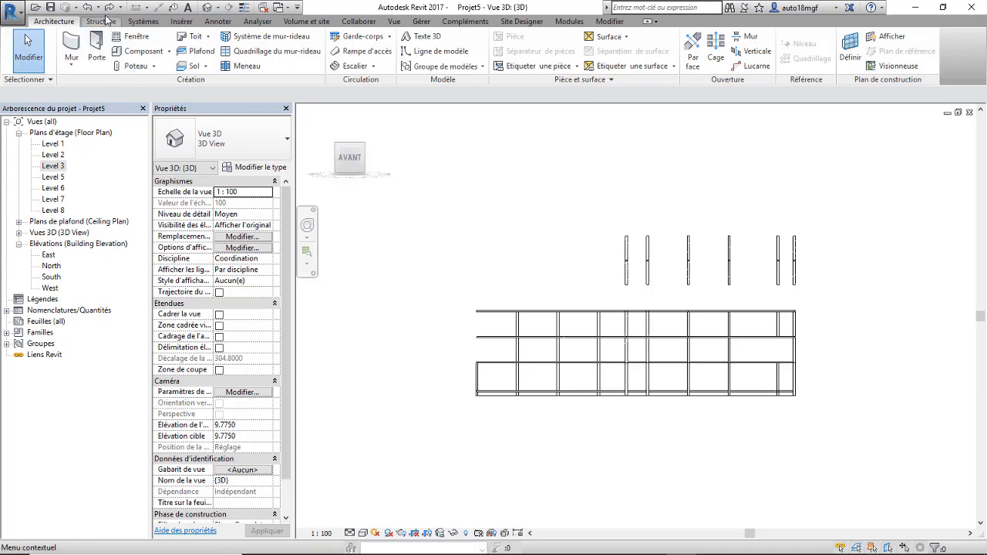
left_click(88, 9)
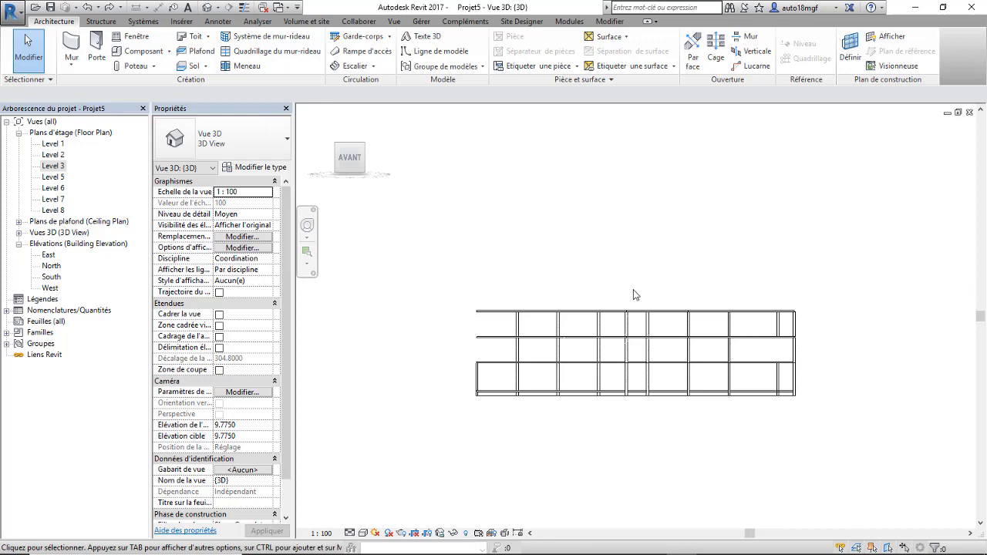
key("ctrl+Tab")
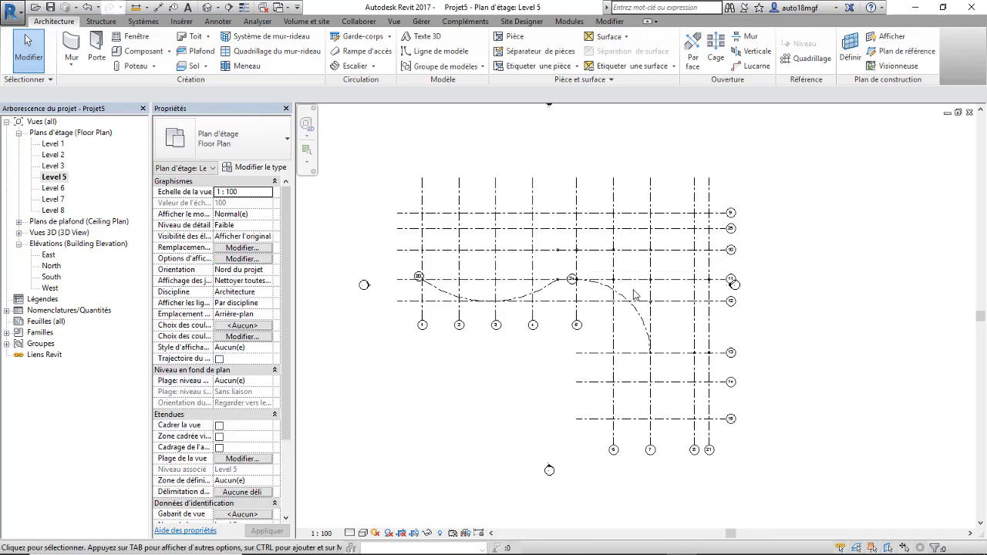
Start a Generic 150mm floor on Level 5, sketching an edge about 9 m long up to grid 9 and one about 20.6 m along it to grid 21.
scroll(605, 275, "down", 3)
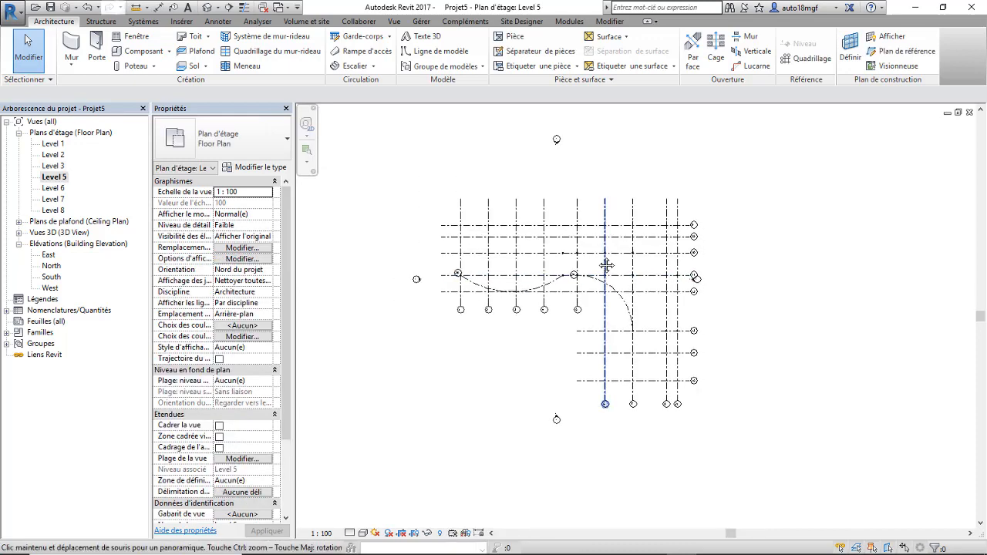
scroll(594, 248, "up", 2)
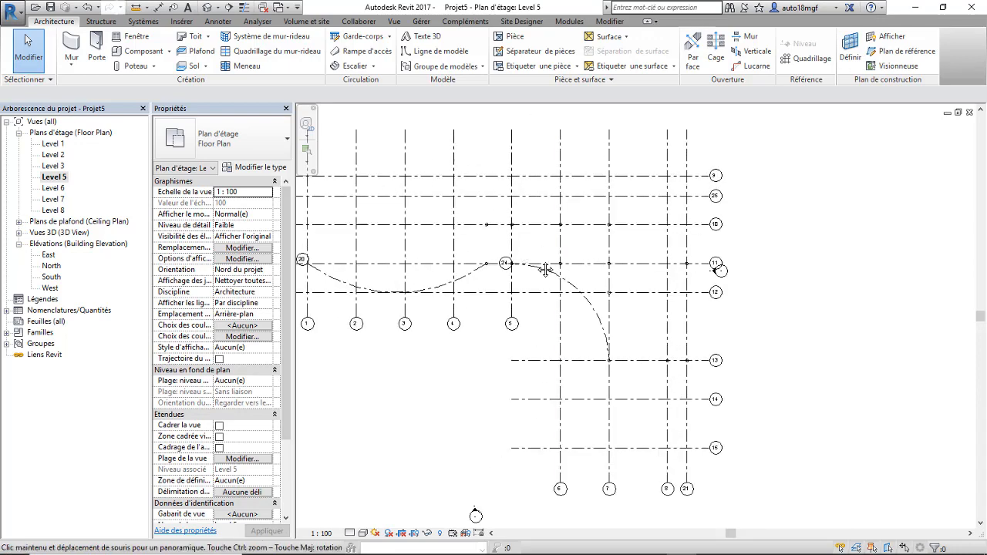
left_click(192, 67)
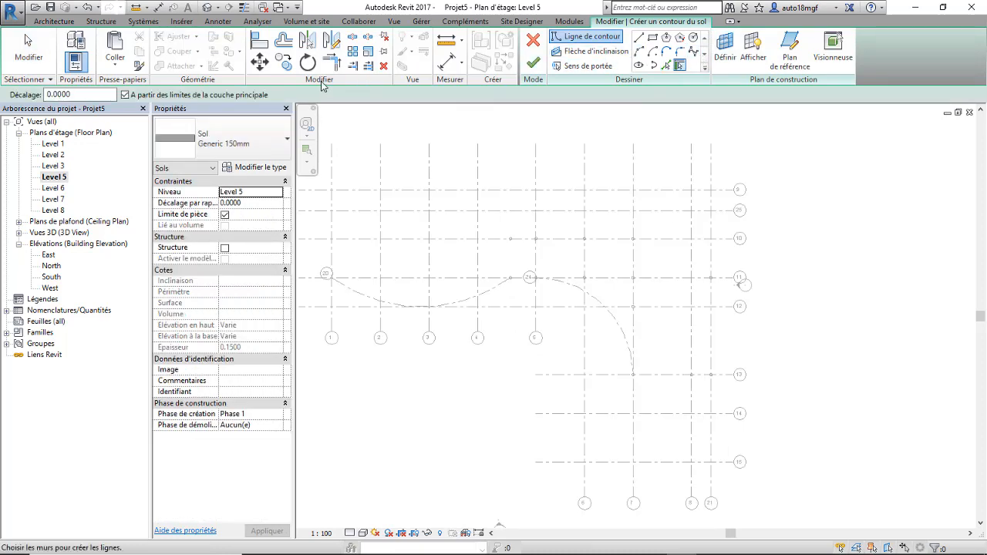
left_click(638, 37)
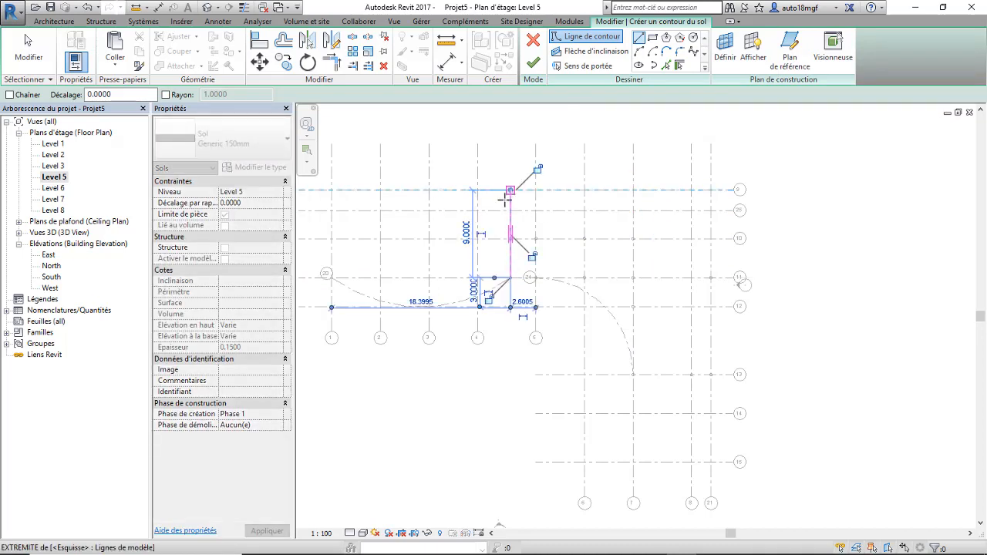
left_click(509, 191)
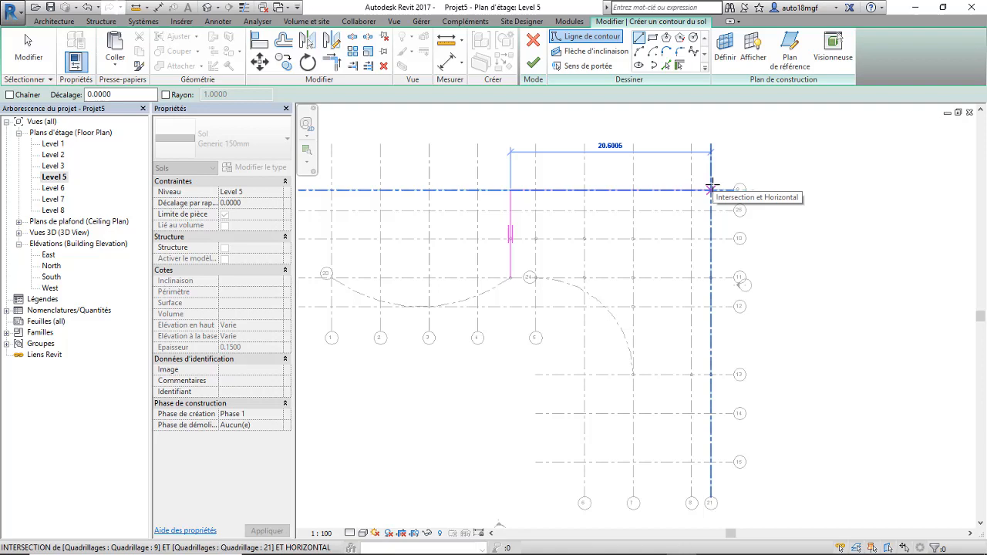
left_click(711, 189)
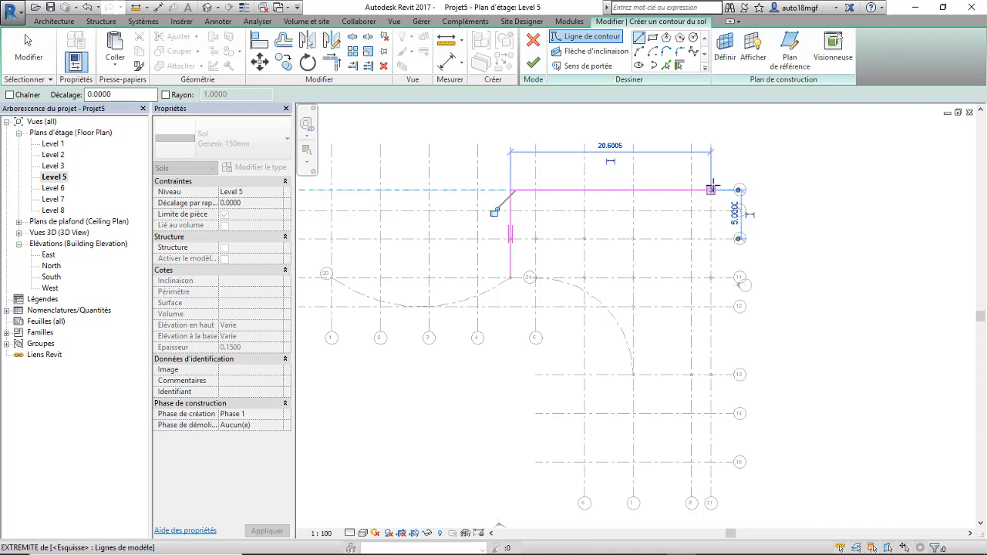
Continue the floor outline about 19.15 m down grid 21 to grid 13, and about 8 m back along it to grid 7.
left_click(711, 190)
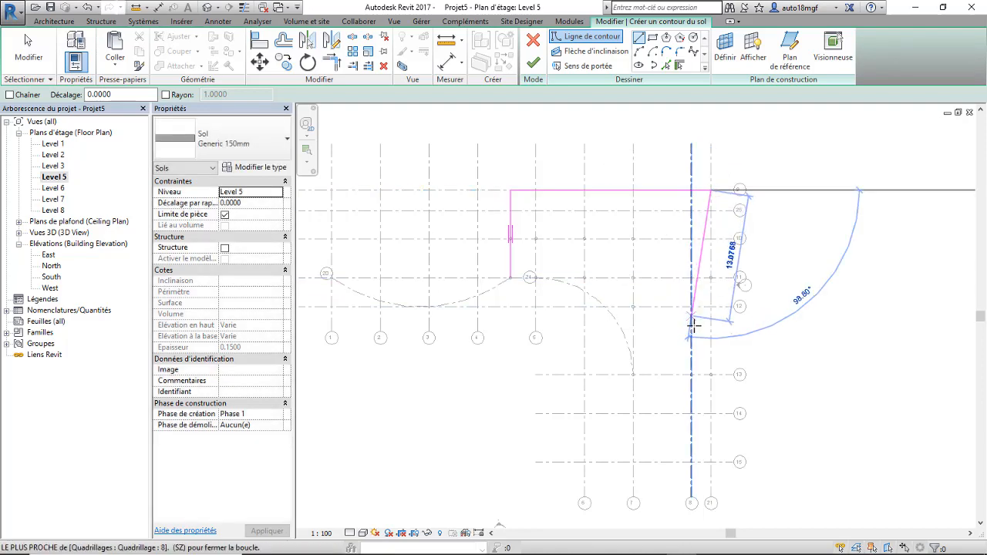
scroll(698, 340, "down", 2)
scroll(711, 353, "up", 2)
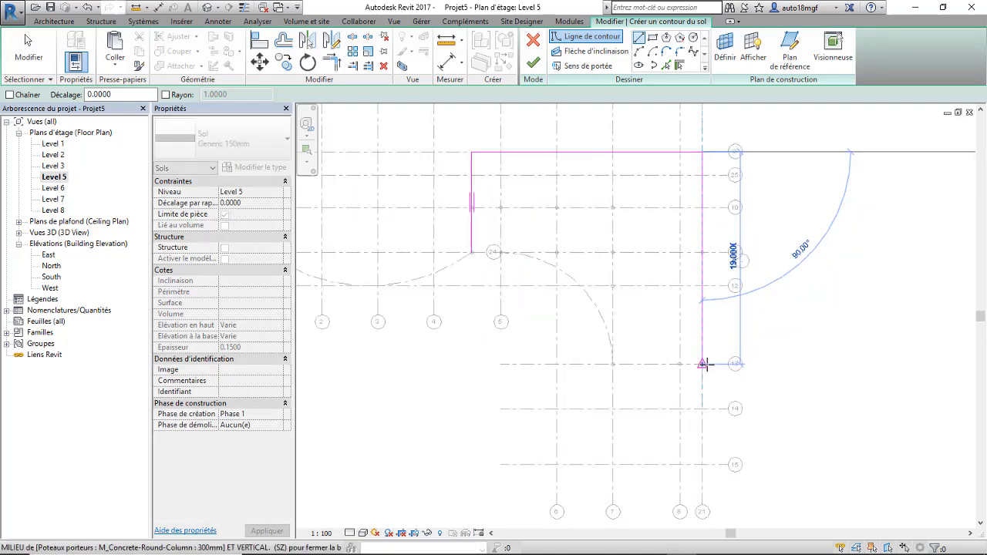
left_click(702, 364)
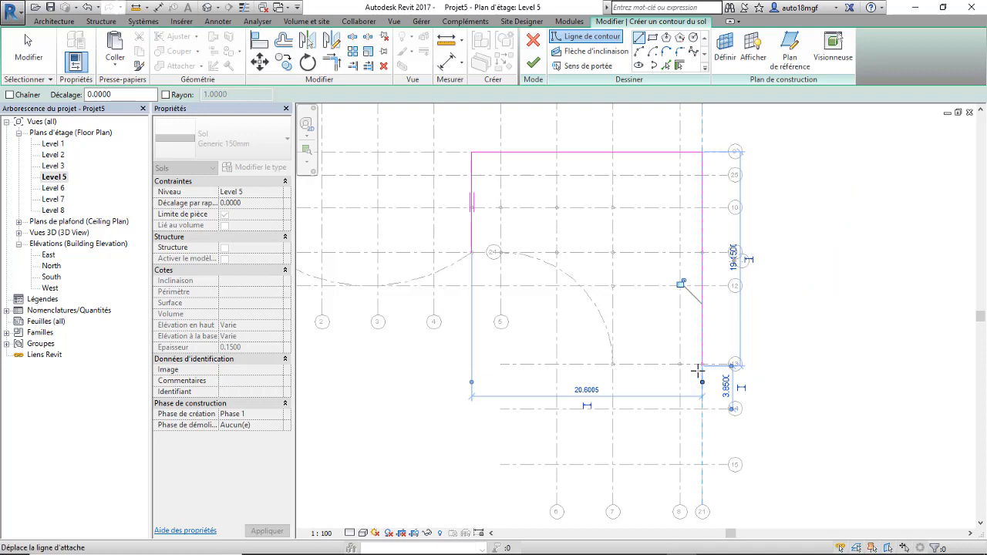
left_click(611, 365)
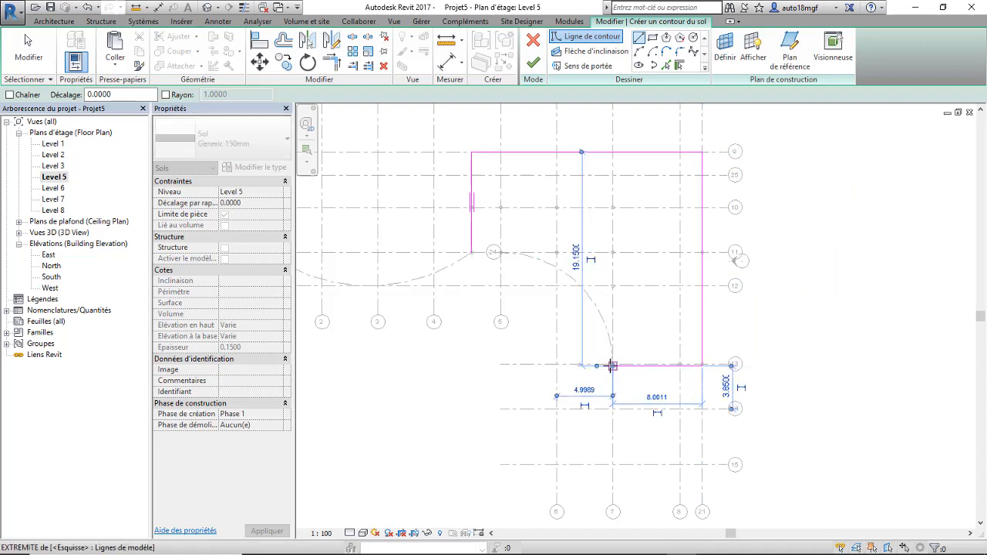
Sketch a 90° arc of about 10.15 m radius along the curved grid, from grids 7 and 13 to grids 5 and 11.
left_click(639, 51)
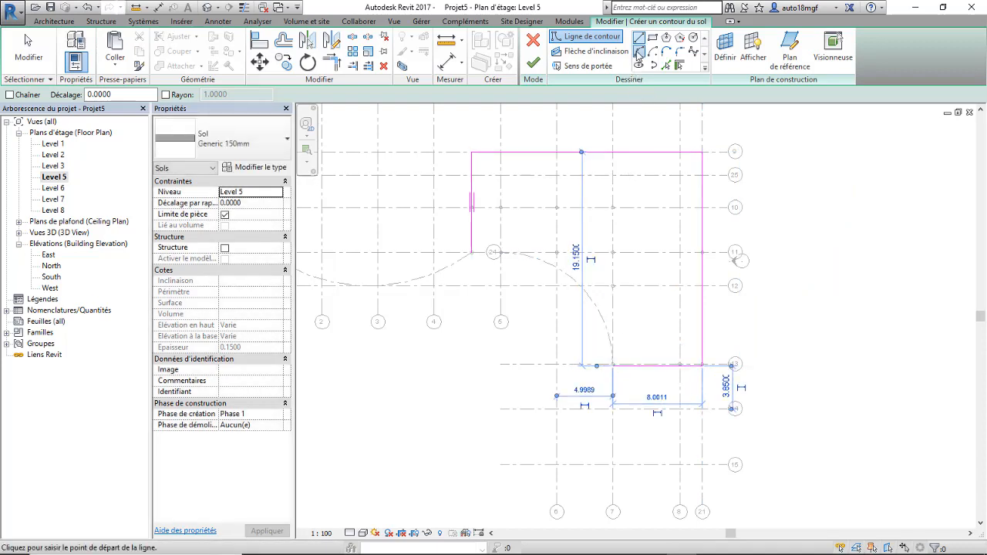
left_click(613, 366)
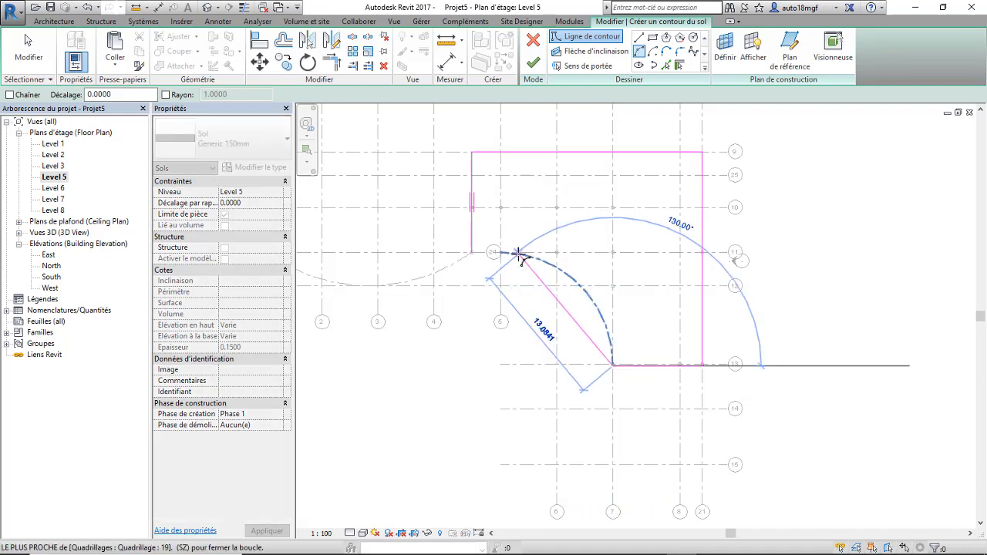
scroll(520, 257, "up", 4)
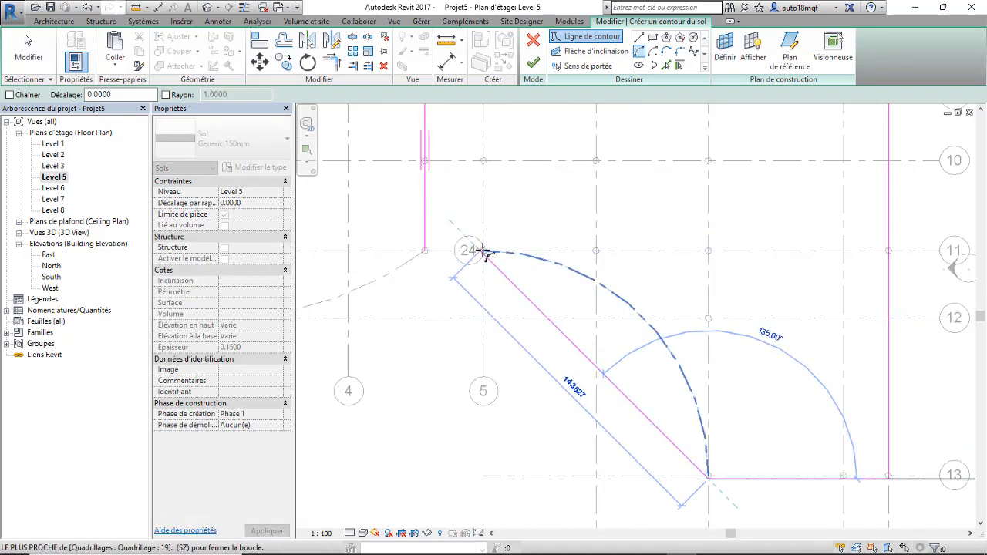
scroll(483, 253, "up", 7)
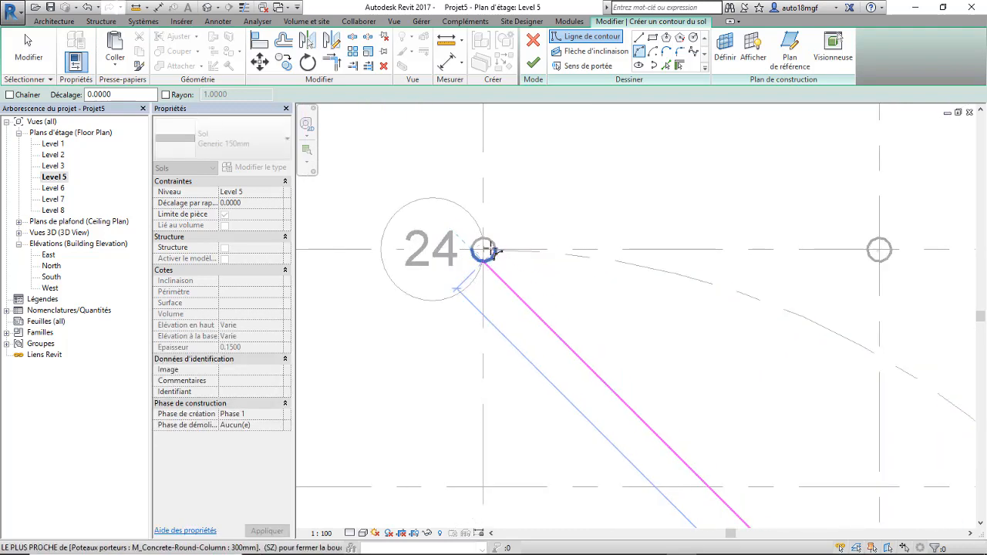
left_click(483, 251)
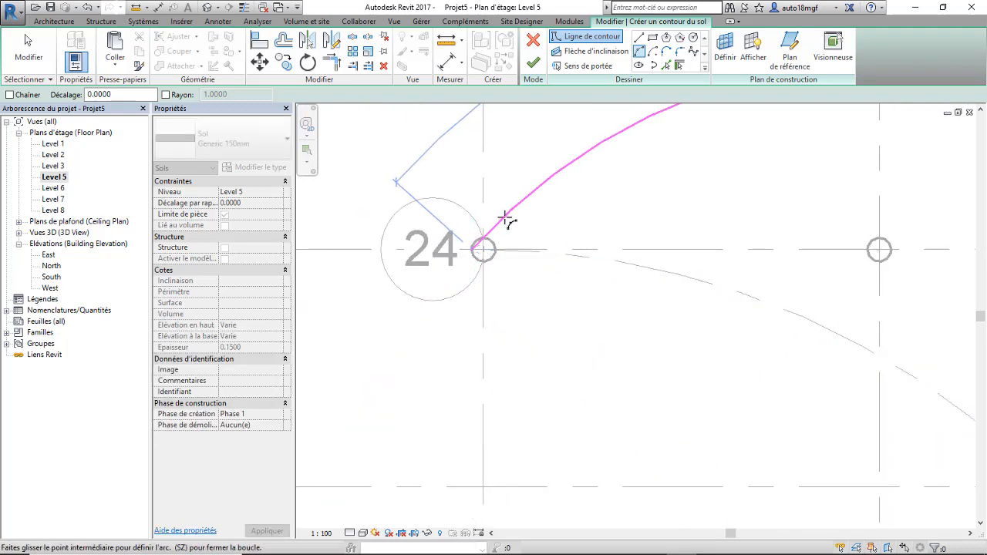
scroll(540, 224, "down", 8)
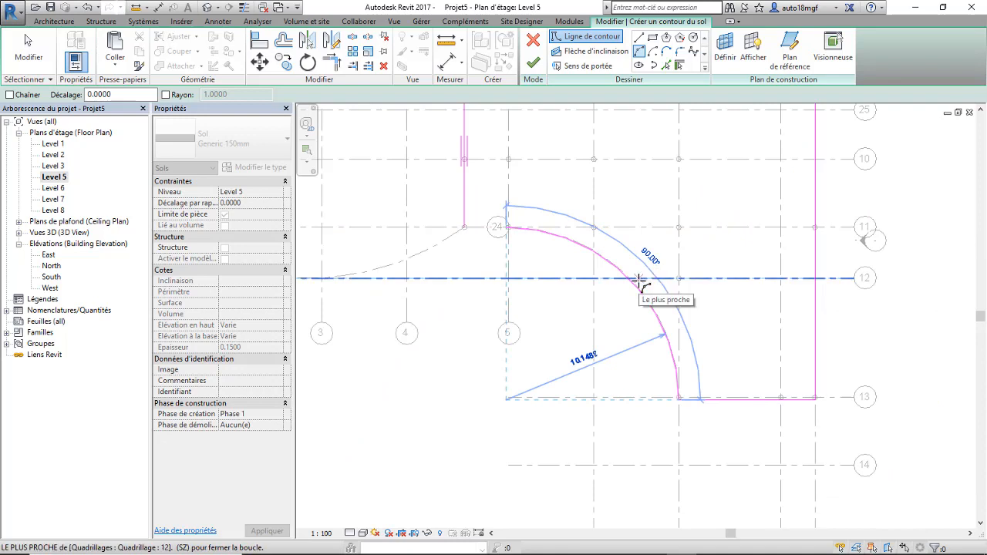
left_click(643, 284)
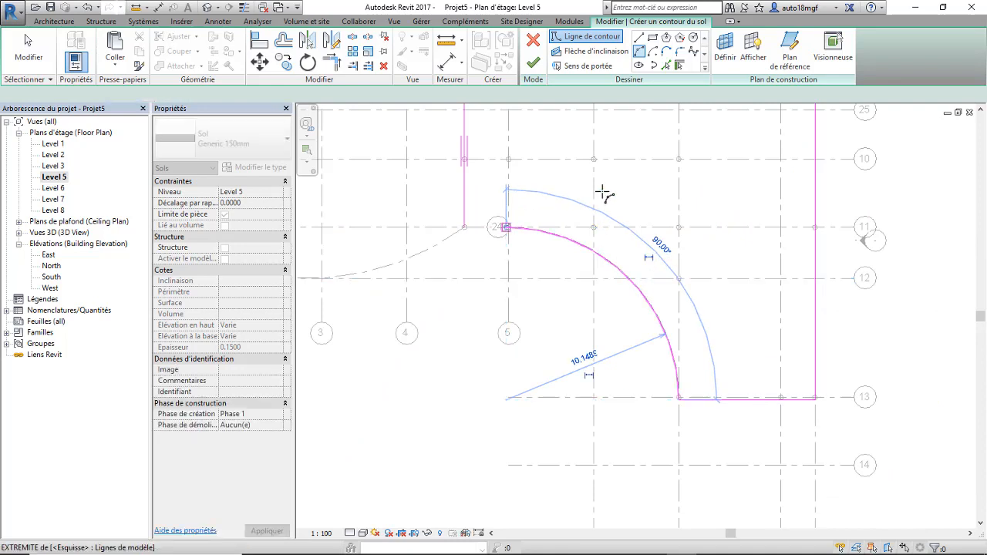
Close the outline with a line about 2.45 m long along grid 11, finish the floor and deselect it.
left_click(506, 227)
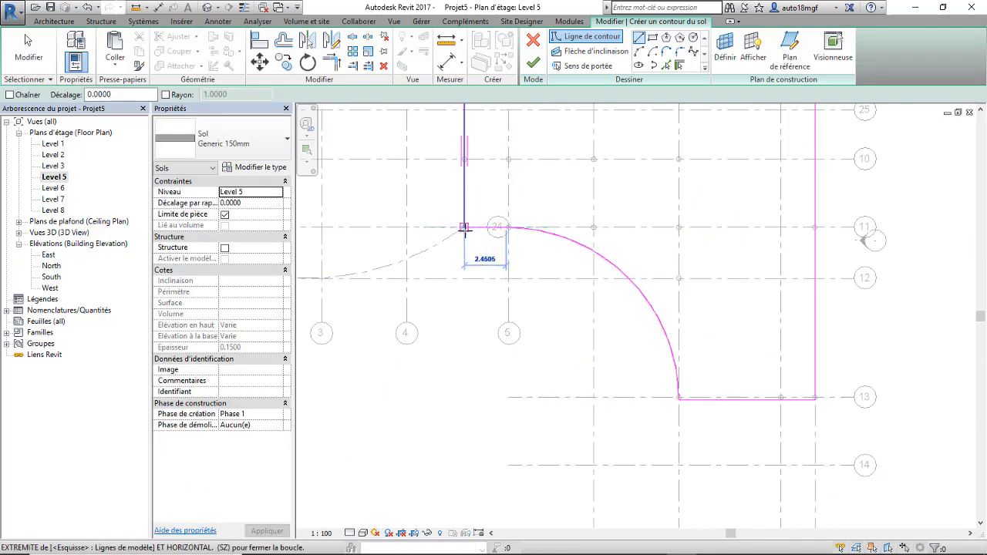
left_click(464, 228)
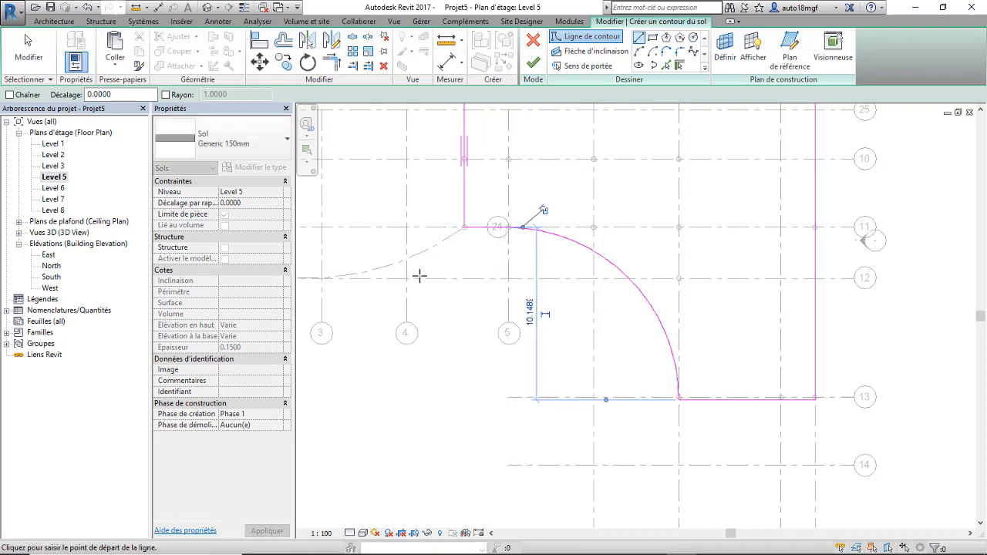
left_click(532, 65)
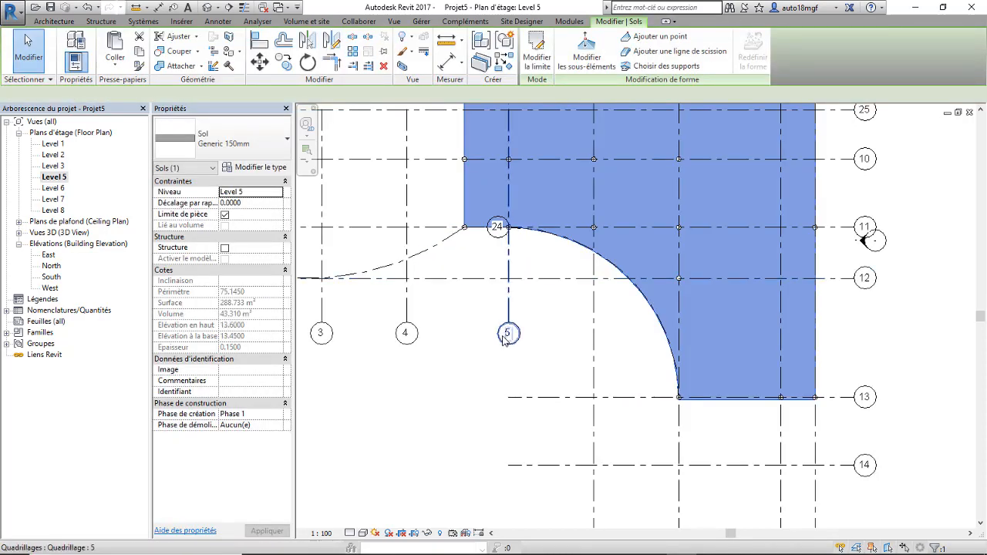
scroll(532, 243, "down", 1)
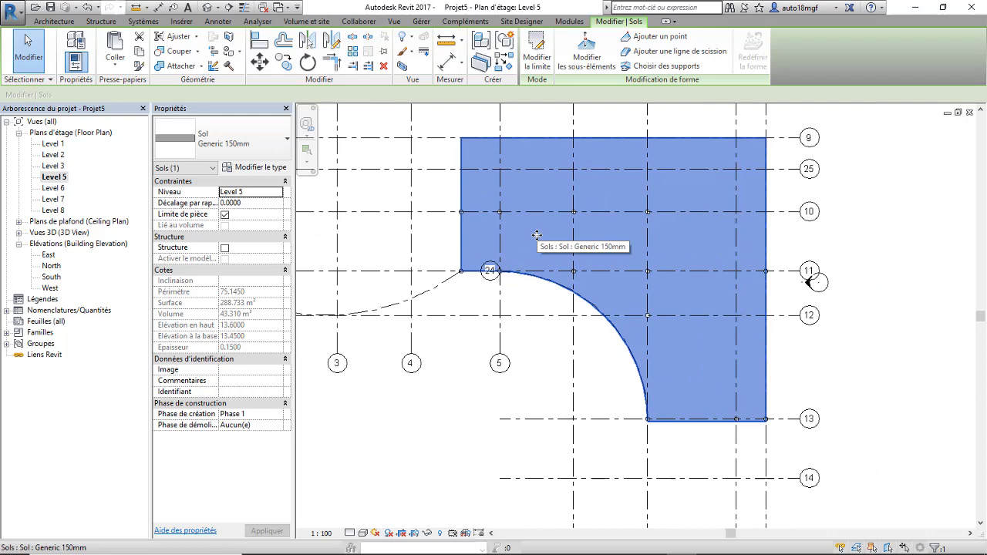
key("Escape")
scroll(537, 235, "down", 1)
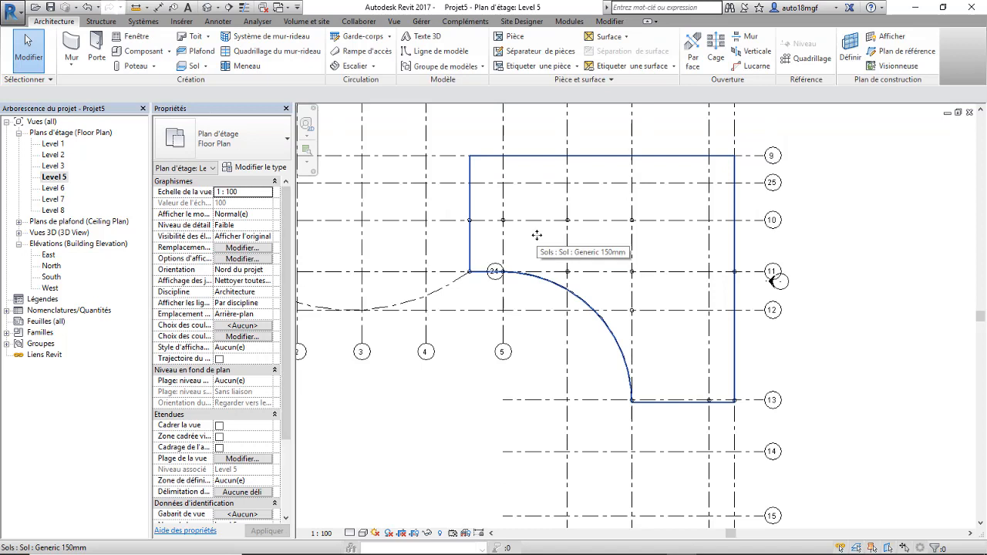
Inspect the building with the new Level 5 floor in the 3D view from several directions.
left_click(209, 8)
scroll(661, 345, "down", 3)
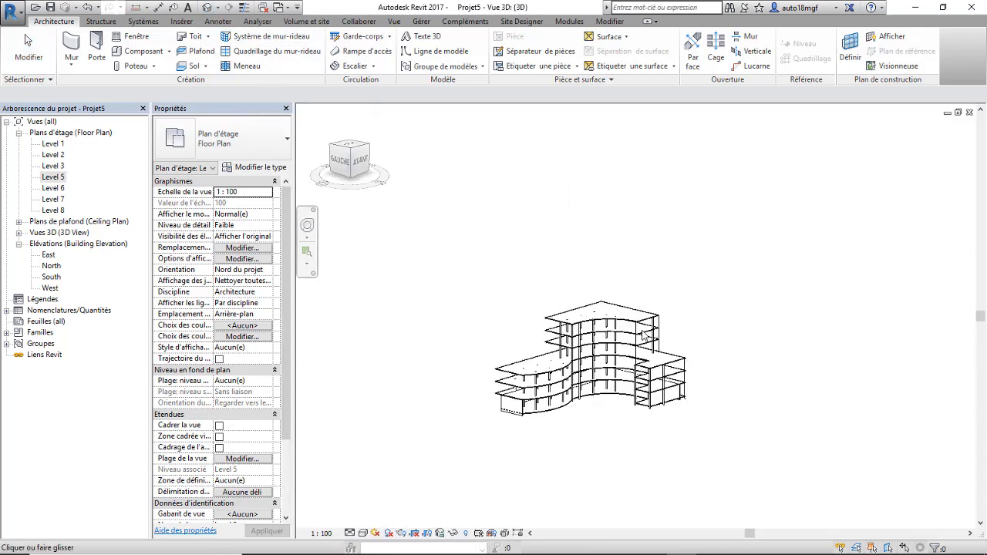
middle_click_drag(608, 318, 493, 320, "shift")
scroll(617, 358, "up", 6)
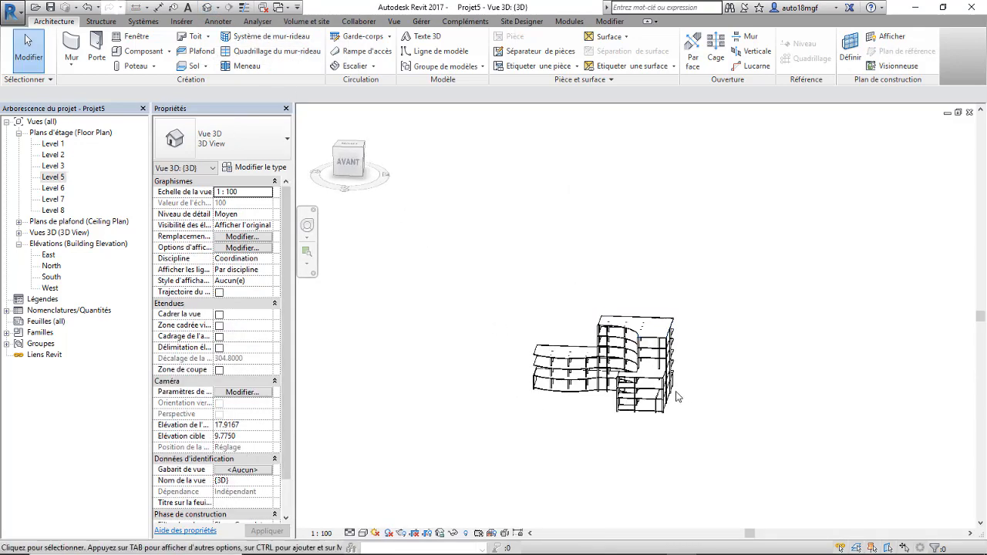
middle_click_drag(634, 322, 640, 278, "shift")
scroll(627, 267, "down", 3)
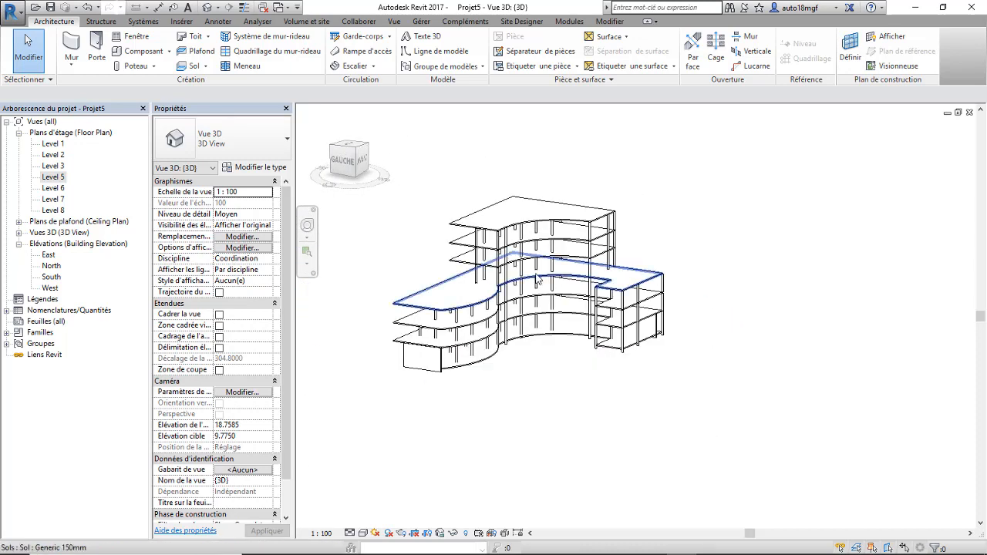
Open the Level 1 floor plan and start a wall with the Curtain Wall type, 4 m high.
double_click(53, 144)
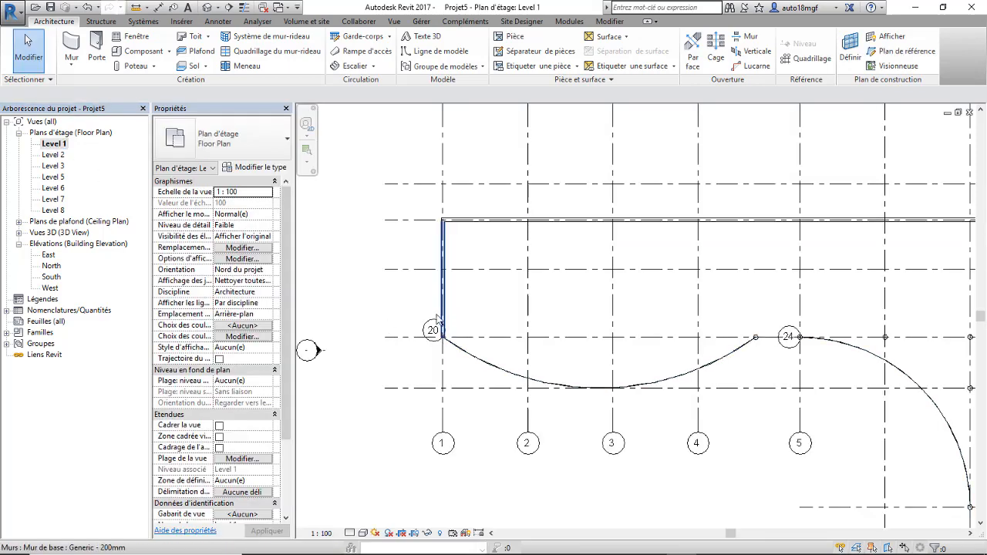
scroll(437, 320, "down", 3)
scroll(896, 346, "up", 2)
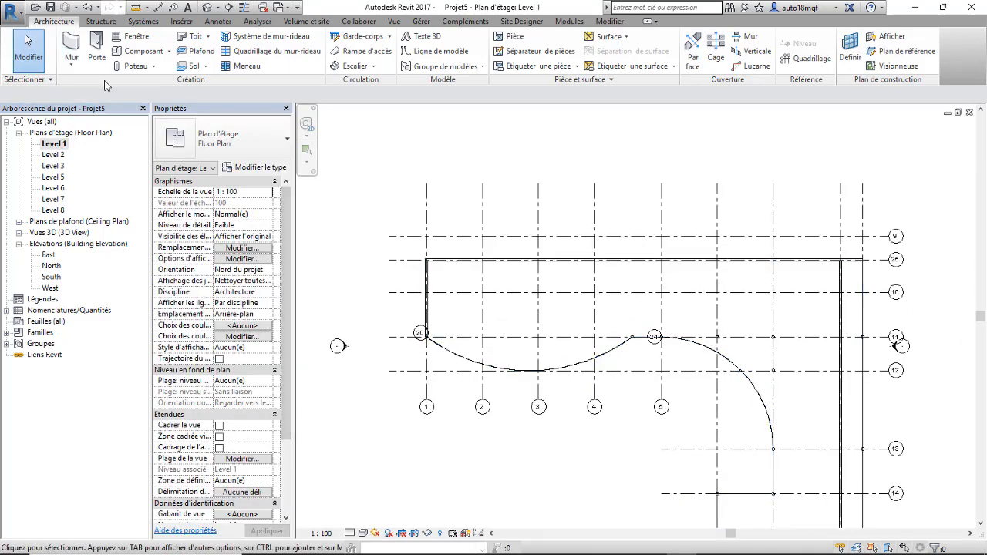
key("w")
key("a")
left_click(230, 143)
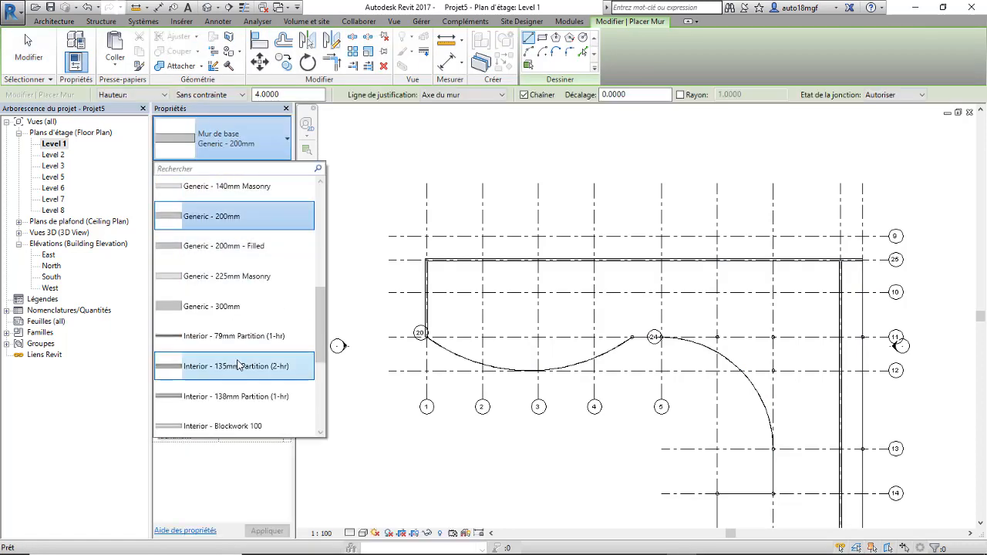
scroll(234, 359, "down", 3)
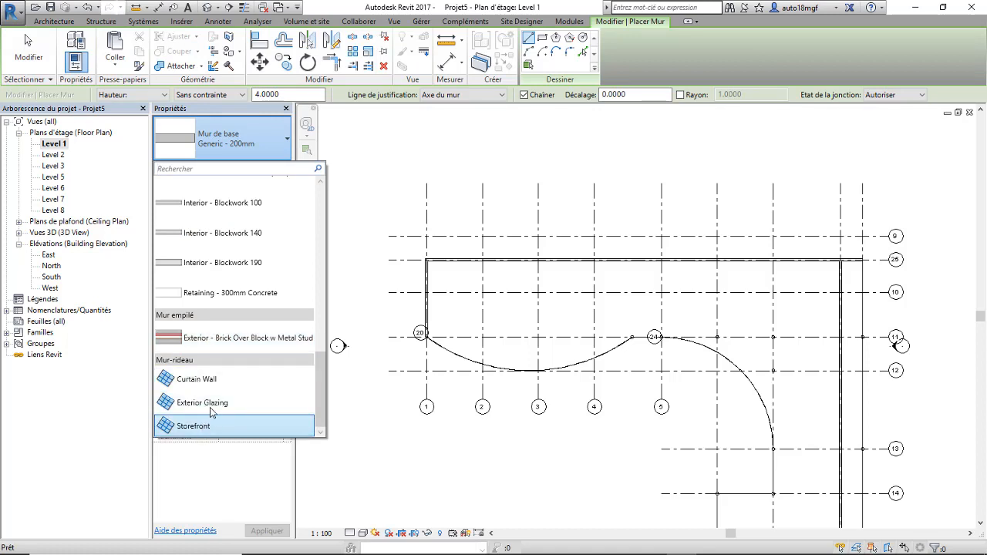
left_click(198, 380)
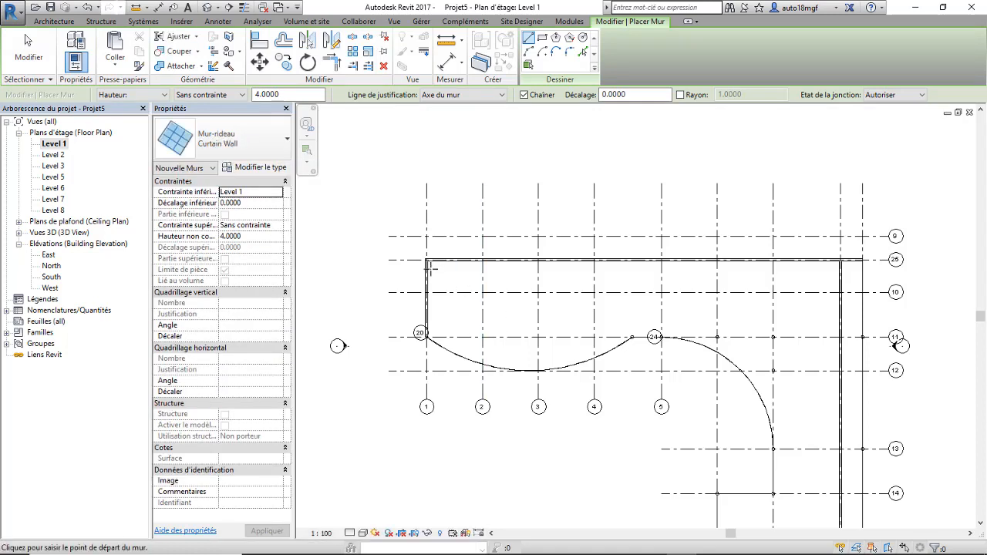
Draw curtain walls from the corner of grids 1 and 25, 2.1 m up to grid 9 and 39 m along it to grid 21.
scroll(420, 264, "up", 1)
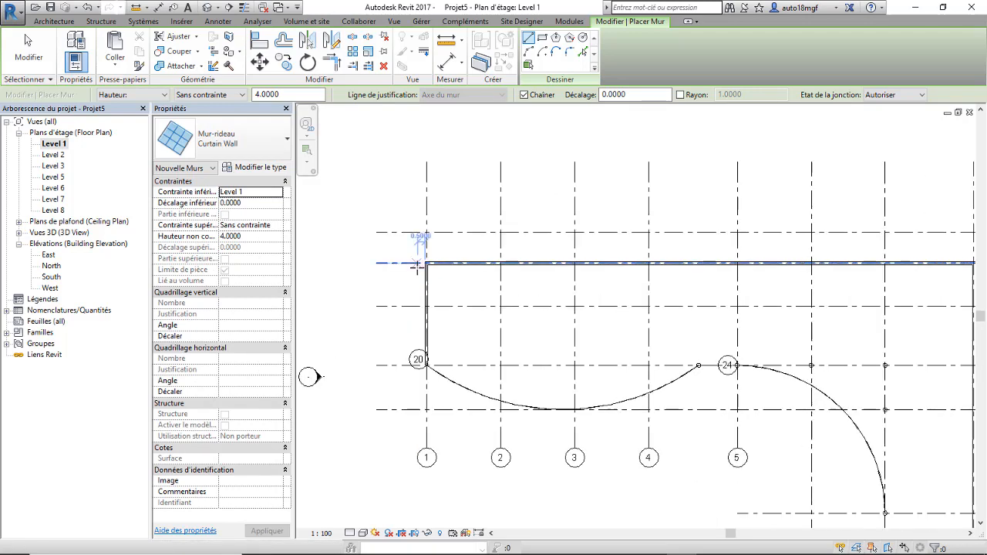
left_click(427, 264)
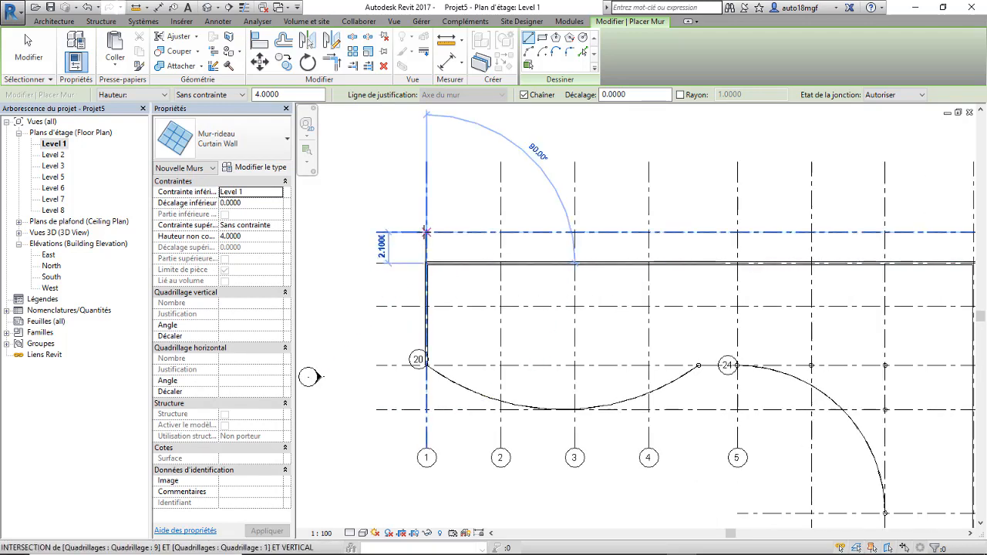
left_click(427, 232)
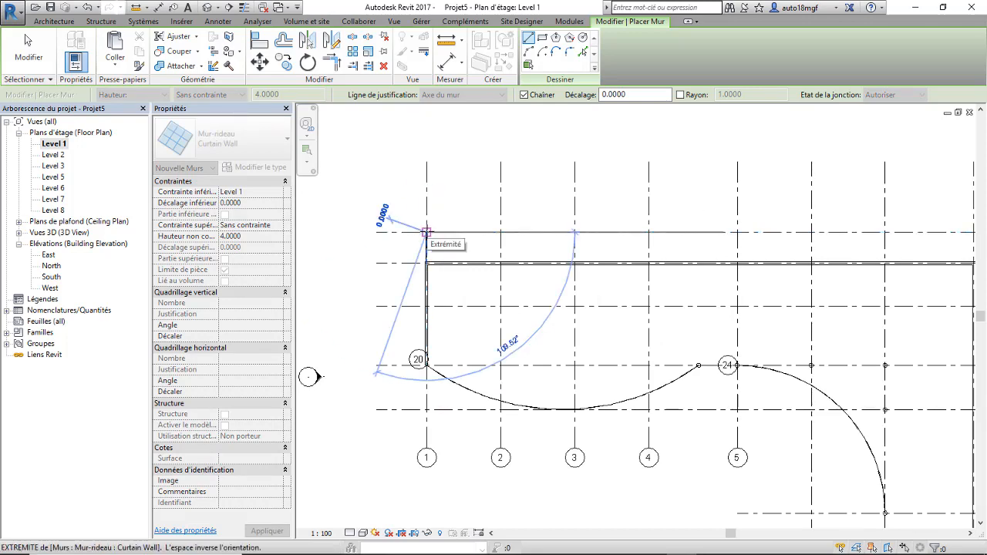
scroll(630, 261, "down", 2)
middle_click_drag(628, 263, 456, 290)
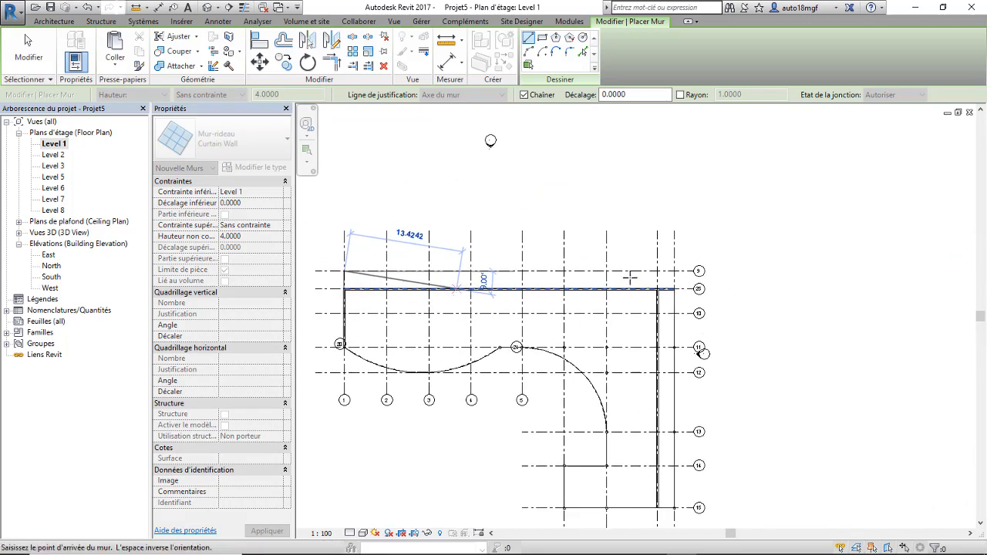
scroll(630, 278, "up", 2)
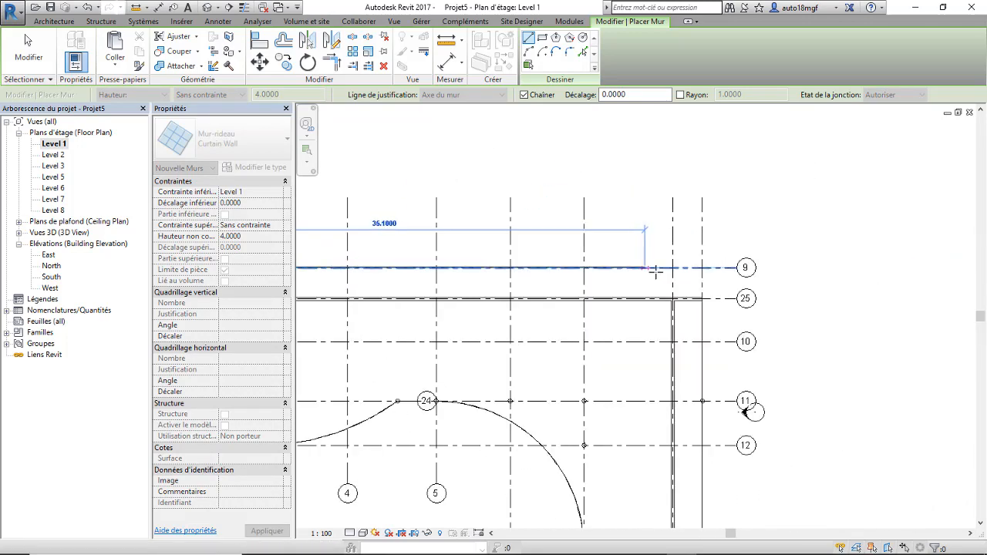
left_click(702, 268)
Continue the curtain wall 28 m down grid 21 to grid 15, and 2 m back along it to grid 8.
scroll(706, 285, "down", 3)
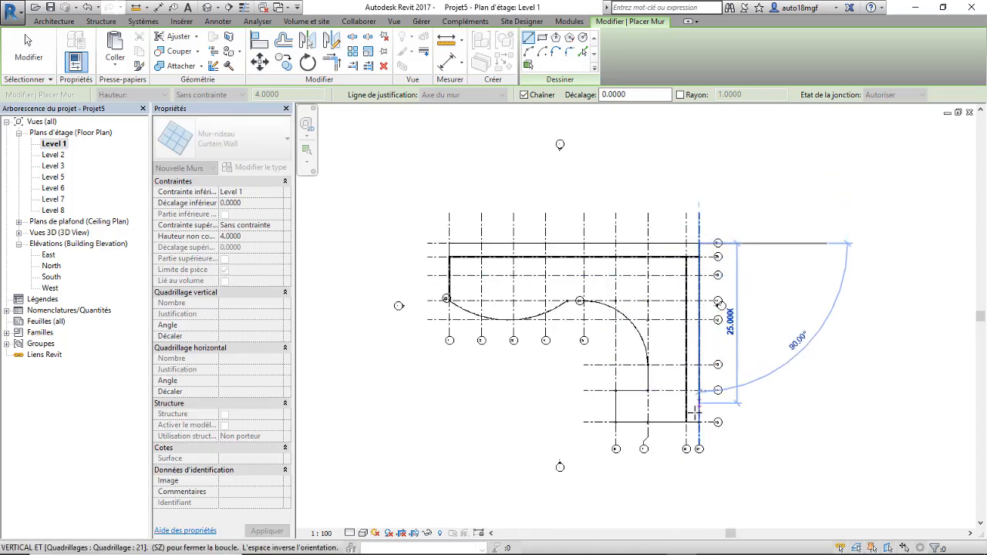
scroll(695, 414, "up", 4)
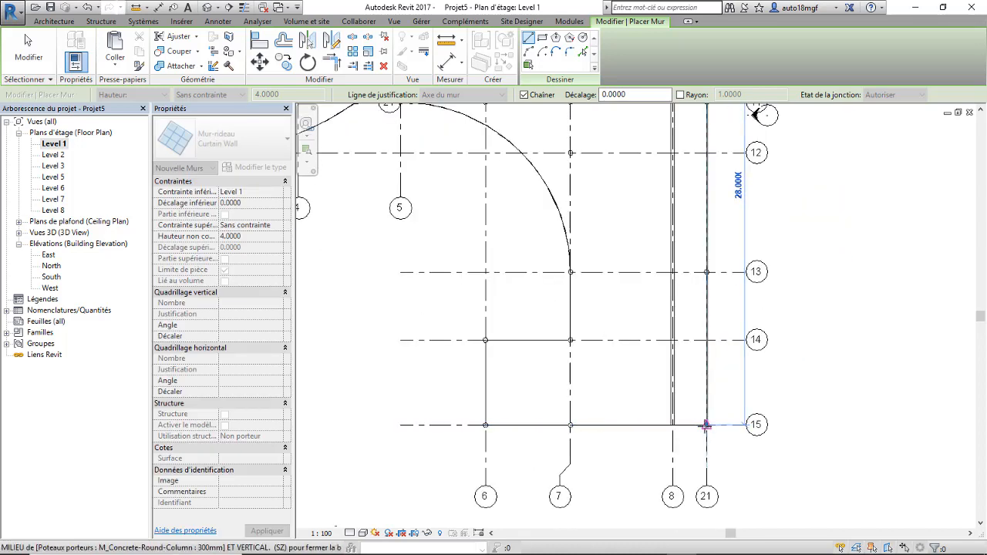
left_click(707, 426)
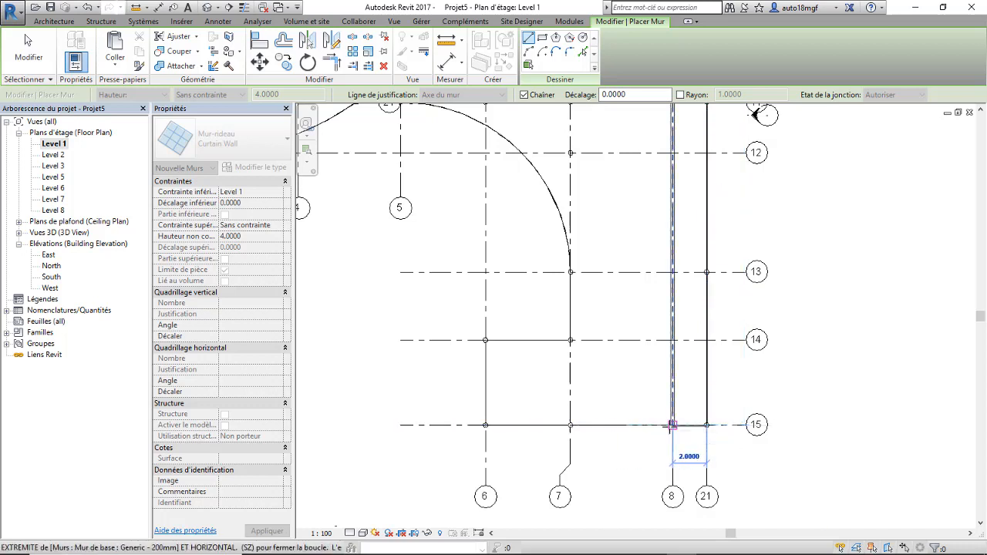
left_click(672, 425)
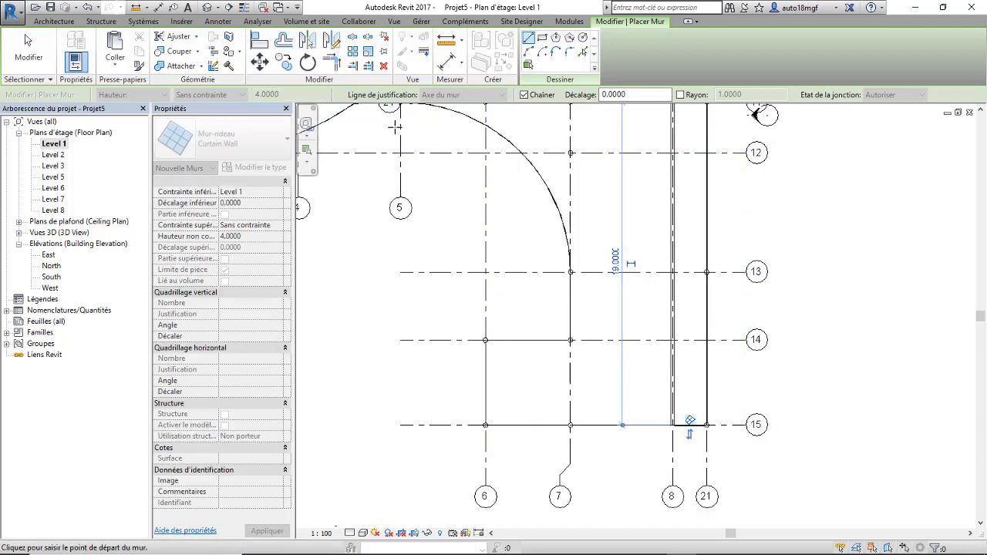
End the wall command and inspect the Level 1 curtain wall along grid 21 in the 3D view.
left_click(207, 8)
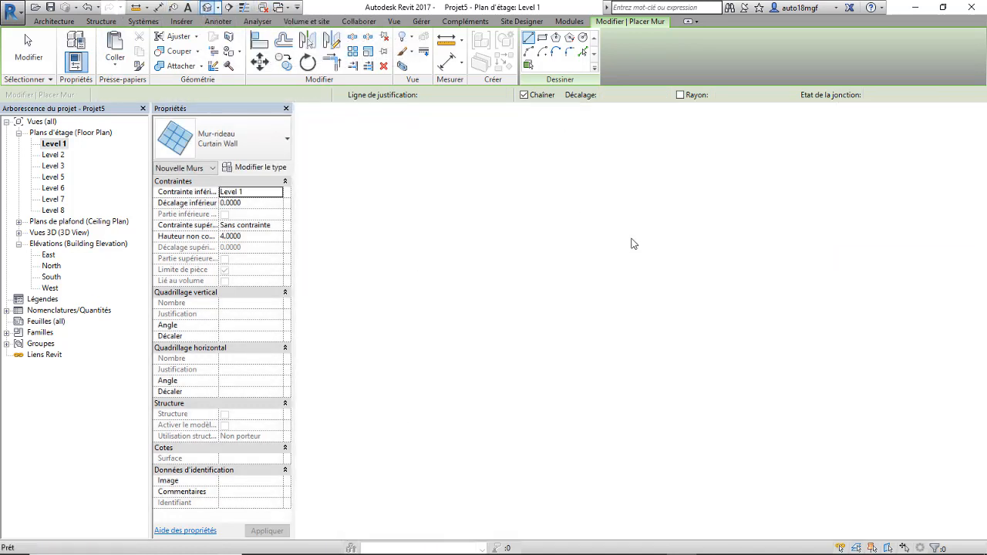
scroll(648, 281, "down", 2)
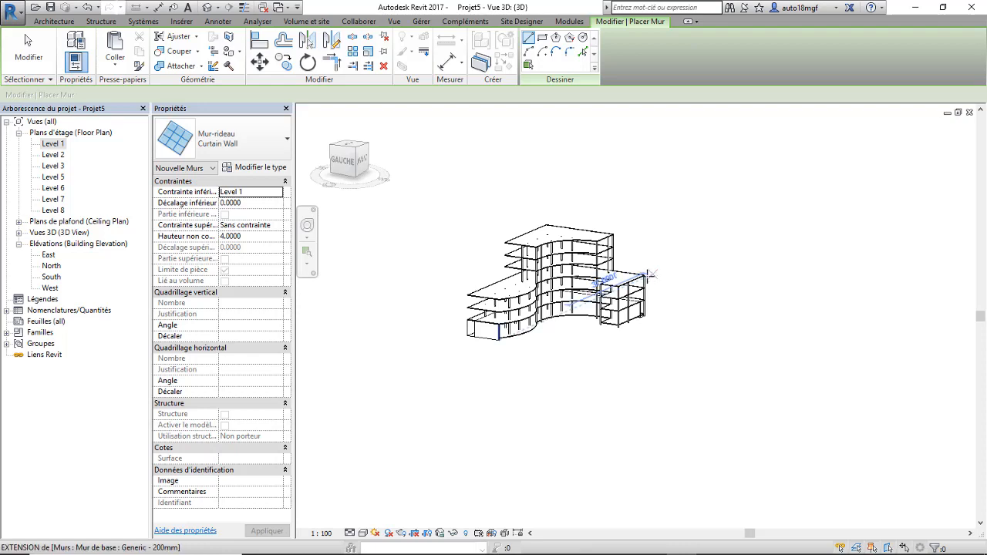
middle_click_drag(651, 275, 664, 385, "shift")
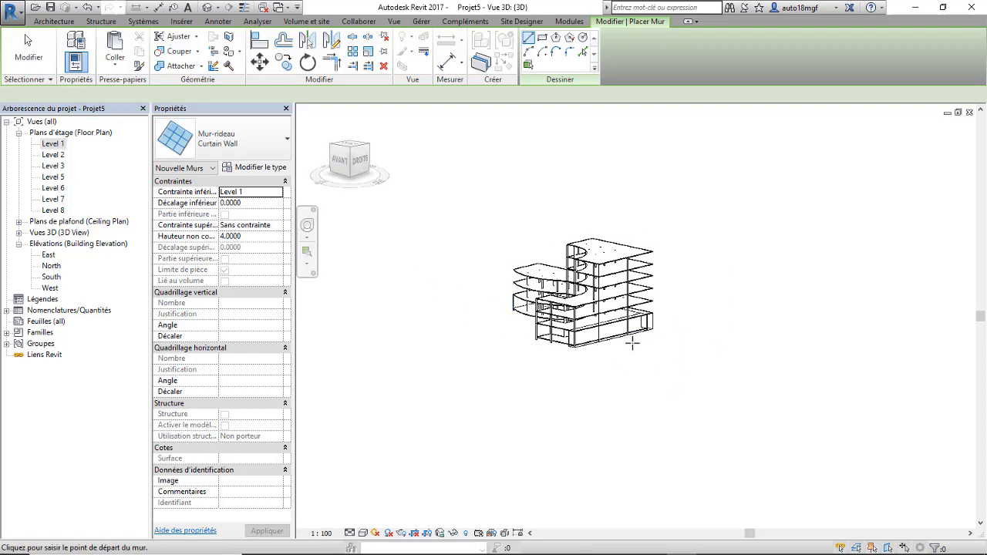
key("Escape")
key("Escape")
scroll(629, 344, "up", 3)
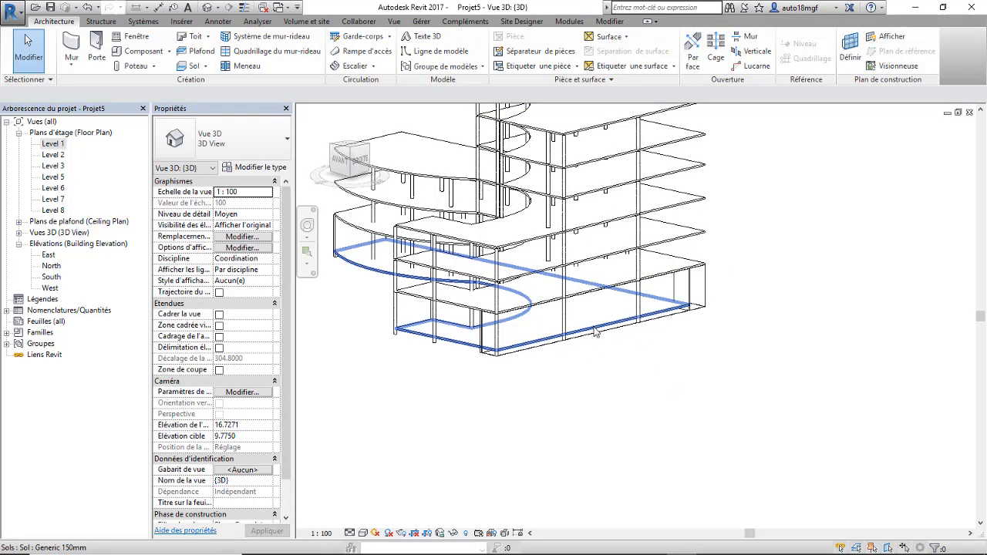
left_click(610, 340)
scroll(717, 334, "down", 2)
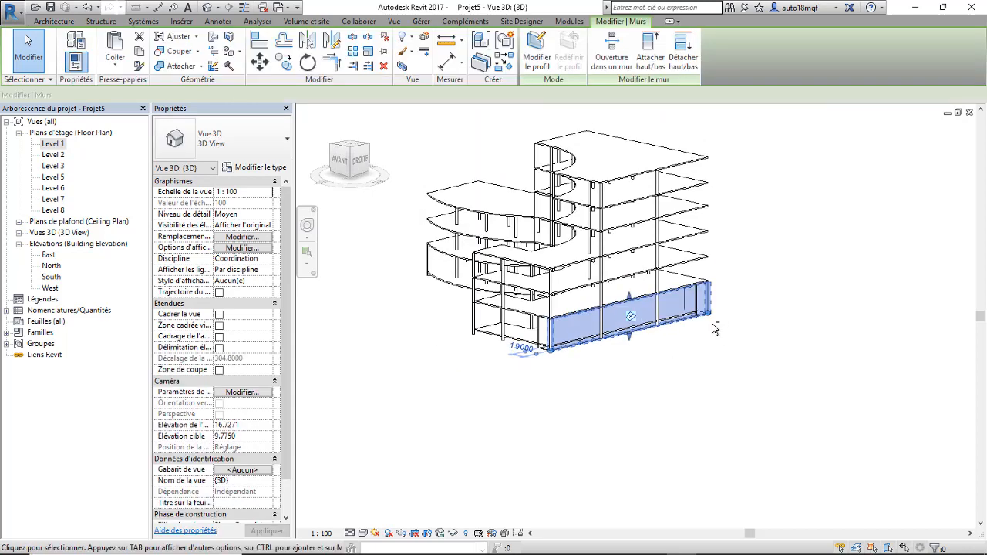
middle_click_drag(714, 329, 489, 342, "shift")
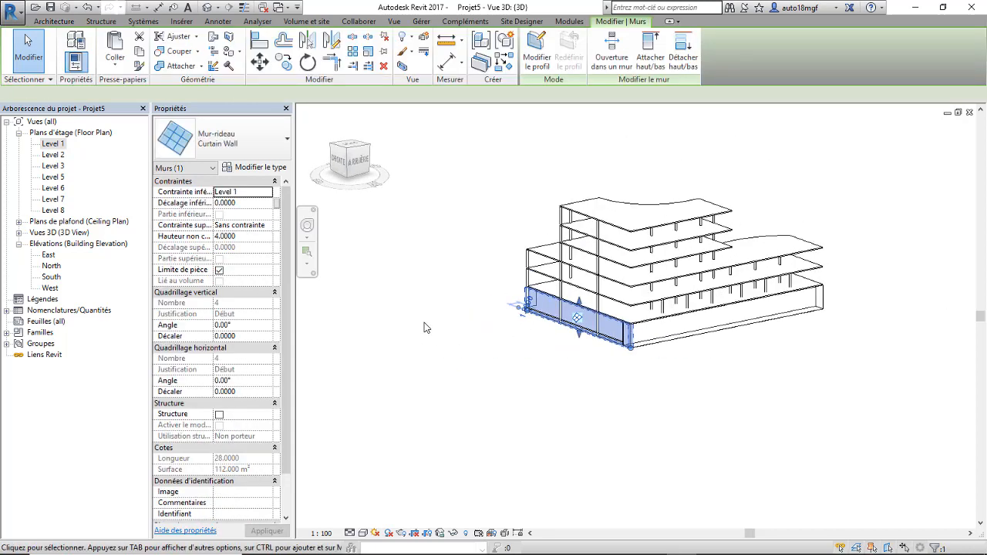
scroll(645, 332, "up", 4)
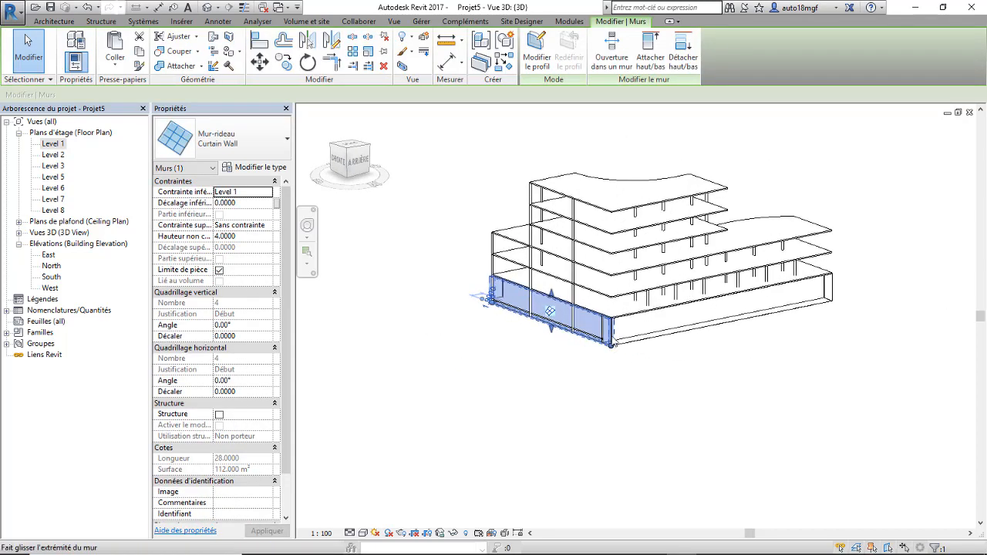
Select the long Level 1 curtain wall along grid 9 and examine it and its corner up close.
left_click(653, 323)
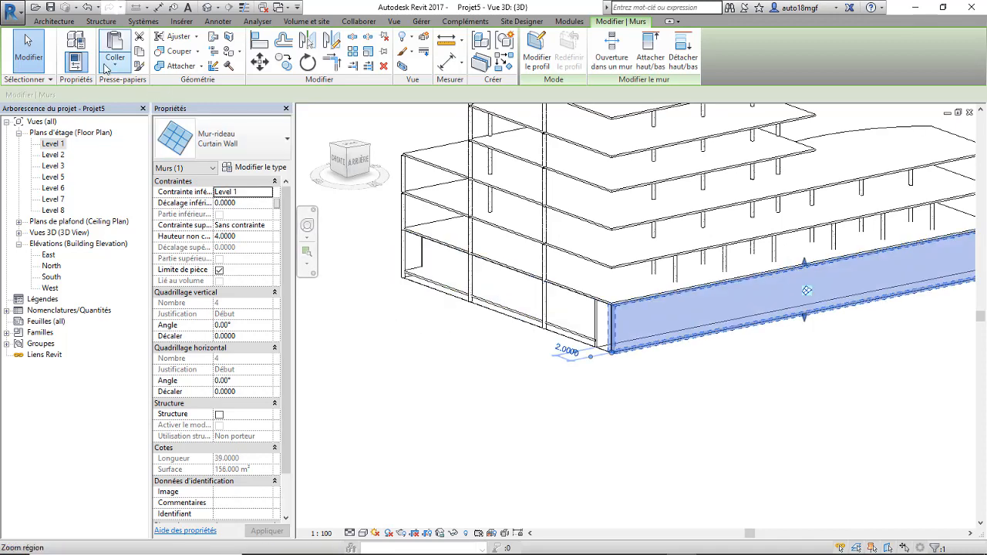
left_click(68, 23)
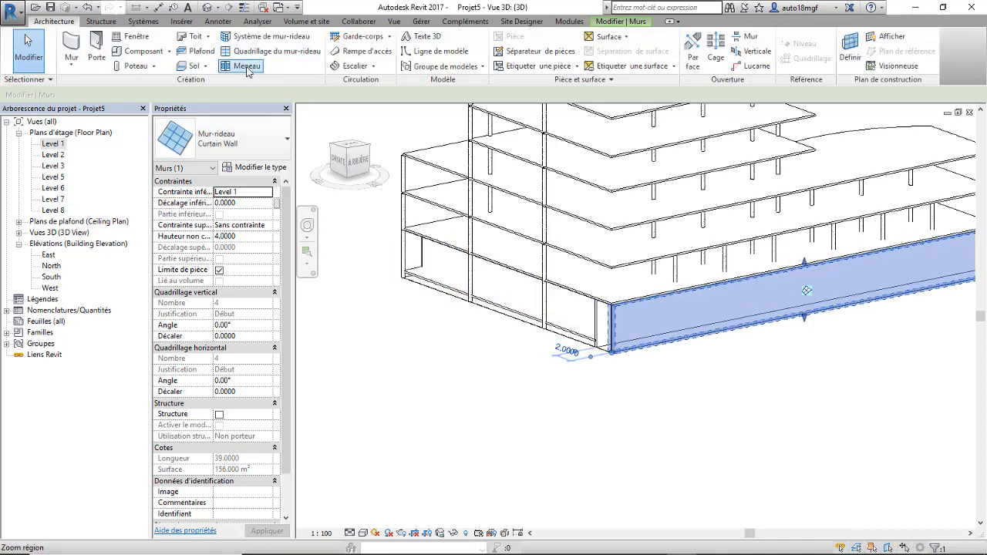
scroll(322, 226, "down", 2)
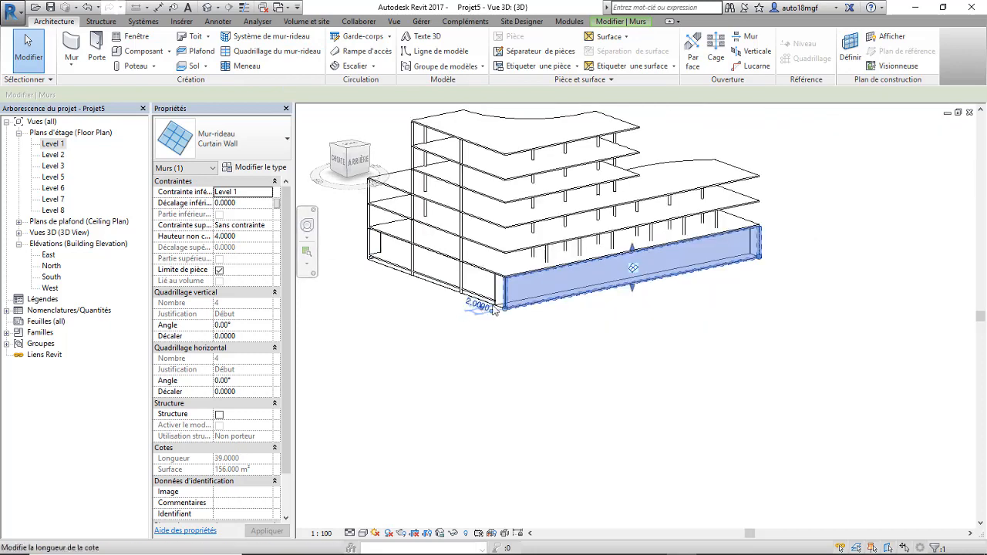
scroll(517, 287, "up", 3)
middle_click_drag(472, 310, 526, 344)
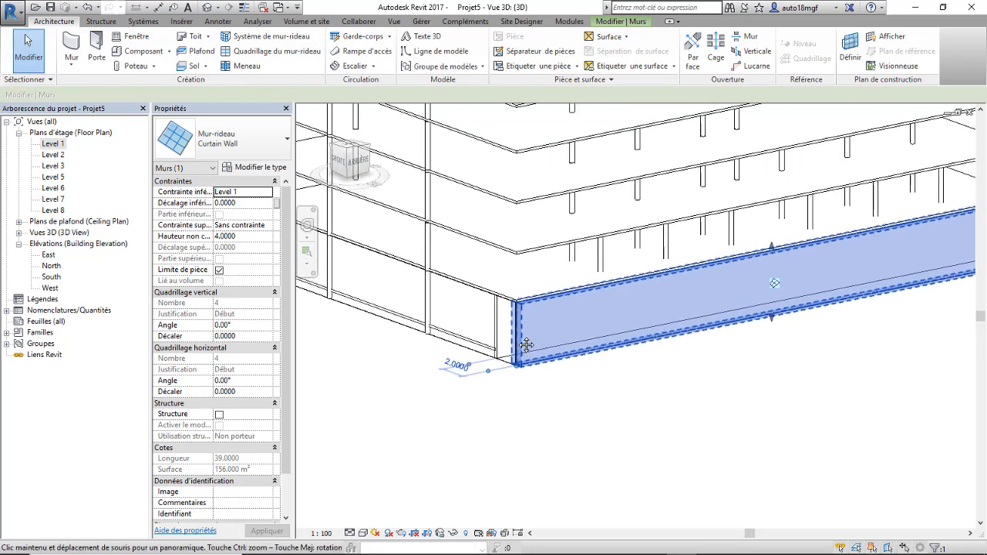
scroll(527, 330, "down", 3)
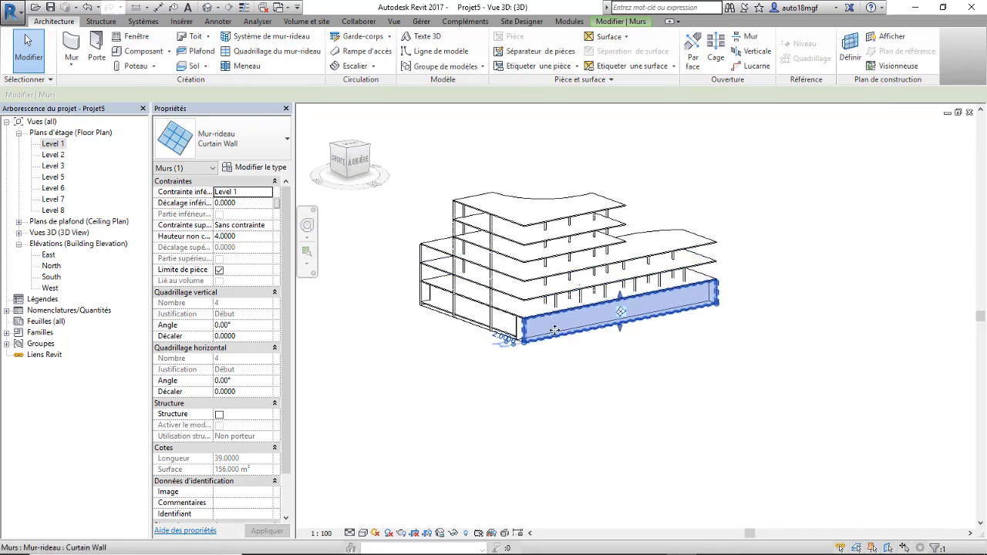
middle_click_drag(512, 396, 419, 298)
scroll(551, 271, "down", 4)
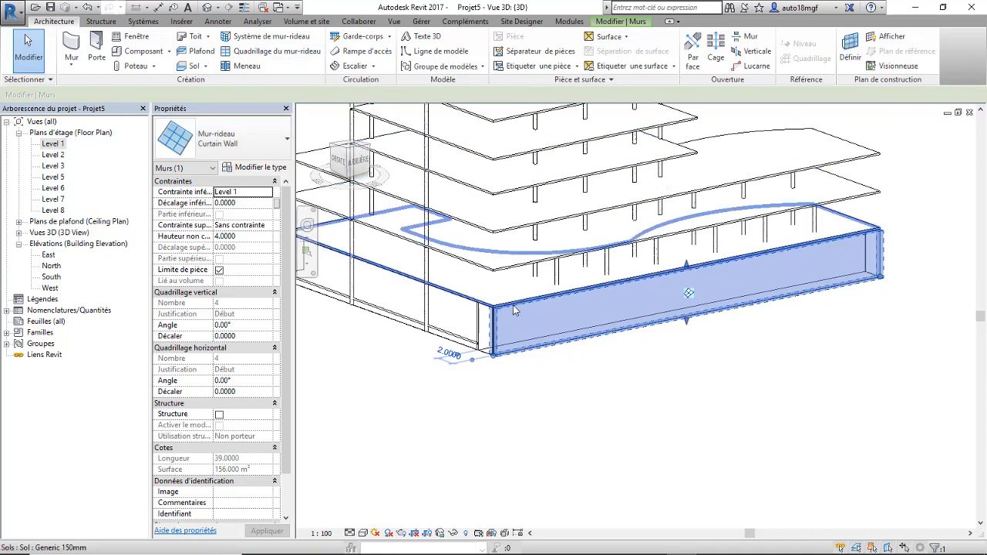
scroll(551, 272, "up", 4)
scroll(550, 272, "down", 4)
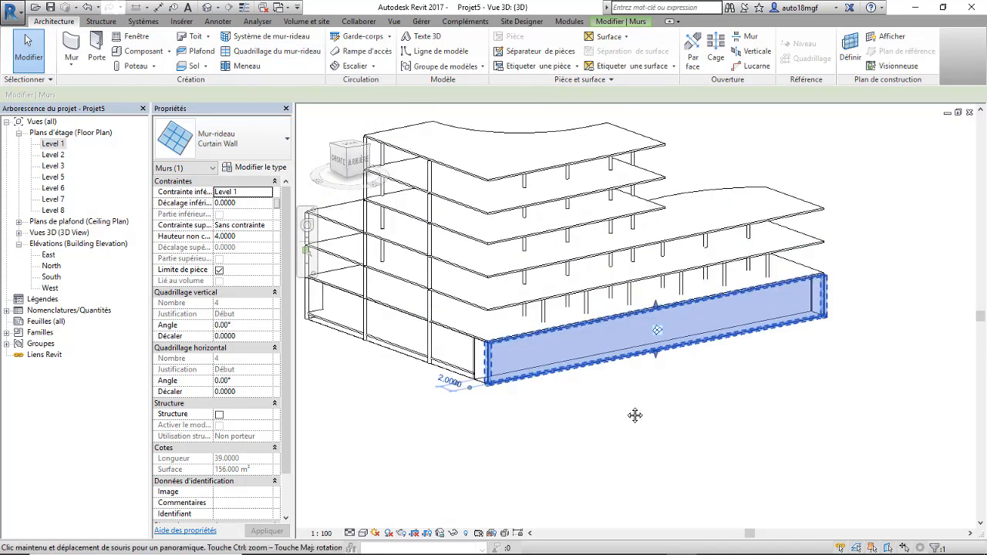
scroll(598, 330, "up", 4)
scroll(597, 330, "down", 1)
scroll(598, 330, "down", 1)
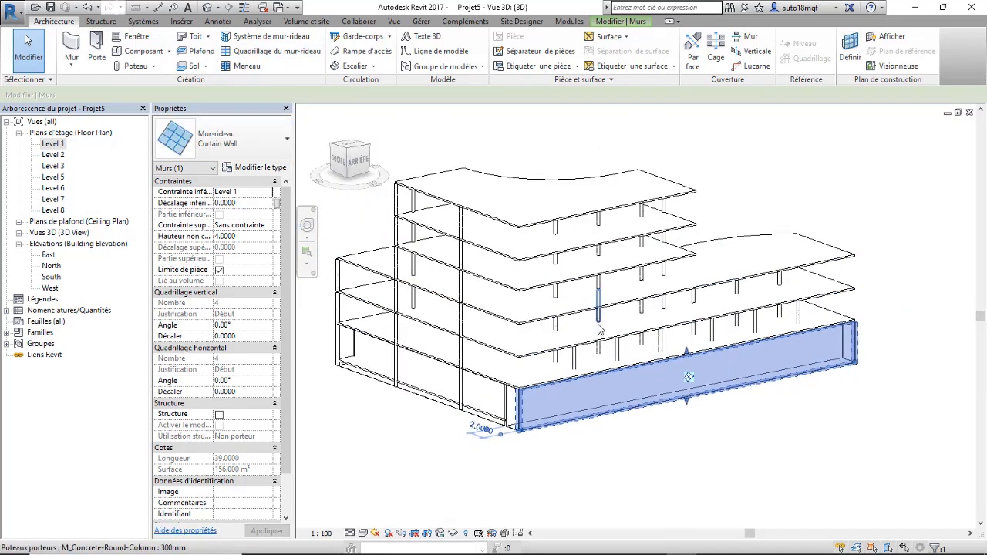
Switch to the ARCHITECTURE project's 3D view and examine the building's walls and curtain wall grid from several directions.
key("ctrl+Tab")
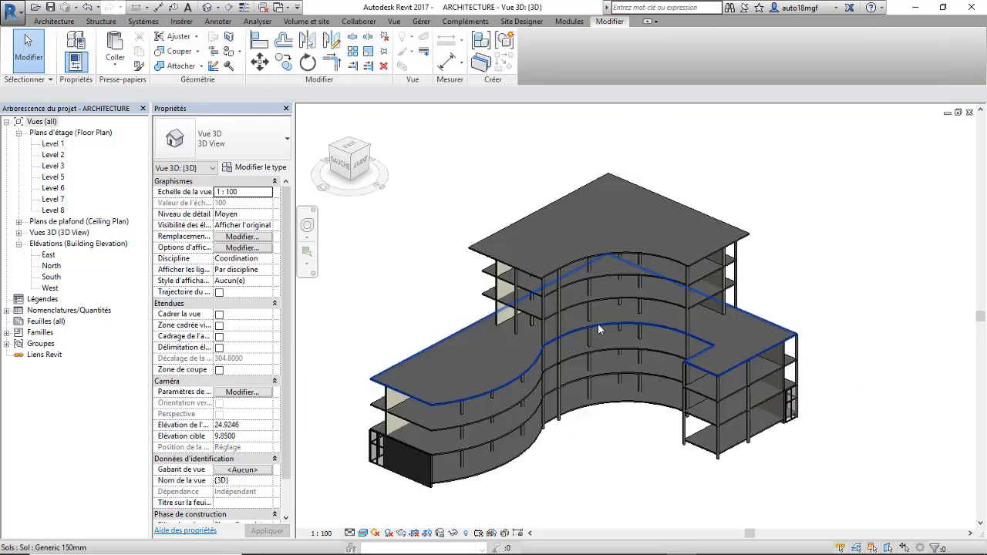
scroll(564, 313, "down", 1)
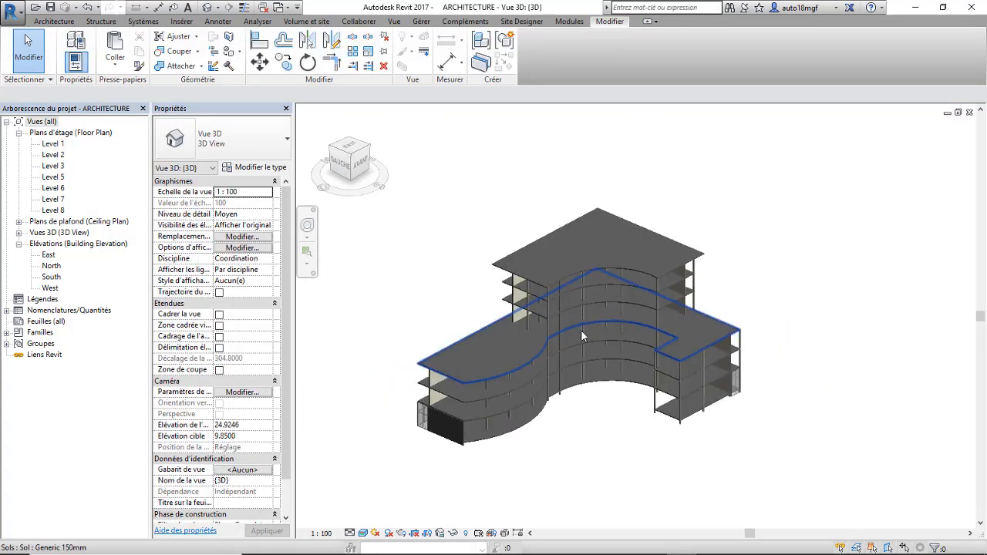
middle_click_drag(592, 328, 606, 298, "shift")
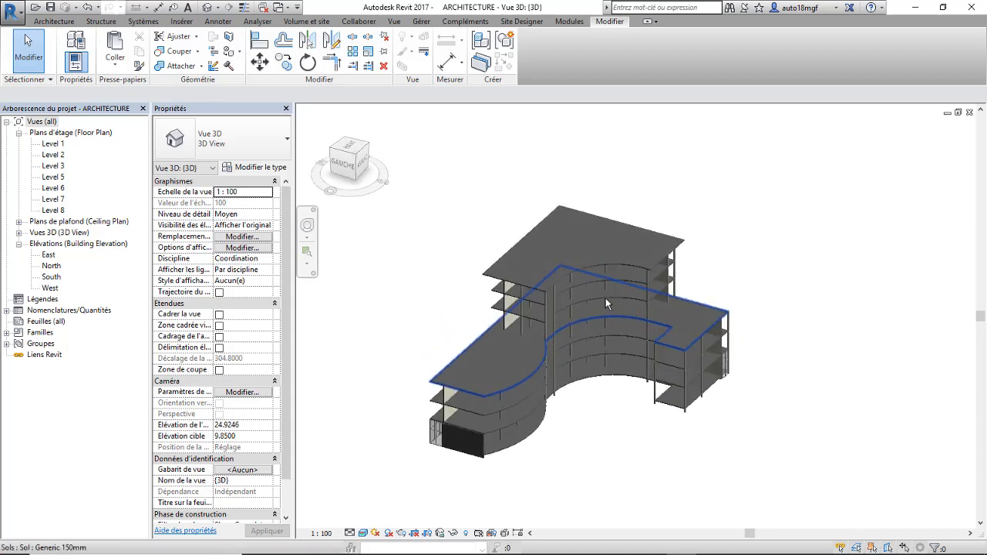
scroll(585, 308, "up", 1)
scroll(587, 347, "down", 1)
middle_click_drag(586, 347, 640, 329, "shift")
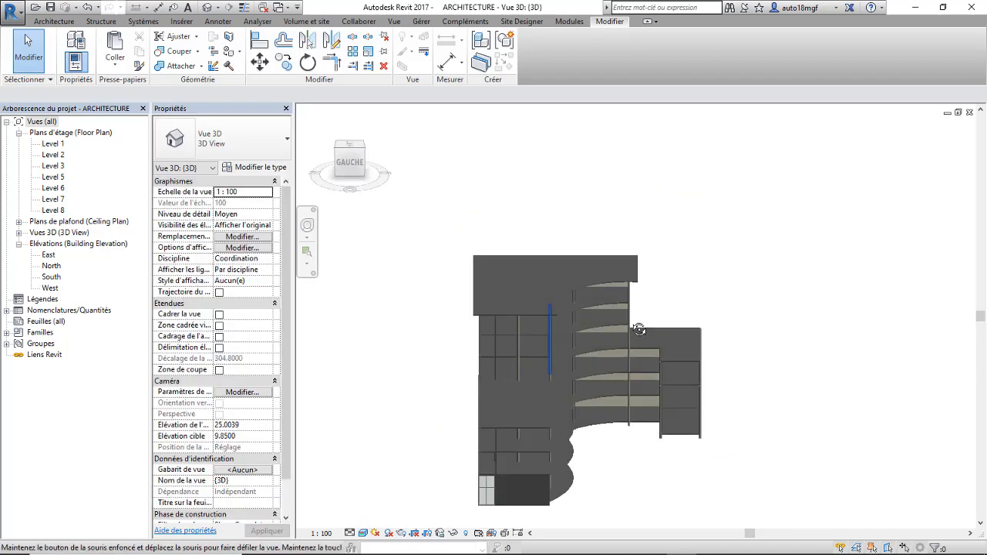
middle_click_drag(571, 365, 666, 329, "shift")
scroll(568, 410, "up", 1)
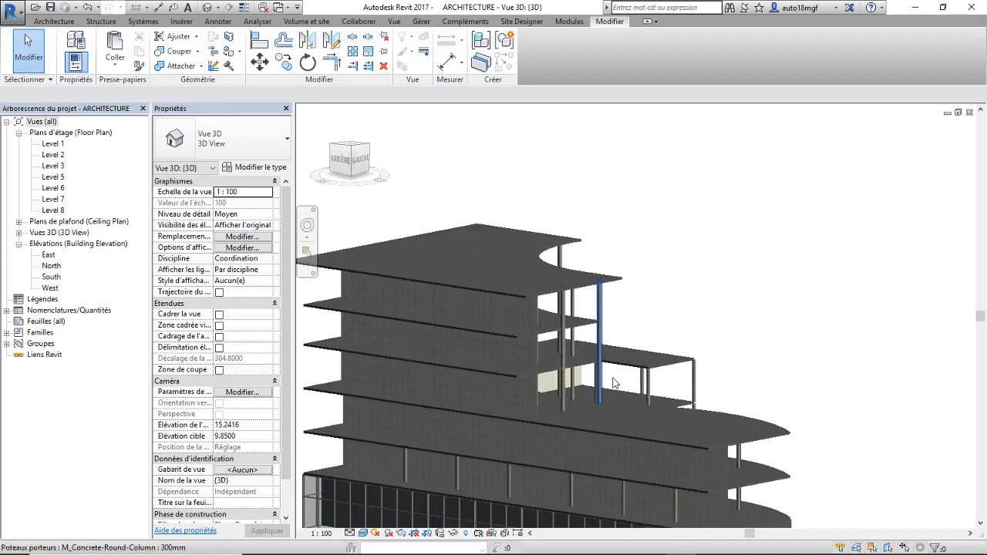
scroll(567, 409, "down", 1)
middle_click_drag(568, 404, 509, 387, "shift")
scroll(628, 455, "up", 2)
scroll(629, 455, "down", 2)
scroll(623, 391, "up", 3)
middle_click_drag(623, 391, 494, 402, "shift")
scroll(417, 370, "down", 1)
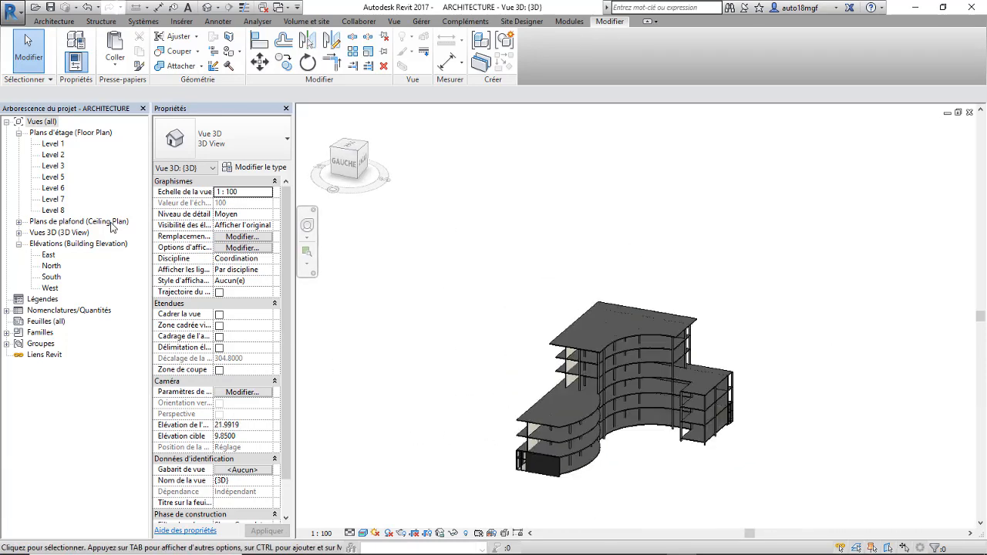
Open the Level 3 floor plan and start a shaft opening with a rectangular boundary.
double_click(51, 167)
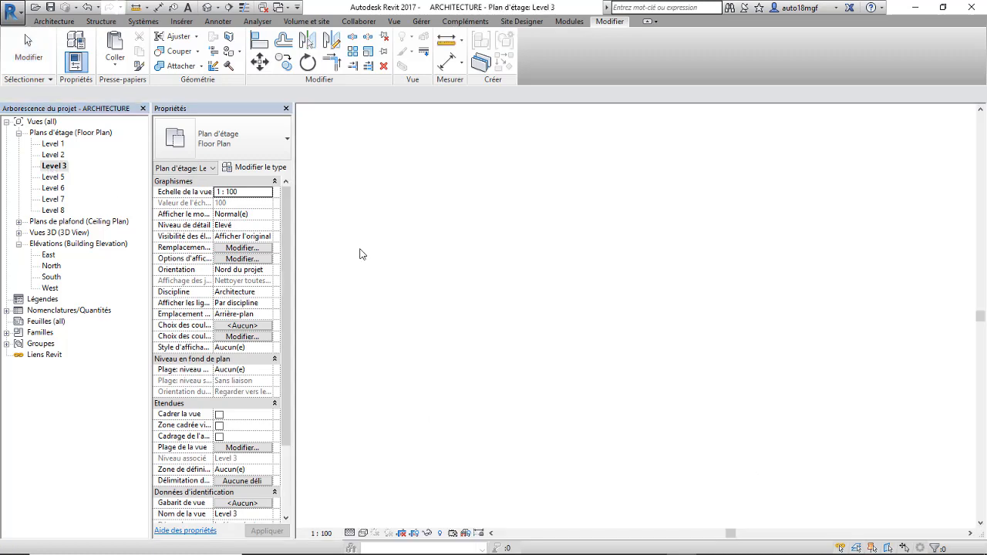
scroll(432, 155, "down", 2)
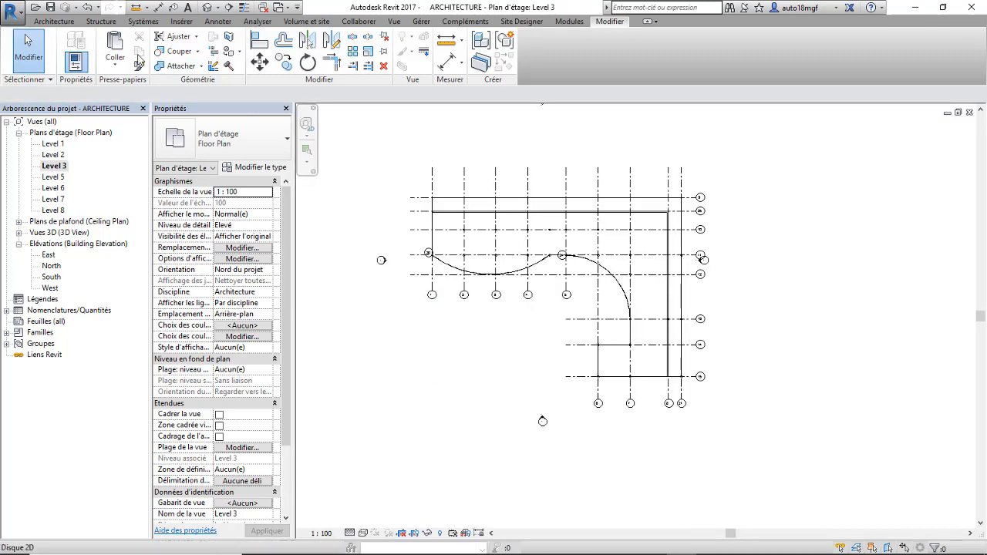
left_click(53, 23)
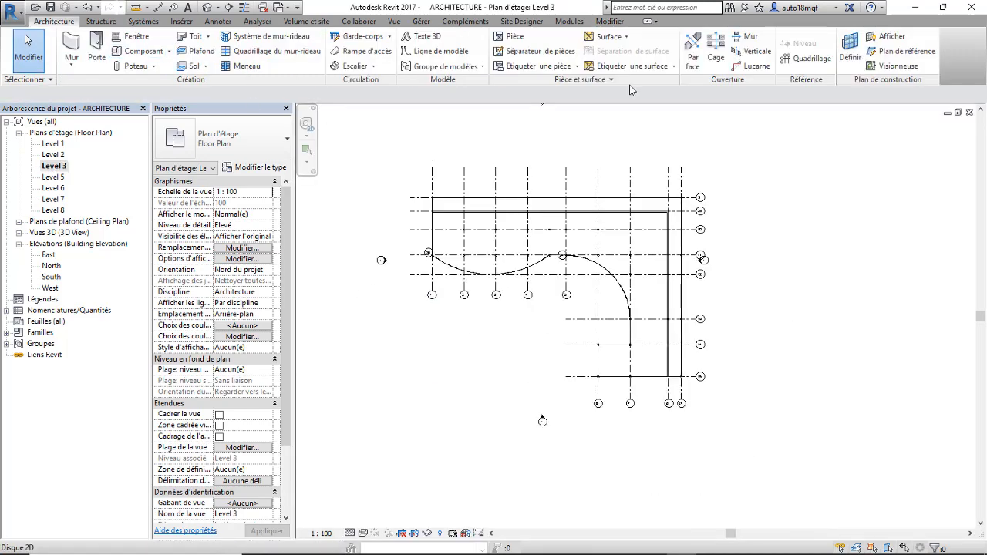
left_click(713, 59)
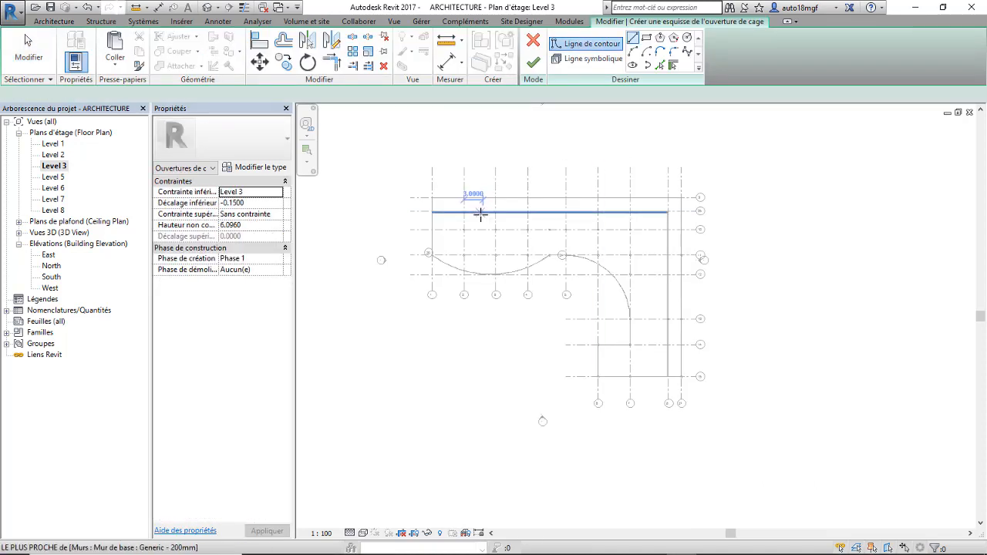
scroll(477, 217, "up", 2)
scroll(463, 222, "up", 4)
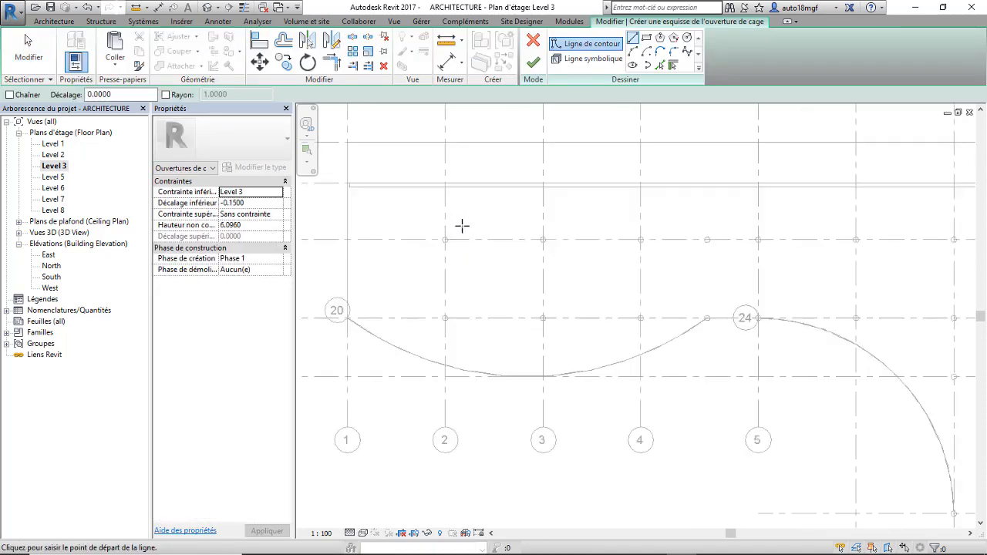
left_click(647, 38)
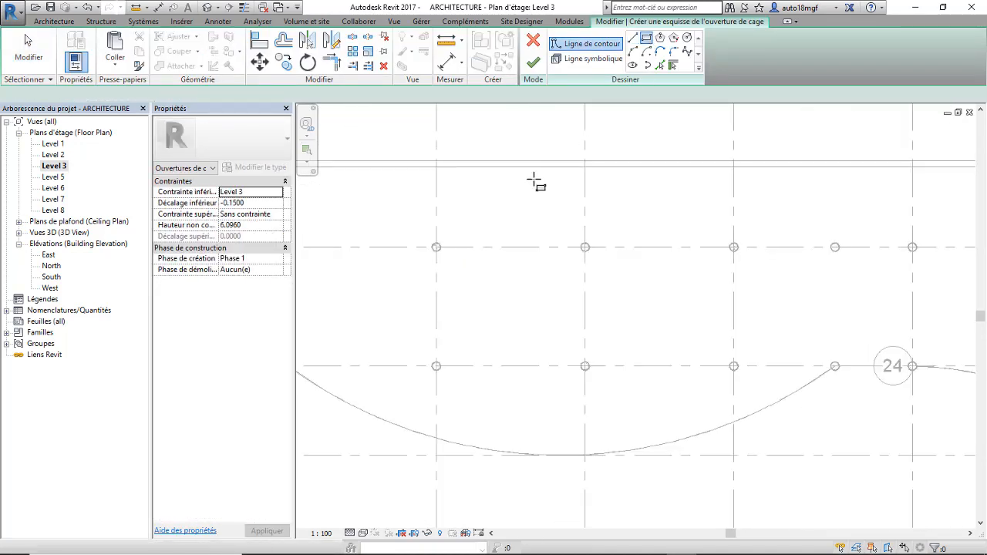
Sketch the shaft rectangle about 4.22 by 2.20 m from grid 1 down to grid 10, and finish the opening.
scroll(522, 300, "down", 4)
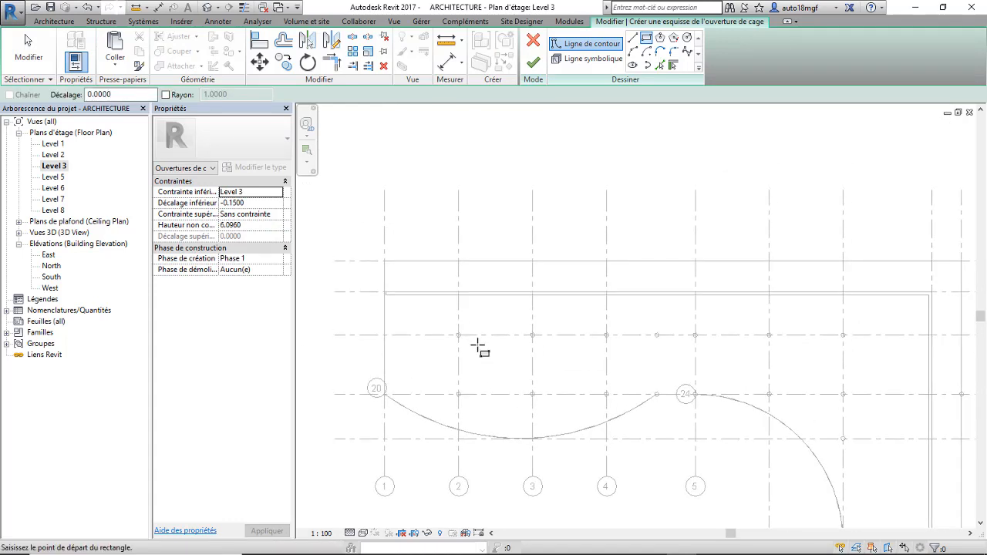
scroll(384, 301, "up", 3)
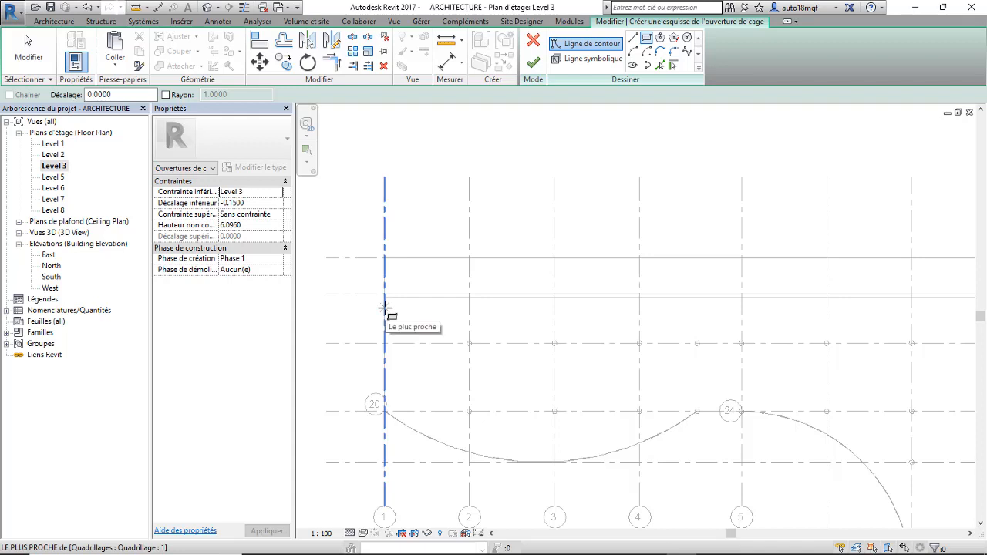
left_click(385, 306)
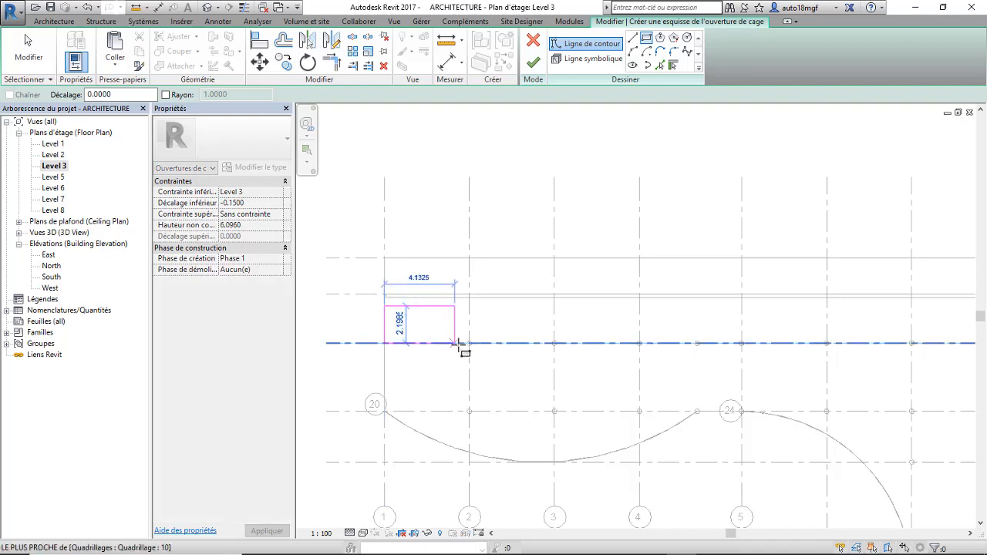
scroll(457, 343, "up", 1)
scroll(456, 342, "up", 1)
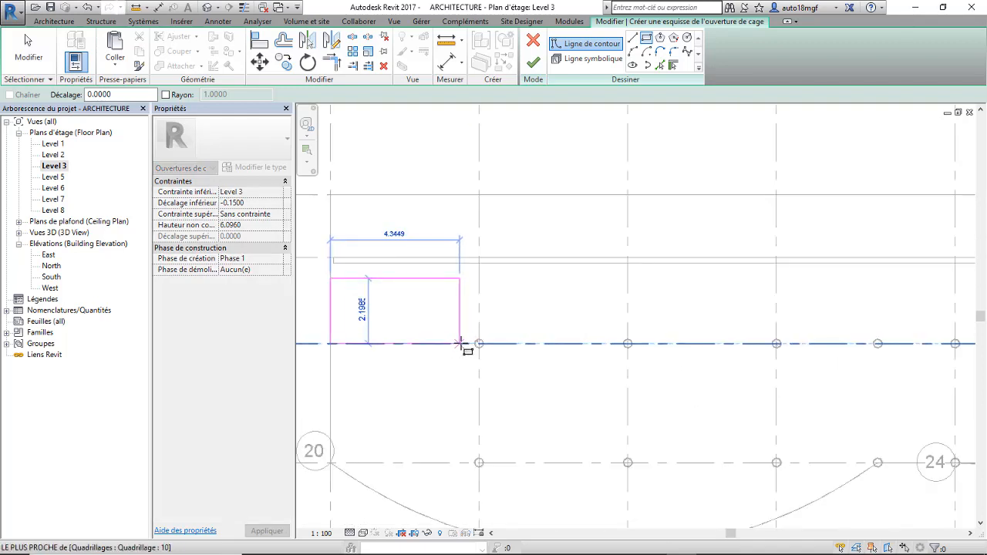
middle_click_drag(461, 342, 487, 344)
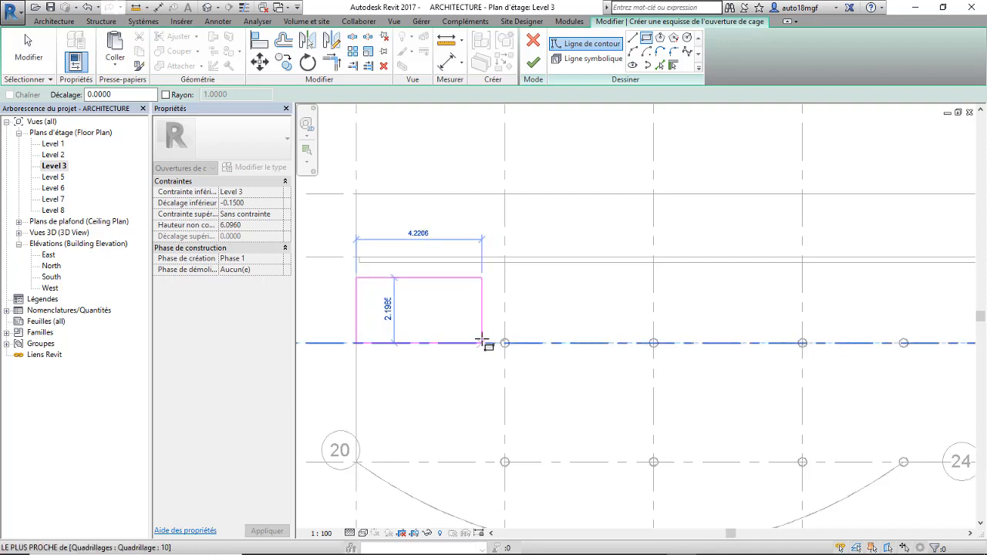
left_click(481, 342)
scroll(505, 345, "down", 2)
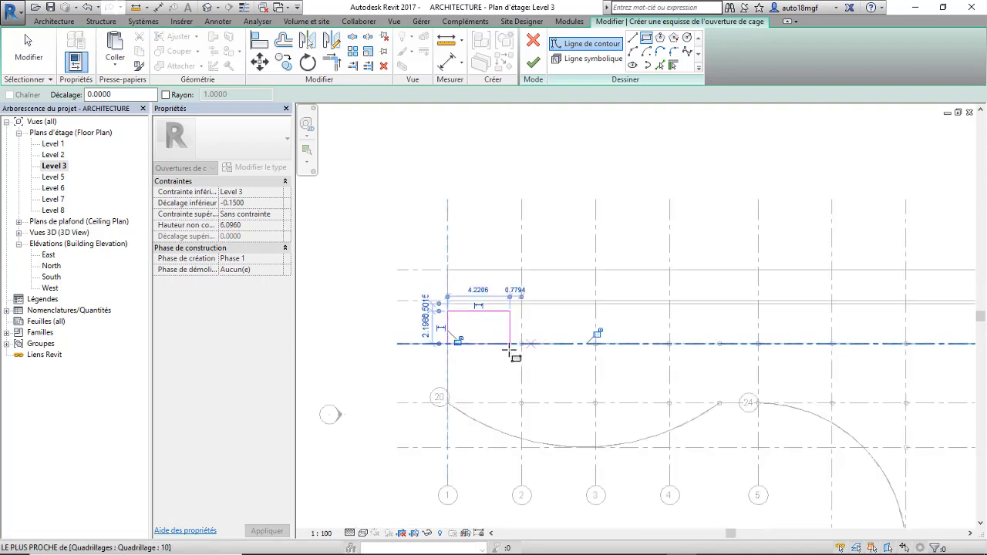
scroll(496, 339, "up", 2)
middle_click_drag(461, 335, 514, 353)
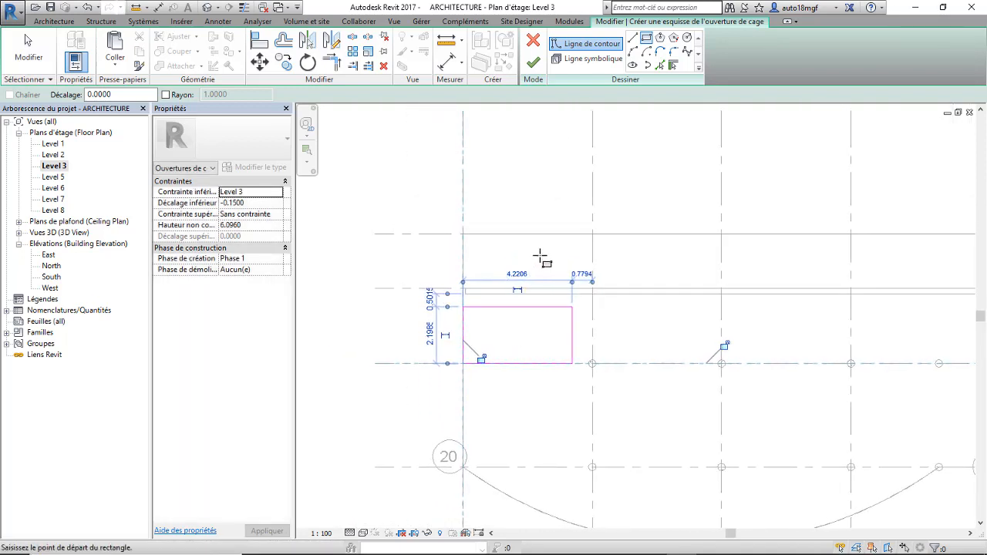
left_click(533, 66)
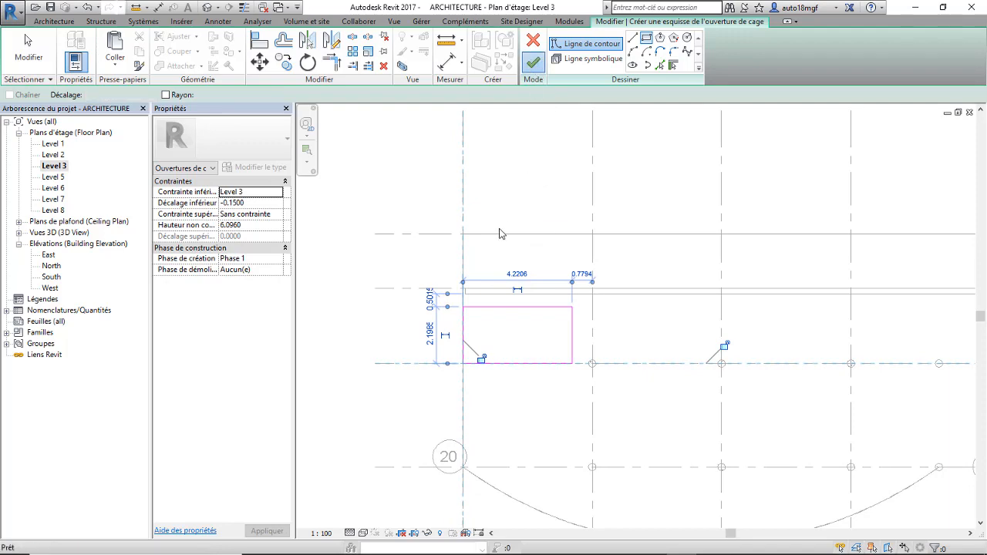
In the 3D view, stretch the Level 3 shaft's base down into the ground storey, to a base offset of about -5.55 m.
left_click(208, 10)
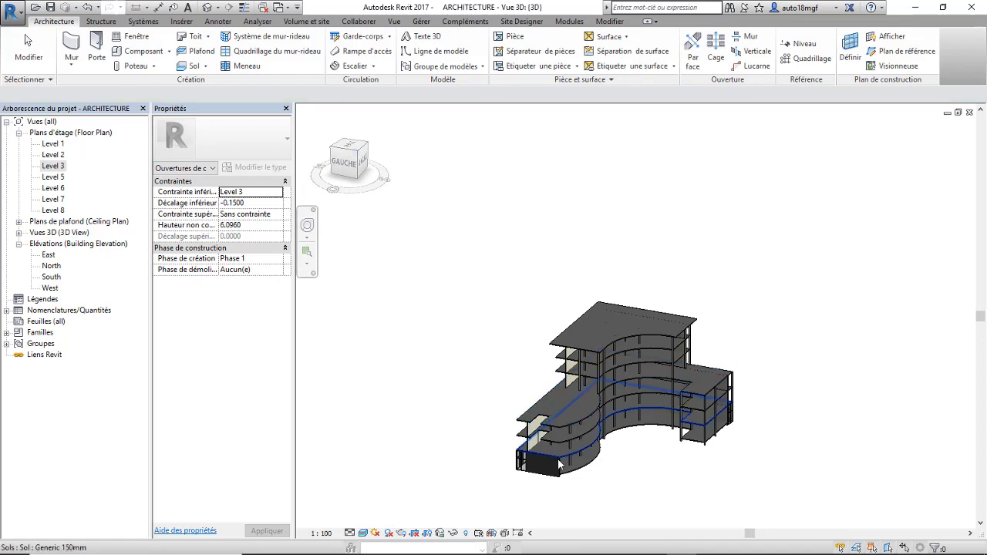
scroll(545, 443, "up", 5)
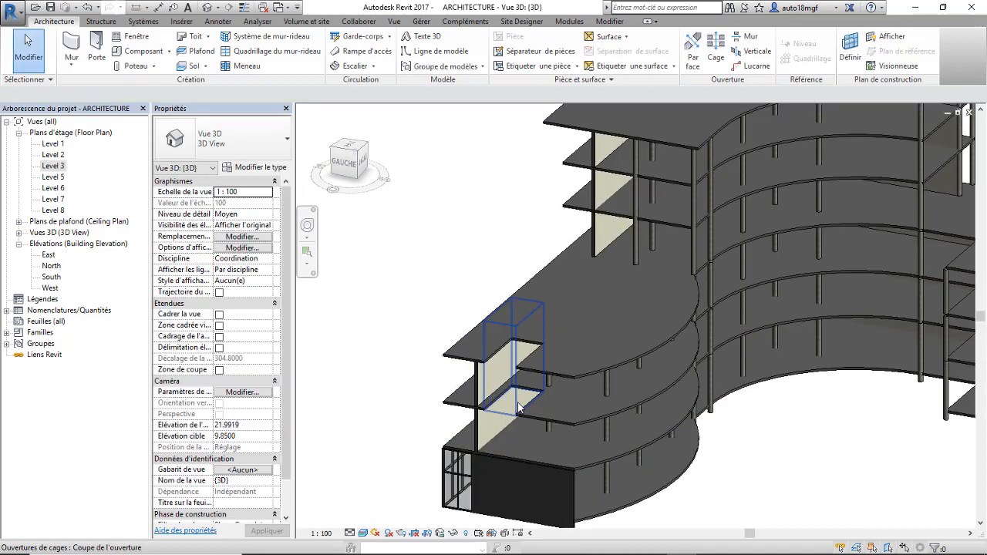
left_click(518, 409)
scroll(521, 398, "down", 2)
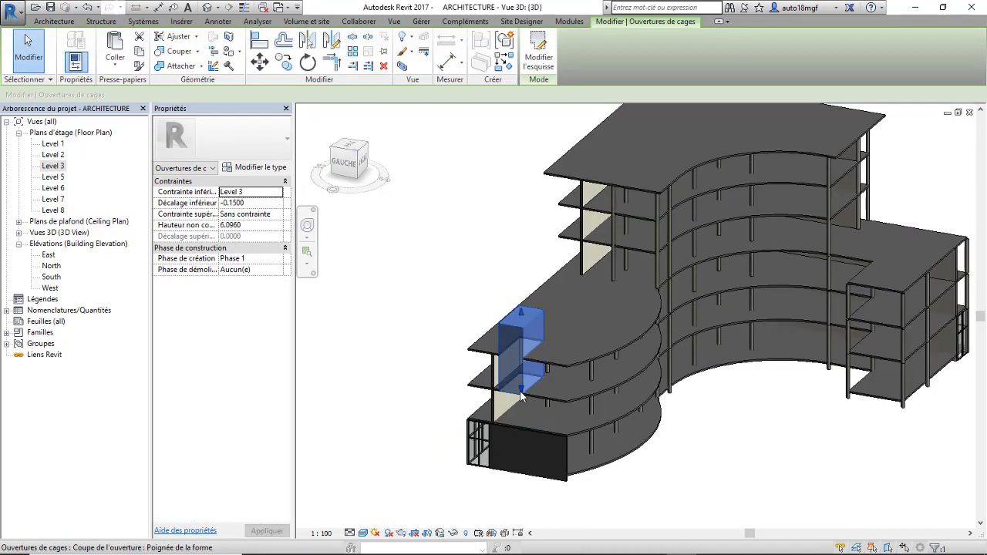
left_click_drag(522, 396, 523, 424)
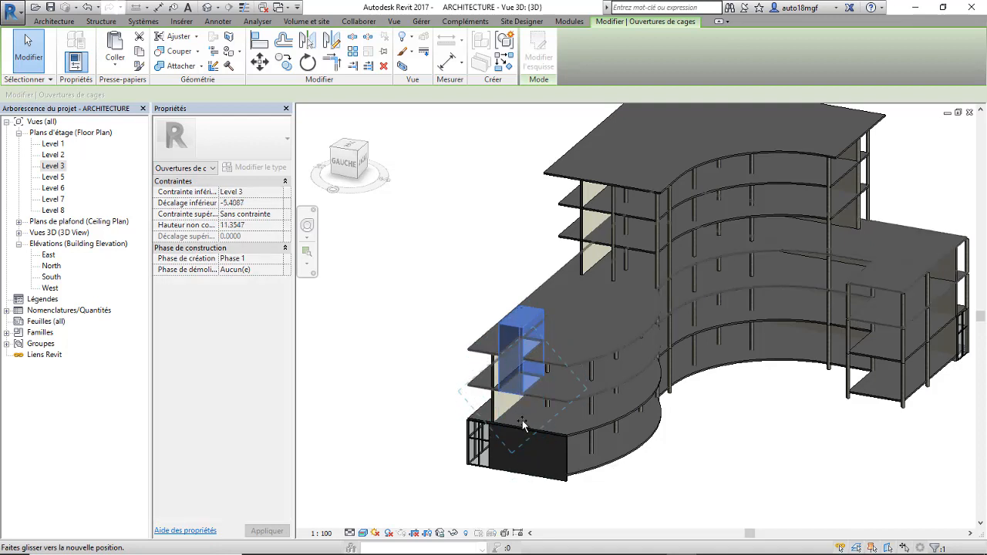
left_click_drag(523, 464, 523, 459)
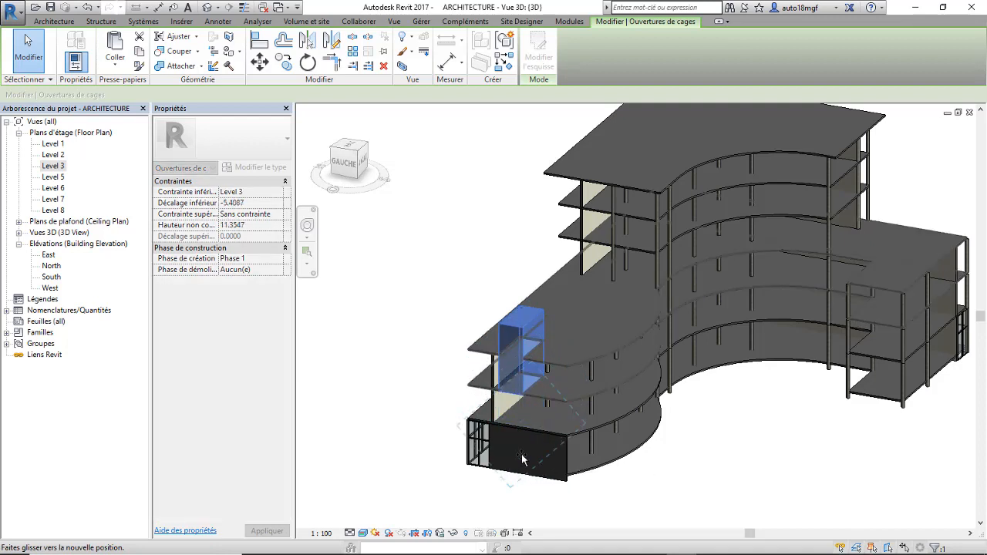
scroll(532, 437, "down", 2)
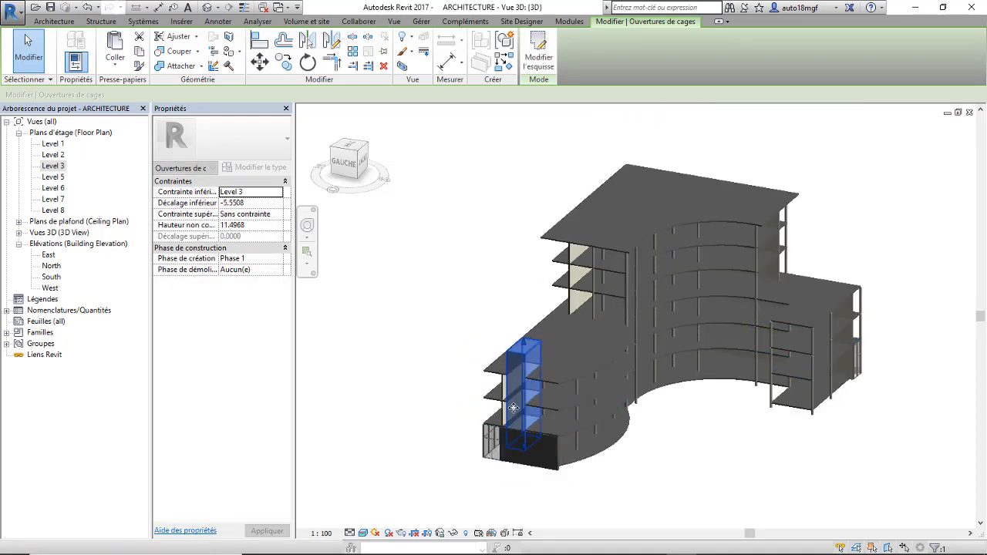
middle_click_drag(491, 407, 433, 398, "shift")
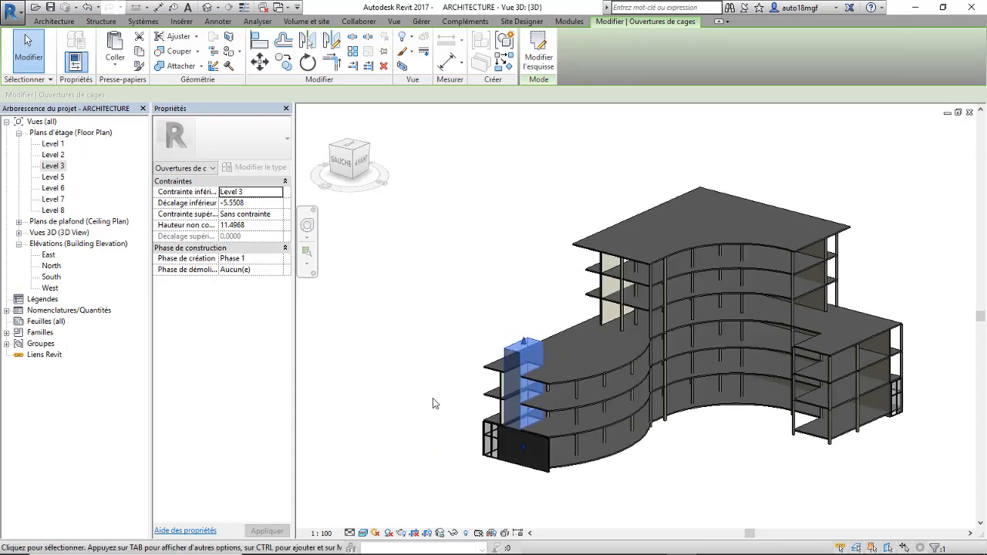
left_click(405, 371)
scroll(403, 371, "down", 2)
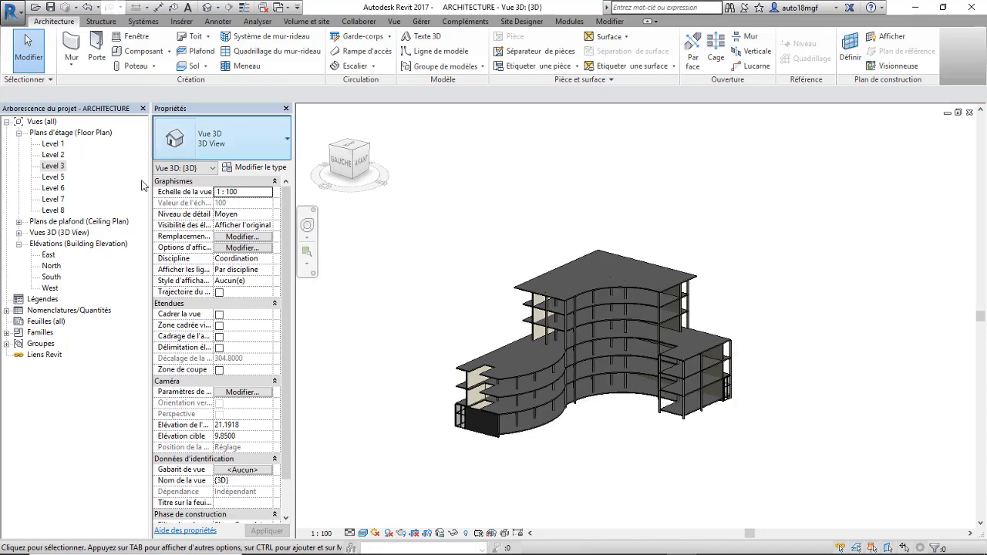
On the Level 7 floor plan, create a 6 by 2.9 m rectangular shaft opening between grids 7 and 8 and grids 25 and 10.
double_click(53, 199)
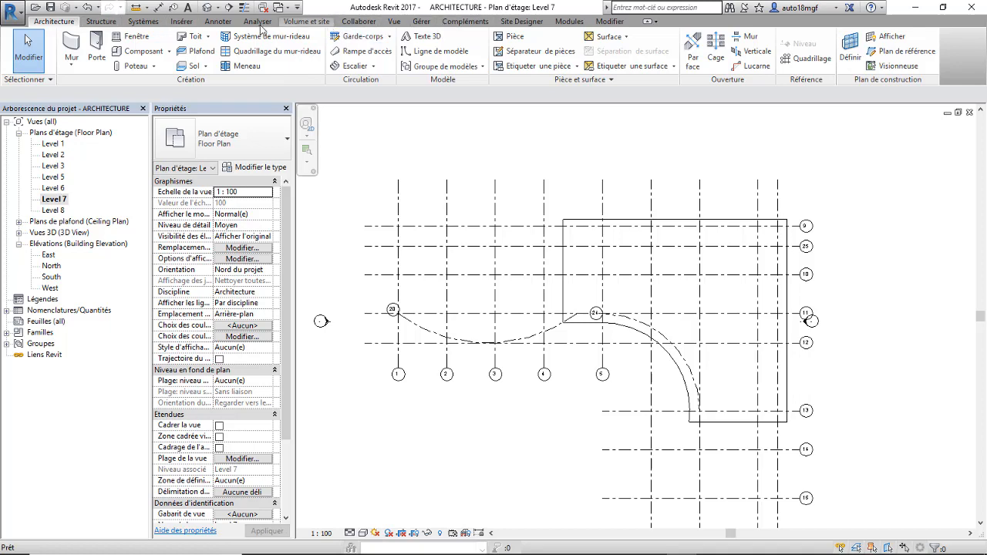
left_click(716, 50)
scroll(718, 256, "up", 2)
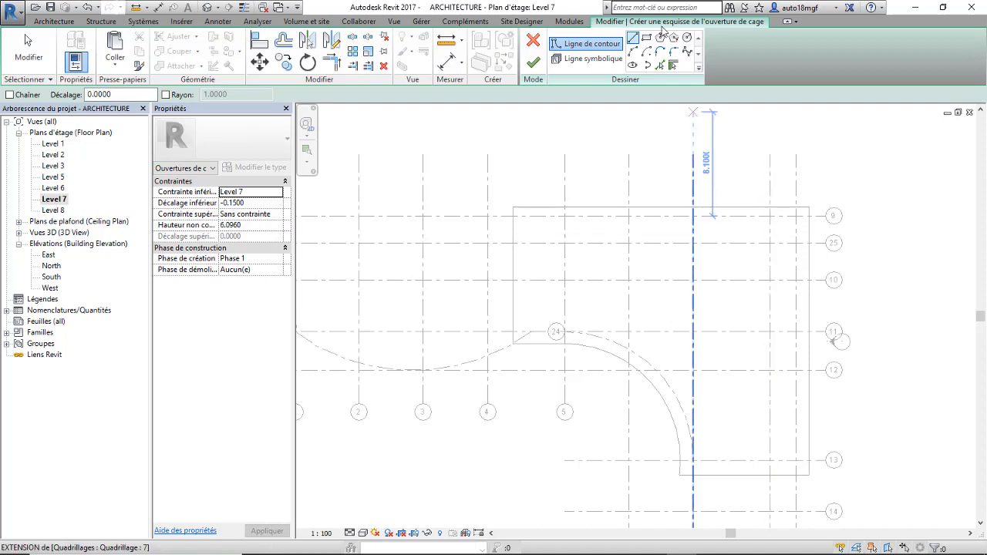
left_click(646, 38)
left_click(770, 244)
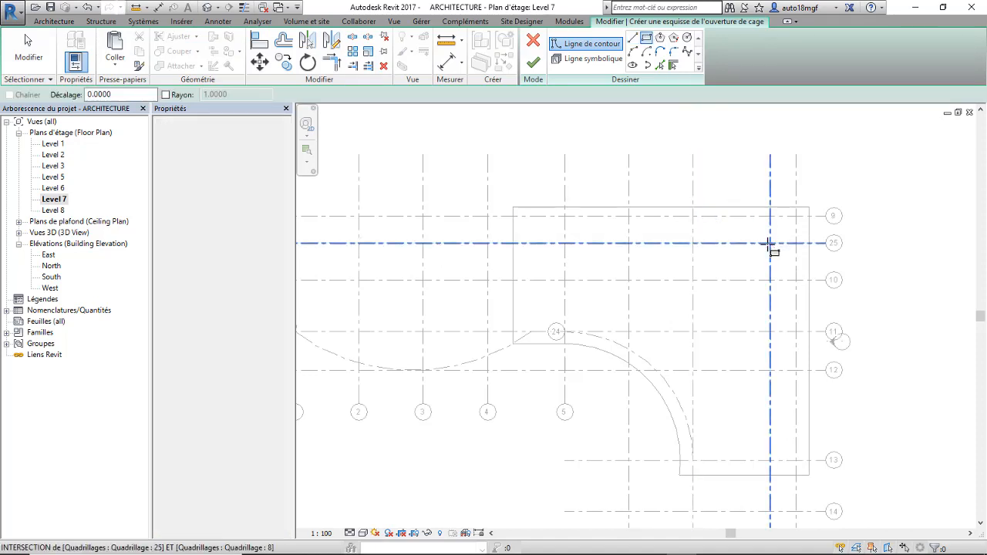
left_click(693, 280)
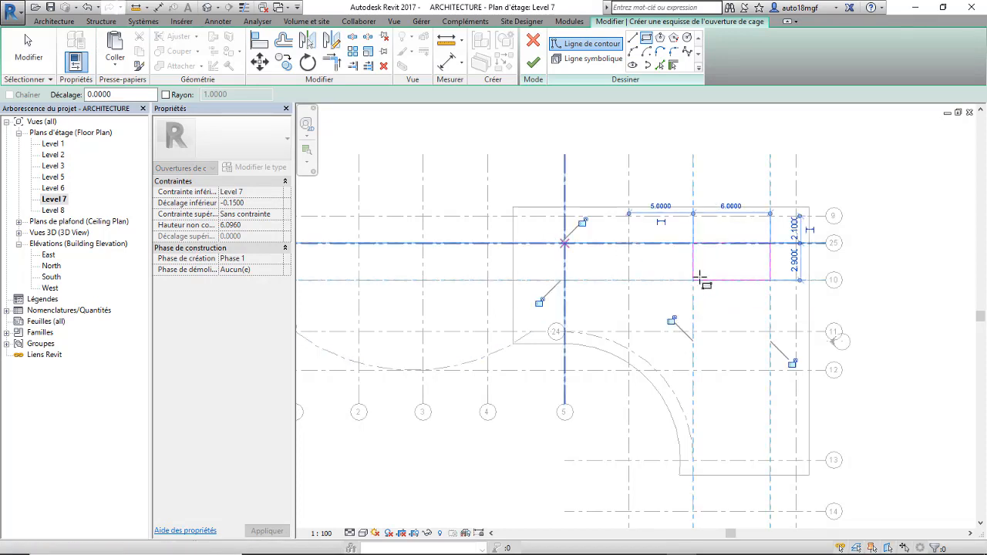
left_click(534, 65)
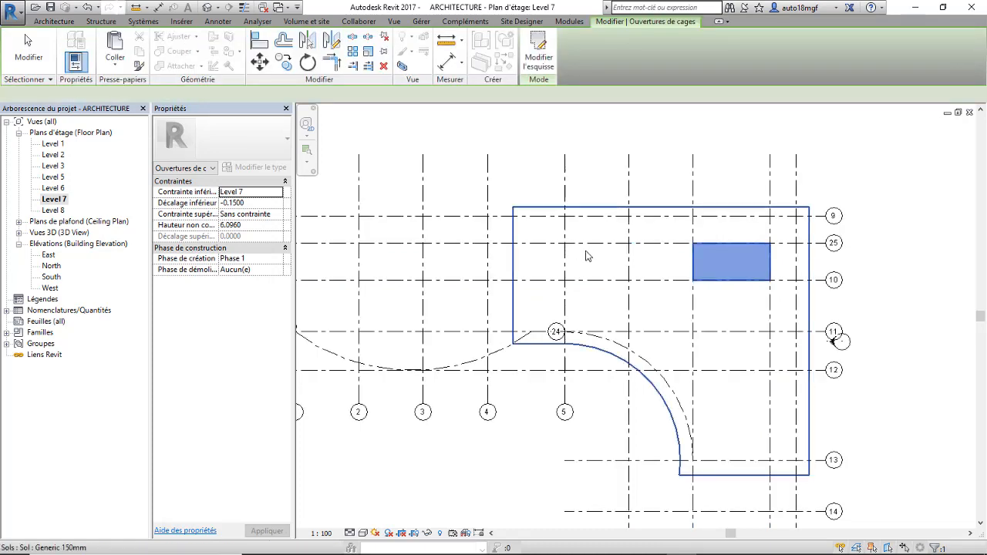
In the 3D view, stretch the Level 7 shaft's base down through the floors below to the ground storey.
left_click(207, 8)
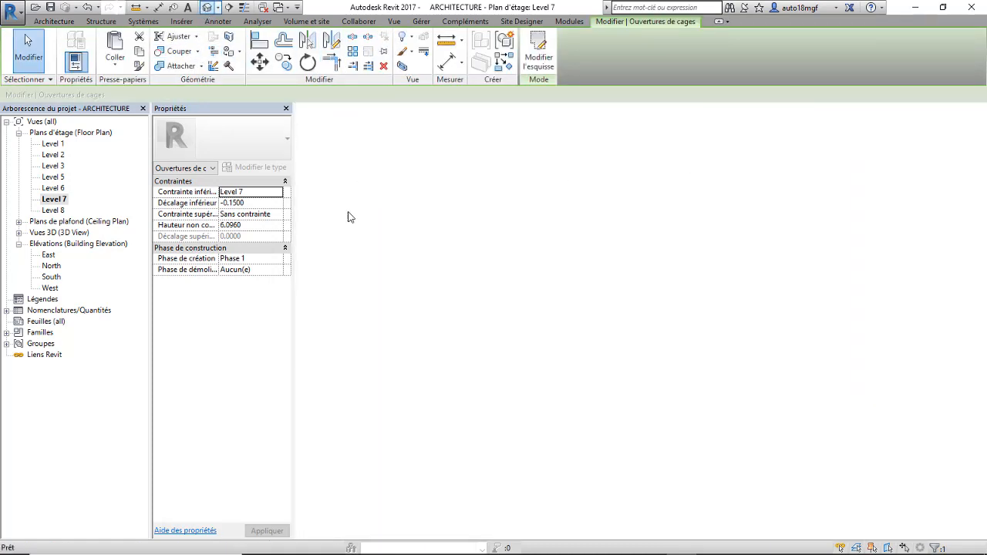
key("Escape")
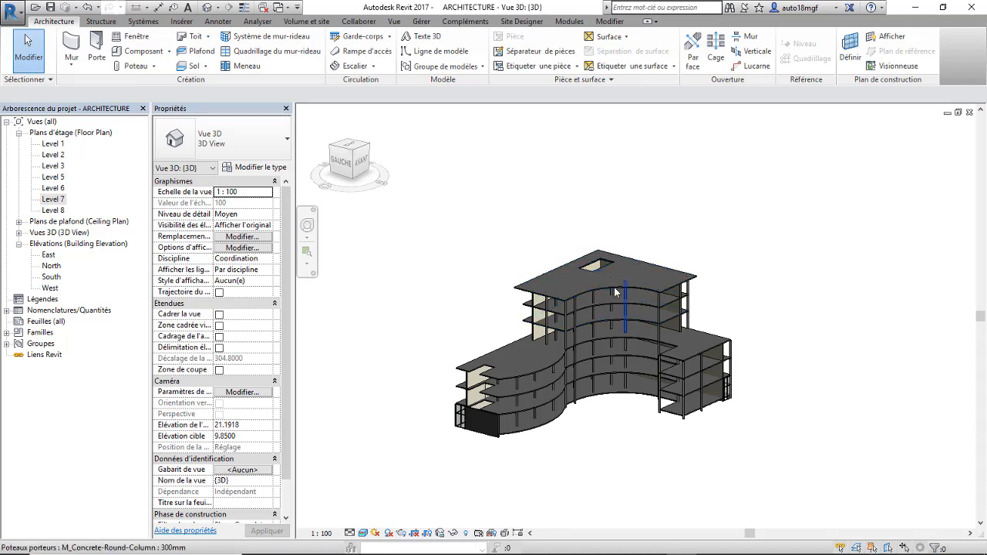
left_click(601, 268)
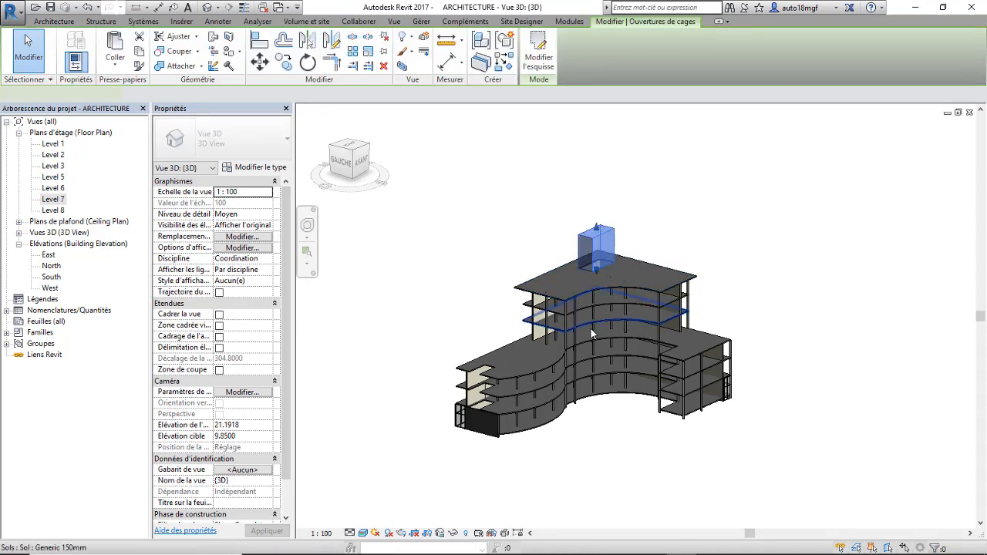
mouse_move(601, 268)
middle_mouse_down("shift")
mouse_move(569, 293)
mouse_move(557, 255)
mouse_move(586, 266)
middle_mouse_up("shift")
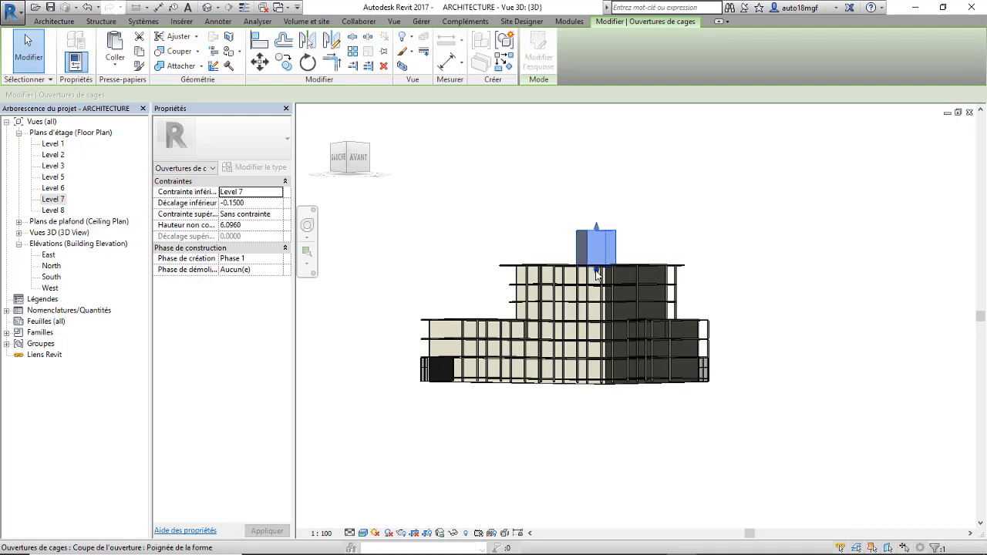
left_click_drag(598, 274, 599, 370)
left_click(529, 239)
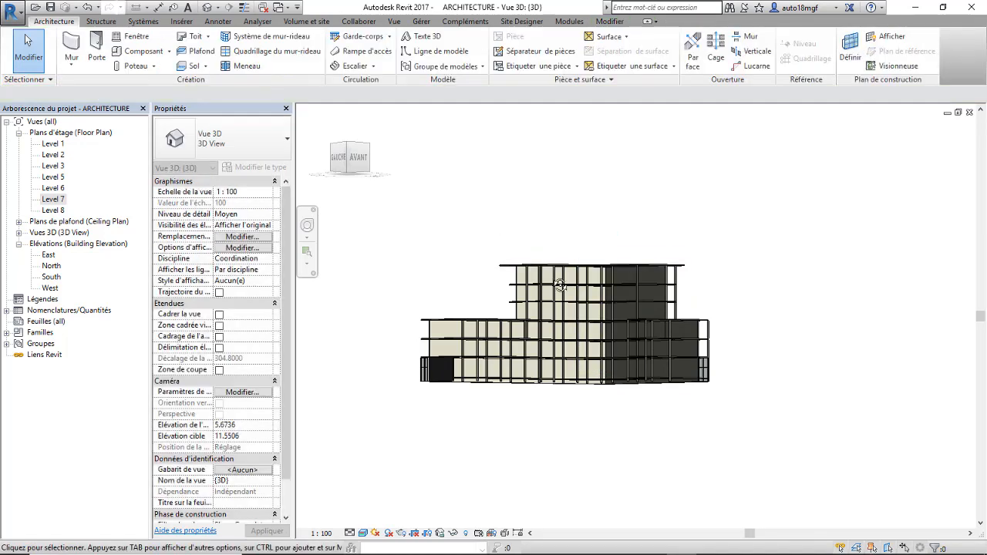
Examine the roof opening and the cut floors from above and from the side in the 3D view.
middle_click_drag(560, 286, 459, 440, "shift")
scroll(590, 234, "up", 4)
scroll(591, 284, "up", 2)
scroll(584, 292, "down", 5)
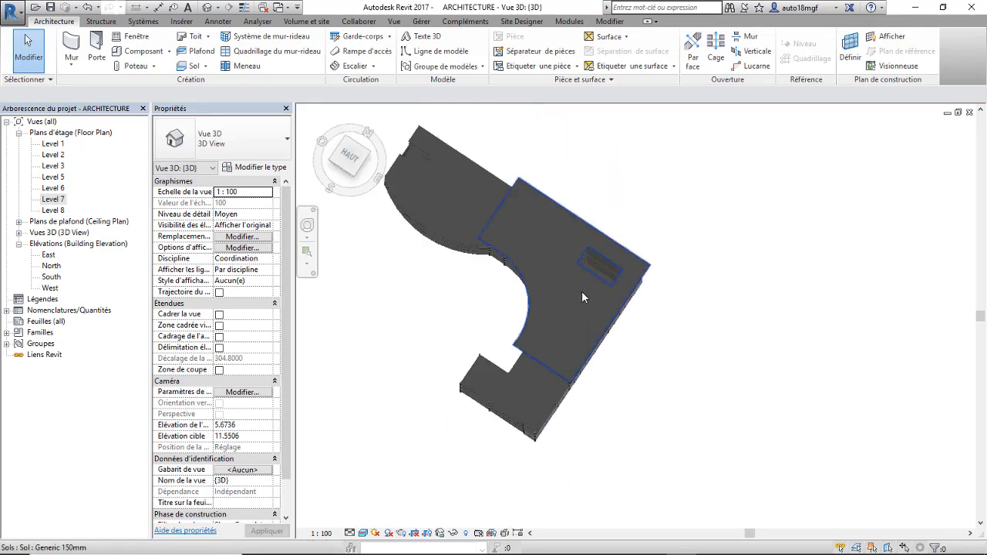
scroll(582, 297, "down", 2)
middle_click_drag(492, 324, 611, 281, "shift")
scroll(596, 289, "up", 4)
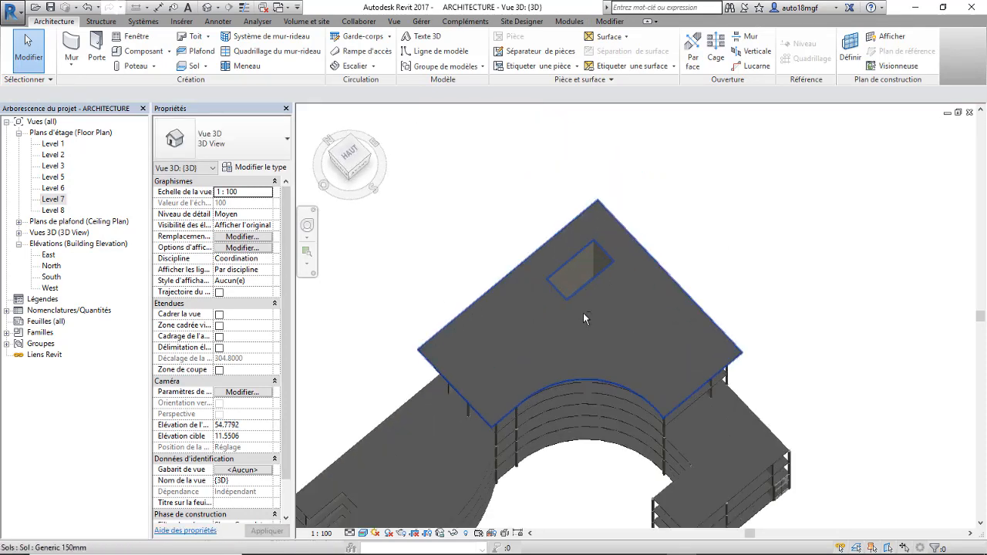
middle_click_drag(584, 317, 595, 204, "shift")
scroll(591, 256, "down", 3)
middle_click_drag(561, 310, 562, 262, "shift")
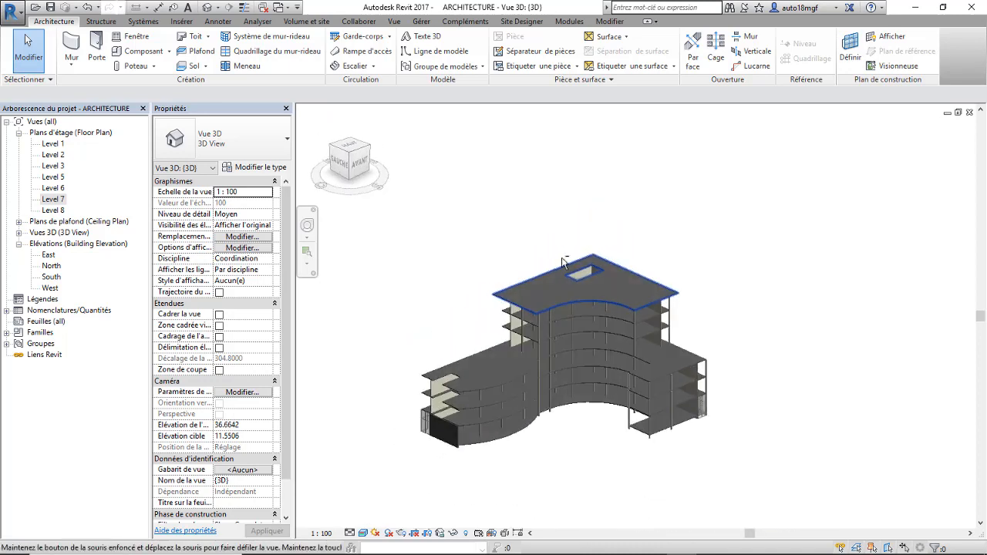
scroll(573, 326, "up", 3)
middle_click_drag(570, 331, 580, 293, "shift")
scroll(579, 292, "down", 3)
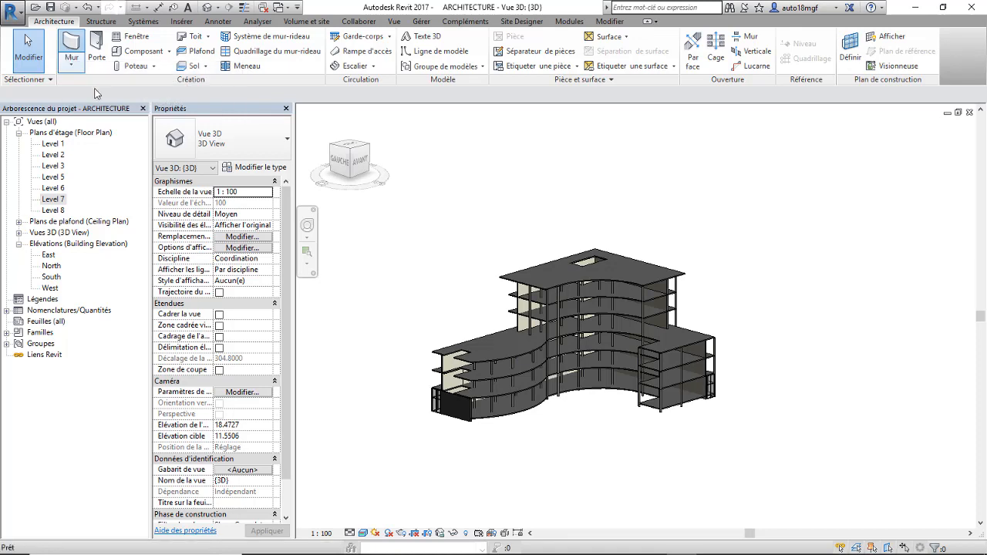
key("w")
key("a")
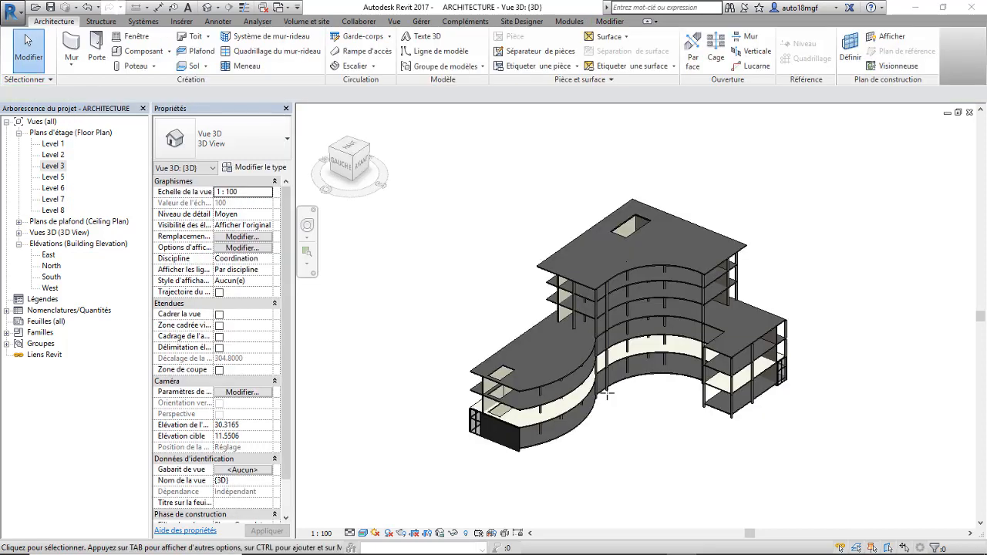
scroll(547, 330, "up", 4)
scroll(415, 317, "down", 2)
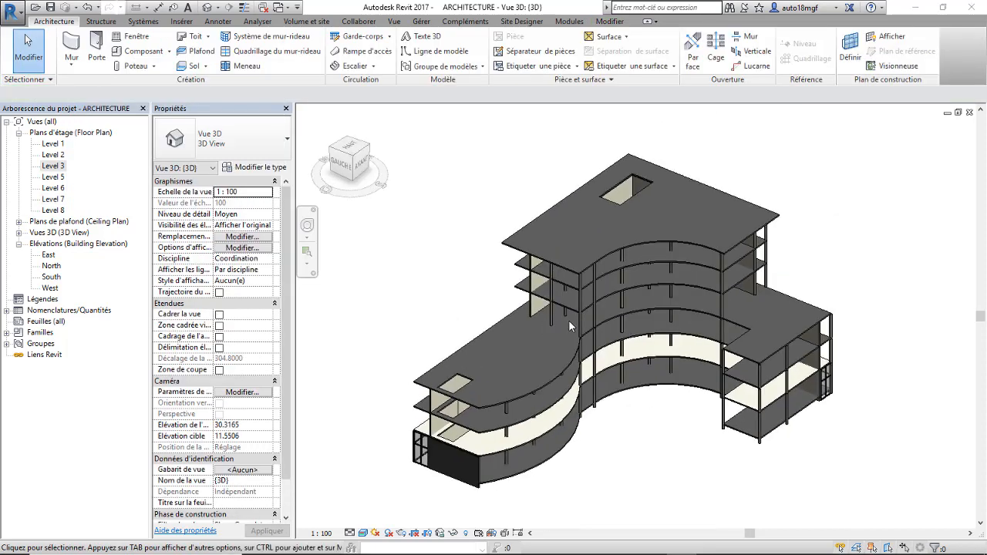
middle_click_drag(565, 335, 491, 371)
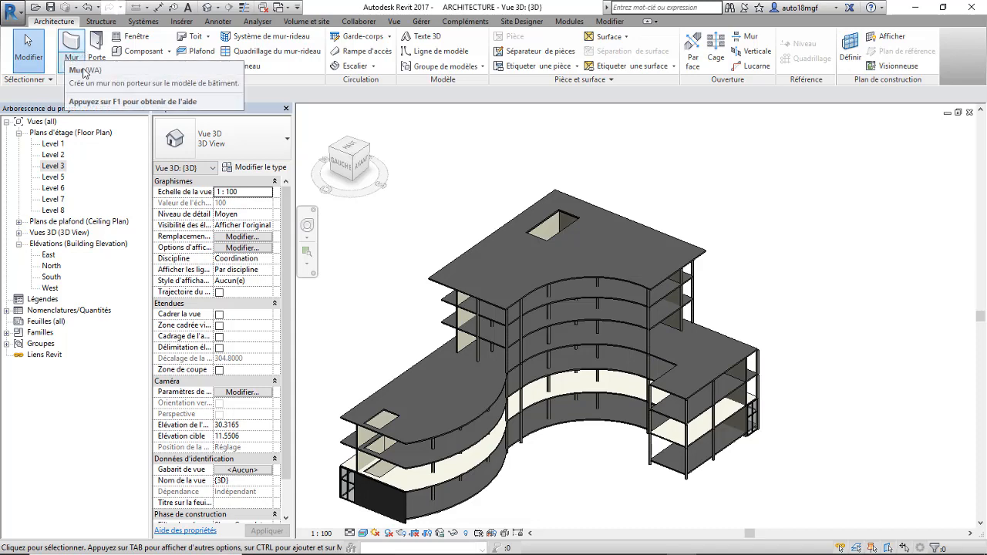
left_click(66, 58)
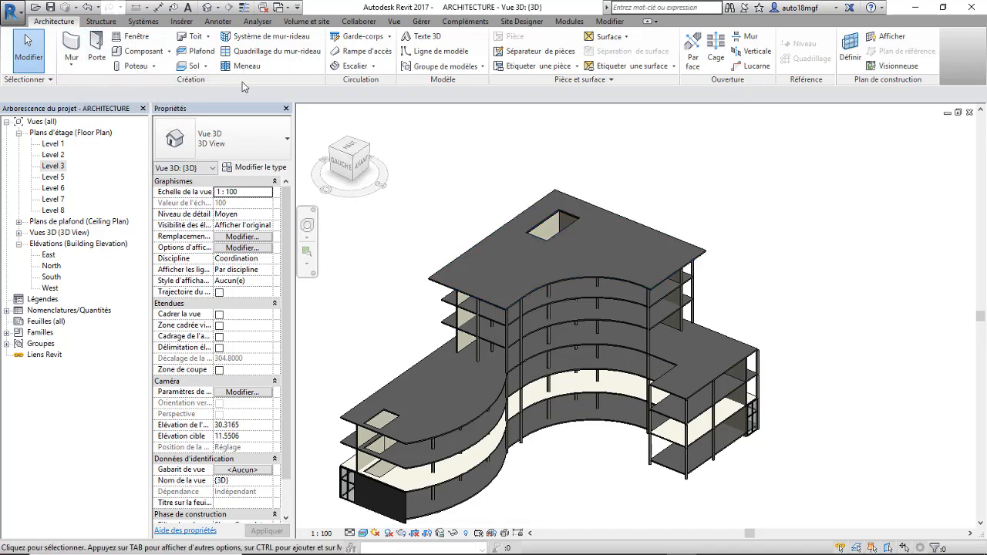
scroll(672, 316, "down", 1)
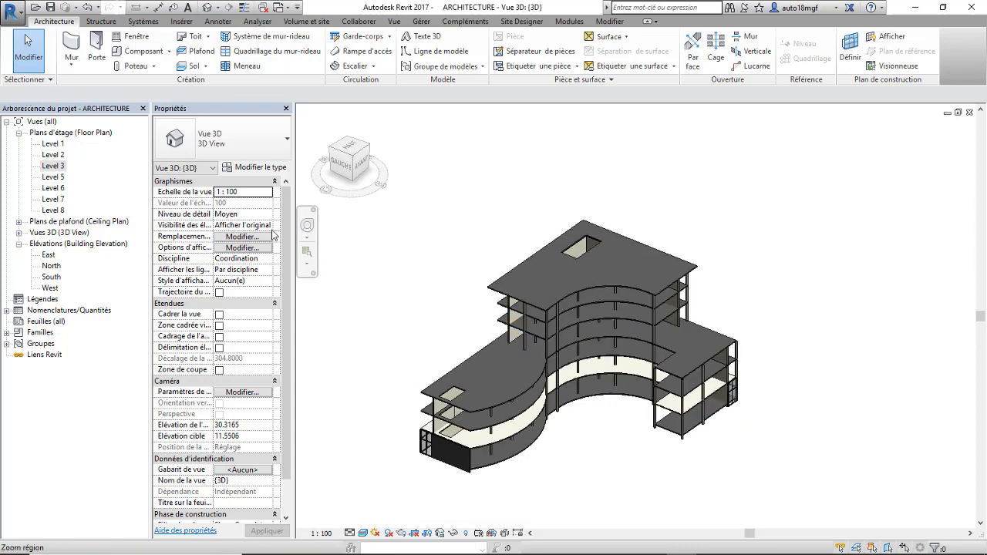
key("Escape")
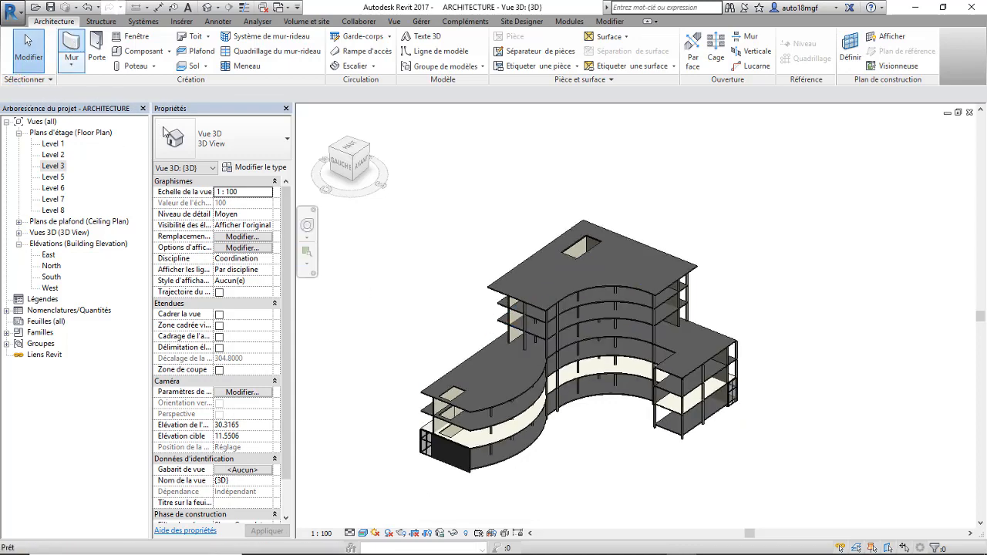
Place a 3.2 m high Exterior Glazing curtain wall on Level 2 along the inward-curving floor edge of the main building.
key("w")
key("a")
left_click(231, 139)
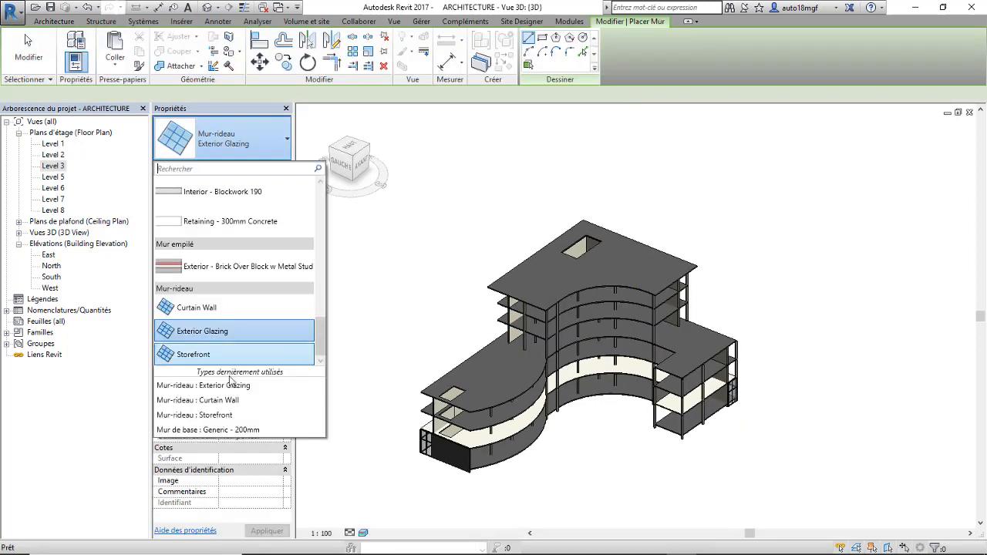
left_click(205, 332)
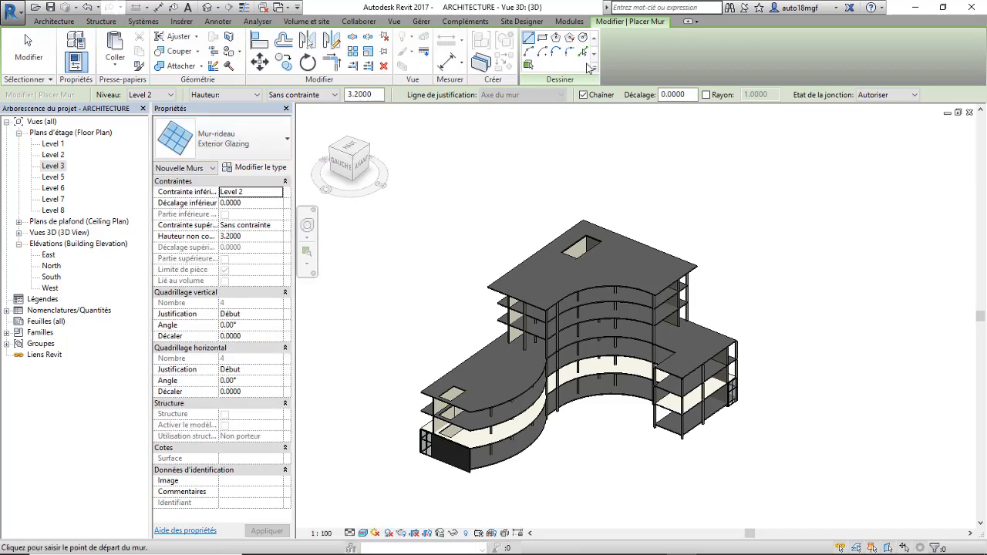
left_click(583, 53)
scroll(598, 338, "up", 3)
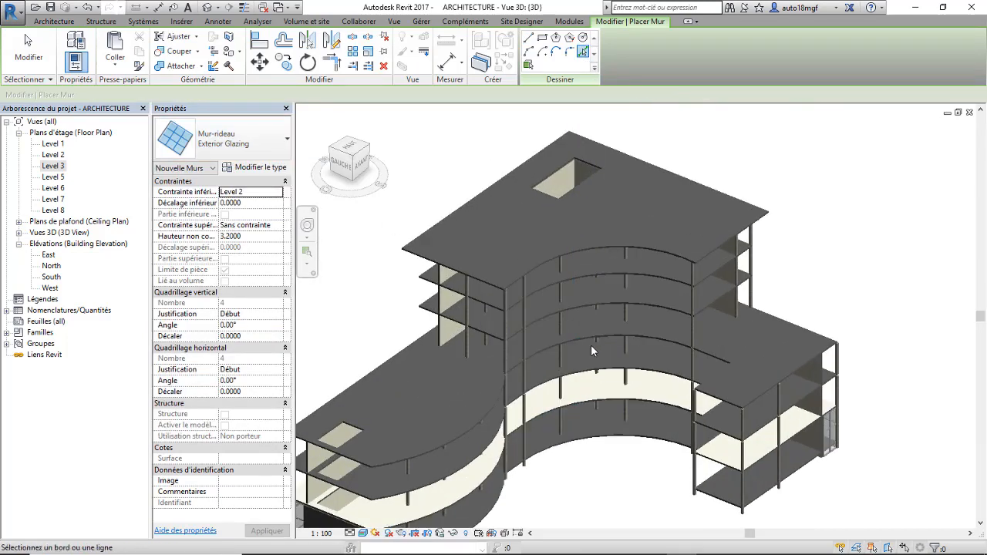
left_click(582, 309)
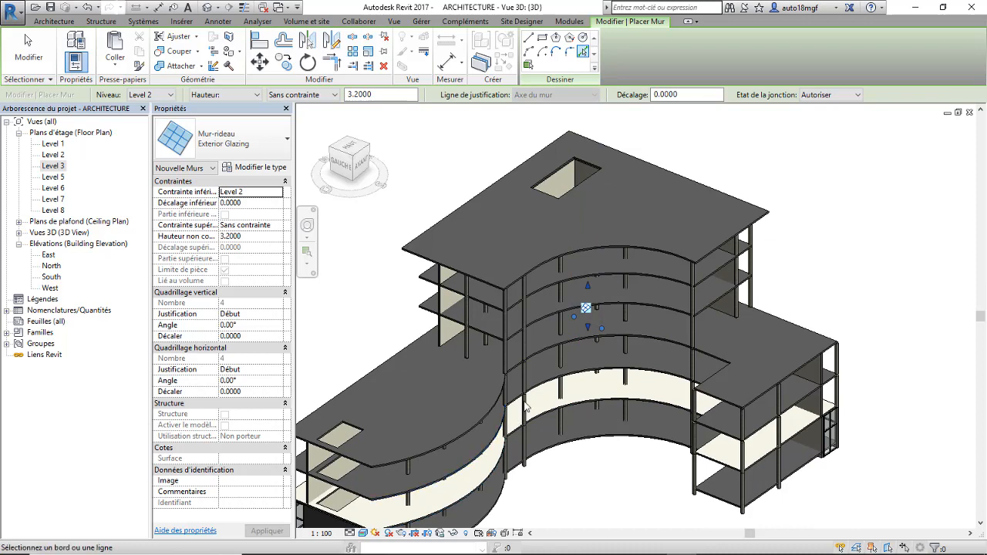
left_click(571, 377)
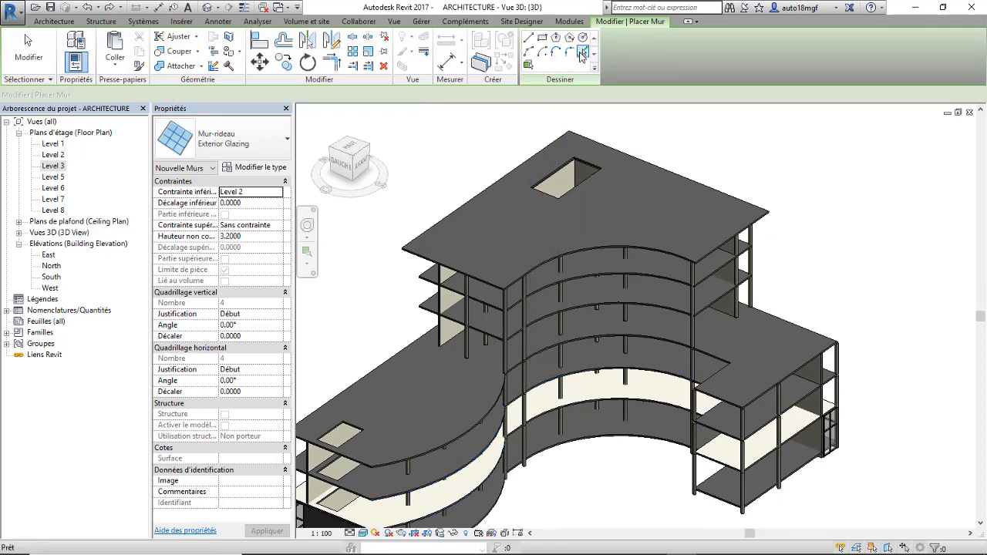
left_click(577, 317)
scroll(586, 406, "up", 2)
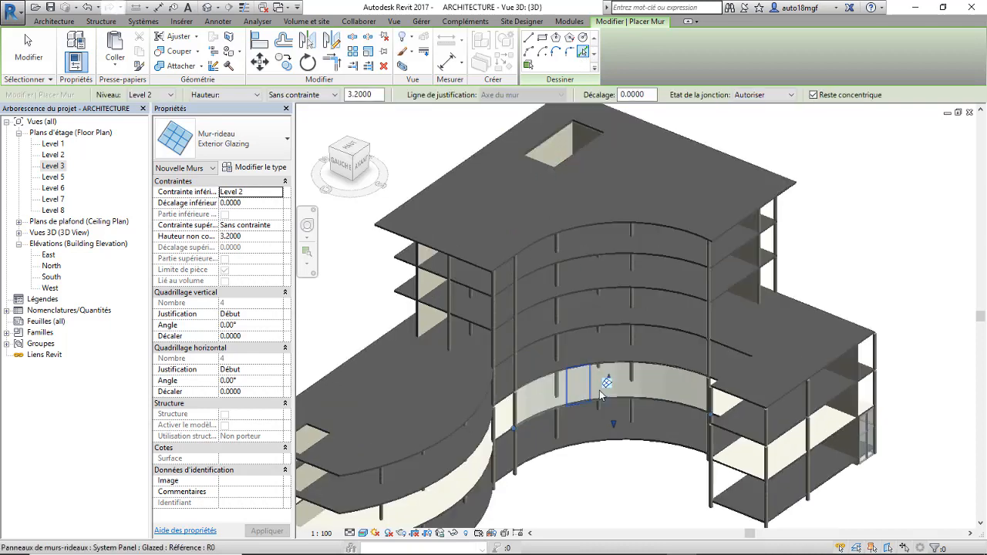
Place another 3.2 m high Exterior Glazing curtain wall on Level 2 along the outward-curving floor edge of the low wing.
scroll(697, 289, "down", 2)
middle_click_drag(548, 361, 496, 349, "shift")
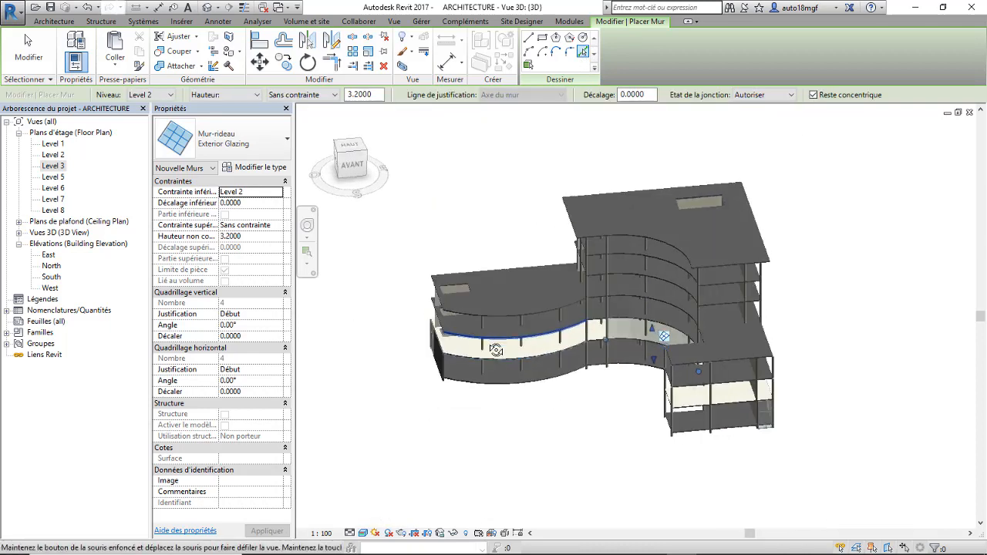
scroll(625, 360, "up", 2)
scroll(544, 340, "up", 3)
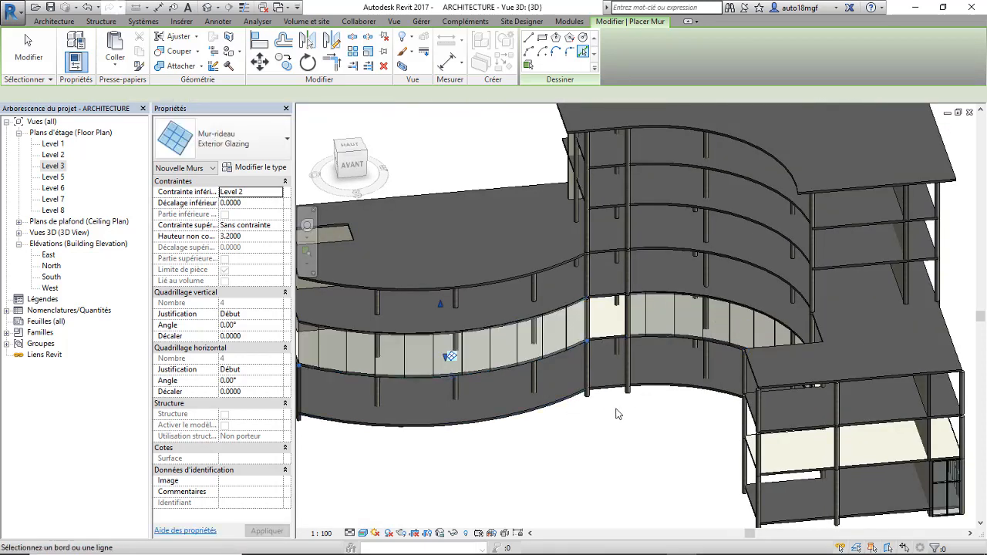
scroll(627, 403, "down", 3)
middle_click_drag(626, 403, 730, 378, "shift")
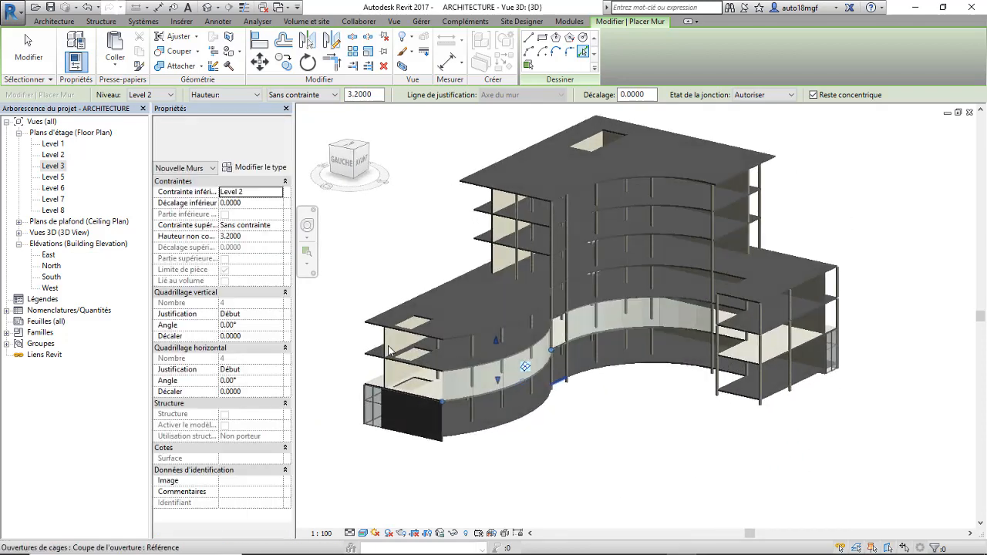
Place a 3.2 m high Generic - 200mm - Filled wall on Level 2 along the straight outer edge of the short side wing.
scroll(383, 345, "down", 2)
left_click(47, 22)
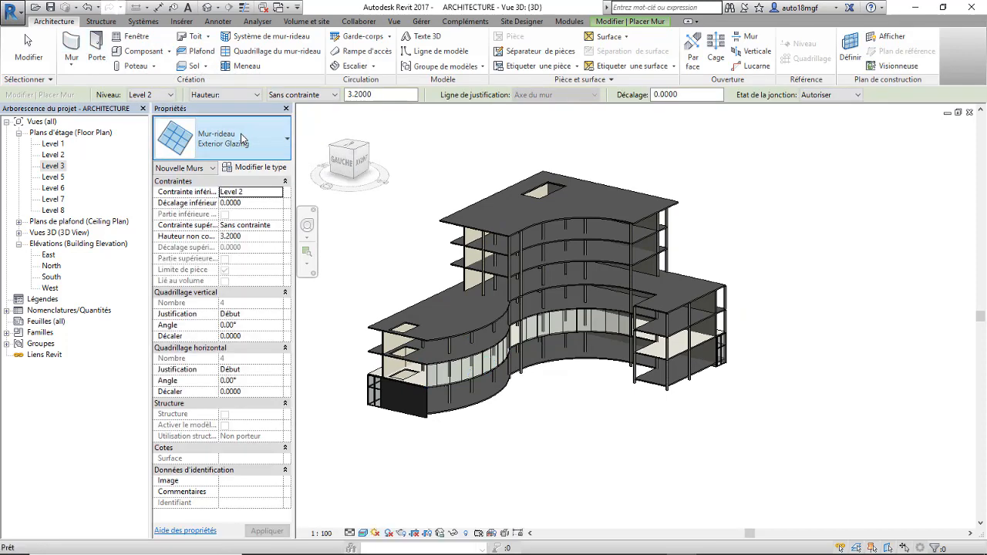
left_click(241, 138)
scroll(224, 208, "up", 8)
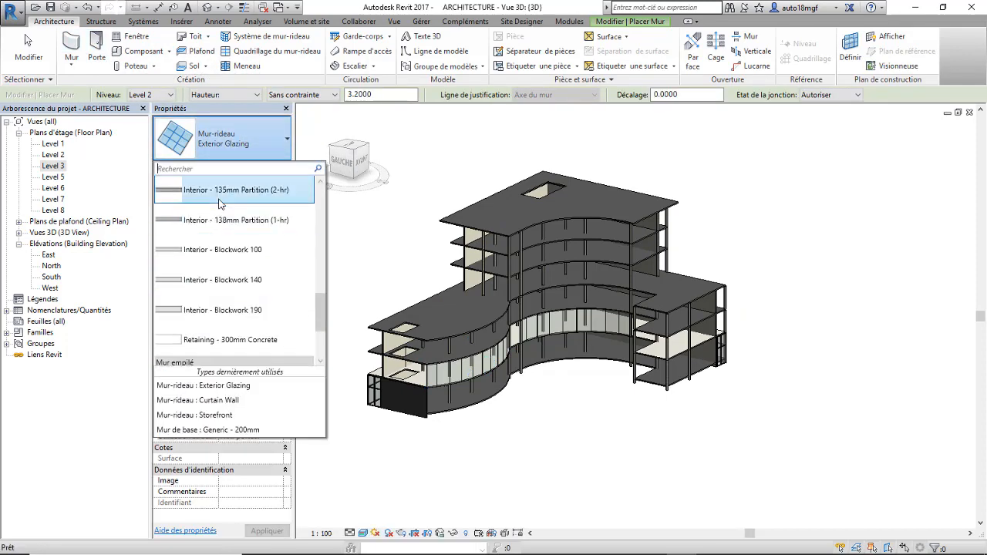
scroll(234, 224, "down", 7)
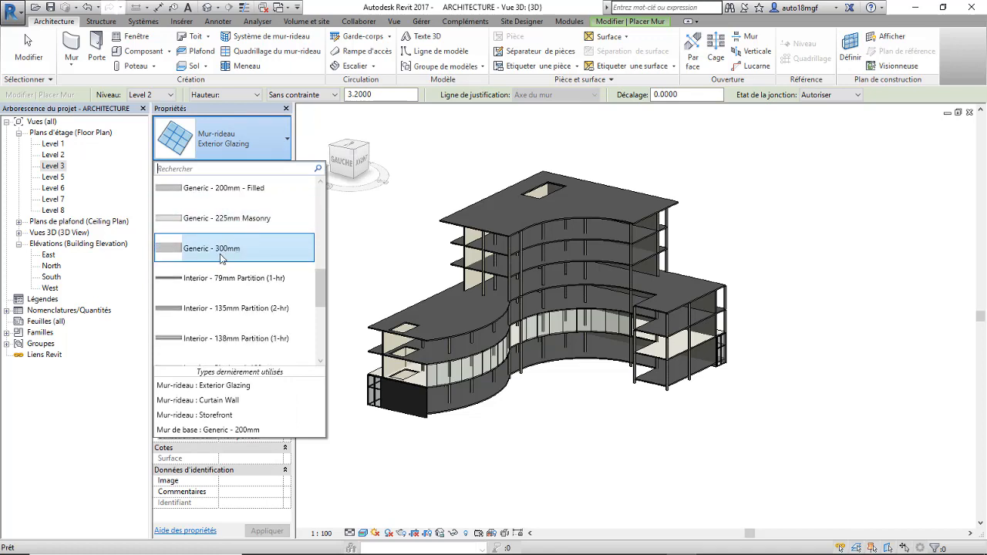
scroll(221, 258, "up", 2)
left_click(219, 251)
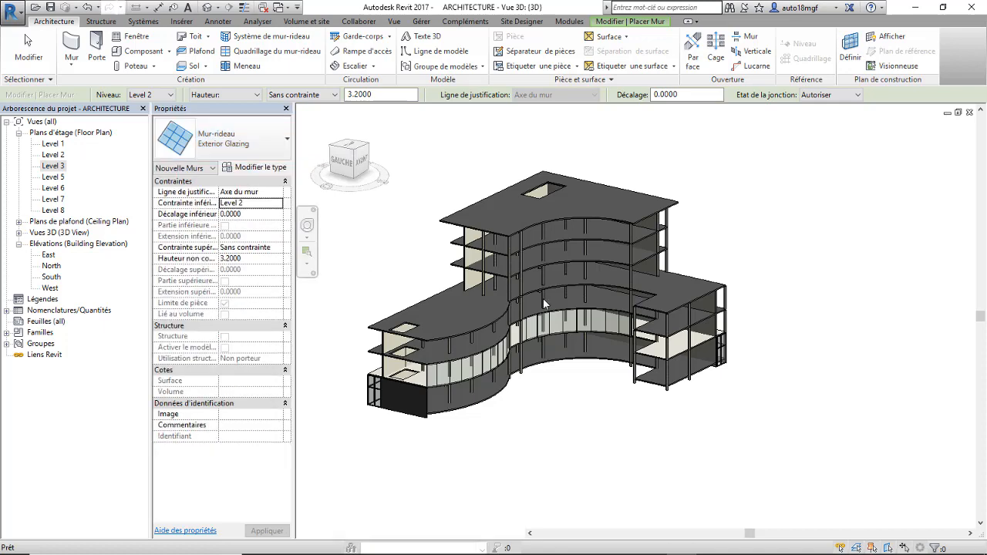
scroll(623, 131, "up", 4)
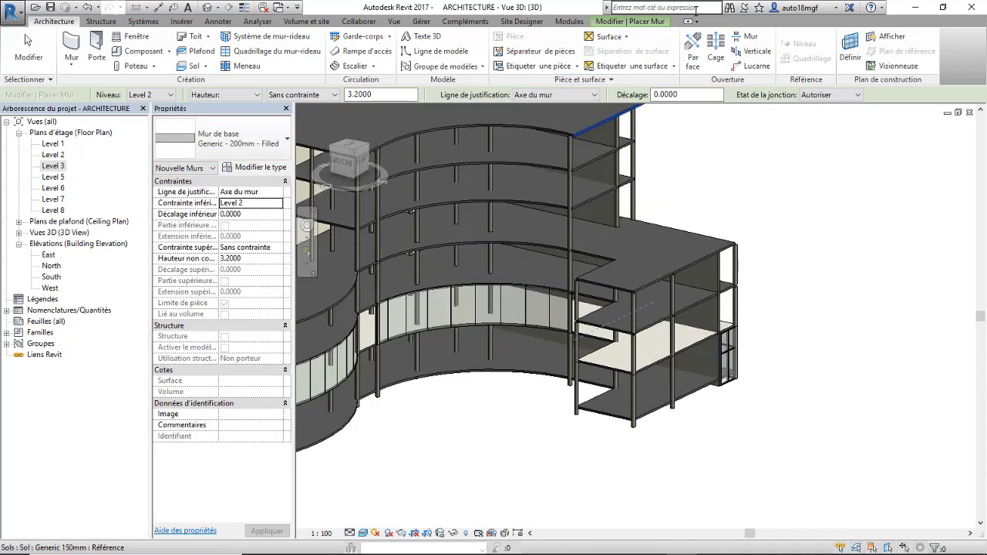
left_click(650, 22)
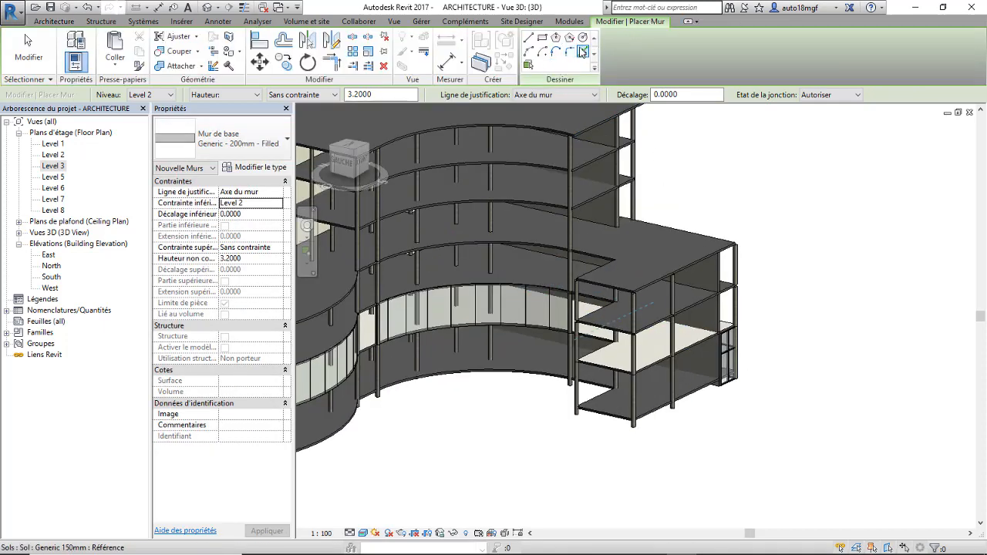
left_click(583, 52)
scroll(679, 332, "up", 4)
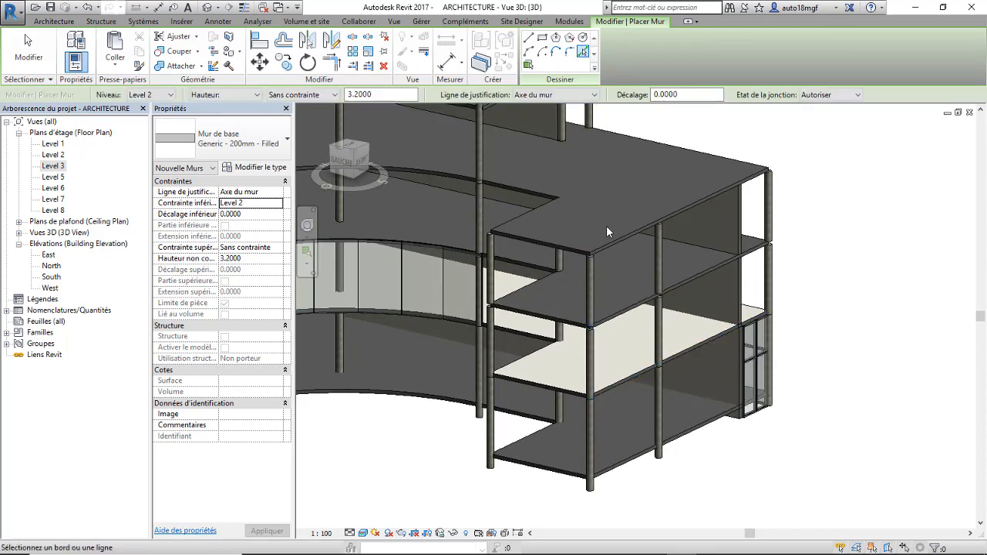
left_click(609, 323)
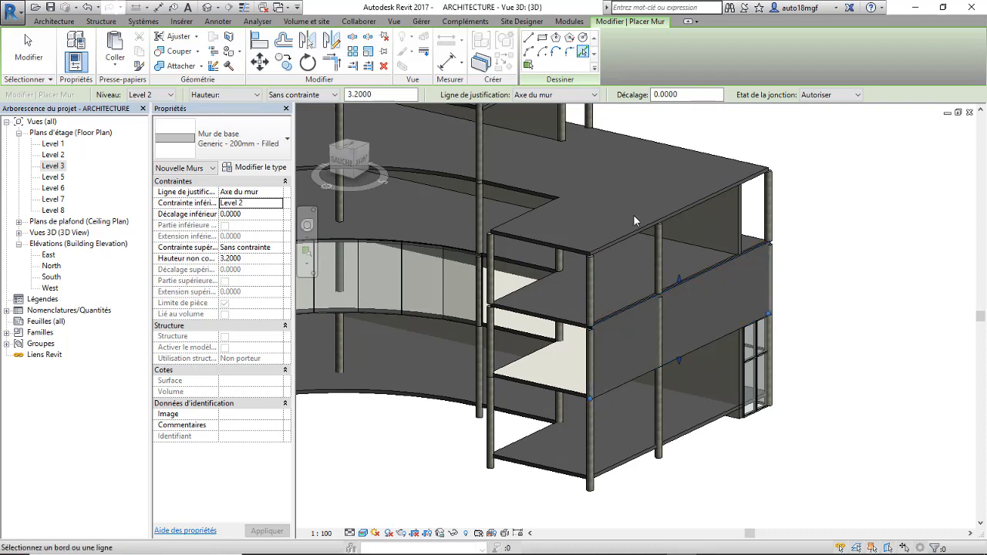
Place another Generic - 200mm - Filled wall along the same straight edge of the side wing and end wall placement.
left_click(583, 52)
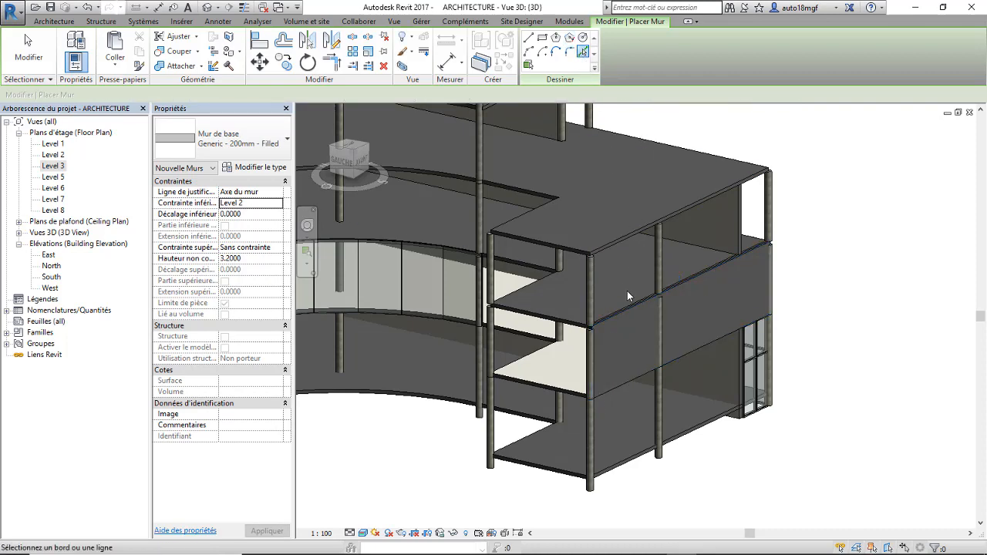
scroll(628, 290, "down", 2)
left_click(667, 307)
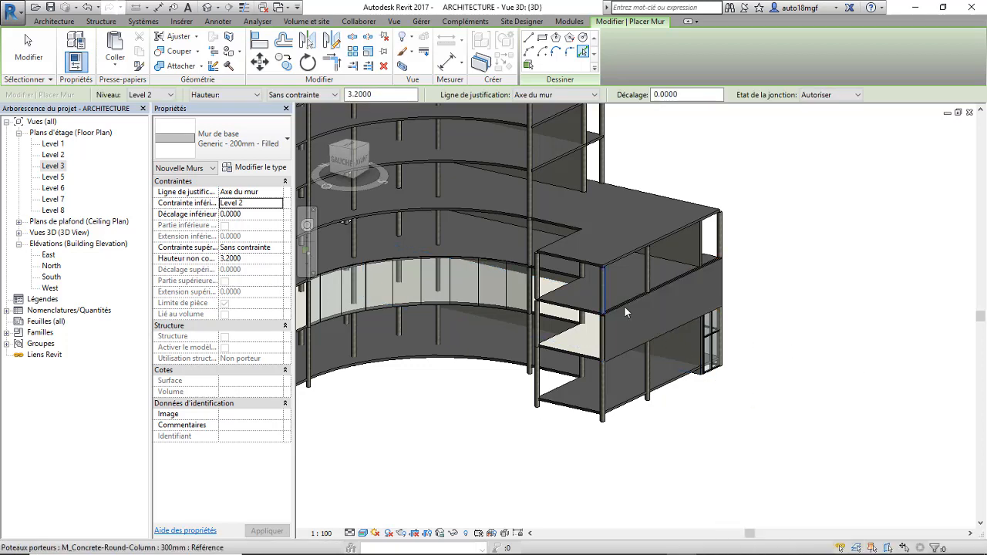
left_click(670, 332)
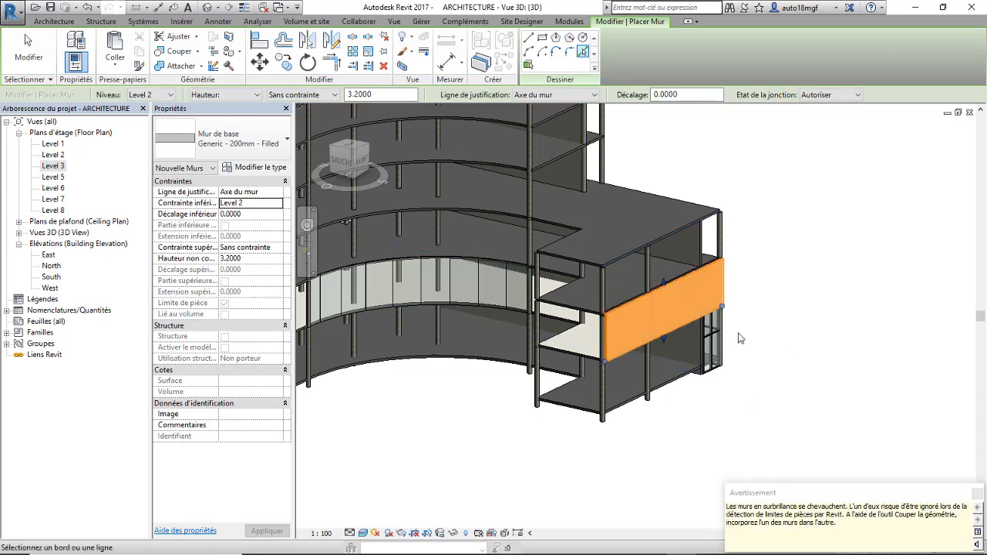
left_click(977, 494)
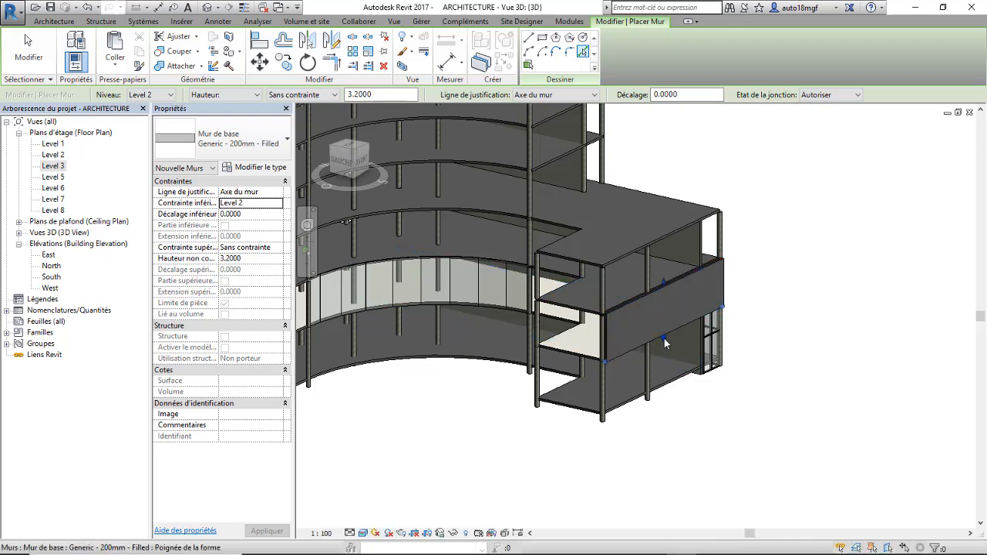
key("Escape")
key("Escape")
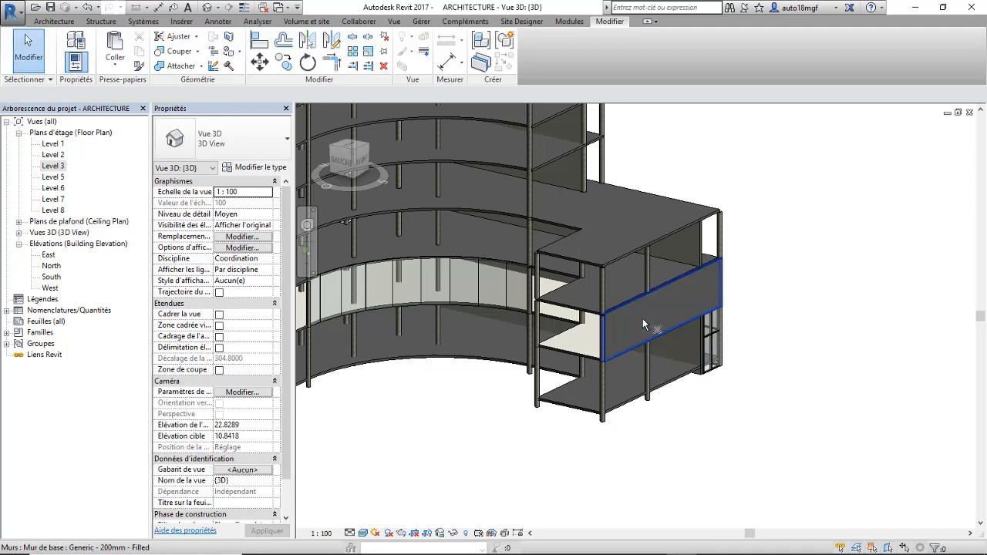
Try to attach the top of the side wing's 200 mm wall to the wing's roof slab.
left_click(637, 337)
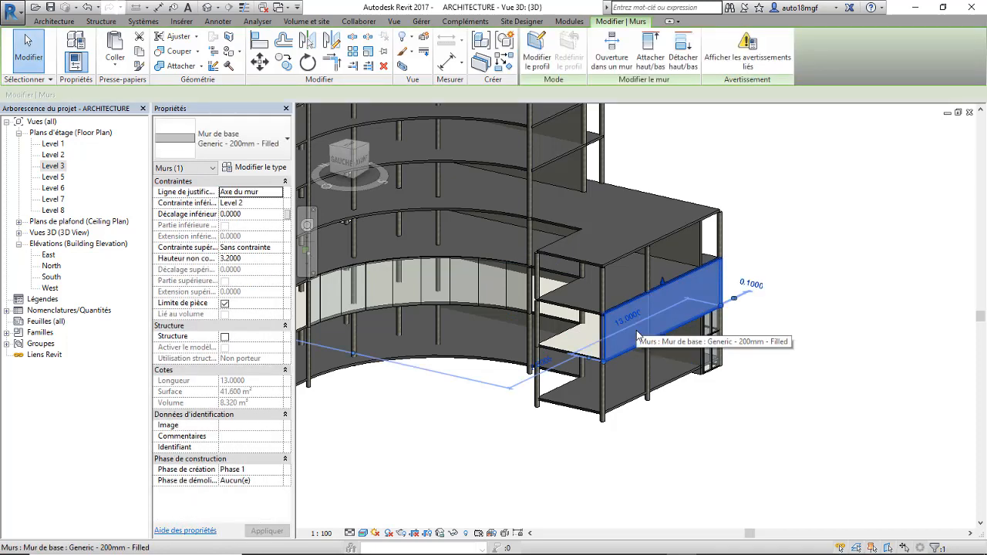
left_click(650, 53)
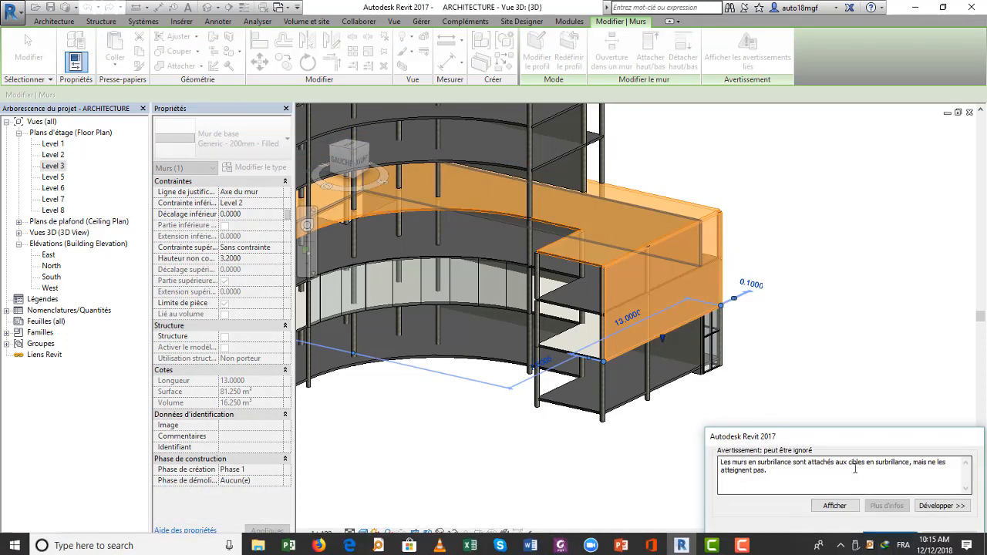
left_click(773, 540)
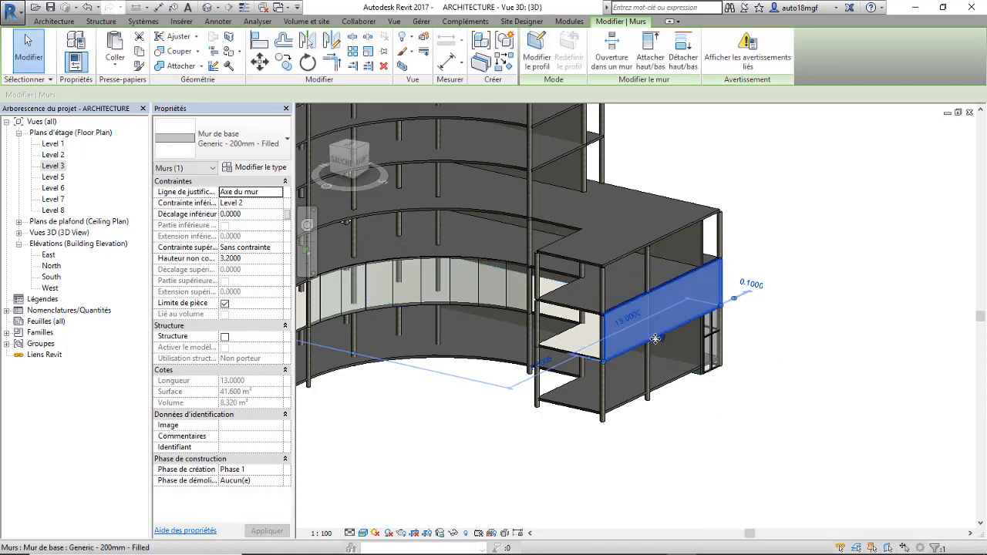
Stretch the side wing's 200 mm wall down to a base offset of -3.55 m and its top up to the wing's roof slab.
left_click_drag(661, 339, 659, 374)
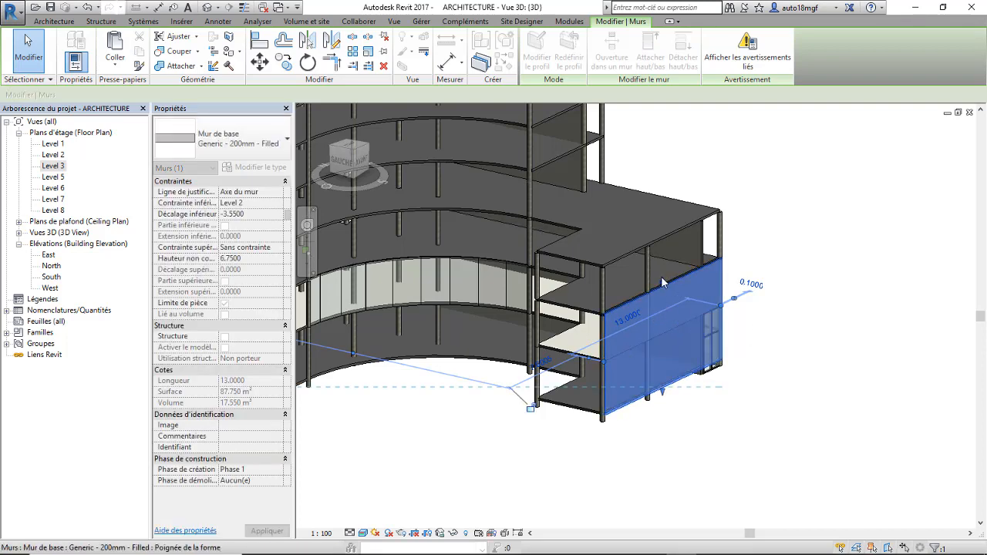
left_click_drag(665, 287, 666, 233)
left_click(784, 244)
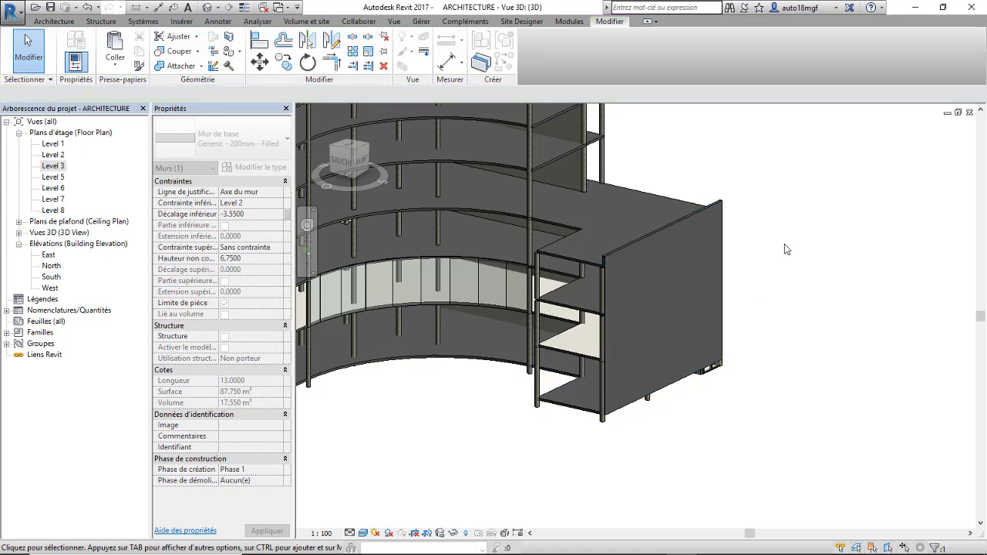
middle_click_drag(650, 282, 735, 293, "shift")
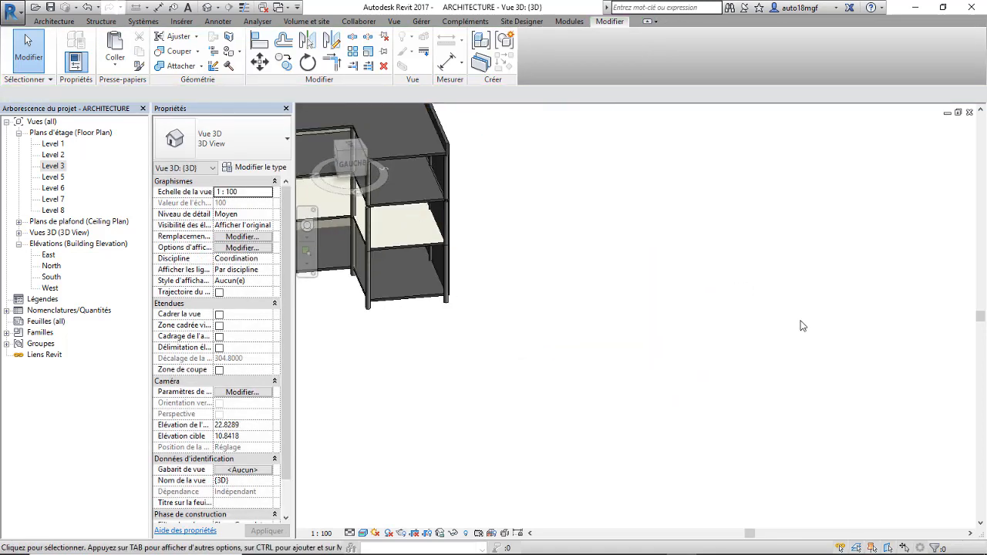
Inspect the building's facades, slabs, columns and side wing wall from all sides in the 3D view.
scroll(792, 364, "down", 4)
scroll(637, 270, "up", 4)
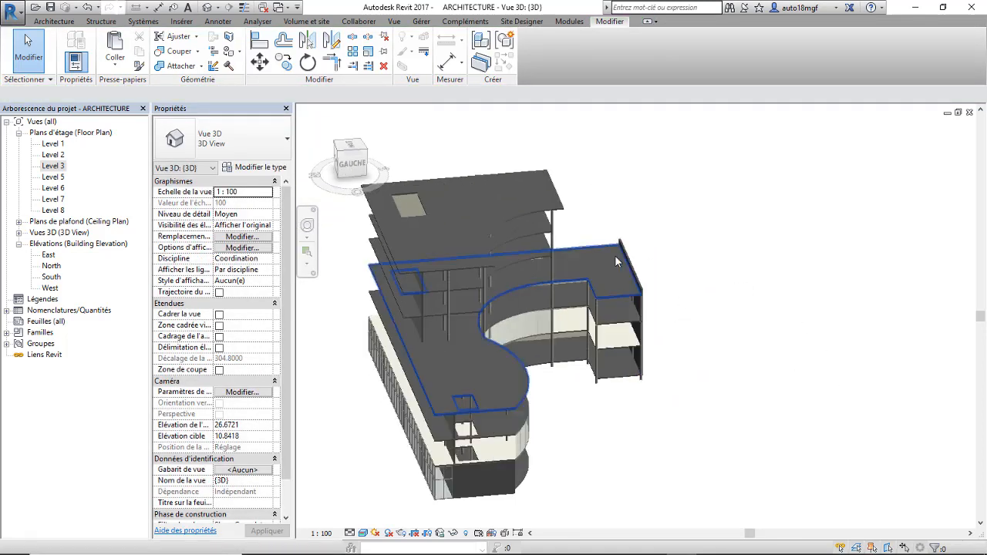
scroll(618, 301, "down", 3)
middle_click_drag(586, 301, 482, 347, "shift")
scroll(509, 337, "up", 3)
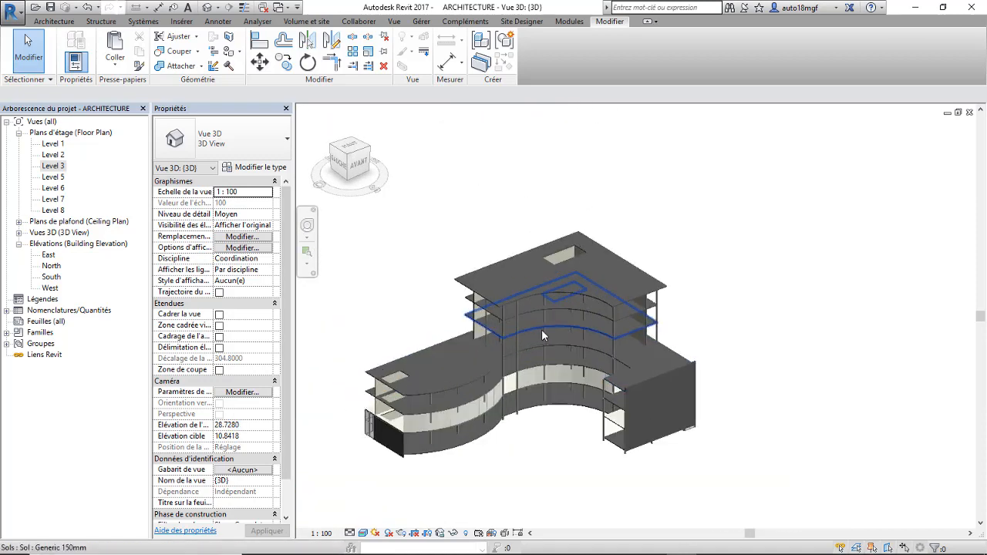
middle_click_drag(562, 350, 742, 322, "shift")
scroll(766, 337, "down", 3)
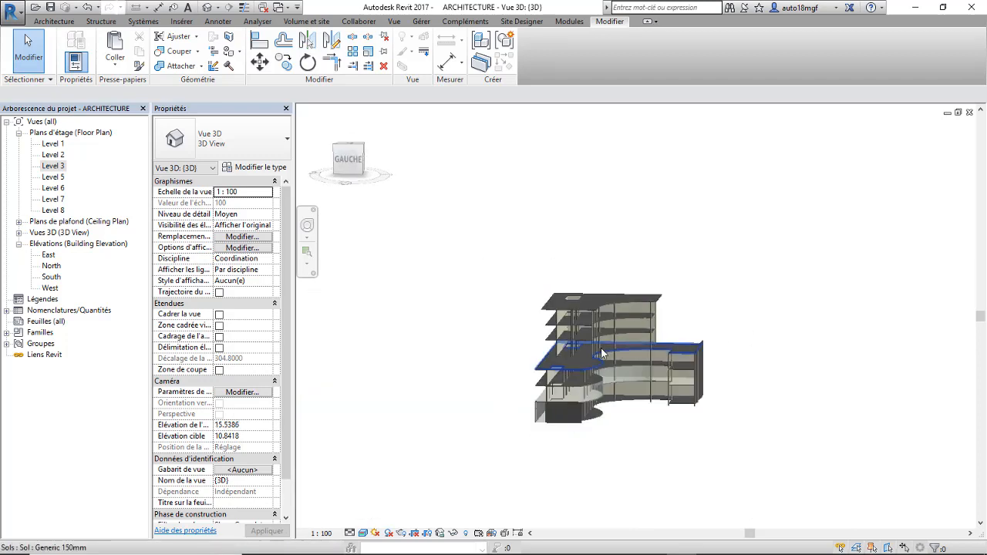
scroll(606, 333, "up", 5)
middle_click_drag(635, 343, 494, 355, "shift")
scroll(476, 353, "down", 4)
middle_click_drag(573, 343, 463, 366, "shift")
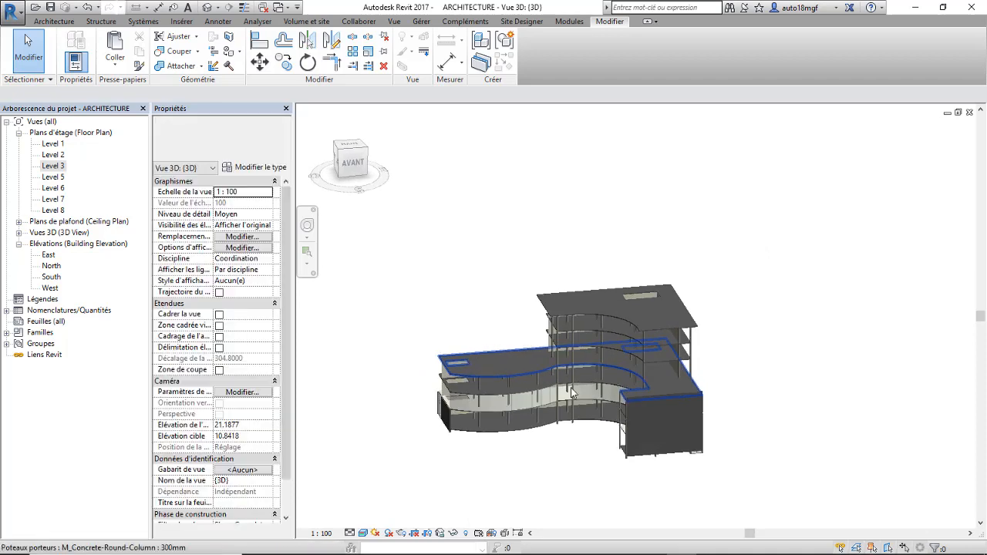
scroll(584, 389, "up", 4)
scroll(678, 351, "down", 3)
middle_click_drag(630, 361, 722, 301, "shift")
scroll(592, 307, "up", 3)
scroll(598, 307, "down", 4)
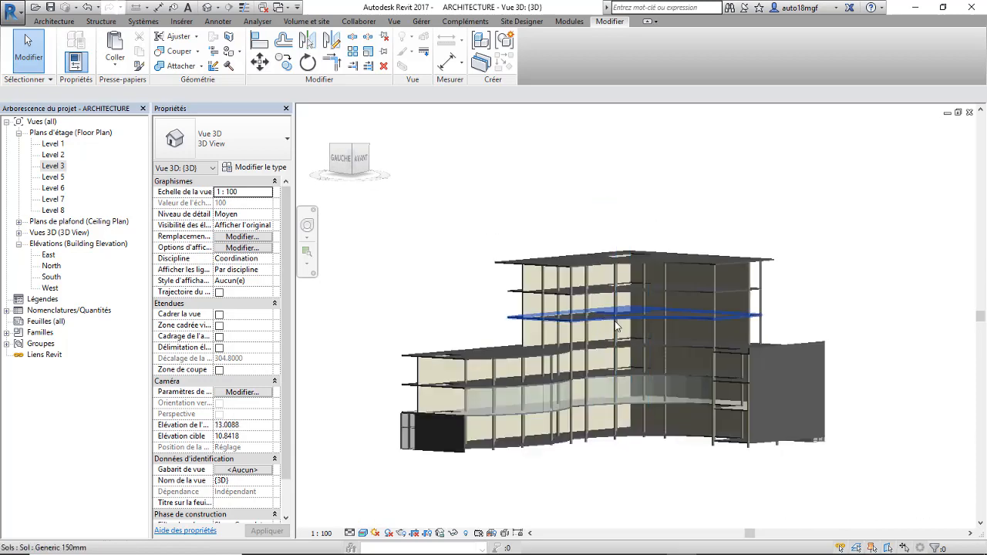
middle_click_drag(598, 308, 482, 330, "shift")
scroll(455, 373, "down", 2)
scroll(495, 363, "up", 3)
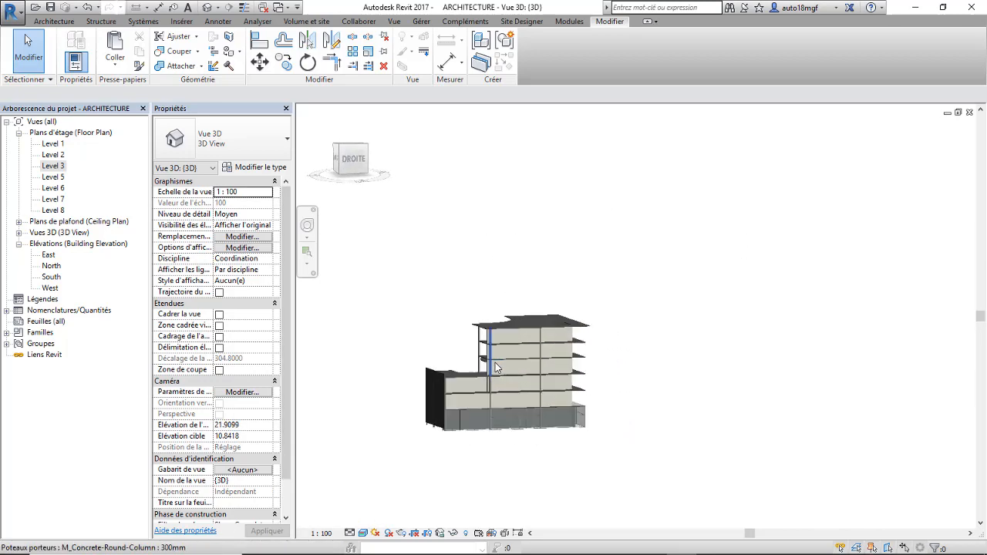
middle_click_drag(567, 381, 484, 467, "shift")
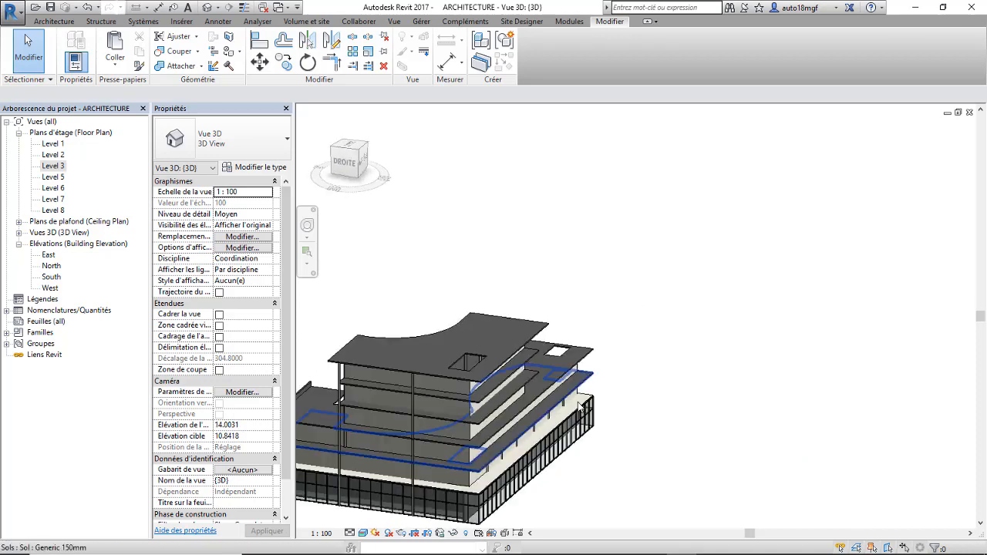
scroll(745, 384, "down", 4)
scroll(579, 410, "up", 2)
scroll(689, 394, "up", 2)
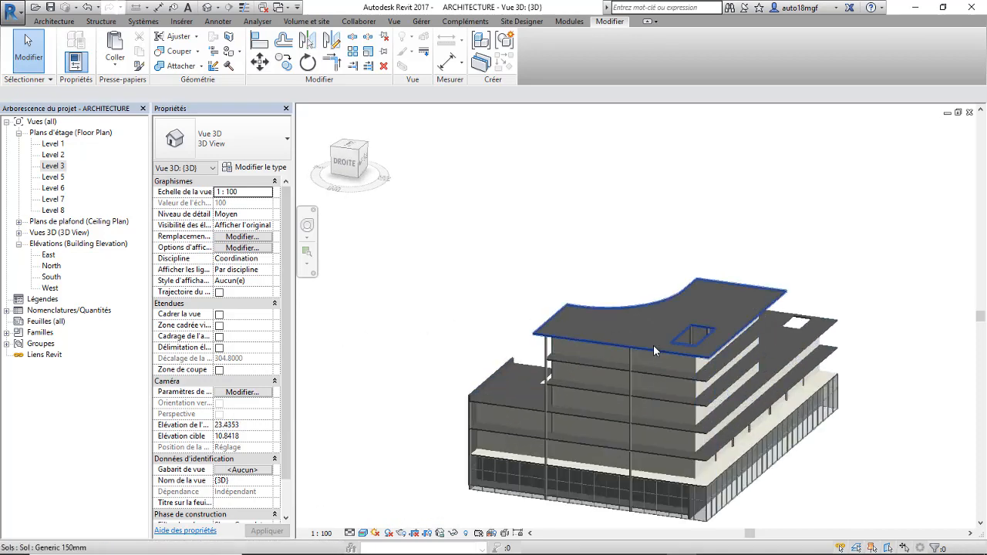
scroll(654, 344, "down", 2)
middle_click_drag(672, 350, 471, 376, "shift")
scroll(491, 380, "down", 2)
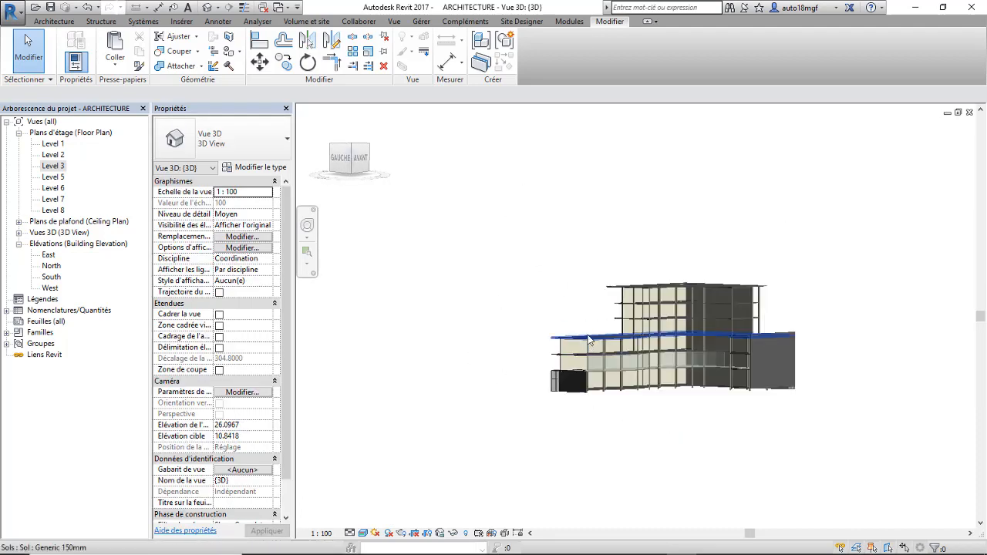
Select the Level 4 floor slab to check its extent, clear the selection, and examine the curved facade and side wing.
left_click(598, 339)
right_click(600, 355)
left_click(559, 272)
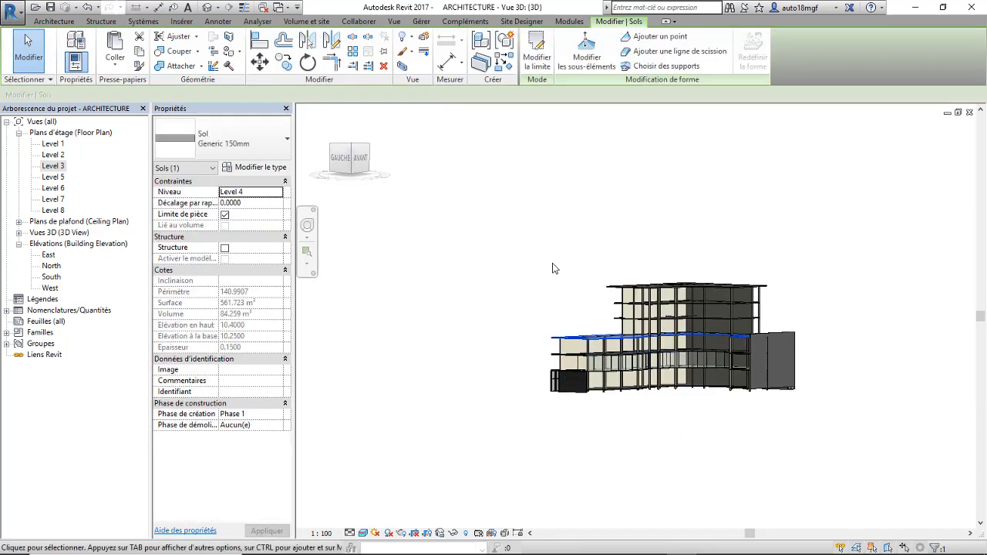
scroll(551, 270, "up", 2)
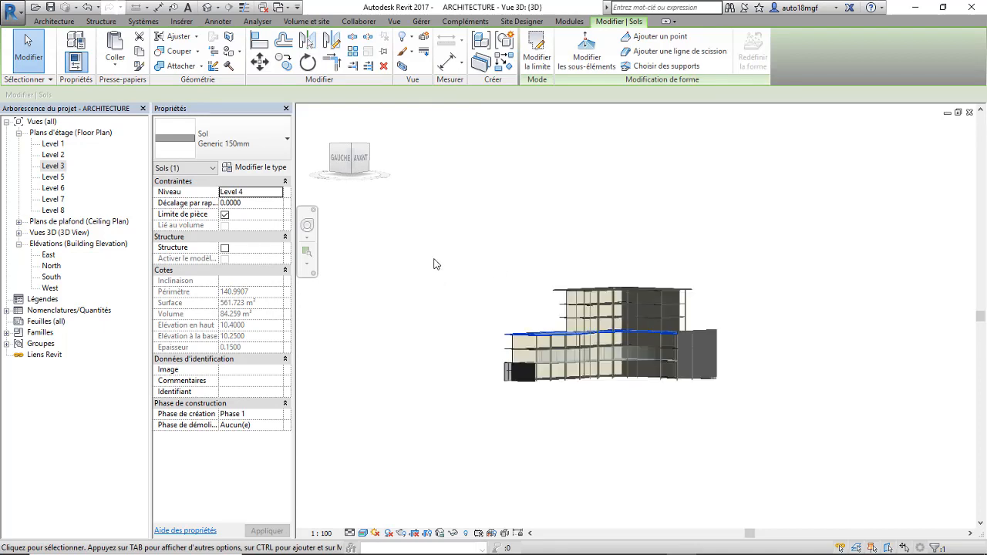
middle_click_drag(434, 262, 595, 352, "shift")
scroll(596, 352, "up", 2)
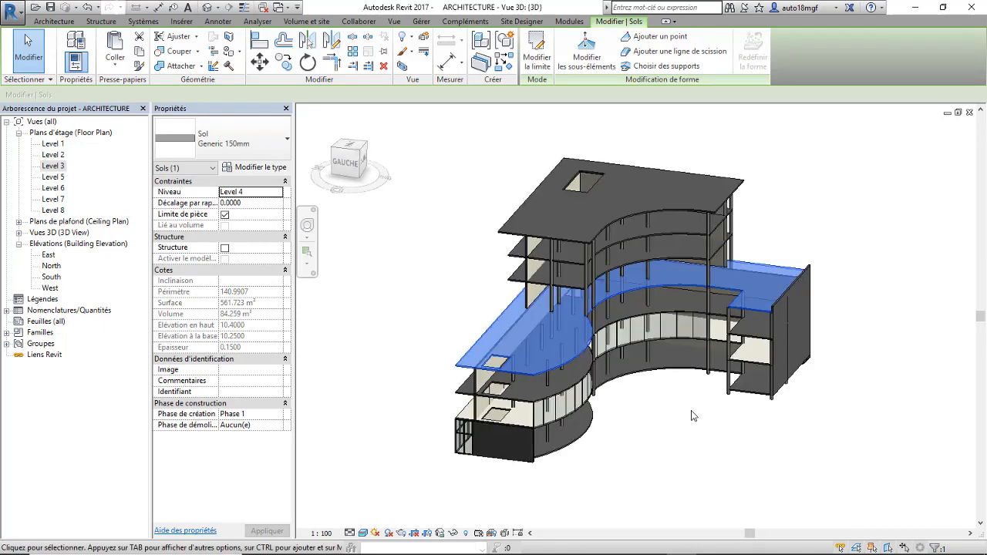
left_click(691, 416)
scroll(666, 405, "down", 1)
mouse_move(664, 404)
middle_mouse_down("shift")
mouse_move(601, 426)
mouse_move(628, 429)
mouse_move(650, 409)
middle_mouse_up("shift")
scroll(604, 330, "up", 2)
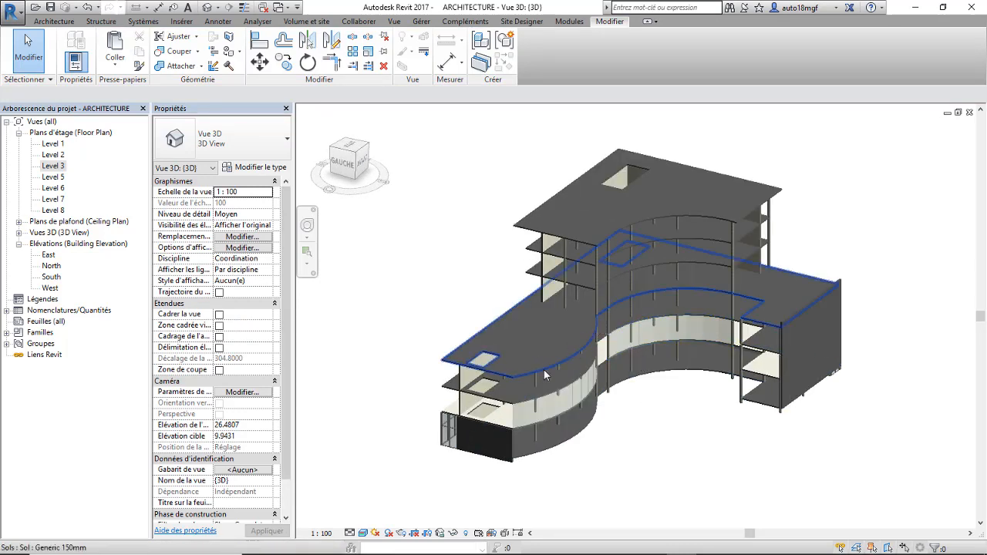
scroll(543, 369, "down", 3)
middle_click_drag(560, 334, 608, 372, "shift")
scroll(609, 372, "up", 2)
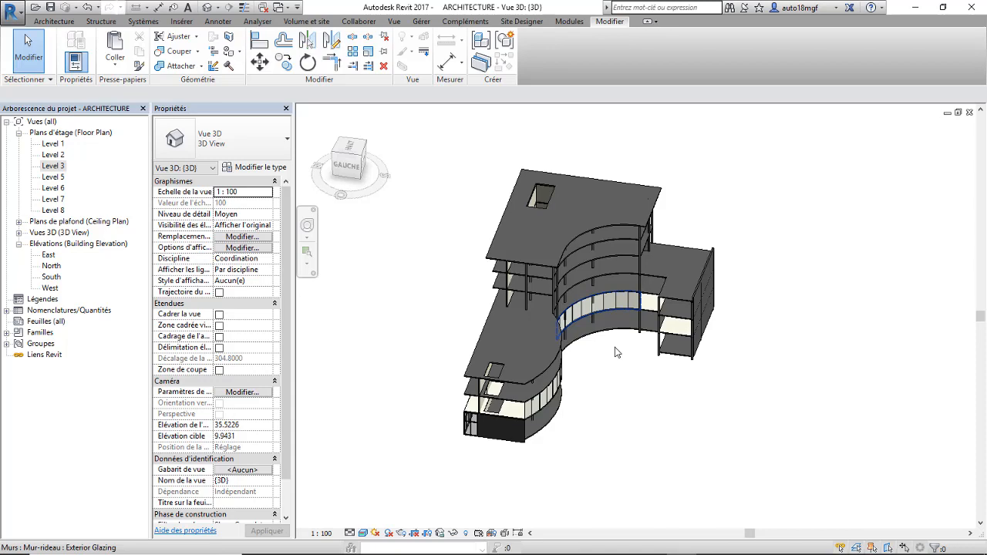
Add two M_Sliding with Trim 0915 x 1220mm windows on Level 2 in the wall along grid 8, spaced 3.7 m and 4.7 m.
key("ctrl+z")
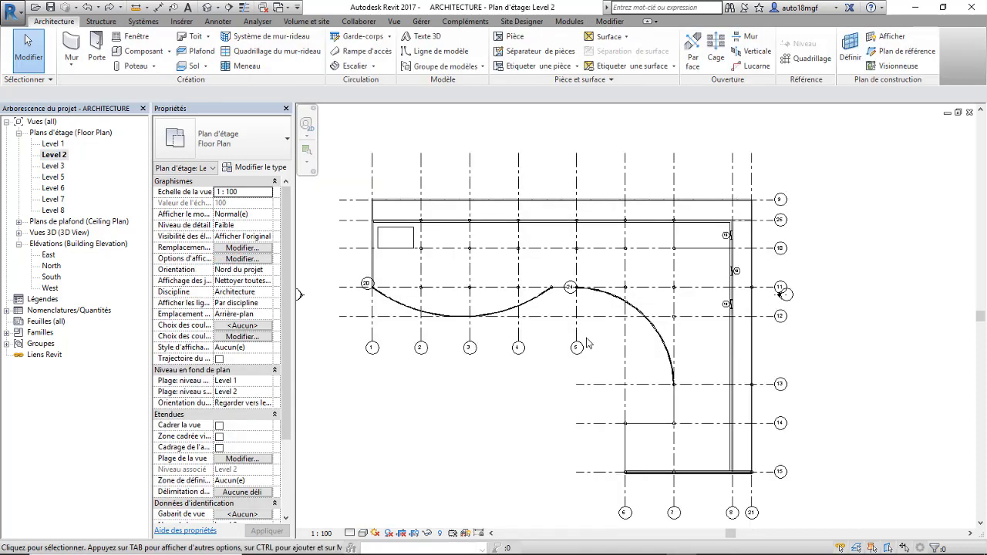
scroll(375, 189, "down", 1)
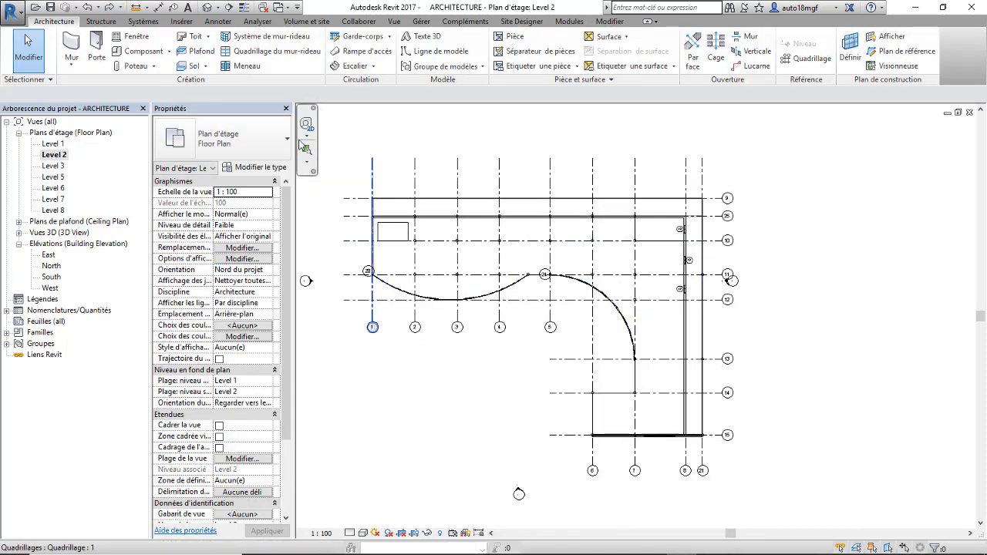
left_click(130, 44)
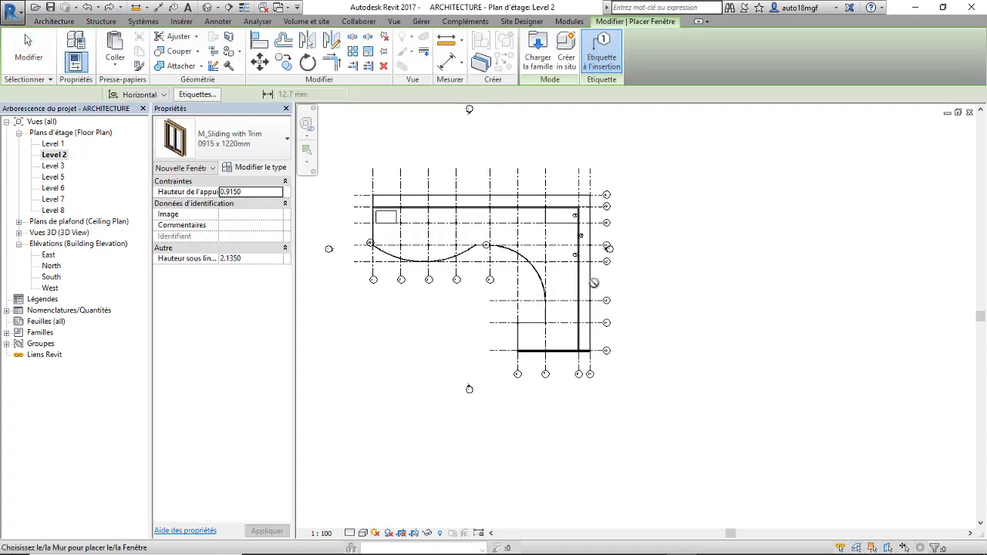
scroll(578, 281, "up", 2)
scroll(575, 282, "up", 3)
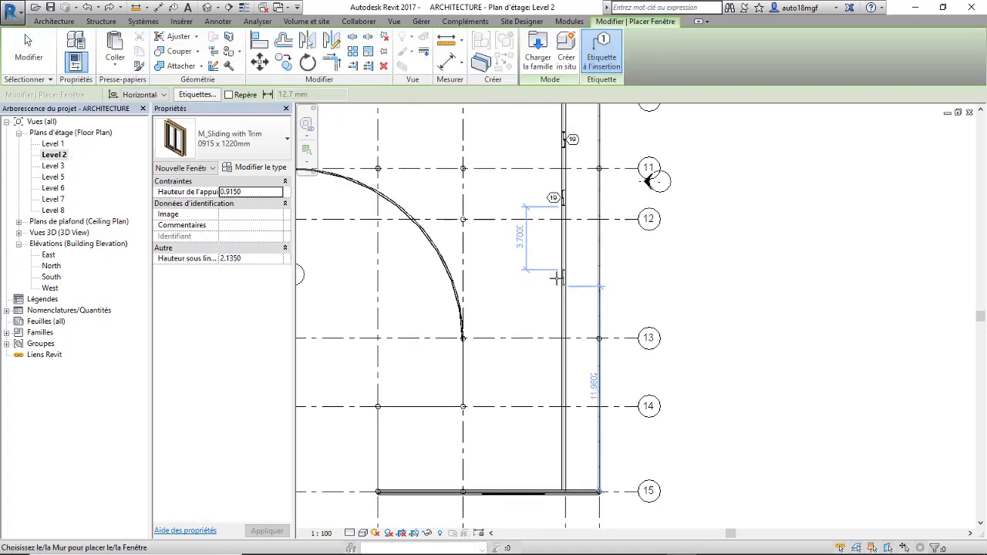
left_click(561, 375)
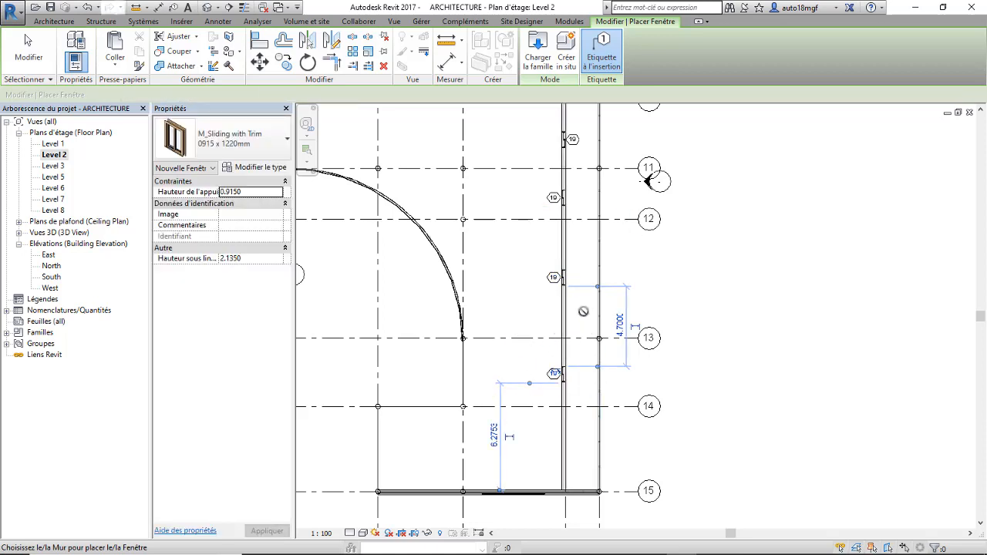
Place a Curtain Wall 2.9 m long and 3.2 m high on Level 2 within the grid 15 end wall, starting 0.9 m from grid 6.
scroll(583, 311, "down", 3)
left_click(66, 25)
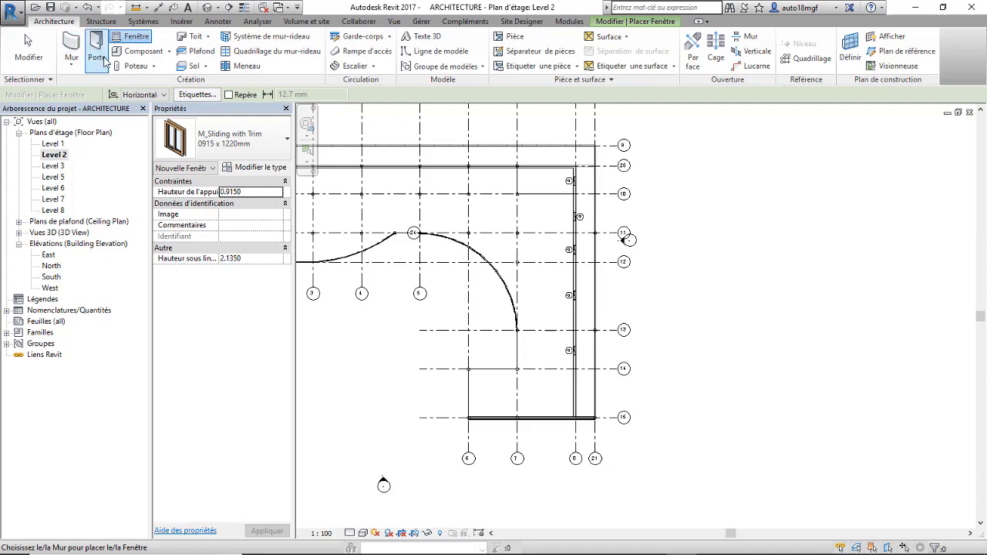
left_click(212, 150)
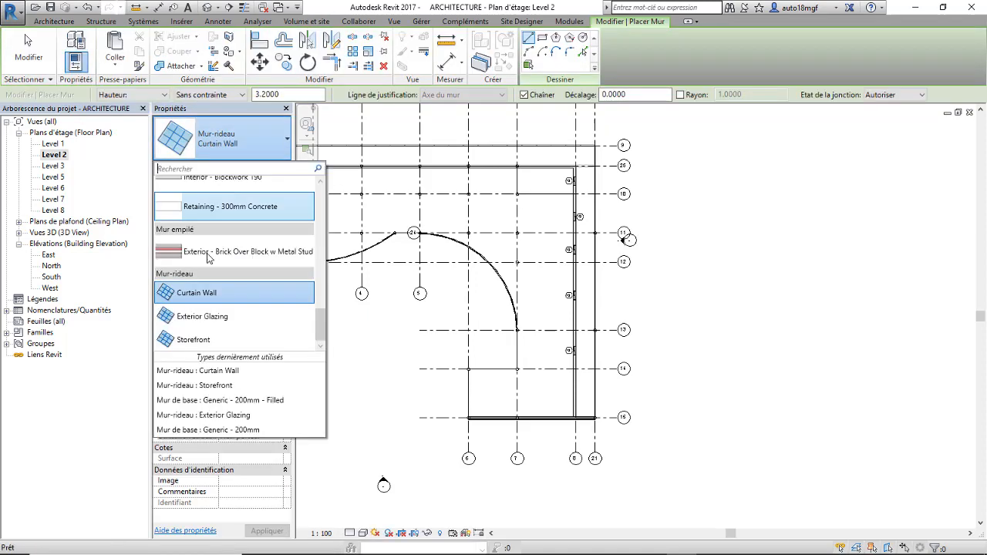
left_click(203, 295)
scroll(563, 311, "down", 2)
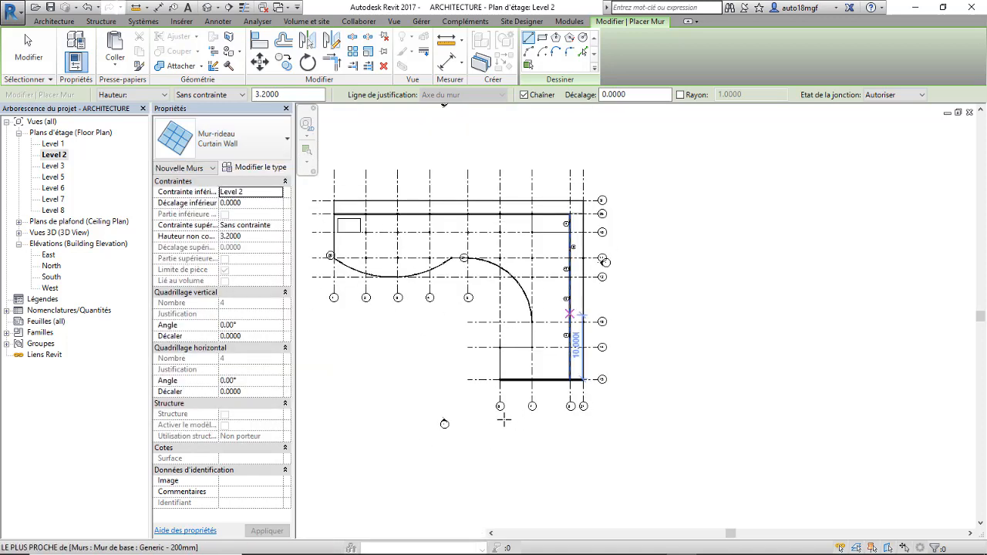
scroll(505, 408, "up", 4)
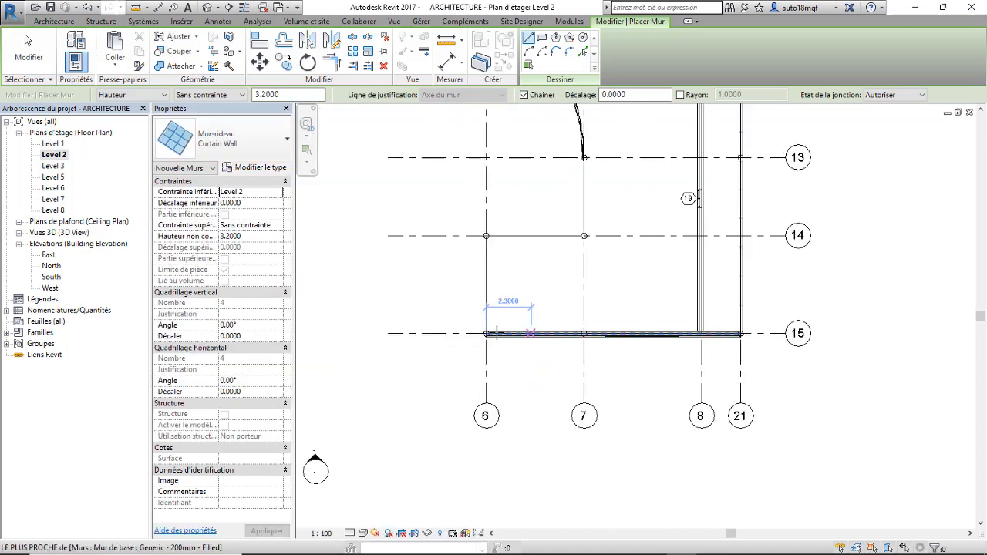
scroll(498, 333, "up", 2)
left_click(511, 337)
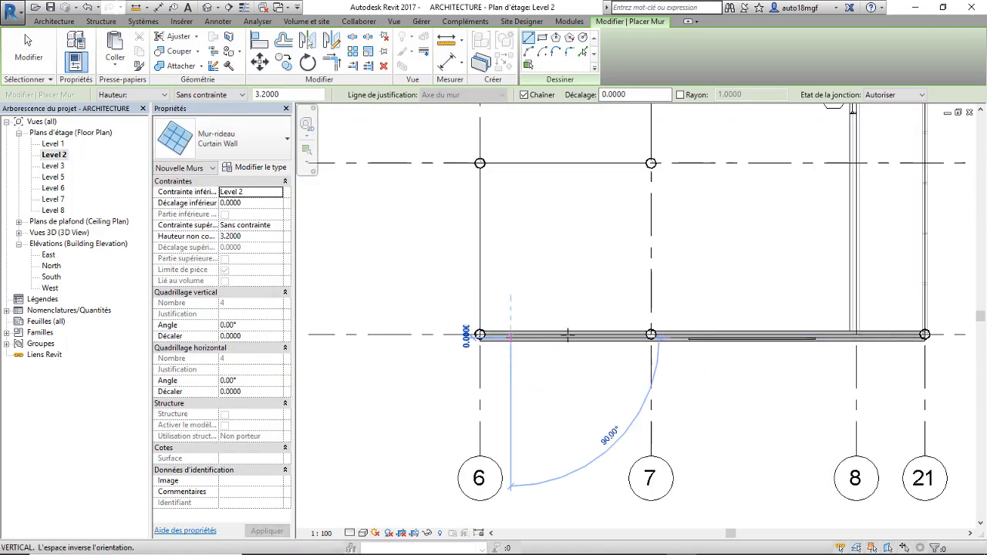
left_click(612, 336)
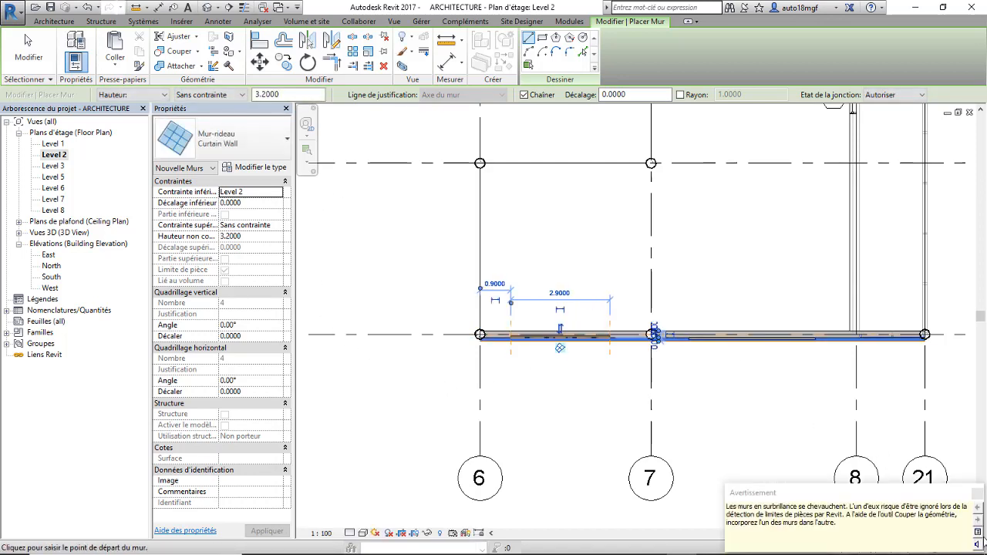
Cut the side wing's tall 200 mm end wall with the new curtain wall and delete the overlapping 3.2 m high wall covering the opening.
left_click(210, 8)
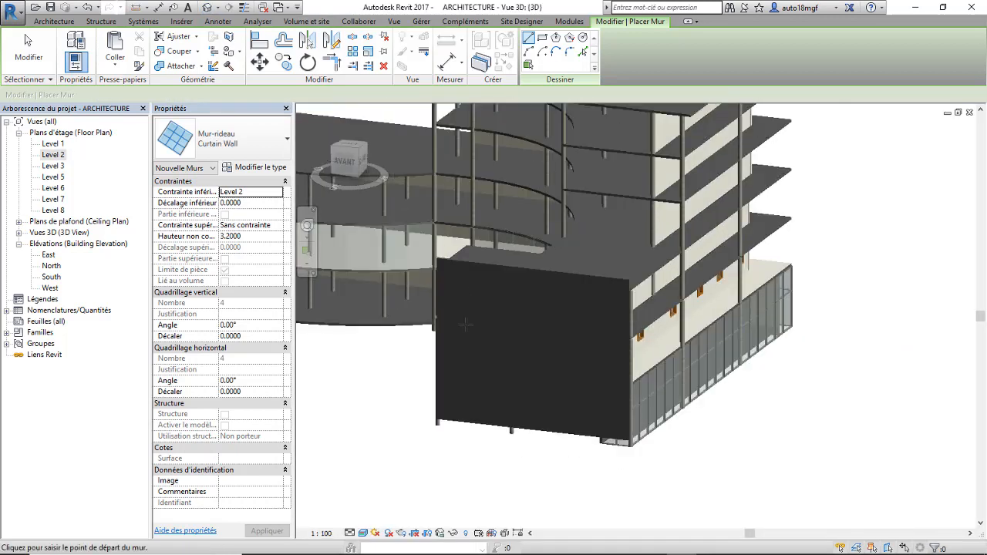
middle_click_drag(469, 328, 605, 306, "shift")
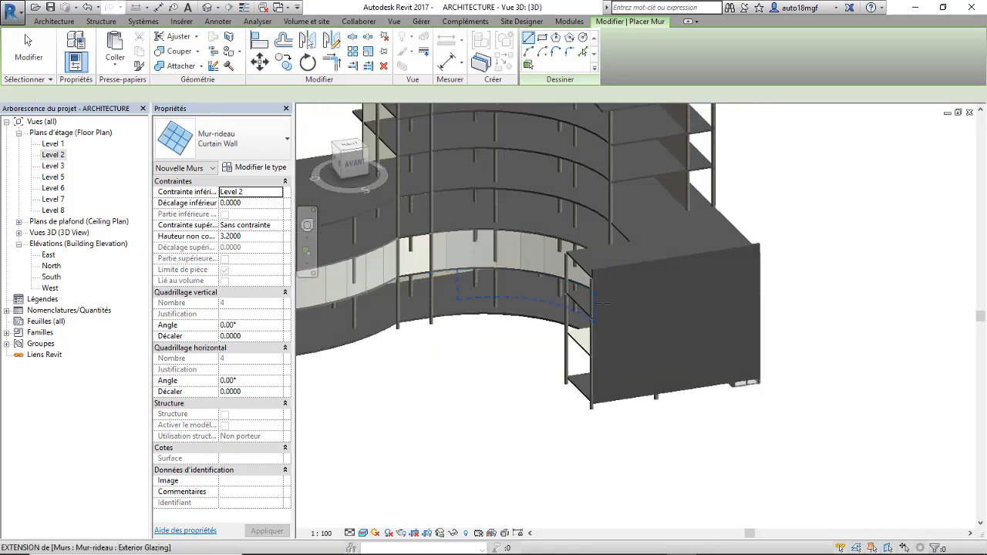
scroll(603, 304, "down", 1)
key("Escape")
left_click(617, 295)
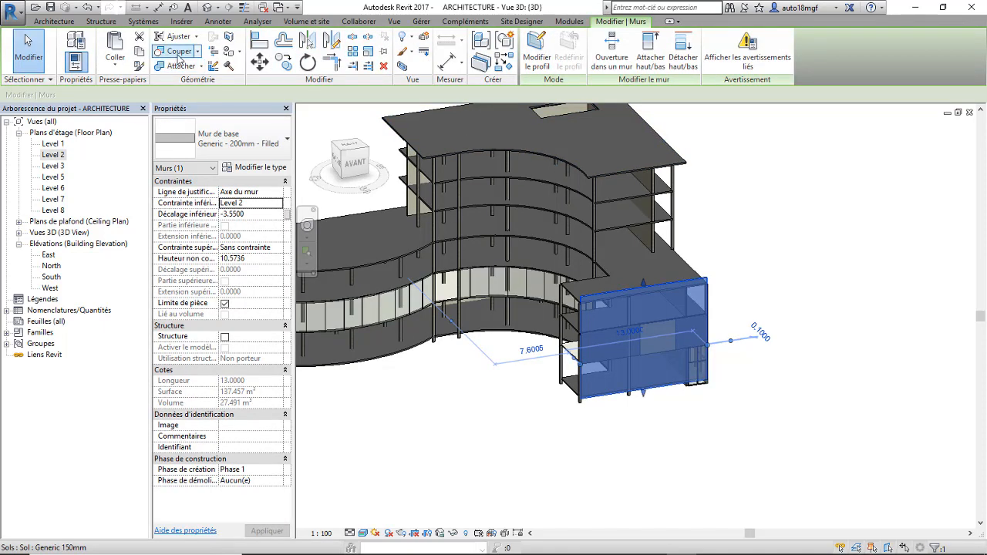
left_click(27, 45)
left_click(587, 302)
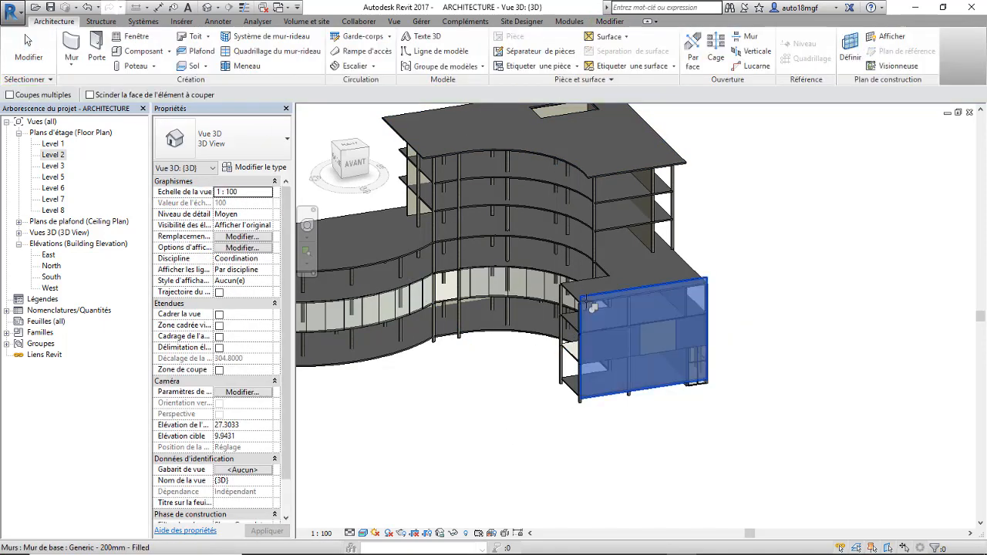
scroll(594, 353, "up", 3)
left_click(591, 349)
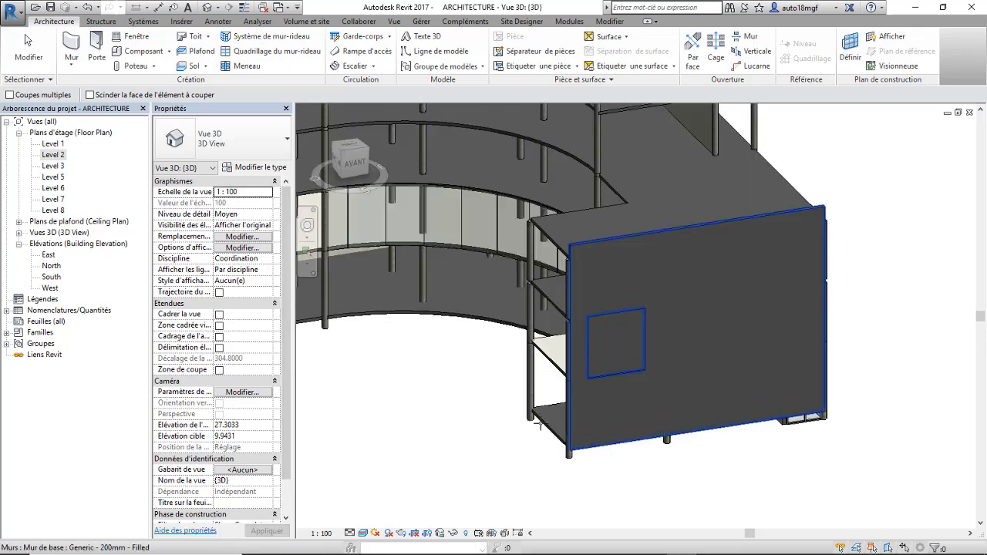
left_click(628, 338)
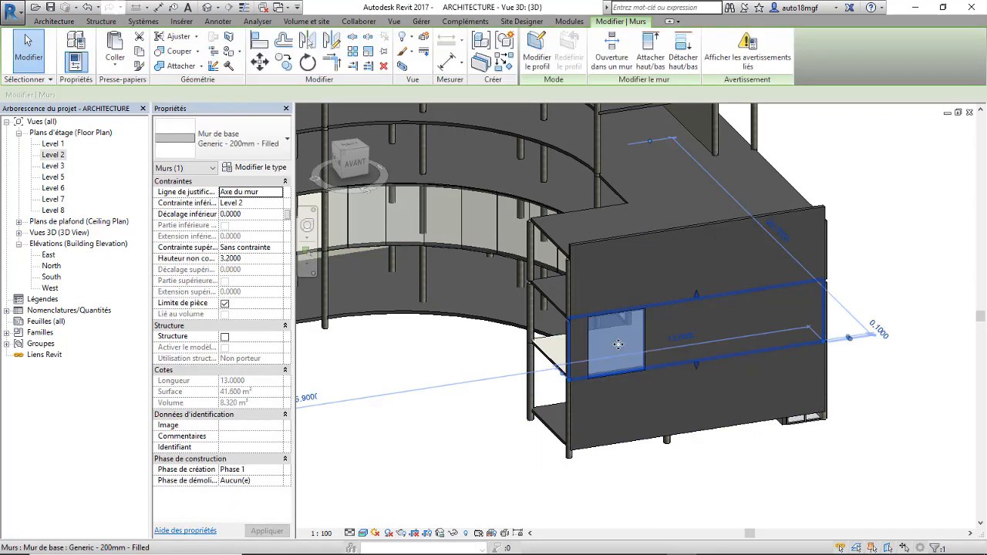
key("Escape")
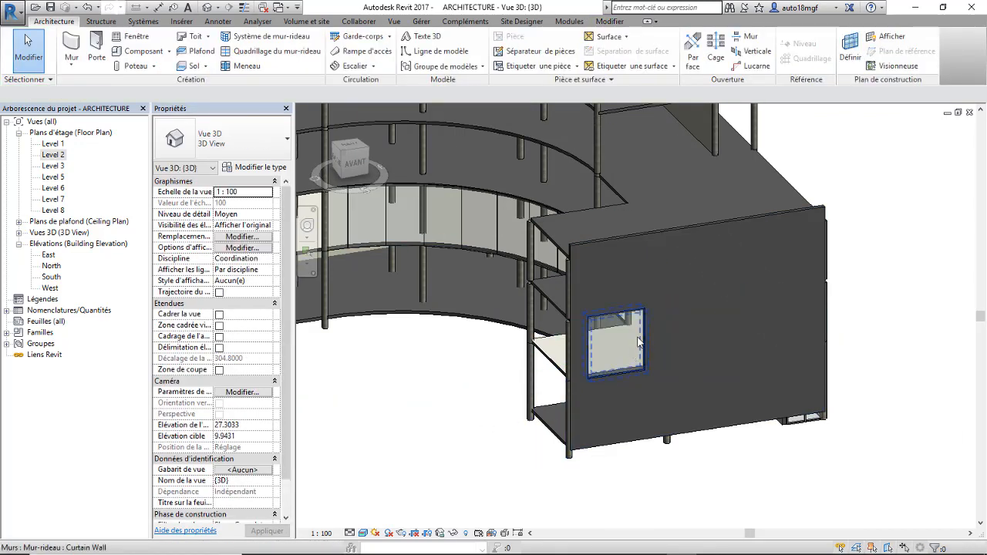
Add a horizontal curtain grid line at mid-height, 1.6 m, across the side wing's new curtain wall.
middle_click_drag(639, 342, 362, 200, "shift")
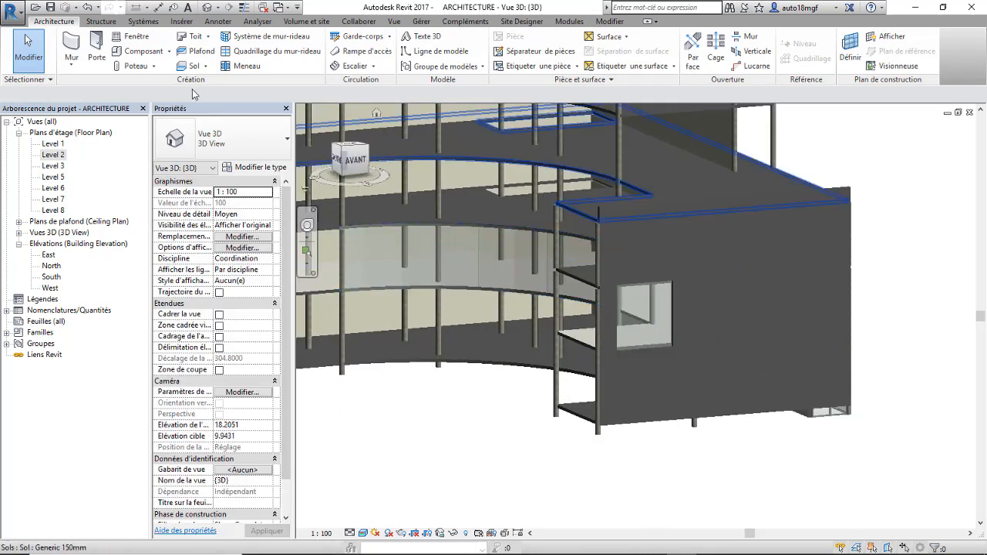
left_click(270, 51)
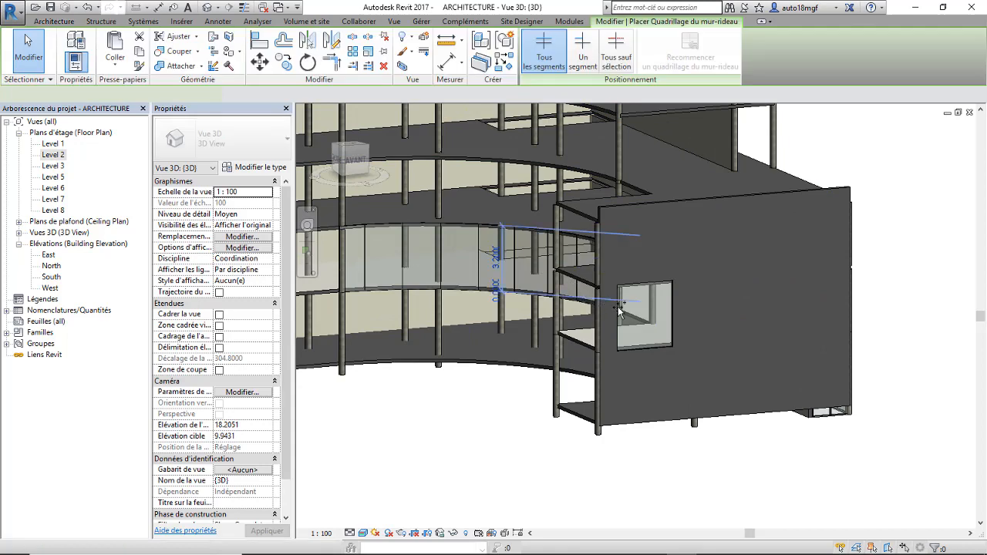
left_click(648, 322)
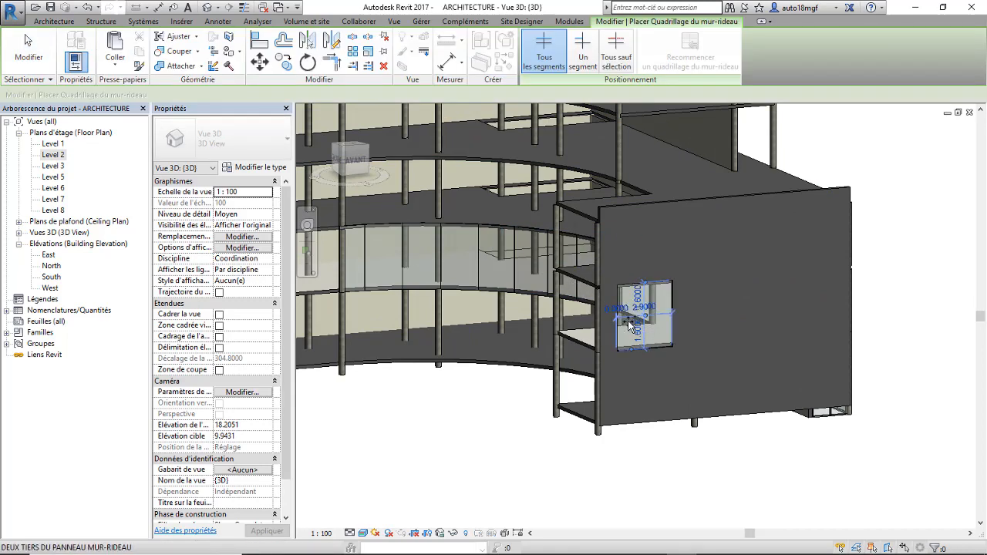
Add three vertical curtain grid lines to the side wing's curtain wall, the first 0.6 m from its edge and the others spaced 0.7667 m.
scroll(631, 320, "up", 5)
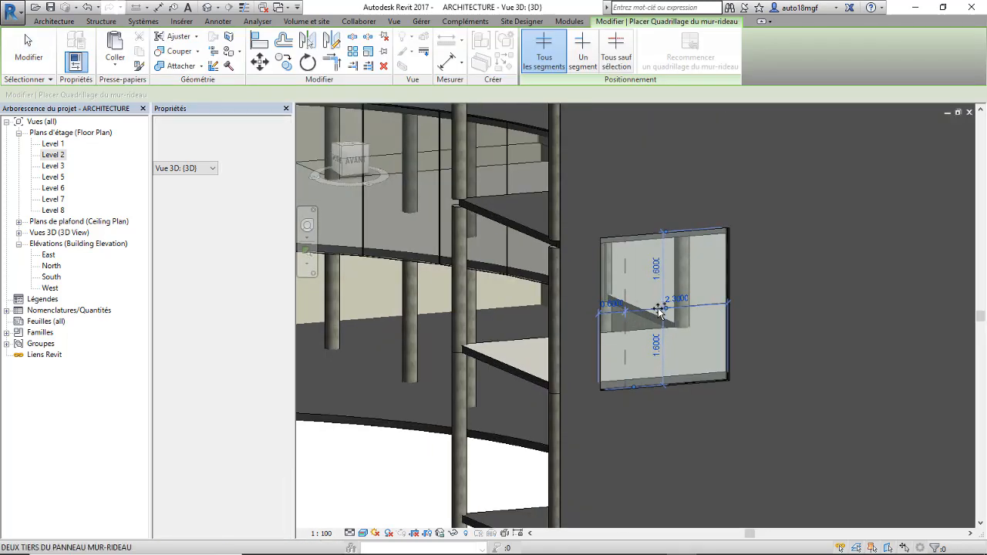
left_click(700, 307)
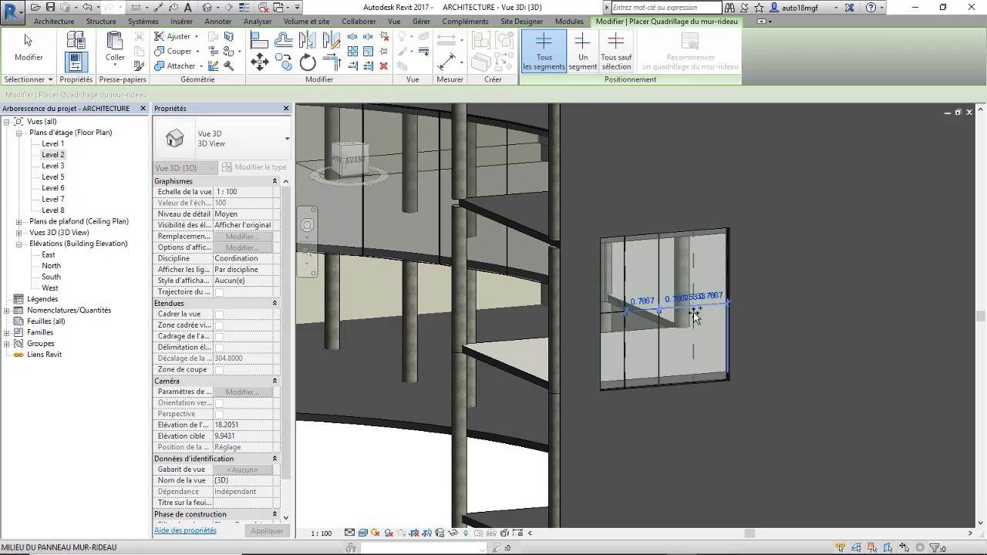
left_click(697, 315)
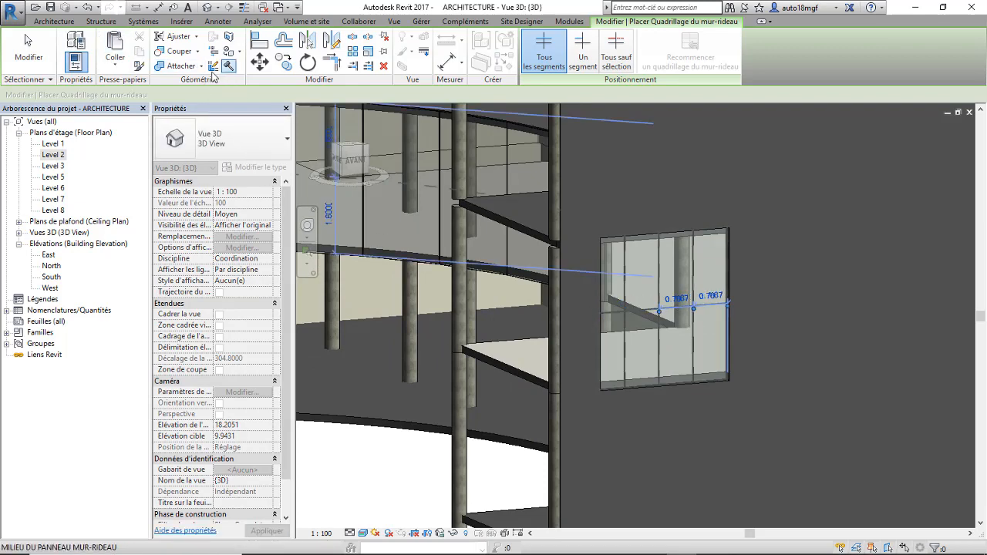
Place Rectangular Mullion 50 x 150mm mullions along the first two vertical grid lines of the side wing's curtain wall.
left_click(54, 21)
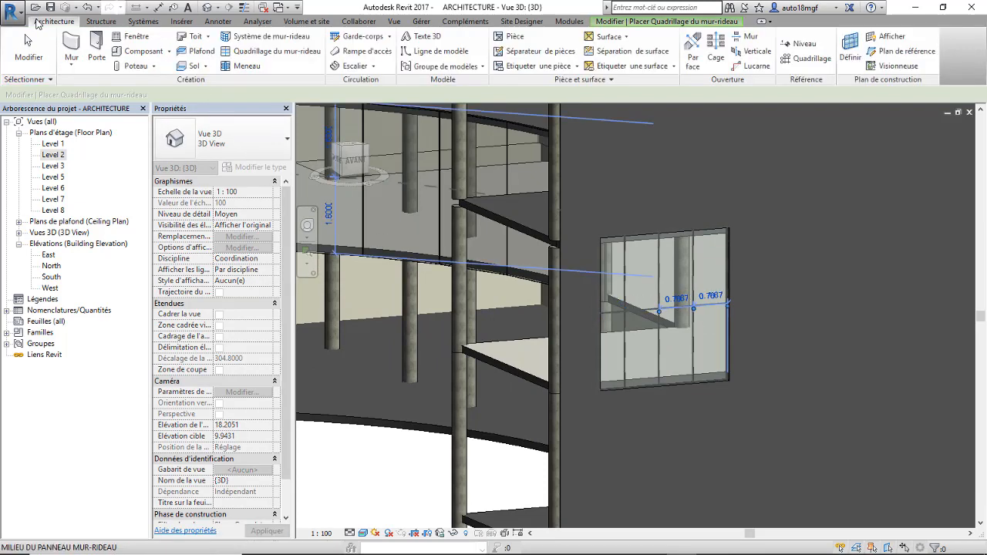
left_click(247, 66)
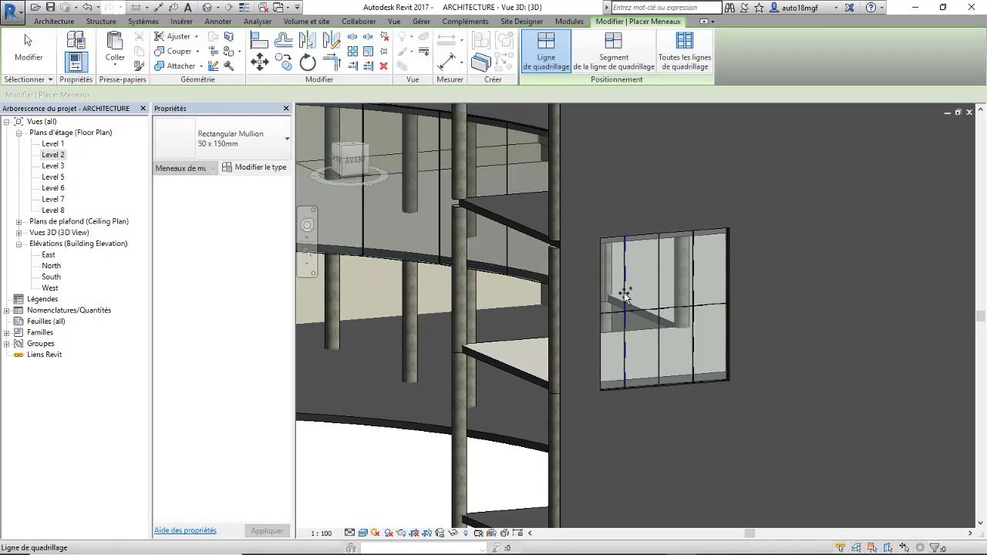
left_click(626, 295)
left_click(658, 294)
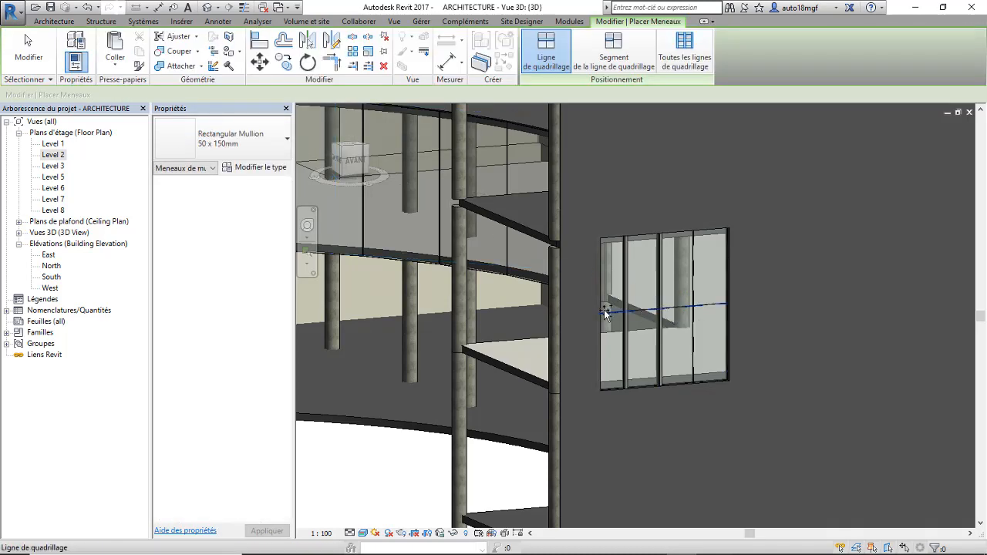
scroll(816, 377, "down", 4)
key("Escape")
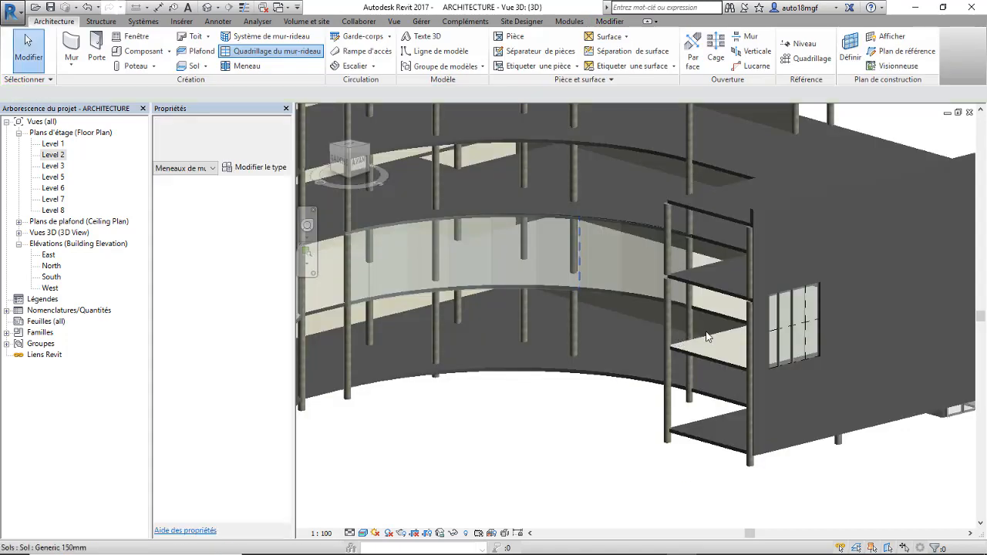
scroll(749, 356, "down", 4)
key("Escape")
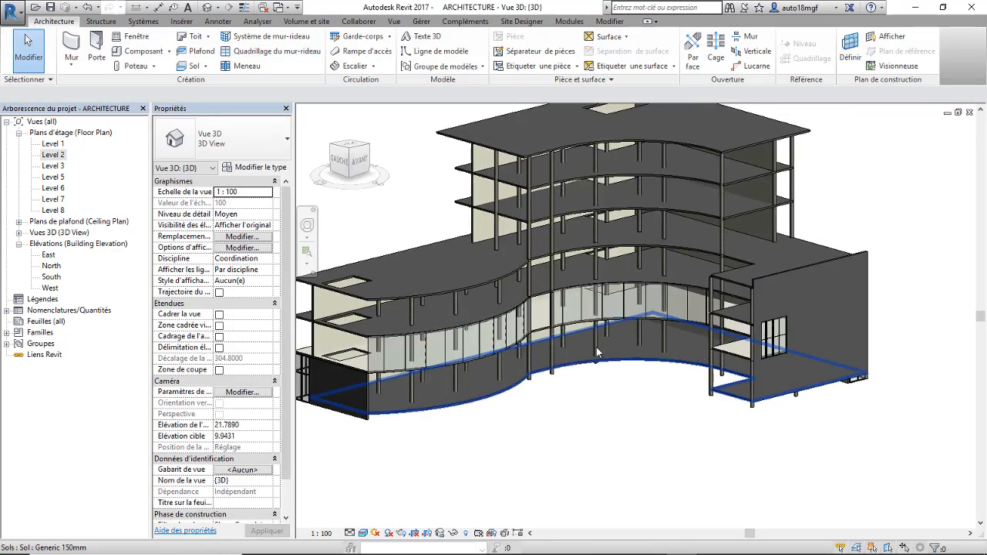
Examine the whole building in 3D from higher and lower angles, including its curved curtain wall facade and side wing.
scroll(589, 310, "up", 3)
scroll(589, 311, "down", 3)
middle_click_drag(589, 311, 657, 366, "shift")
scroll(532, 287, "down", 3)
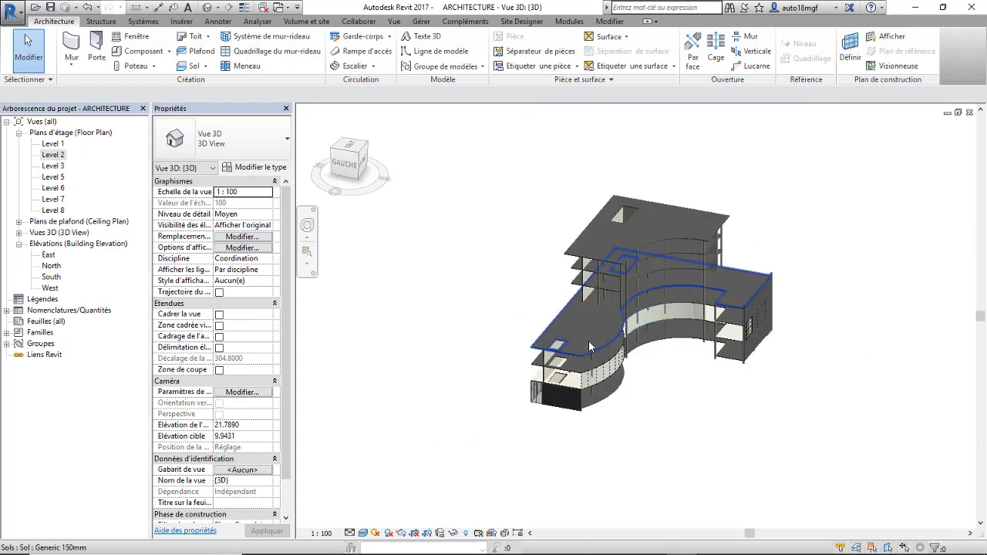
scroll(643, 334, "up", 4)
scroll(602, 343, "down", 2)
scroll(563, 351, "up", 2)
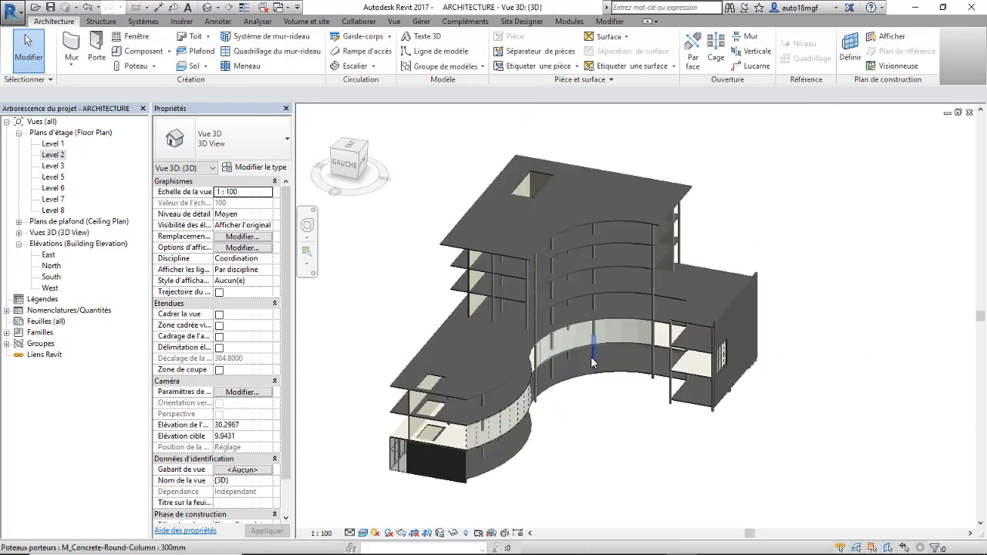
middle_click_drag(557, 353, 579, 270)
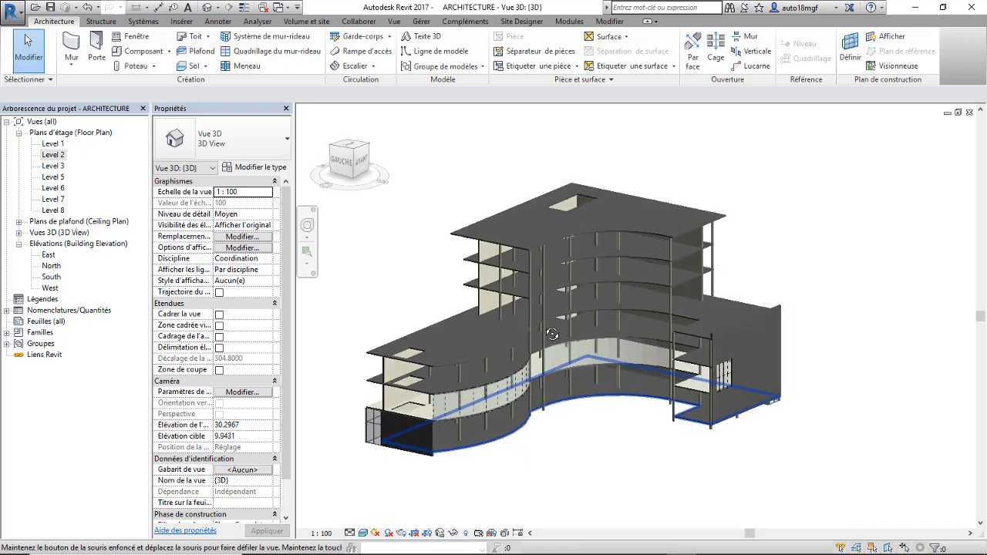
scroll(621, 262, "up", 2)
scroll(623, 264, "down", 2)
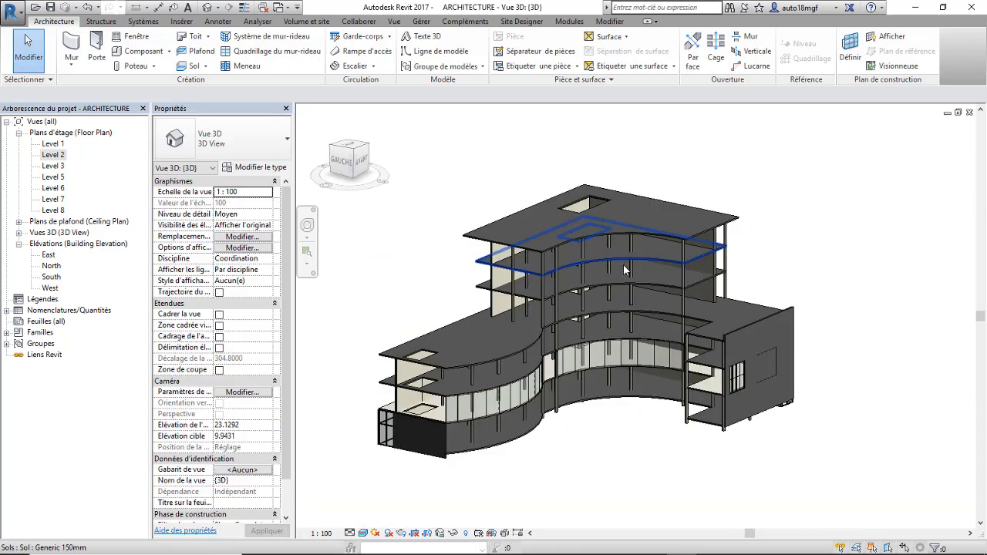